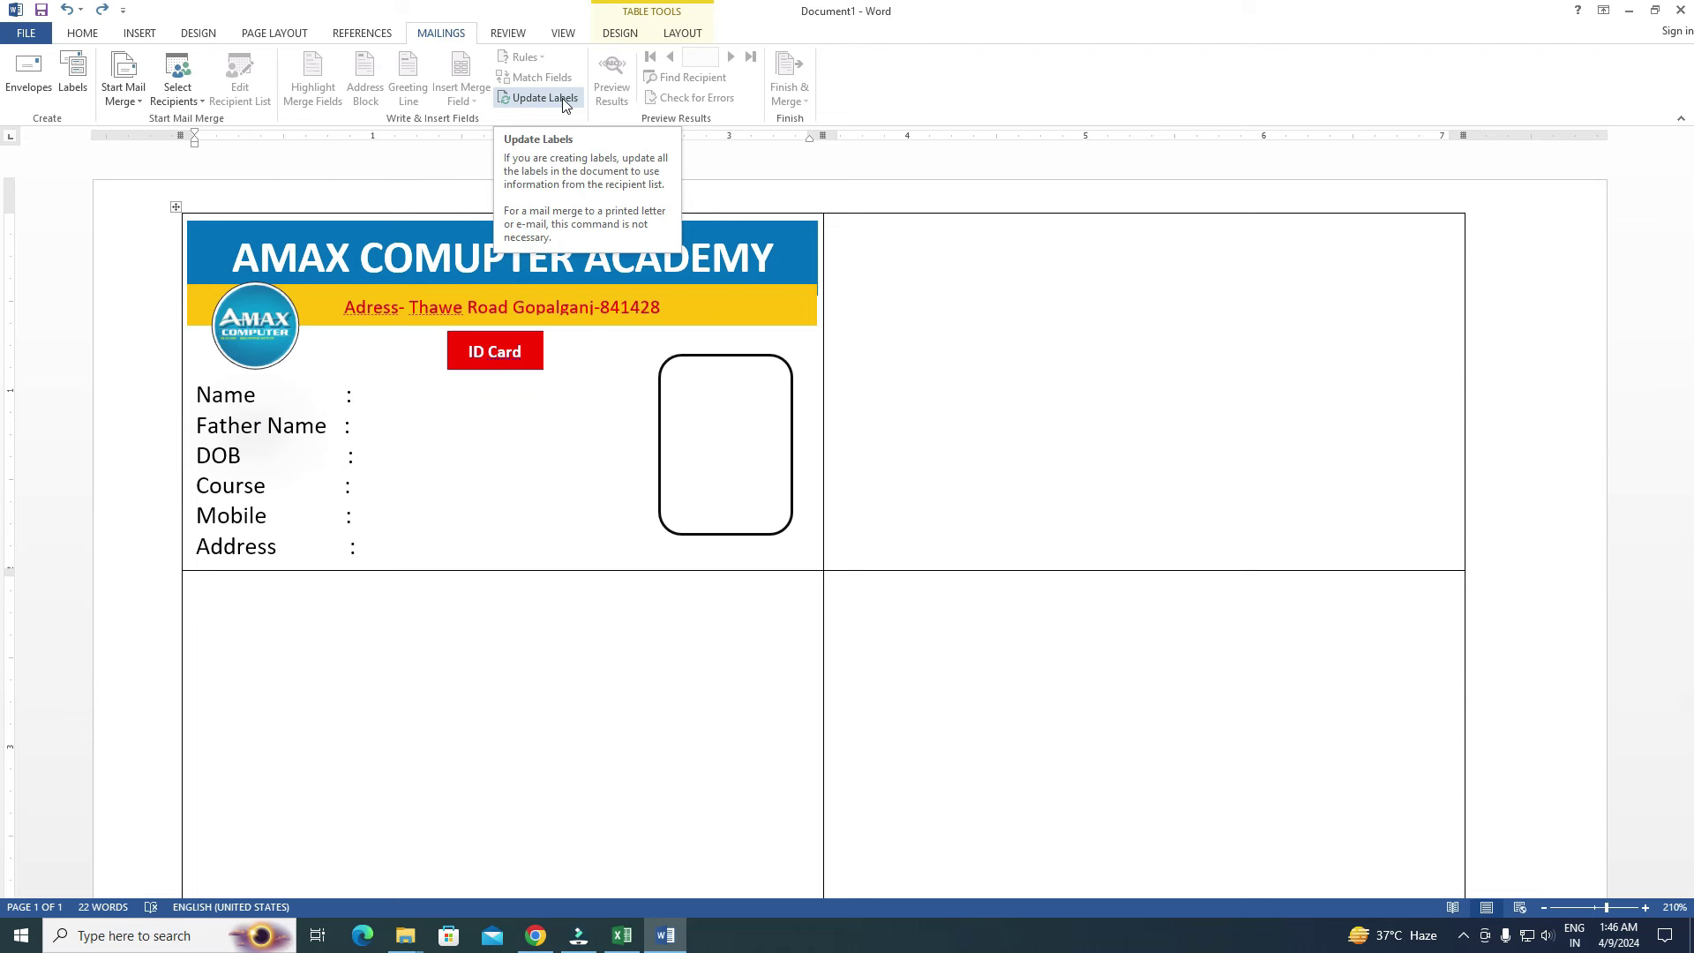
Step: Update Labels to copy the first ID card design to every label, then review all cards
{"action": "left_click", "coordinate": [565, 100]}
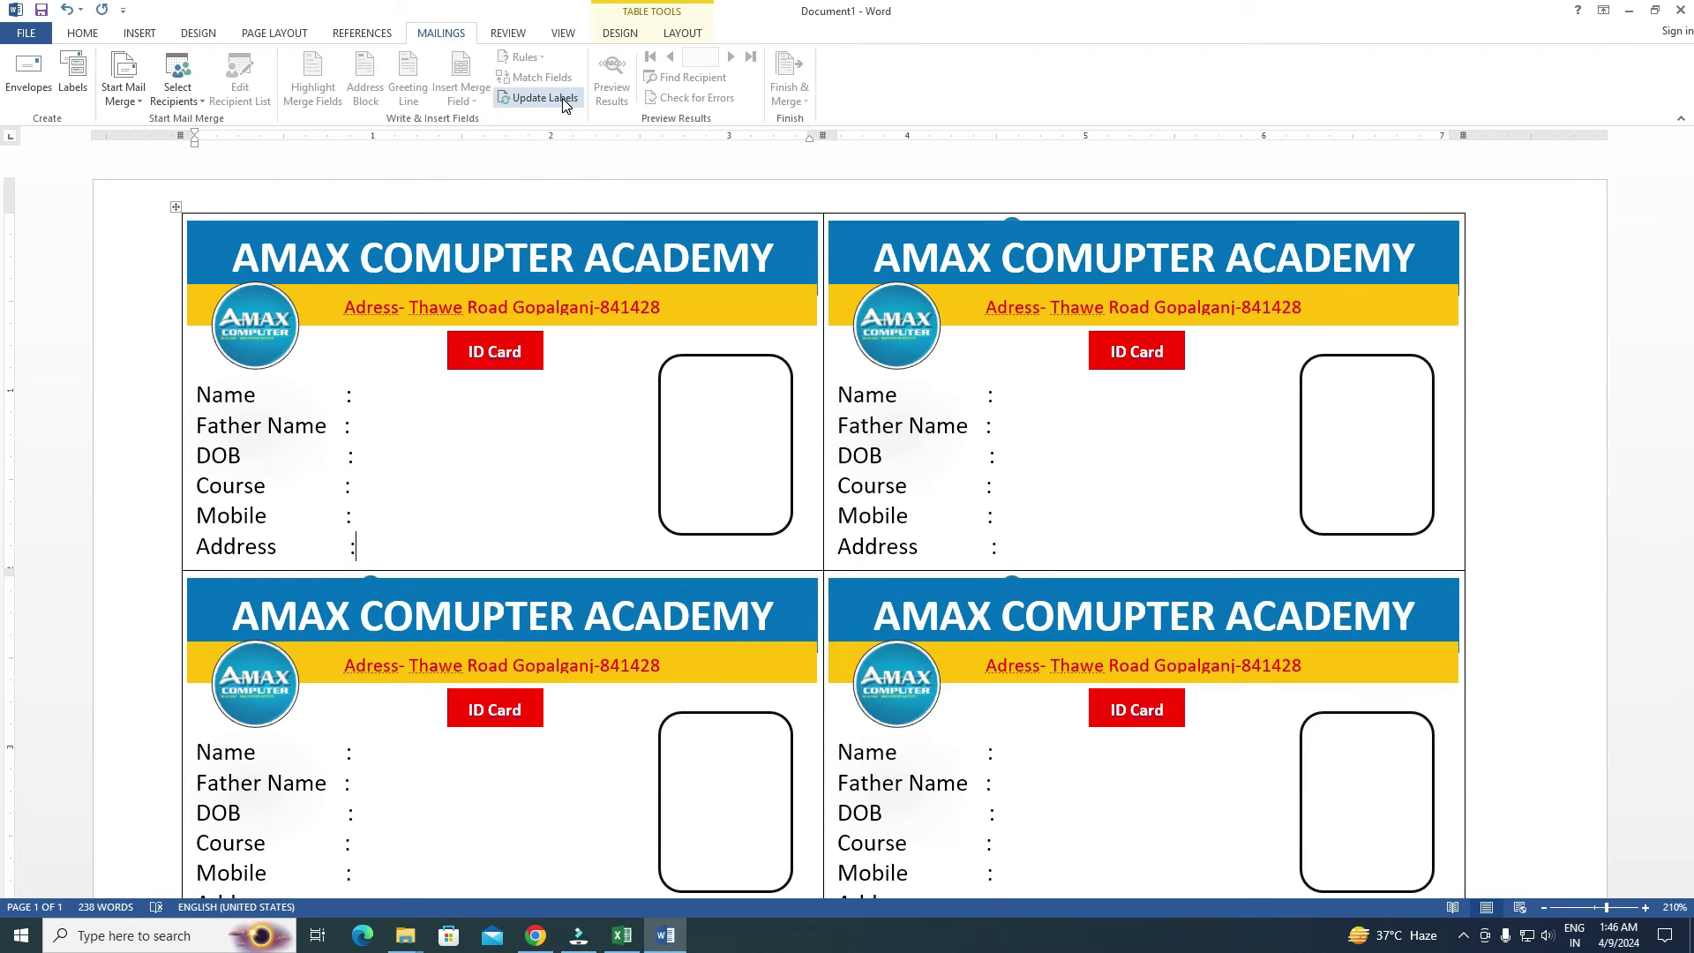
{"action": "scroll", "coordinate": [627, 472], "scroll_direction": "down", "scroll_amount": 5}
{"action": "scroll", "coordinate": [618, 485], "scroll_direction": "down", "scroll_amount": 5}
{"action": "scroll", "coordinate": [612, 496], "scroll_direction": "down", "scroll_amount": 5}
{"action": "scroll", "coordinate": [612, 496], "scroll_direction": "down", "scroll_amount": 2}
{"action": "scroll", "coordinate": [612, 496], "scroll_direction": "up", "scroll_amount": 2}
{"action": "scroll", "coordinate": [612, 496], "scroll_direction": "down", "scroll_amount": 1}
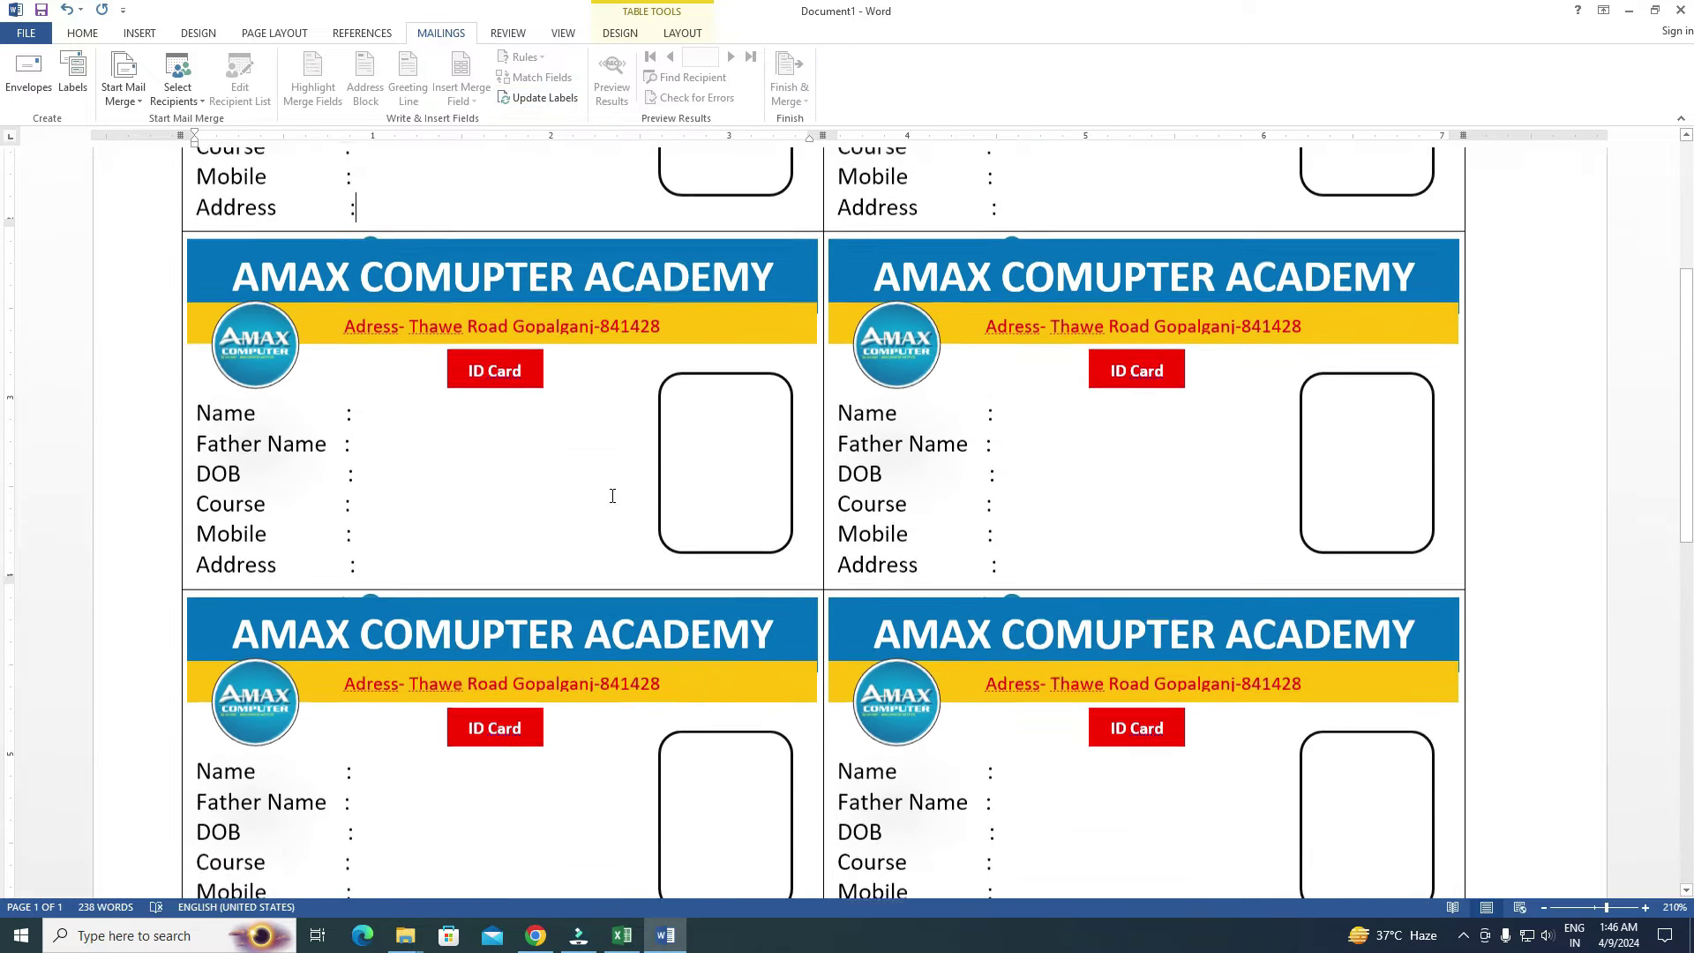
{"action": "scroll", "coordinate": [612, 496], "scroll_direction": "up", "scroll_amount": 2}
{"action": "scroll", "coordinate": [612, 496], "scroll_direction": "up", "scroll_amount": 2}
{"action": "scroll", "coordinate": [612, 496], "scroll_direction": "down", "scroll_amount": 2}
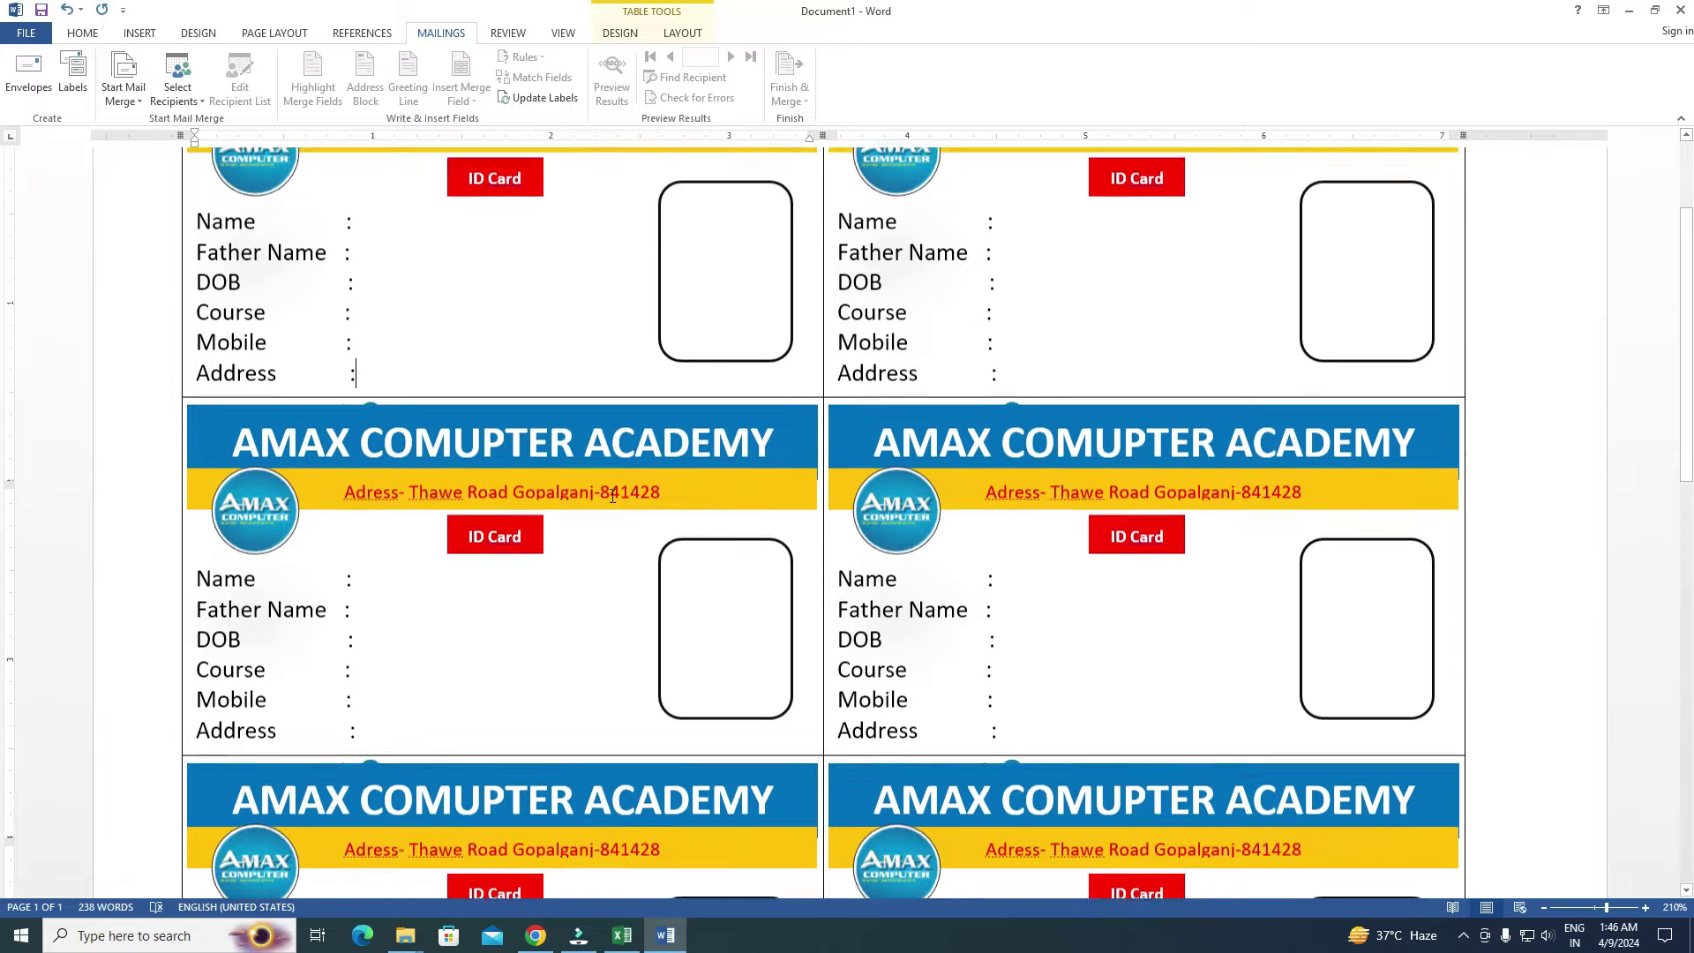
{"action": "scroll", "coordinate": [613, 496], "scroll_direction": "up", "scroll_amount": 3}
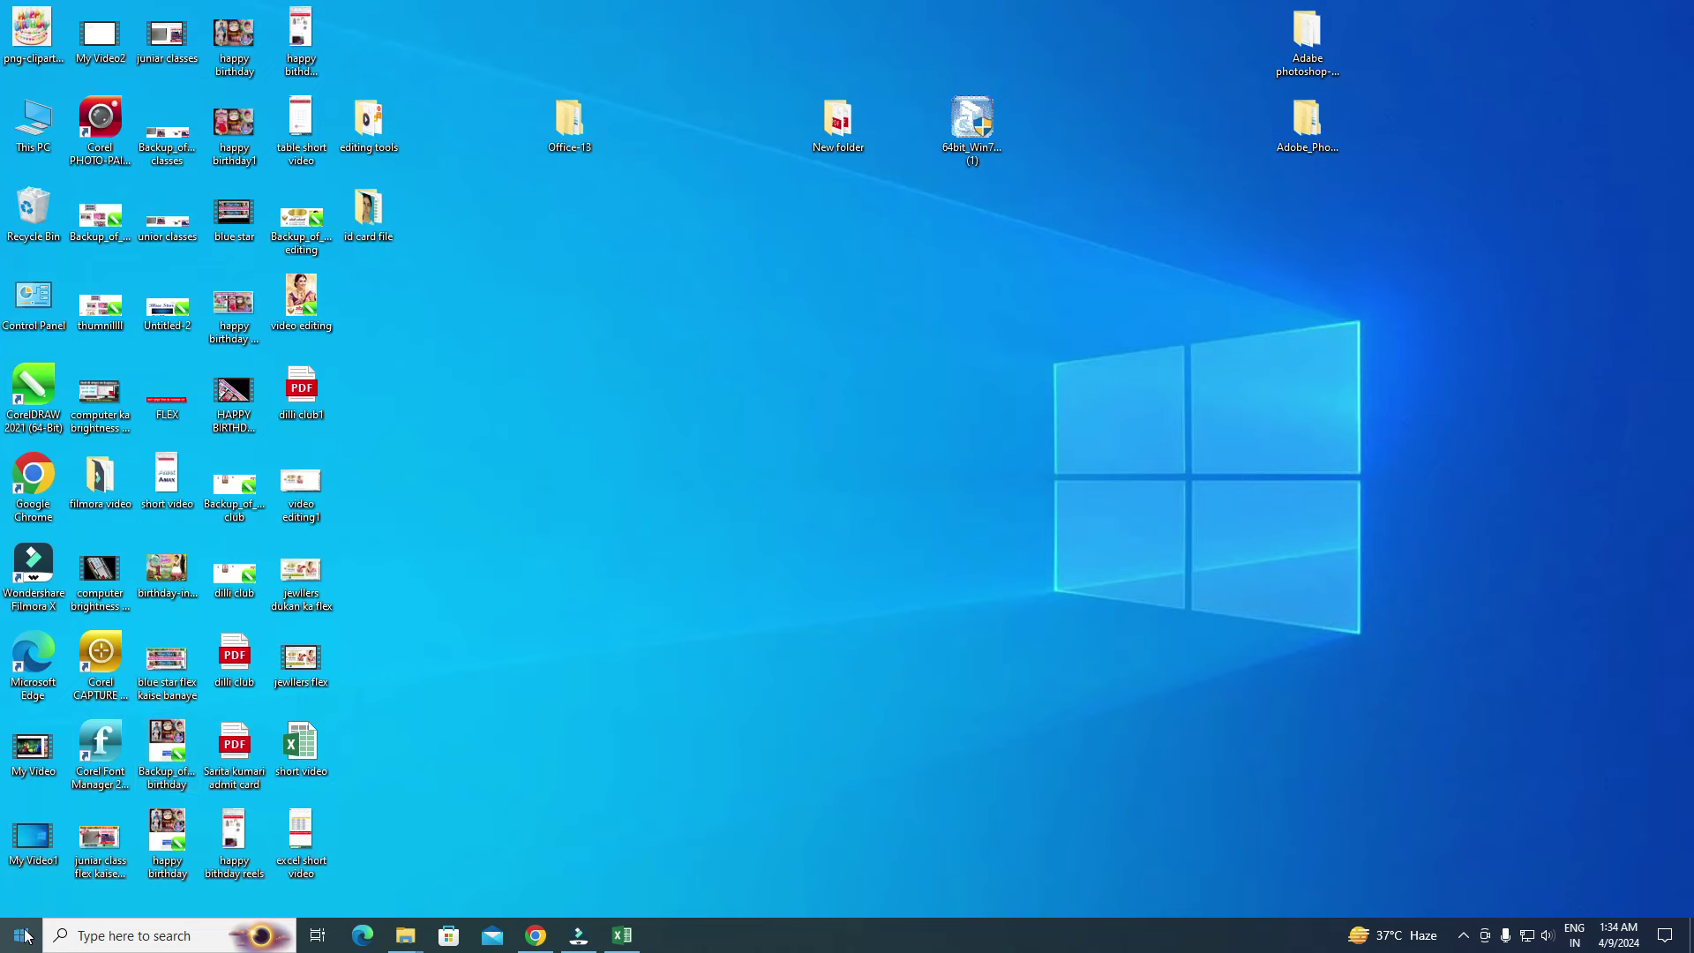
{"action": "left_click", "coordinate": [22, 937]}
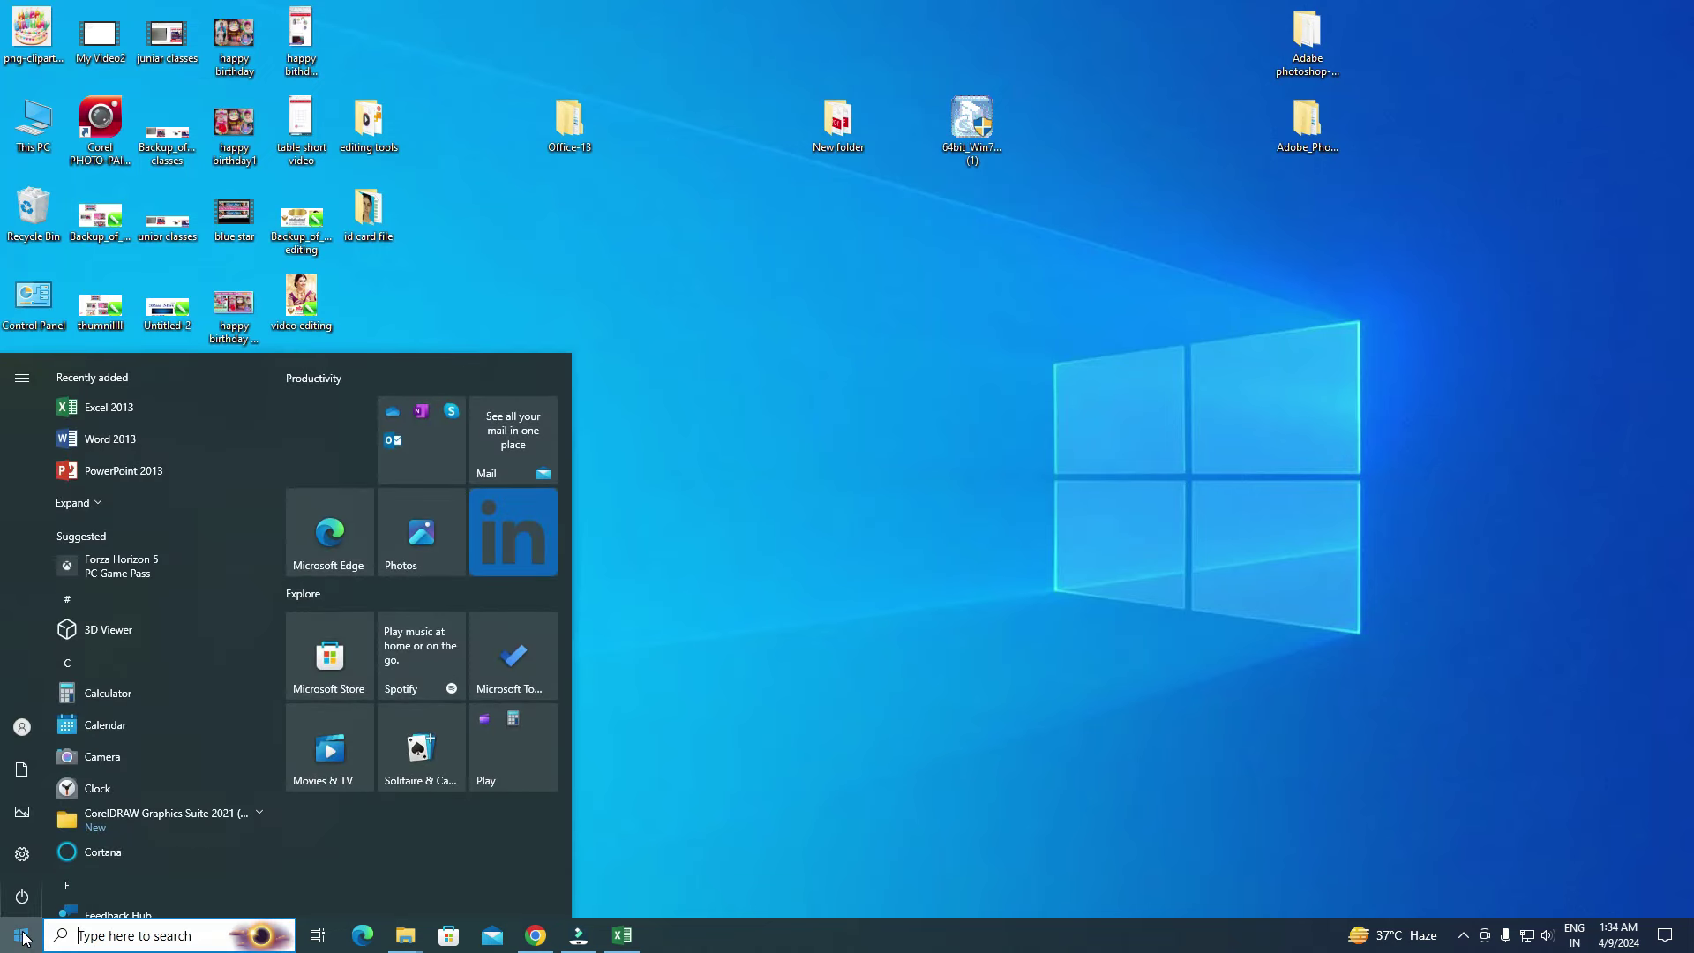
Step: Launch Word 2013 from Start with a blank document, then bring up the id card1 workbook
{"action": "left_click", "coordinate": [18, 940]}
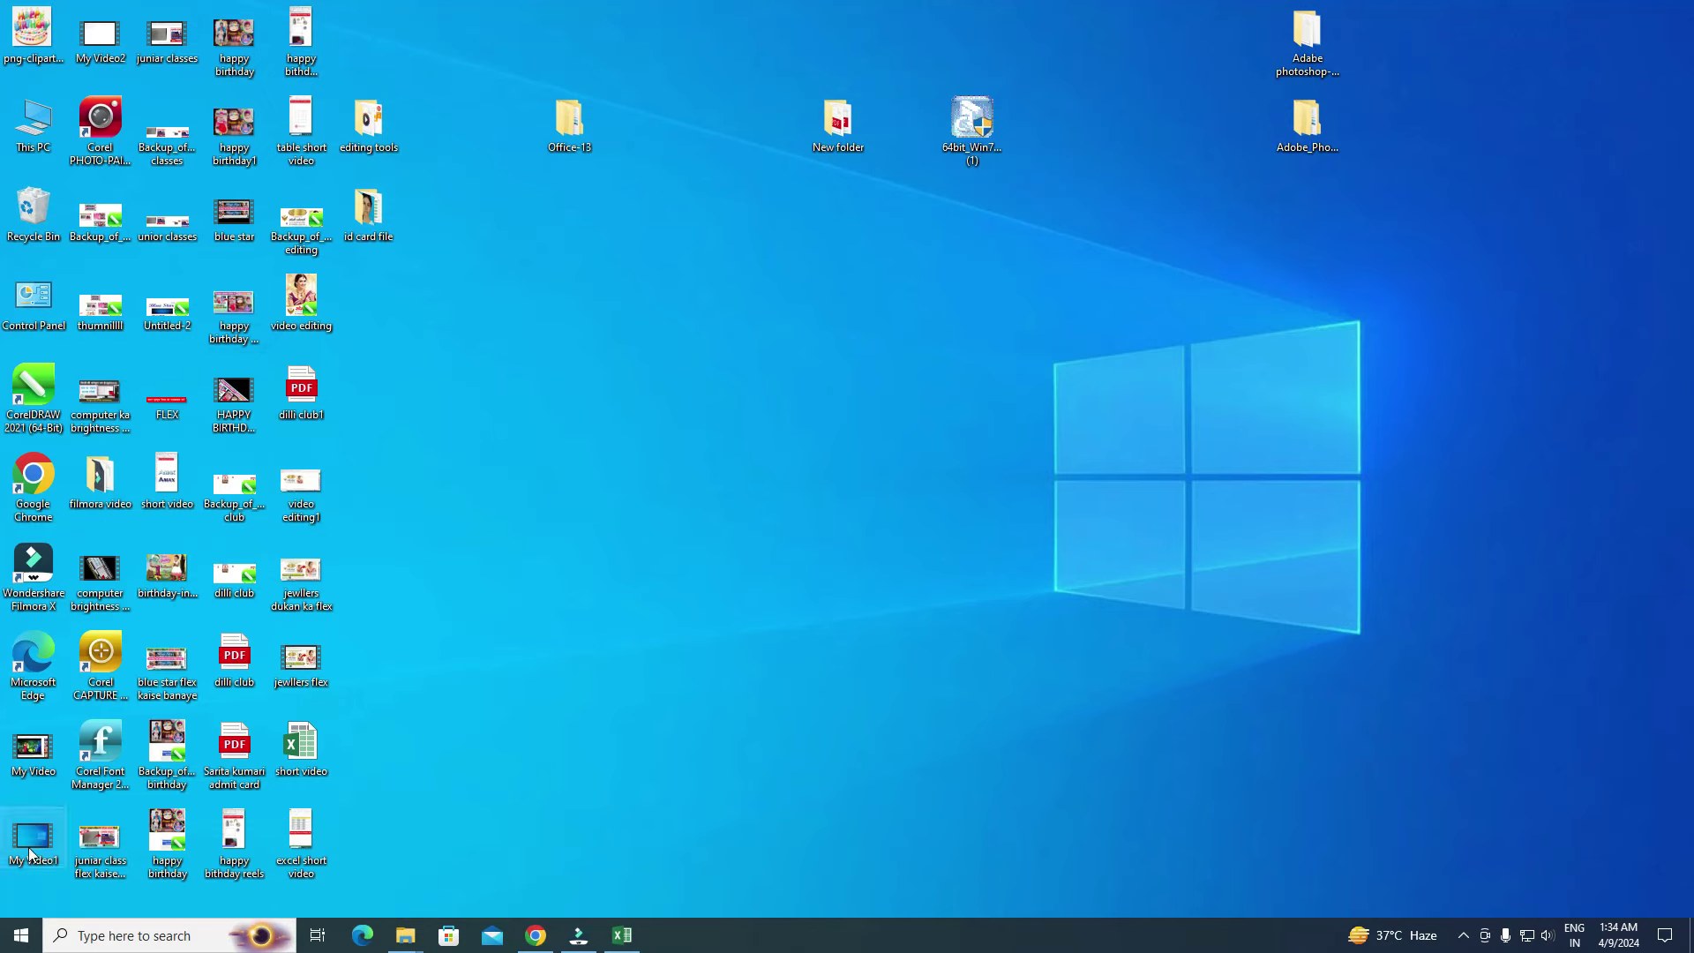
{"action": "left_click", "coordinate": [16, 937]}
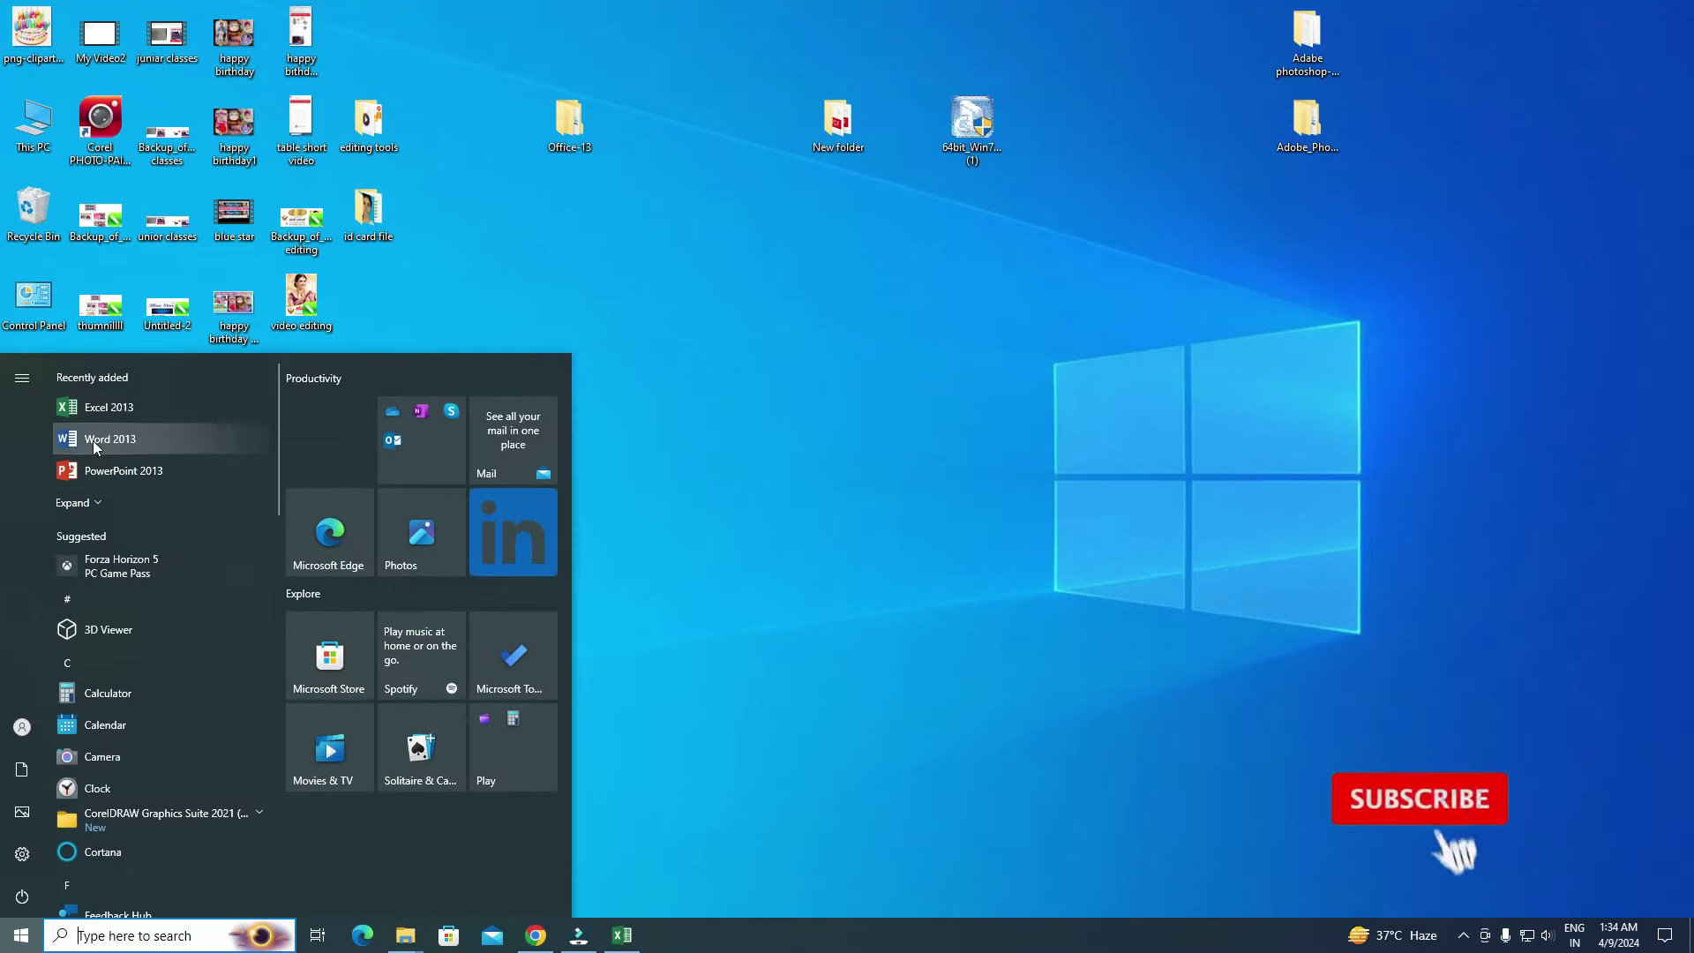
{"action": "left_click", "coordinate": [93, 441]}
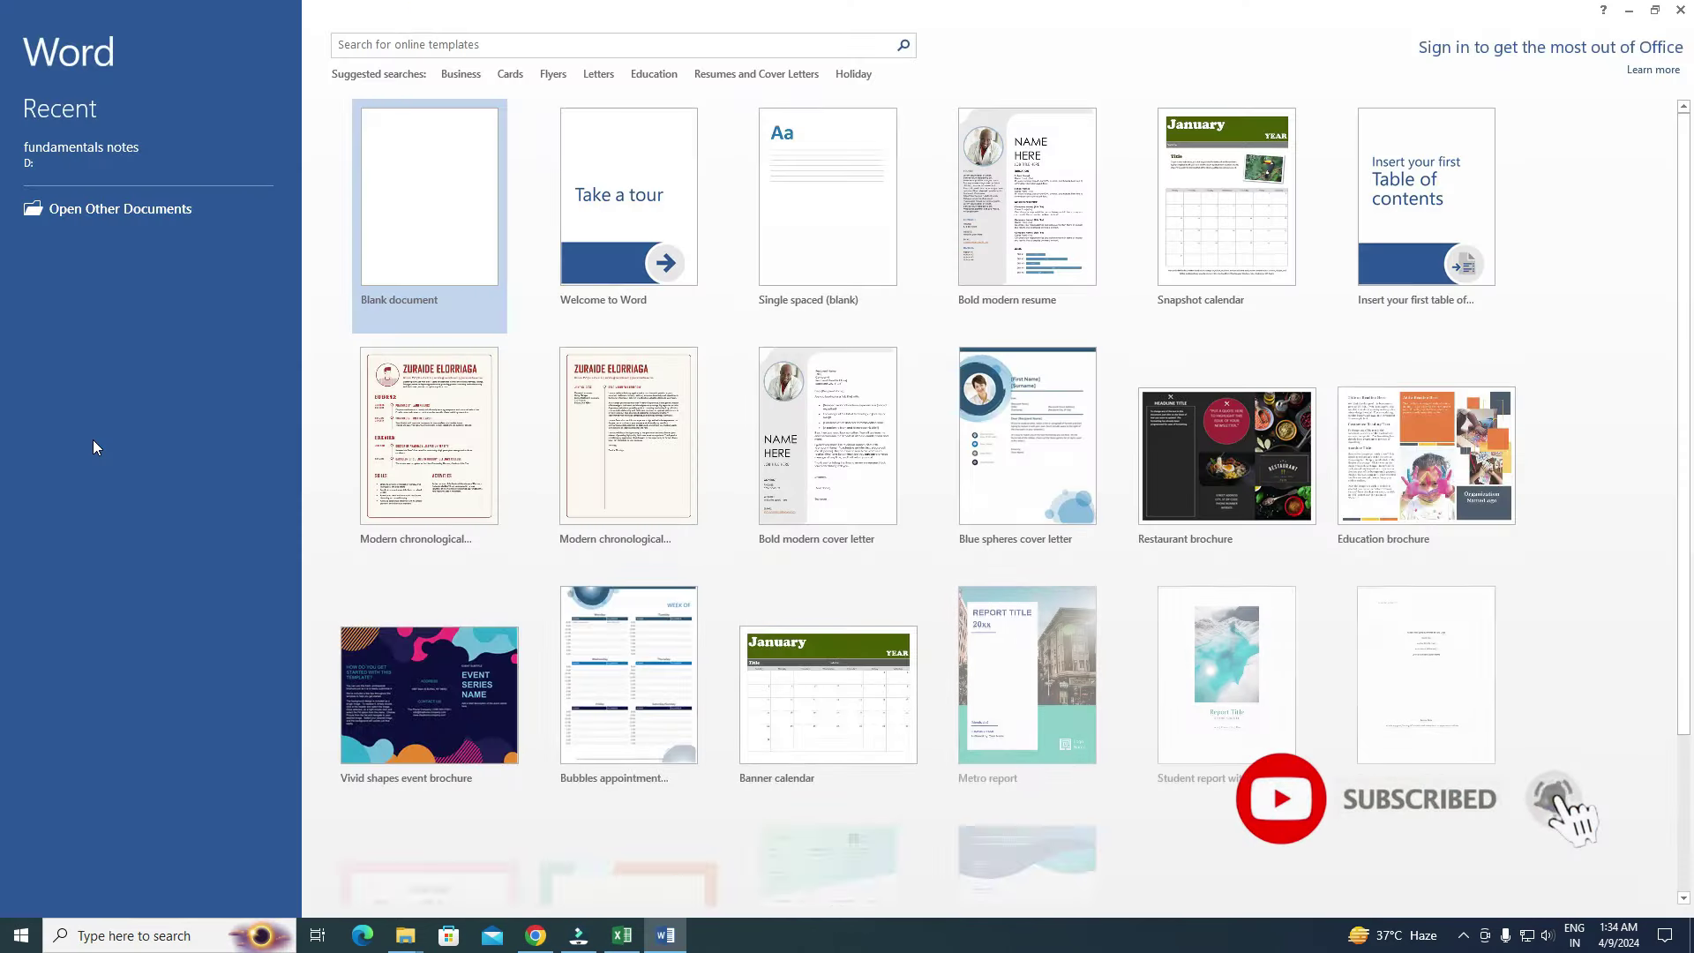
{"action": "left_click", "coordinate": [423, 204]}
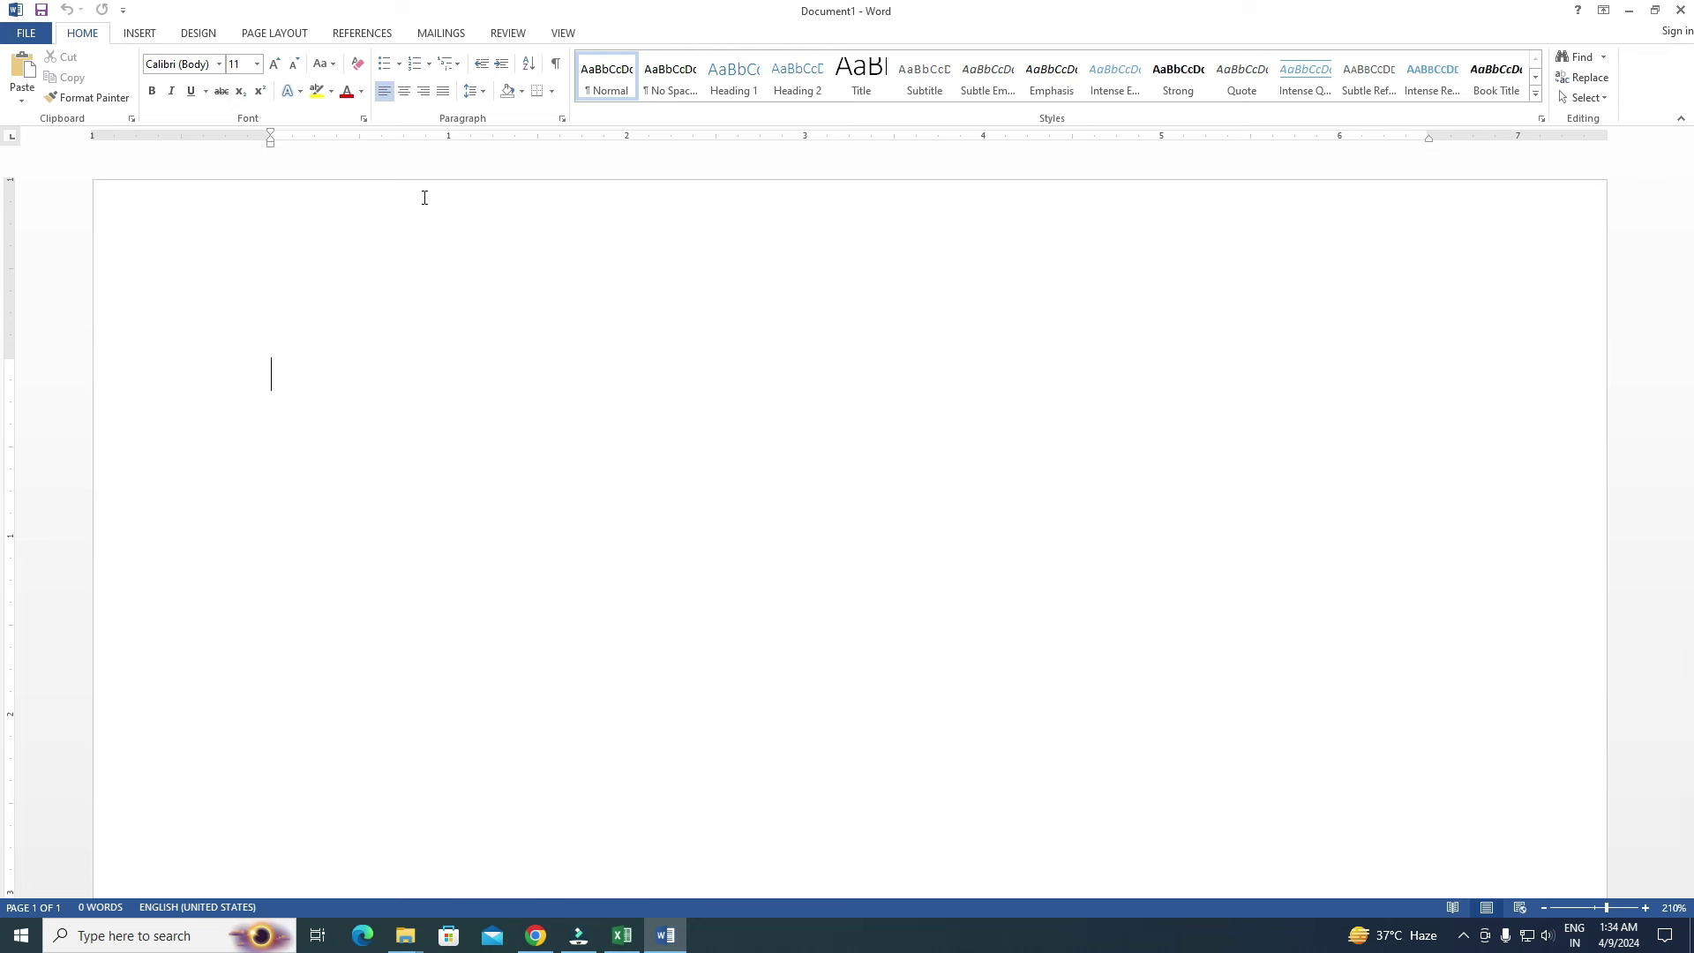
{"action": "left_click", "coordinate": [623, 937]}
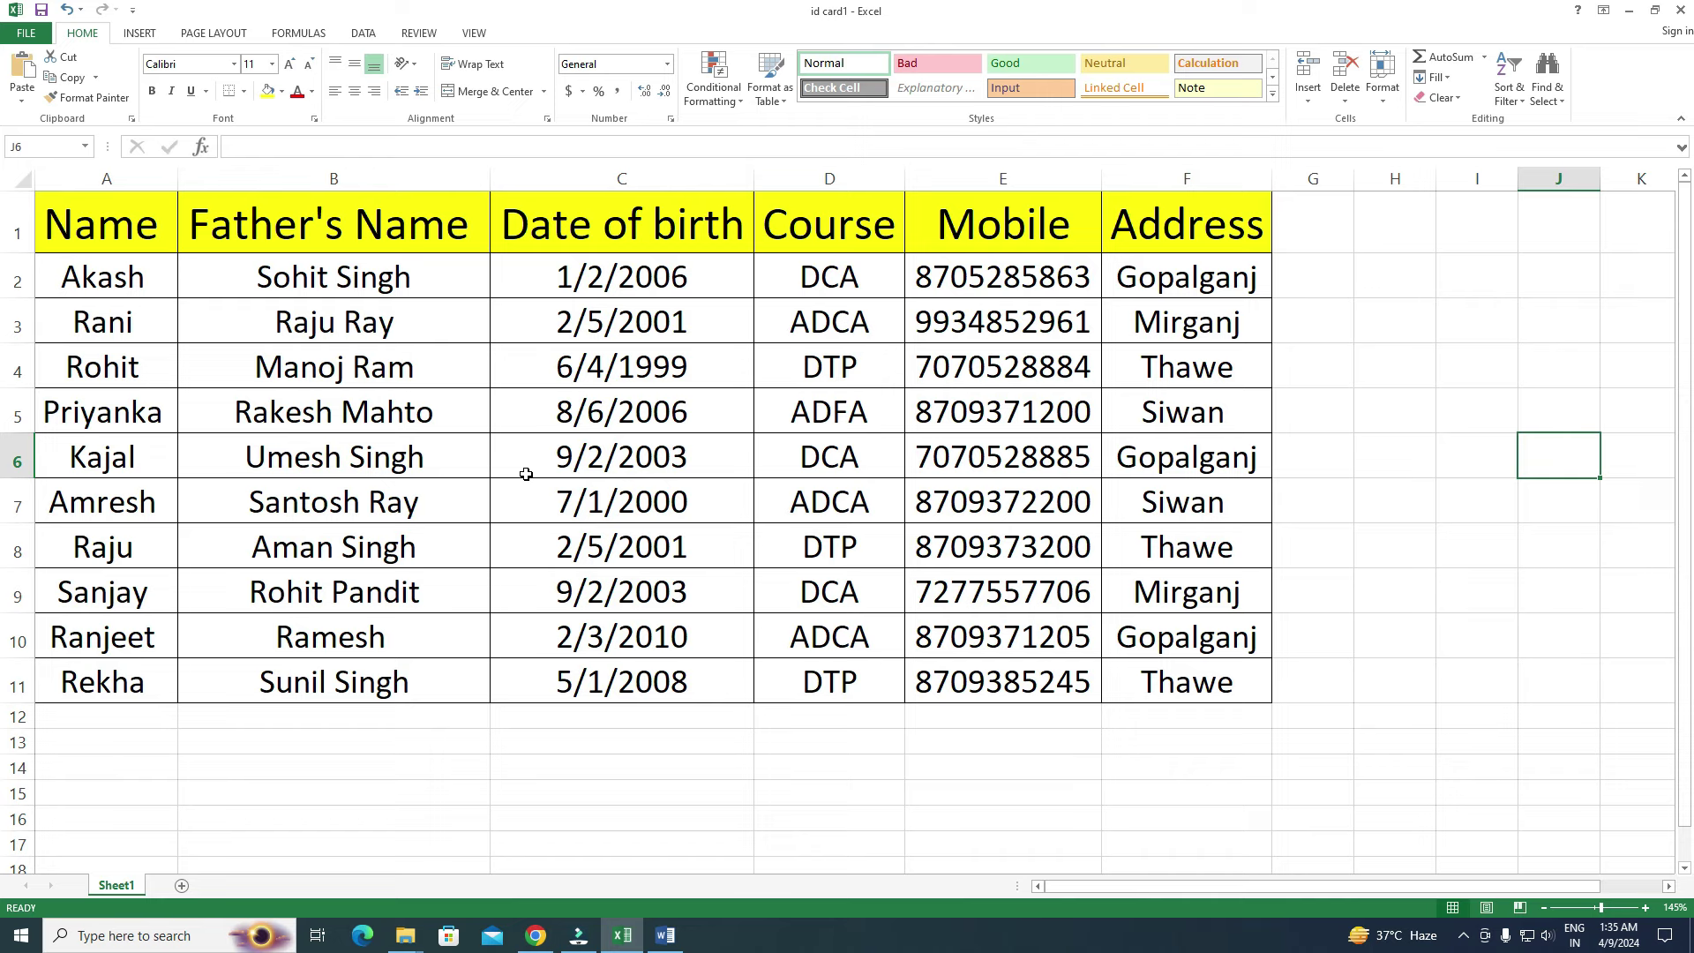
Step: Save the workbook over id card1.xlsx in the Desktop 'id card file' folder, confirming the replacement
{"action": "left_click", "coordinate": [35, 35]}
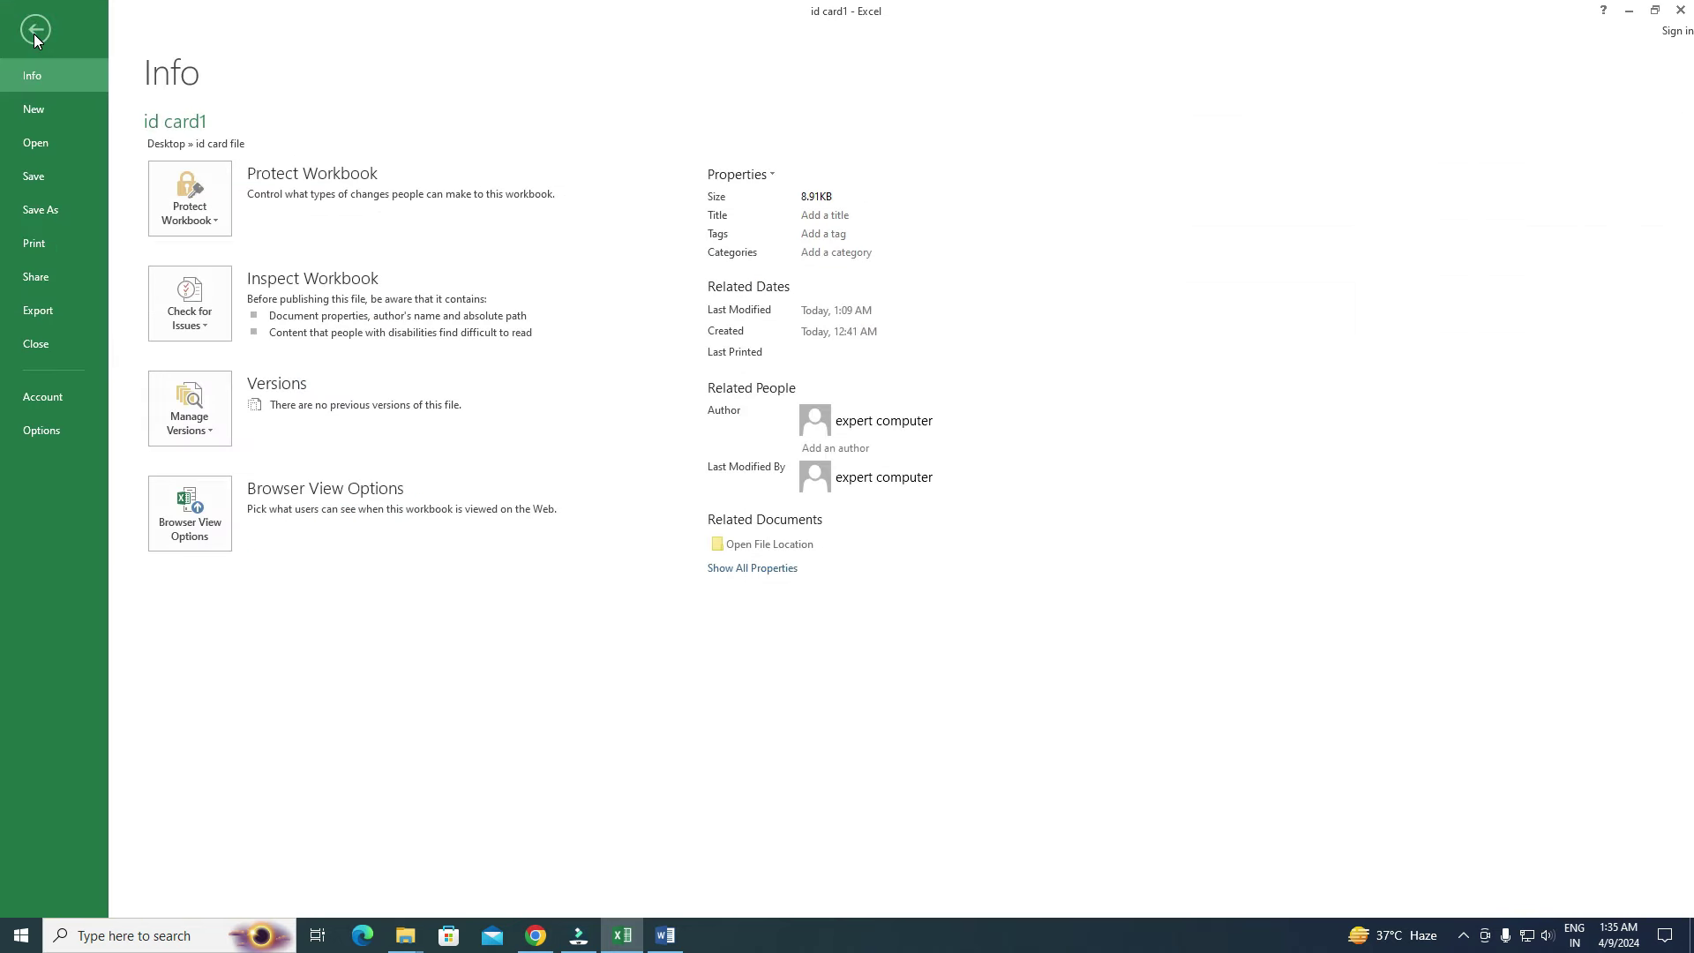
{"action": "left_click", "coordinate": [39, 212]}
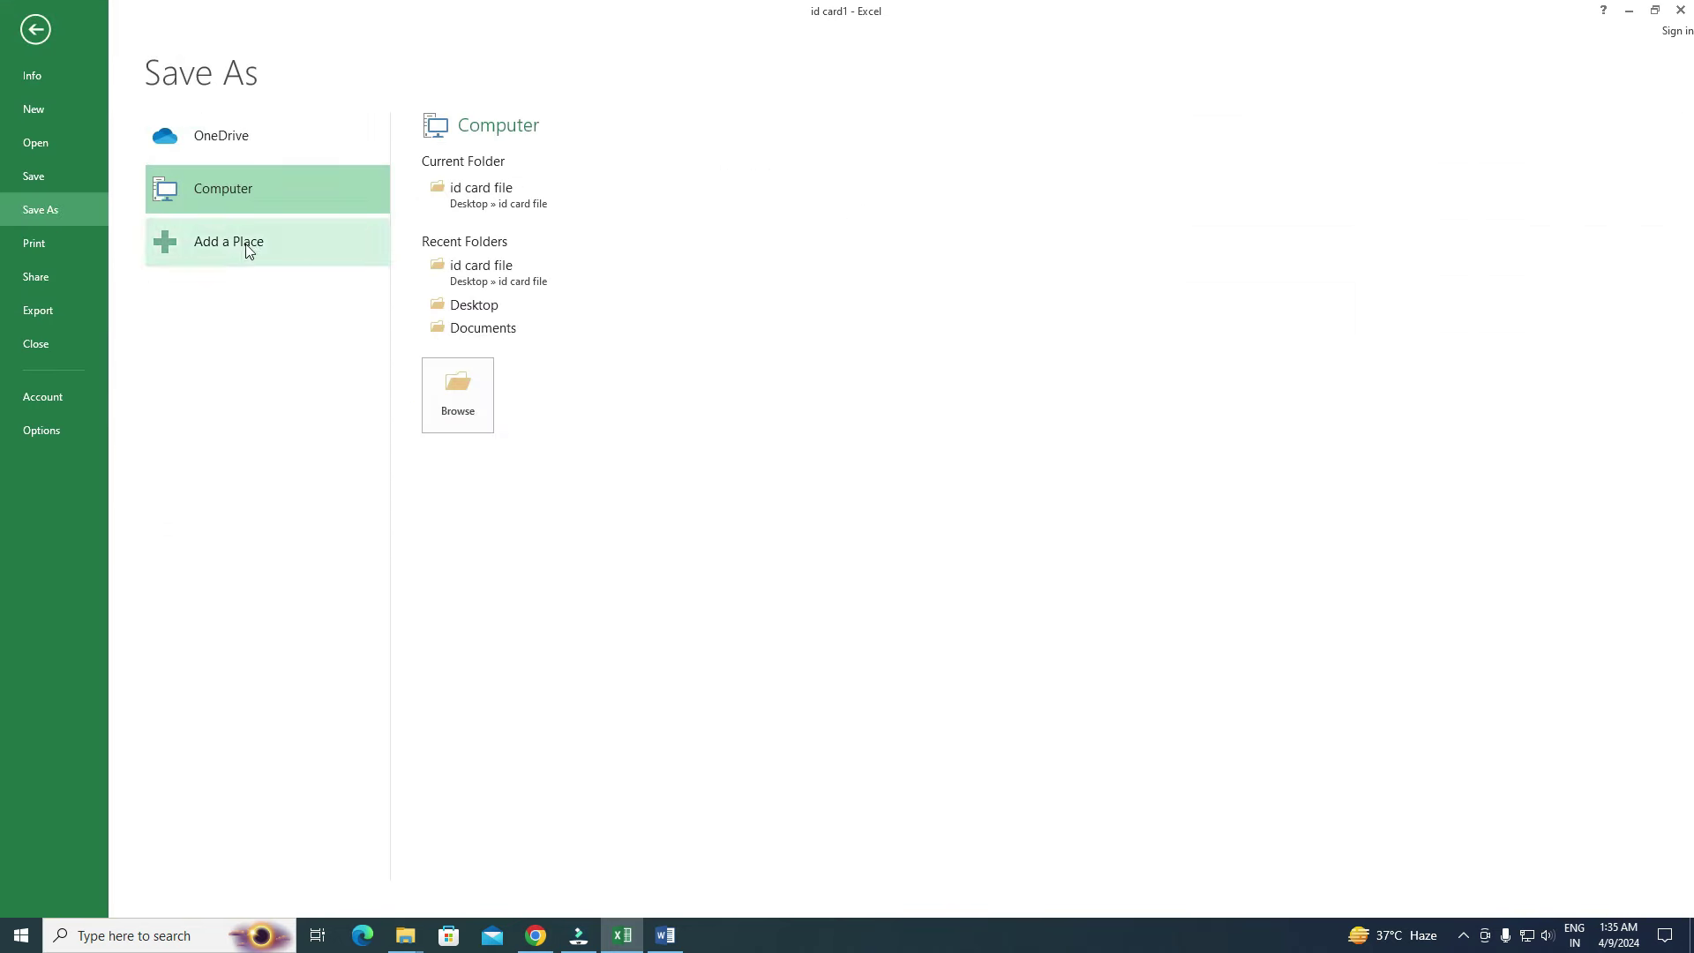
{"action": "left_click", "coordinate": [473, 306]}
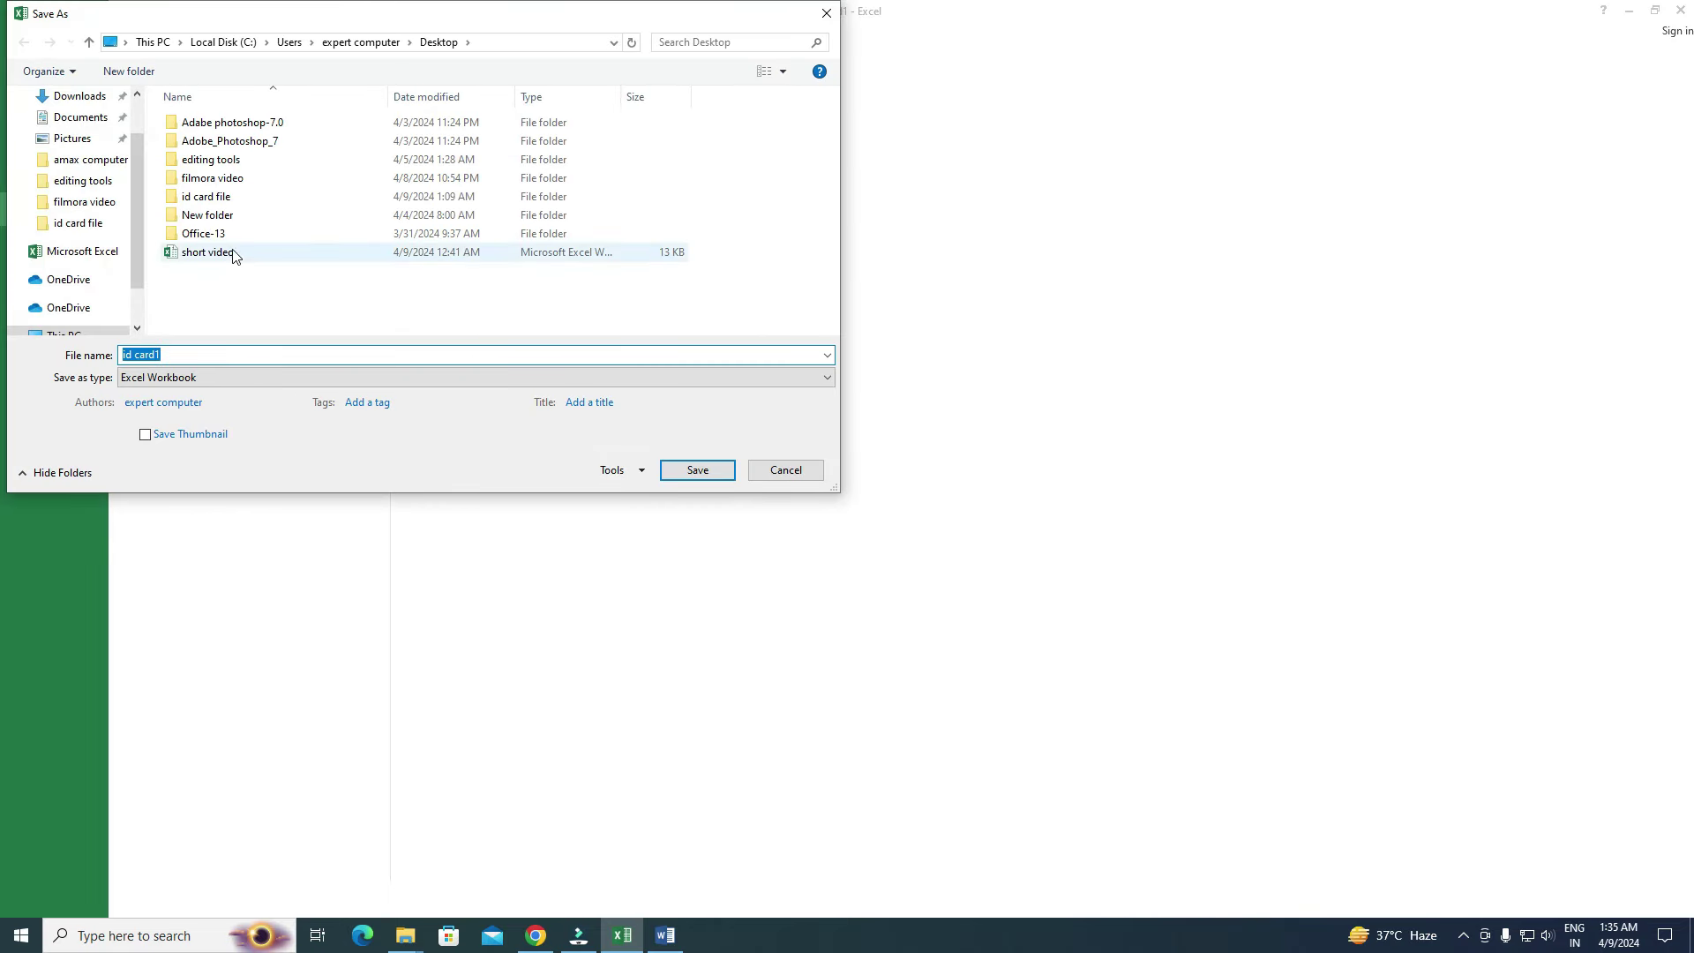
{"action": "double_click", "coordinate": [211, 197]}
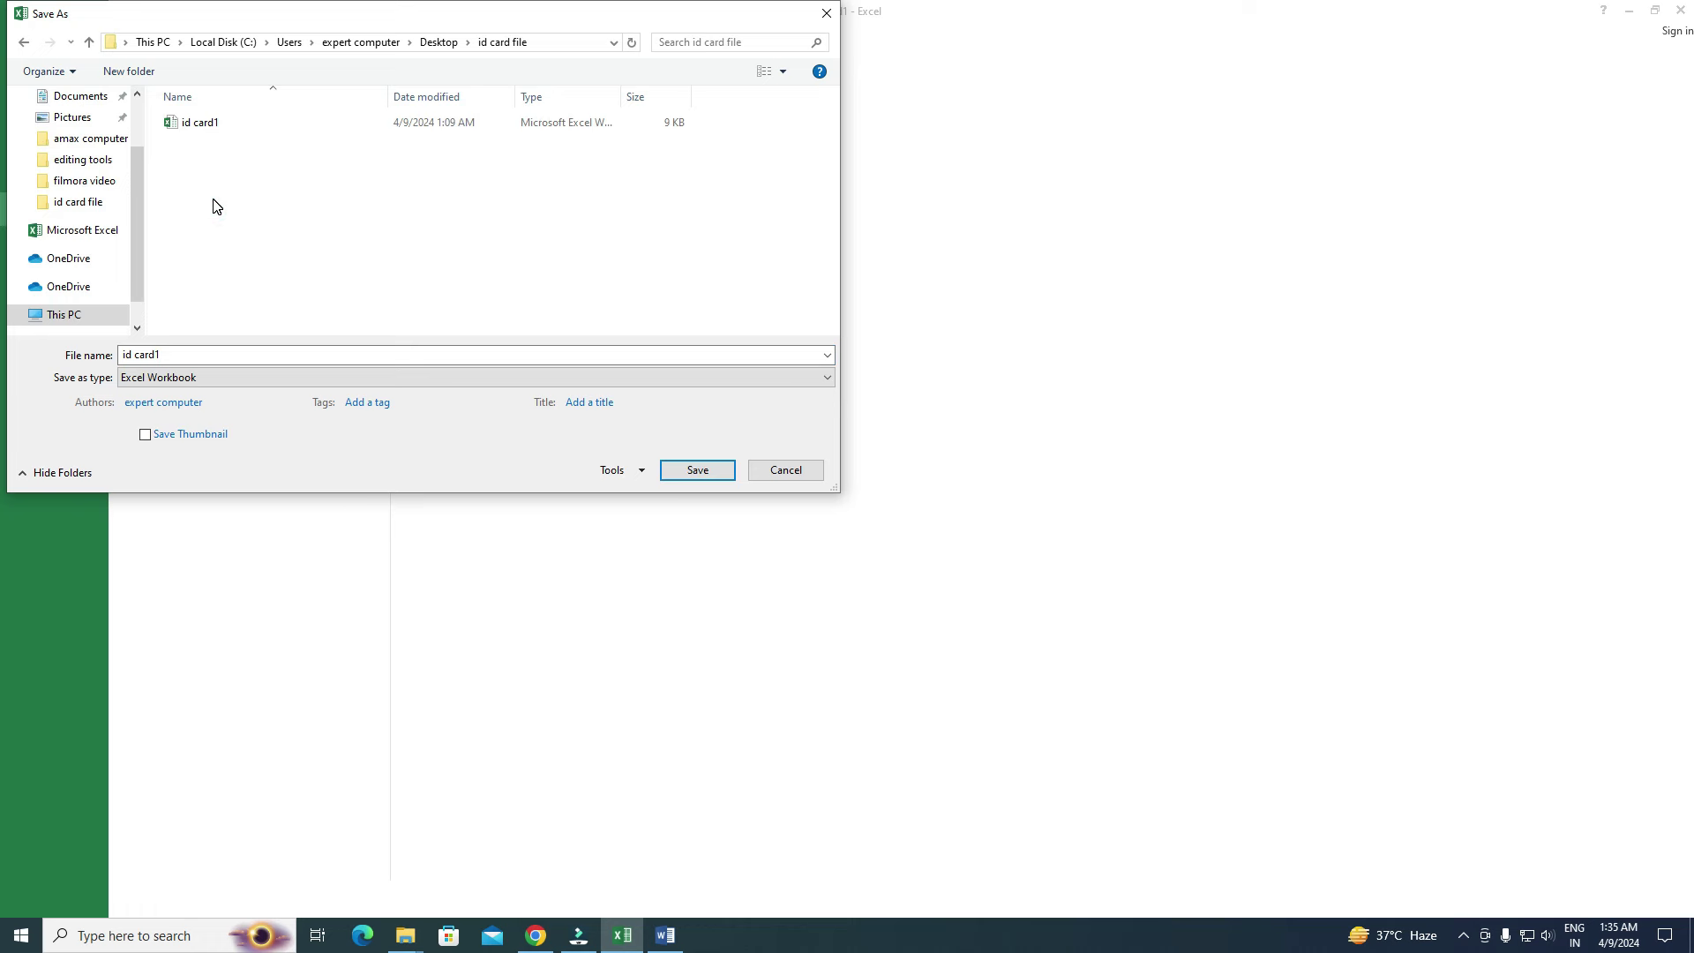
{"action": "left_click", "coordinate": [208, 123]}
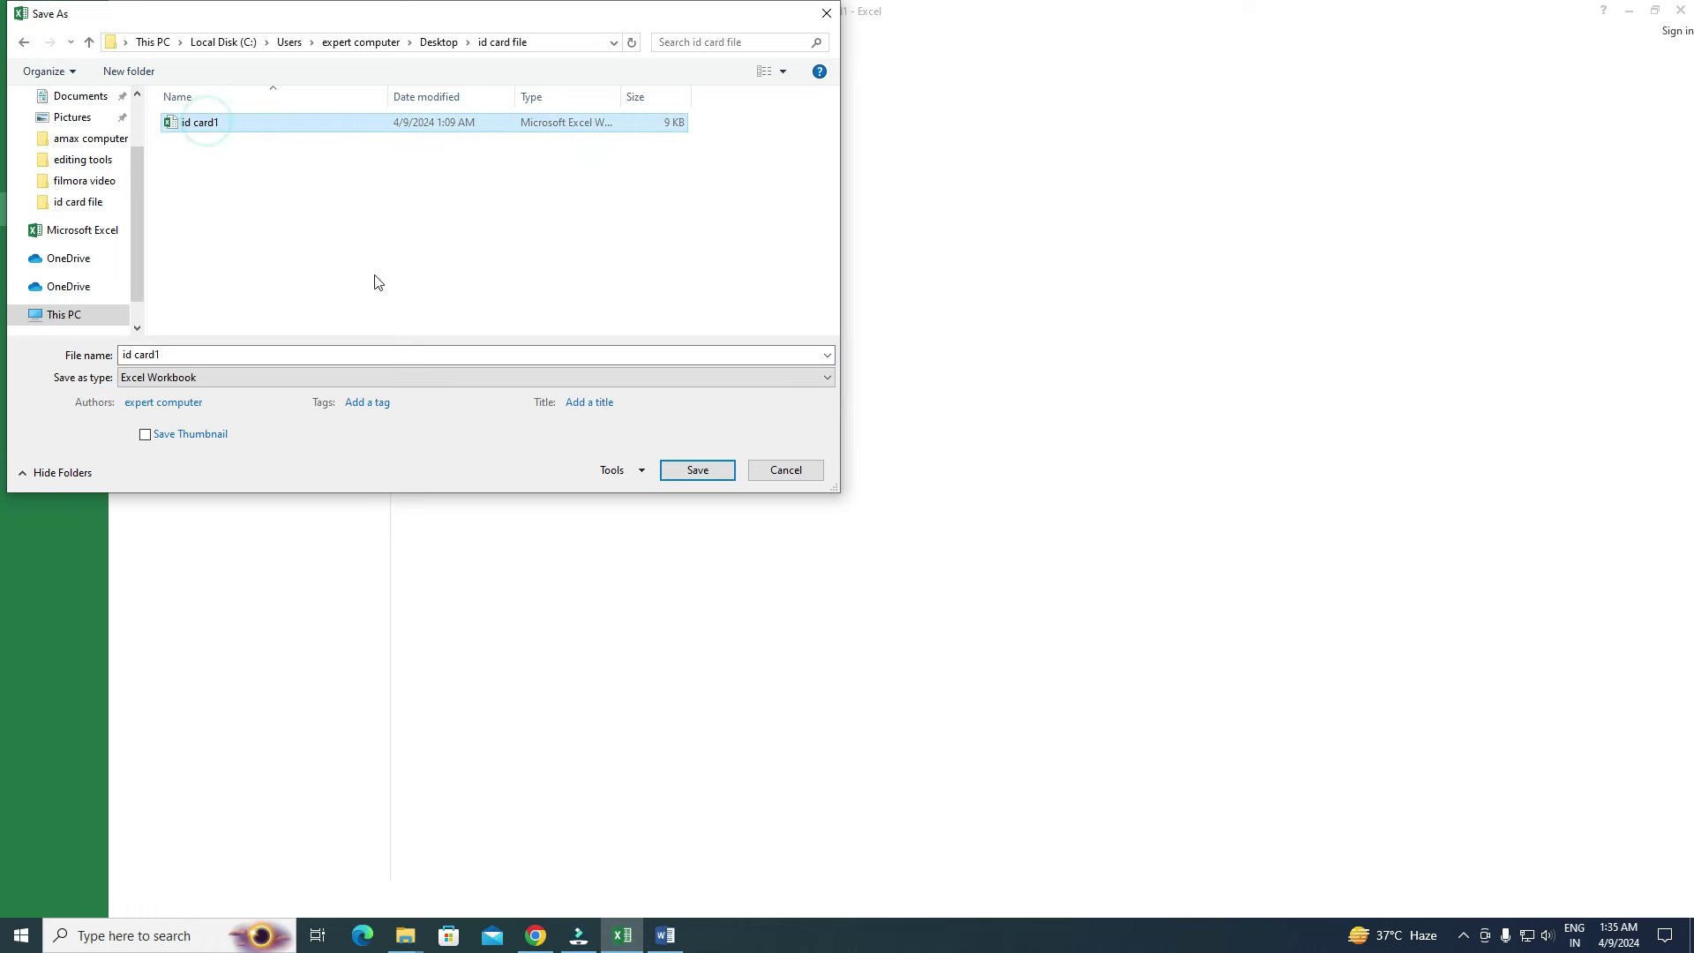
{"action": "left_click", "coordinate": [686, 472]}
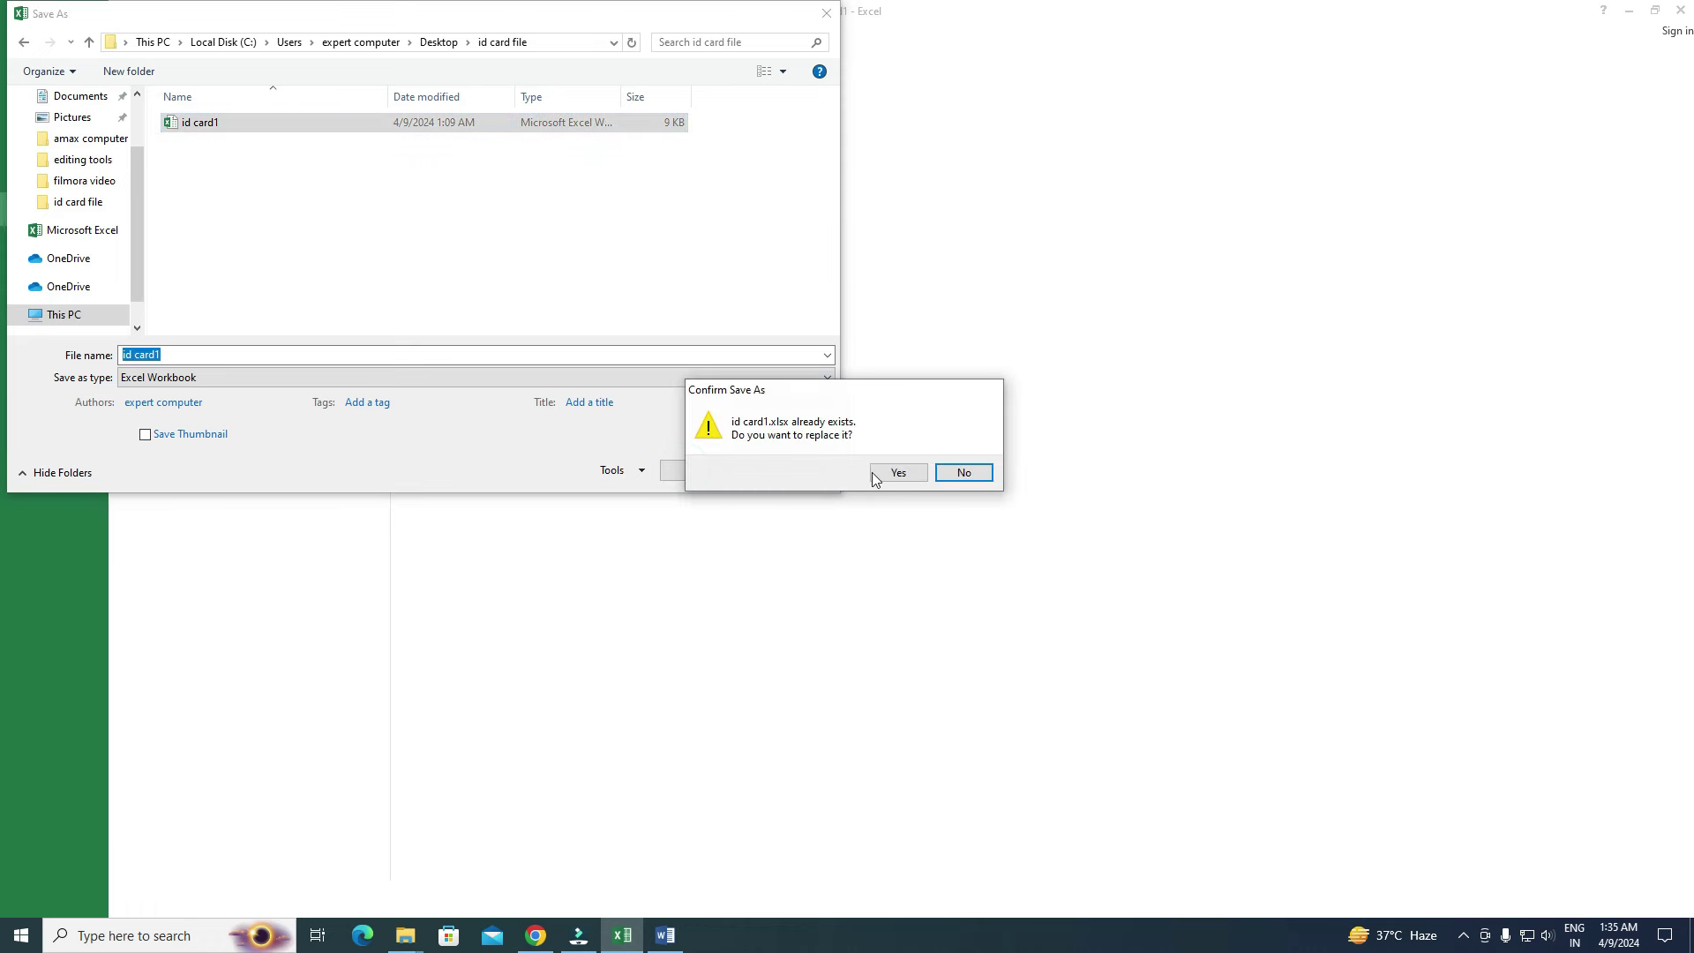
{"action": "left_click", "coordinate": [899, 475]}
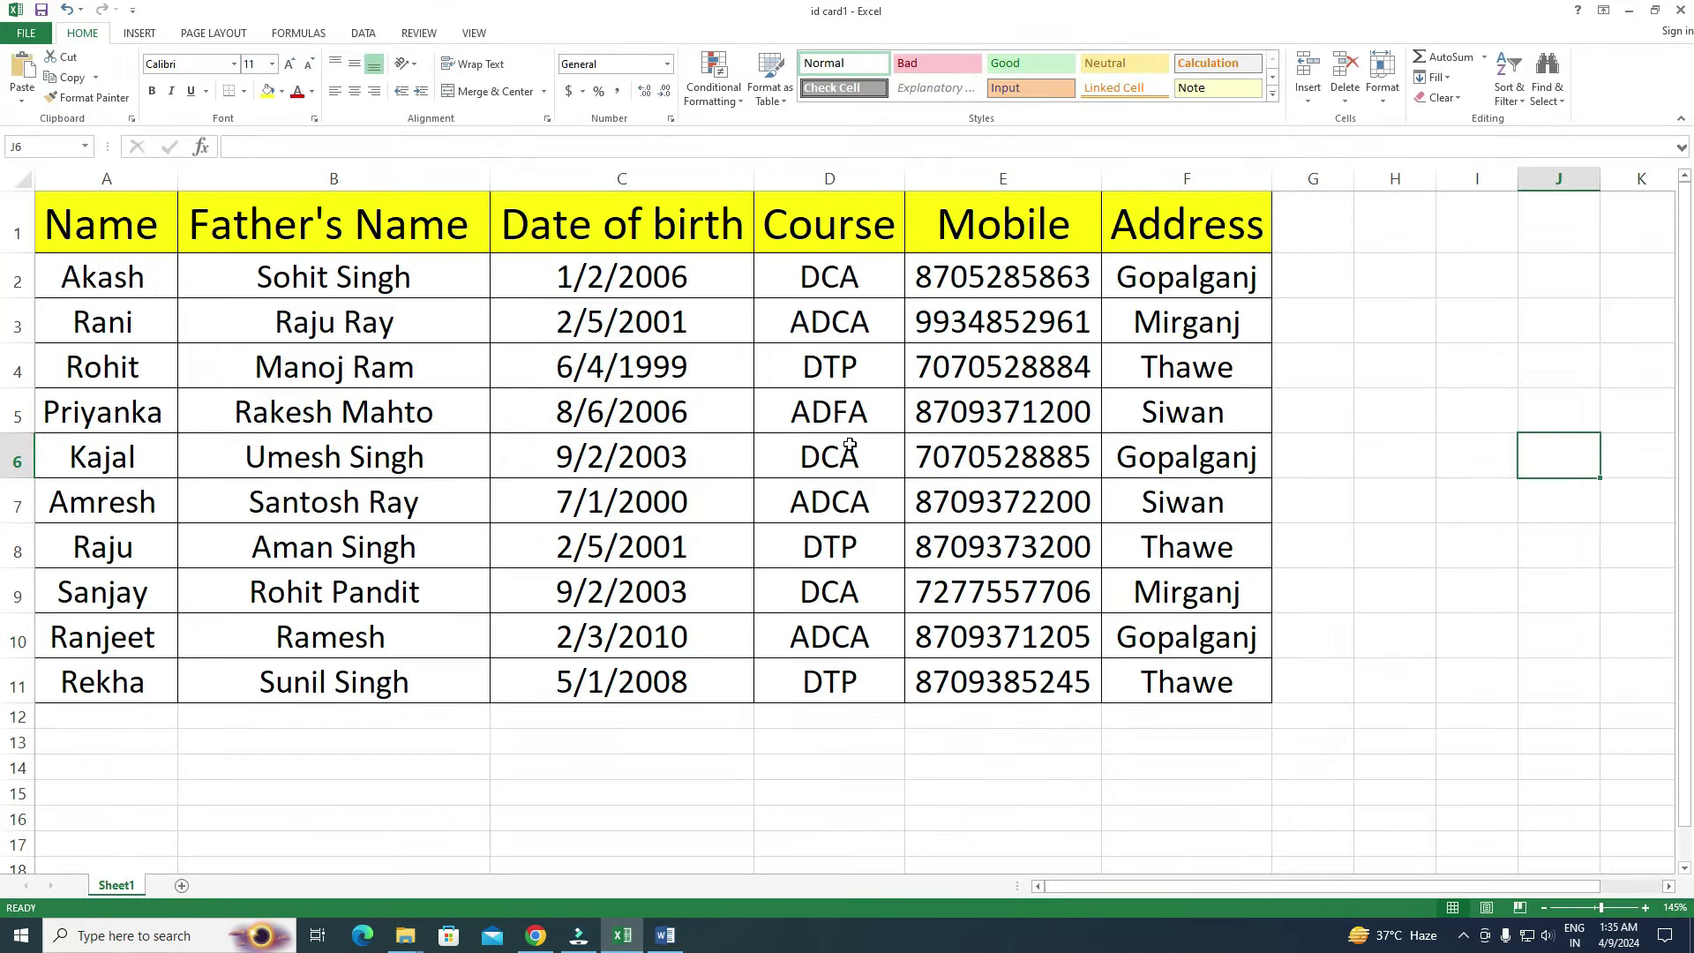
{"action": "left_click", "coordinate": [666, 935]}
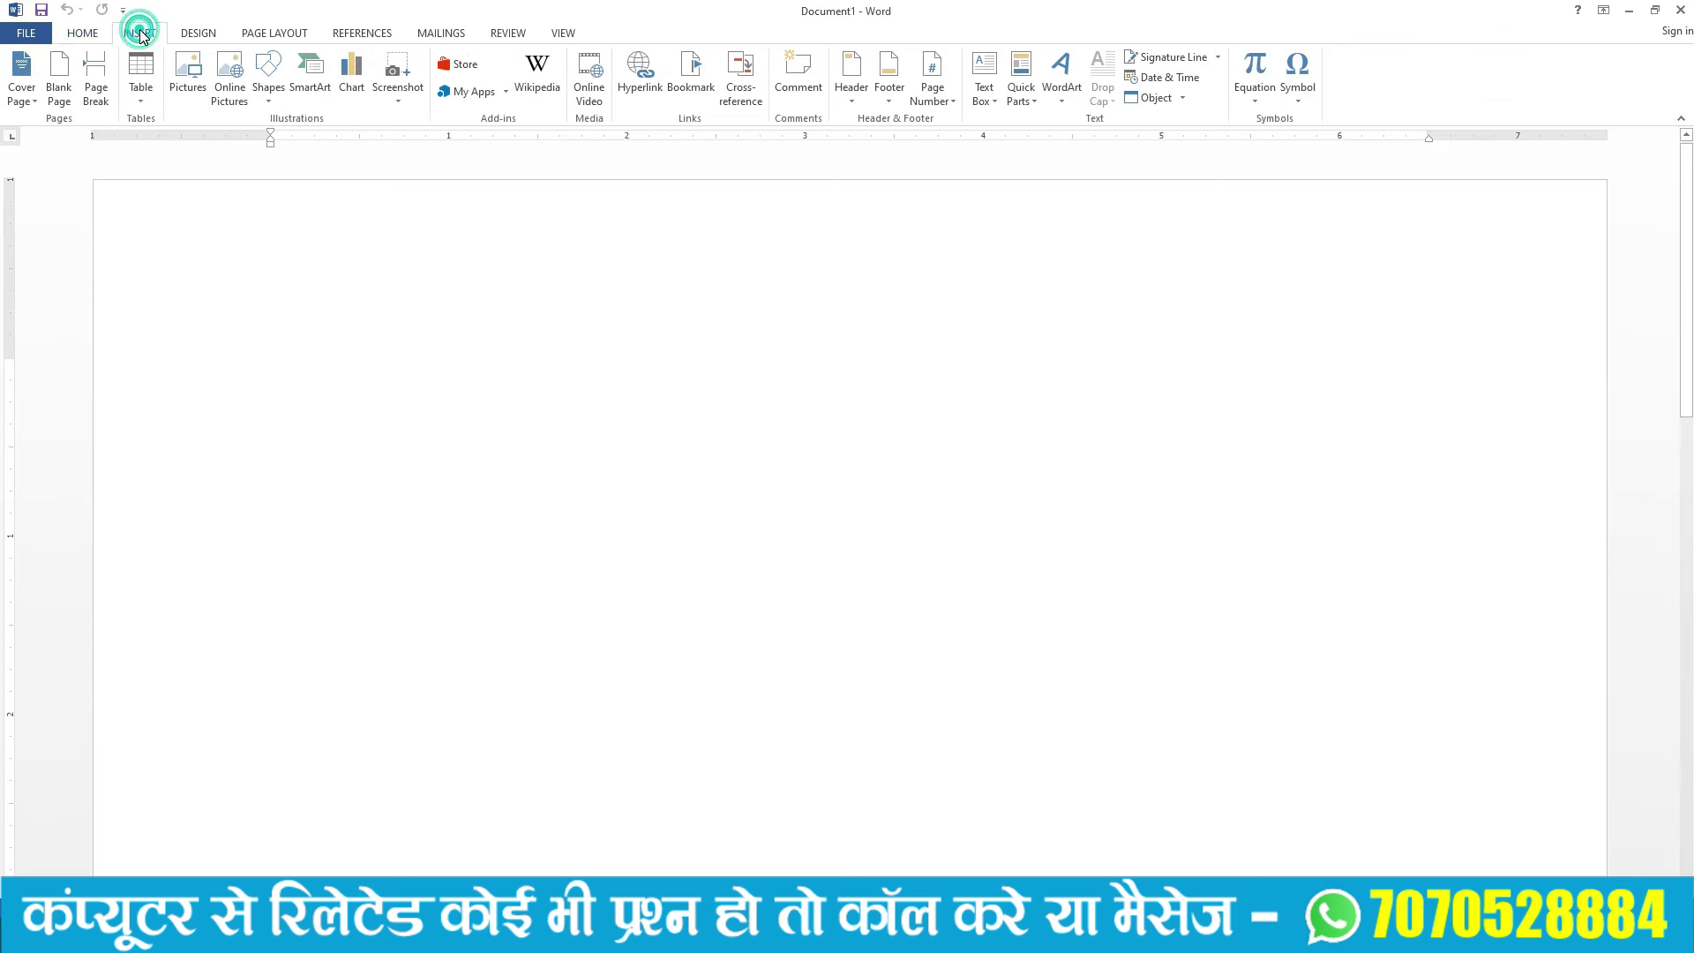
Step: Insert a 2-column by 5-row table into Document1 and select it
{"action": "left_click", "coordinate": [142, 36]}
{"action": "left_click", "coordinate": [138, 106]}
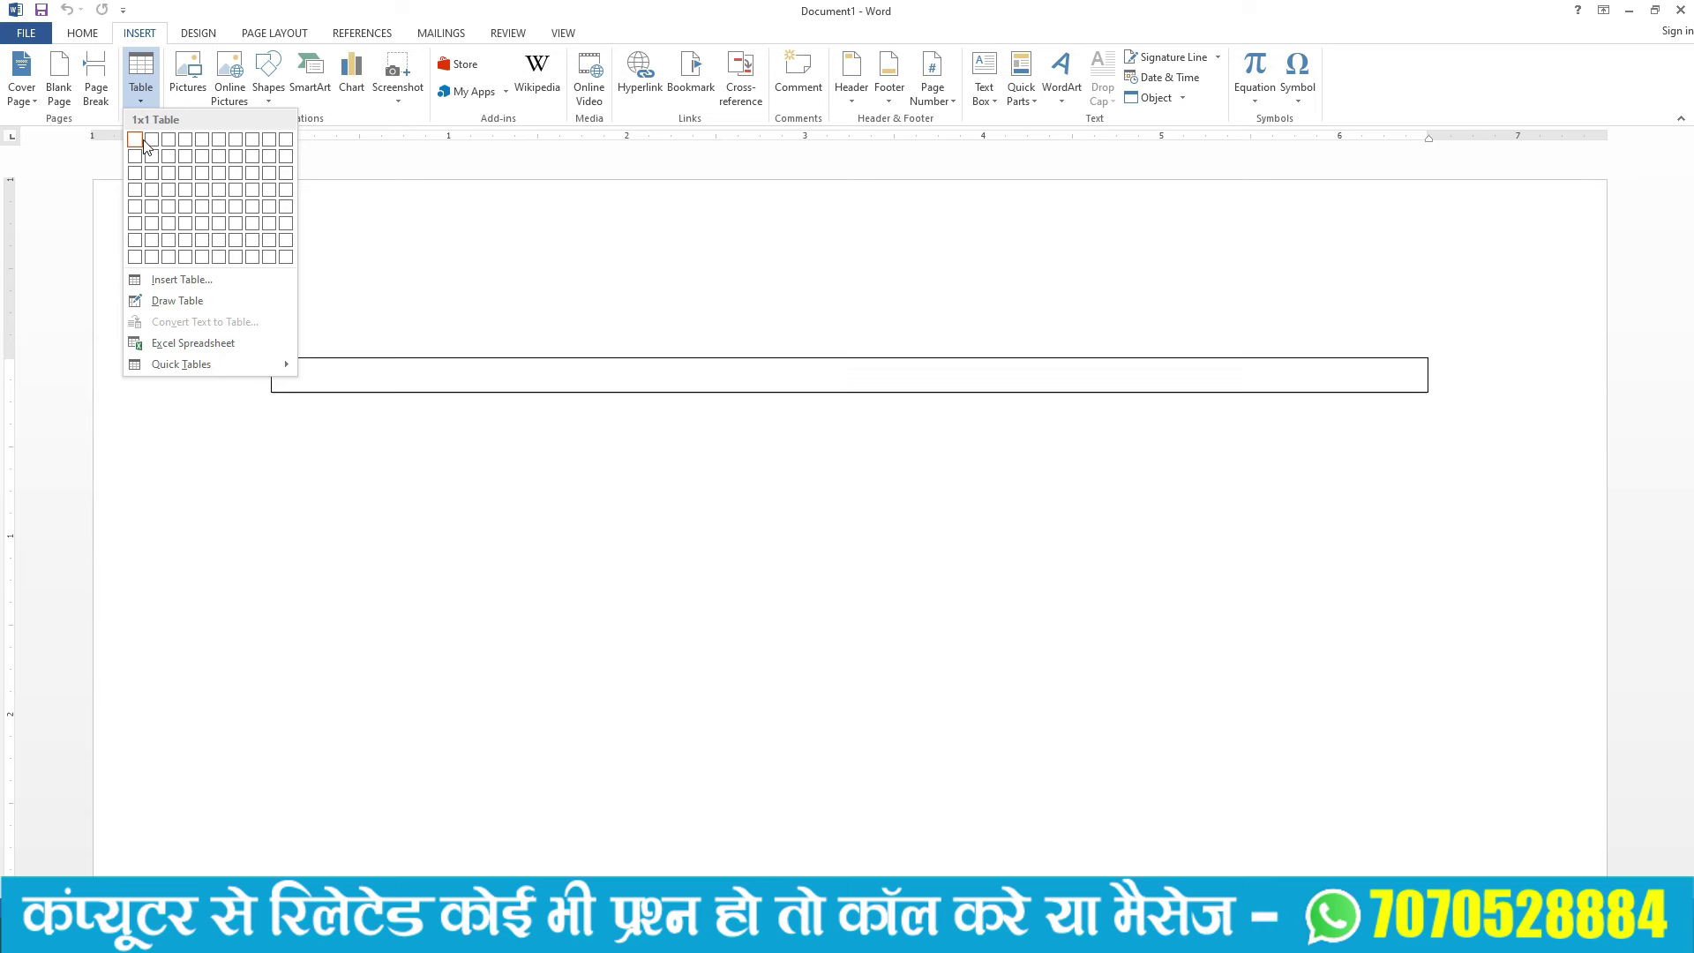
{"action": "left_click", "coordinate": [151, 208]}
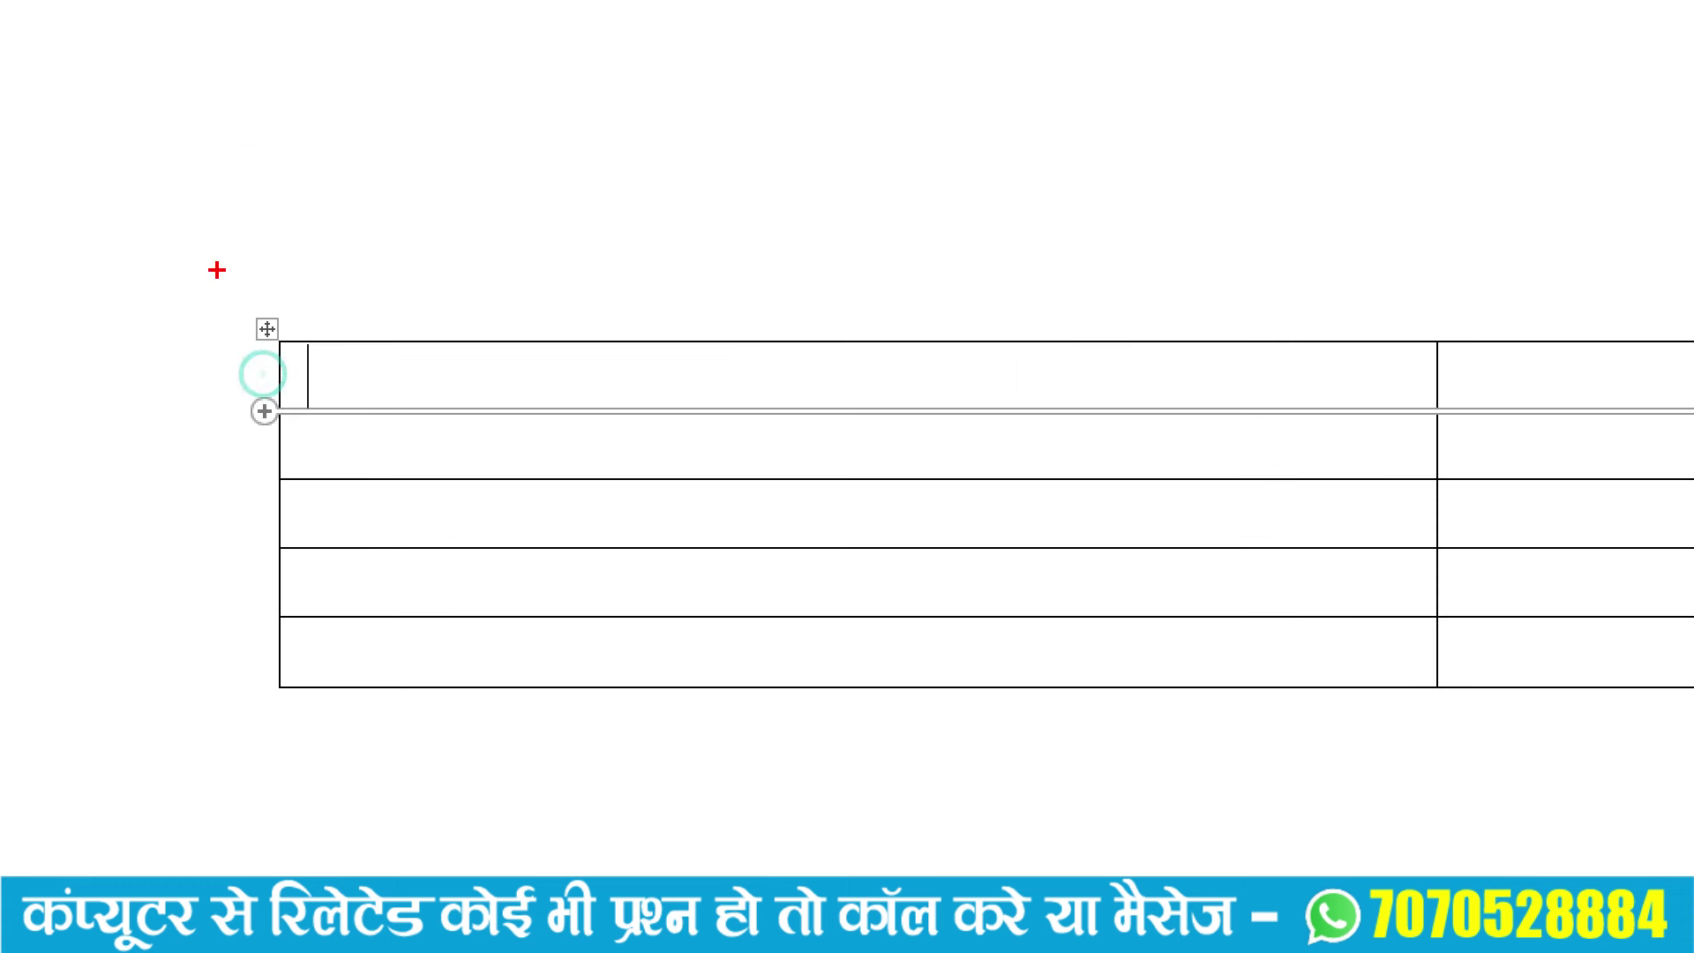
{"action": "left_click", "coordinate": [265, 352]}
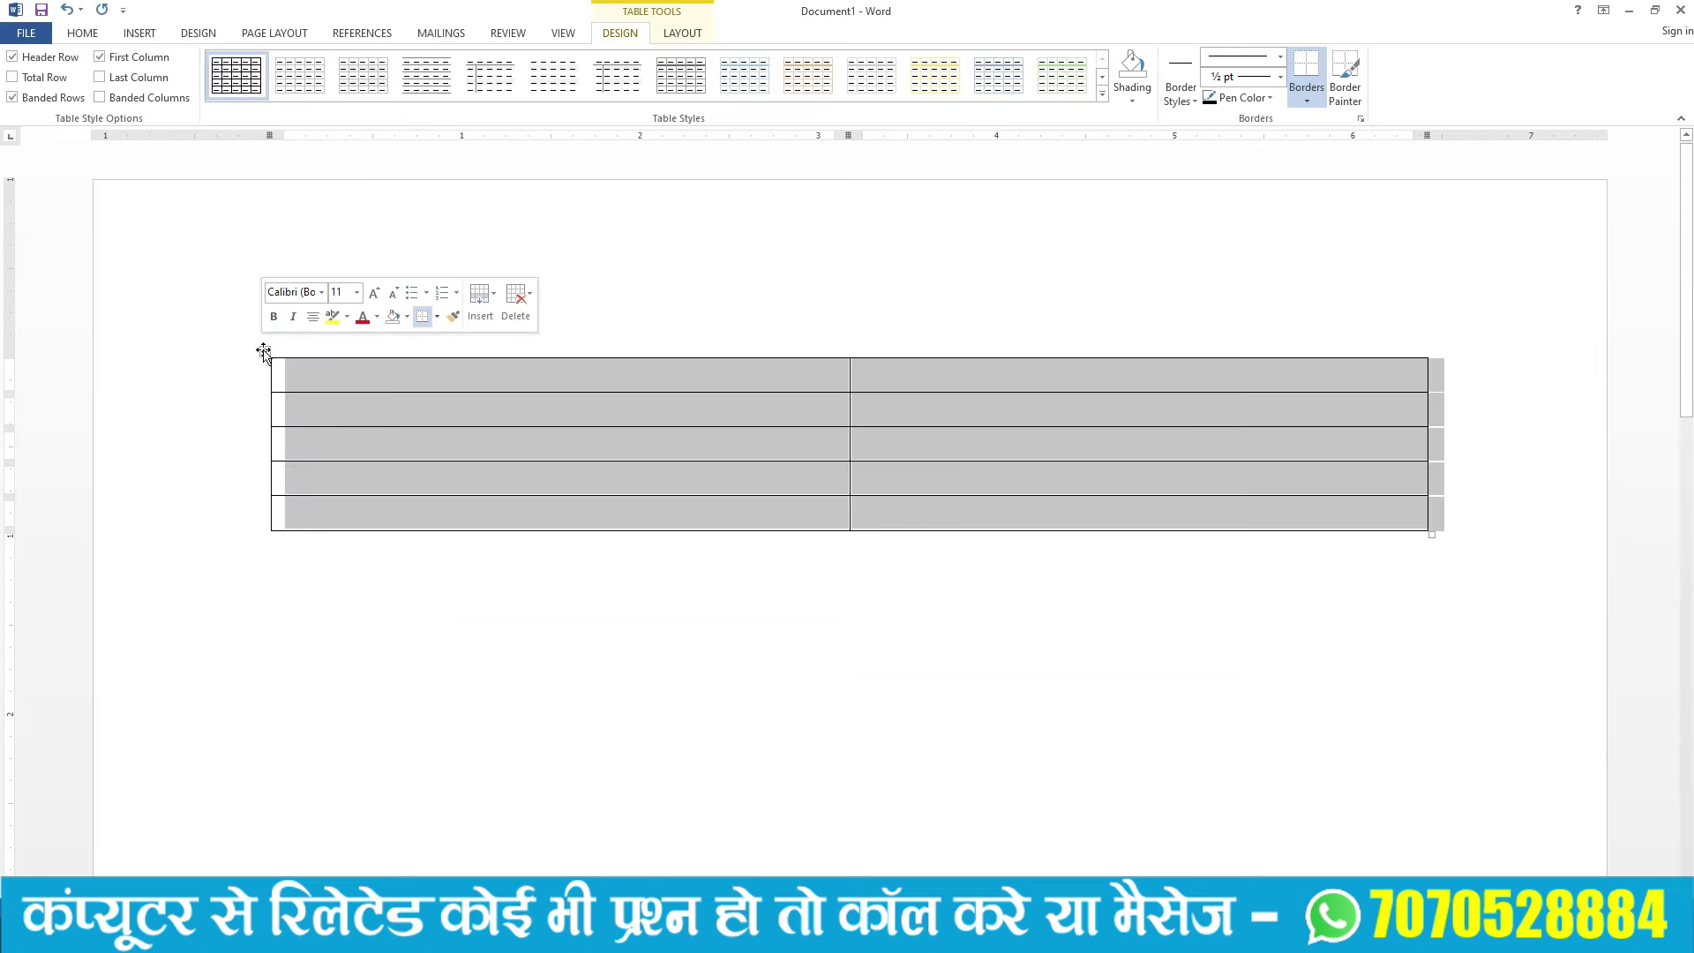
Step: Set all table cells to 2" row height and 3.6" column width, then scroll through the grid
{"action": "left_click", "coordinate": [310, 376]}
{"action": "mouse_move", "coordinate": [301, 374]}
{"action": "left_mouse_down"}
{"action": "mouse_move", "coordinate": [803, 445]}
{"action": "mouse_move", "coordinate": [1018, 523]}
{"action": "left_mouse_up"}
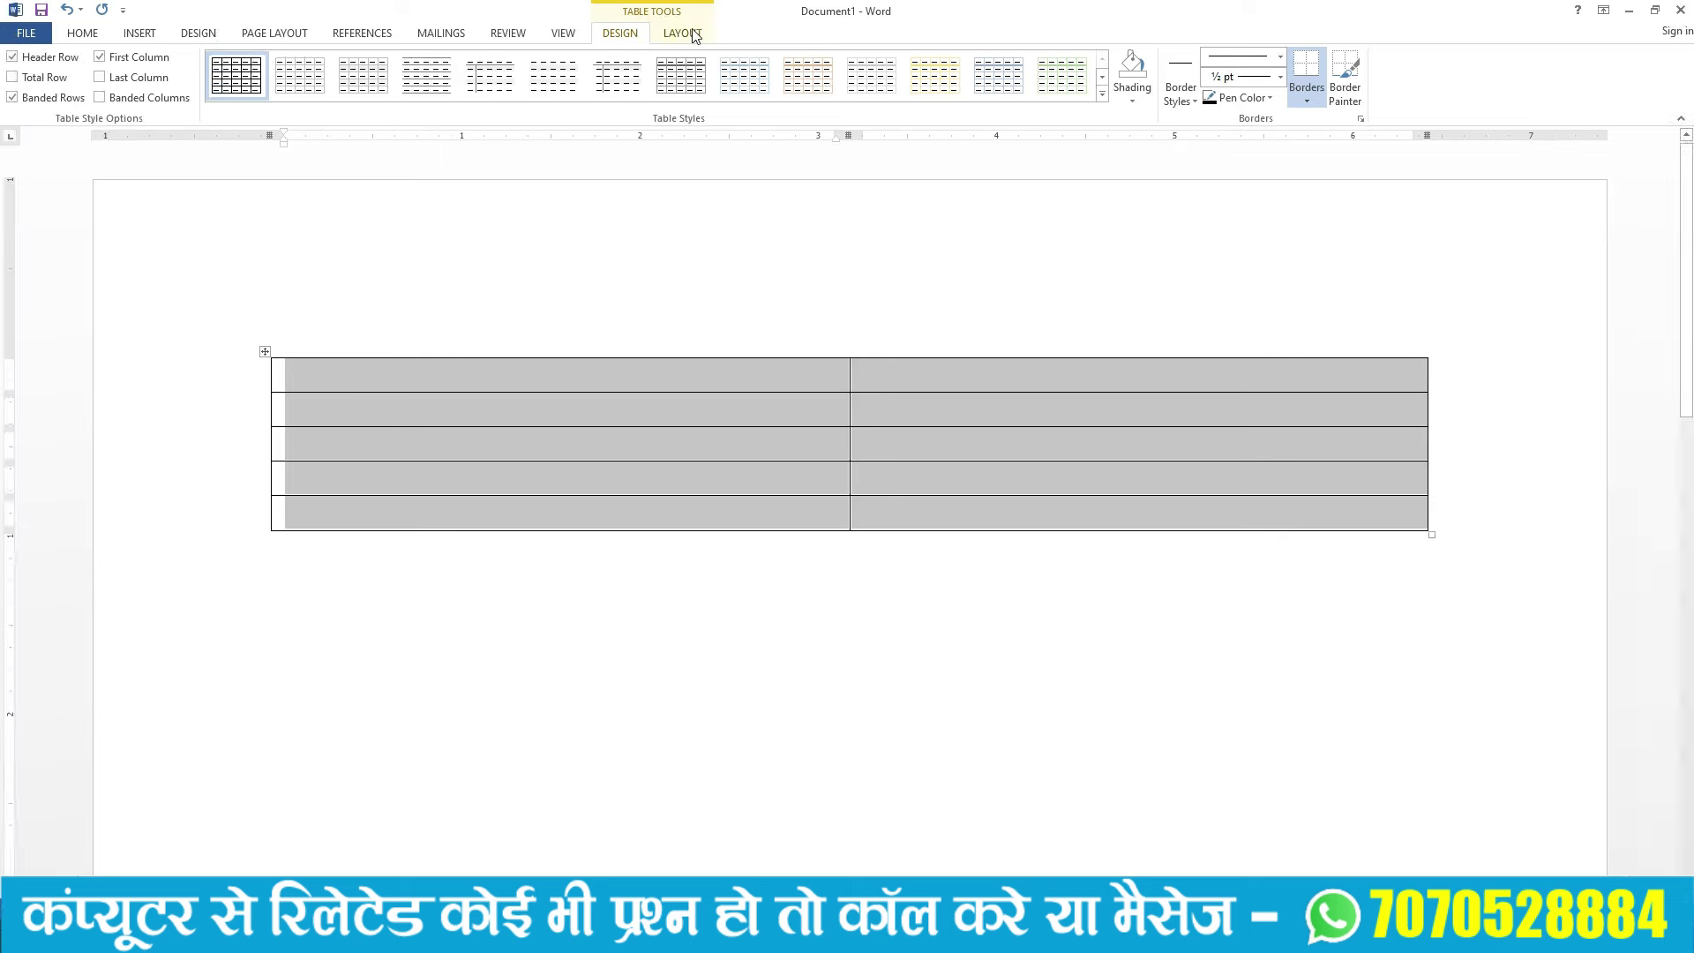
{"action": "left_click", "coordinate": [693, 35]}
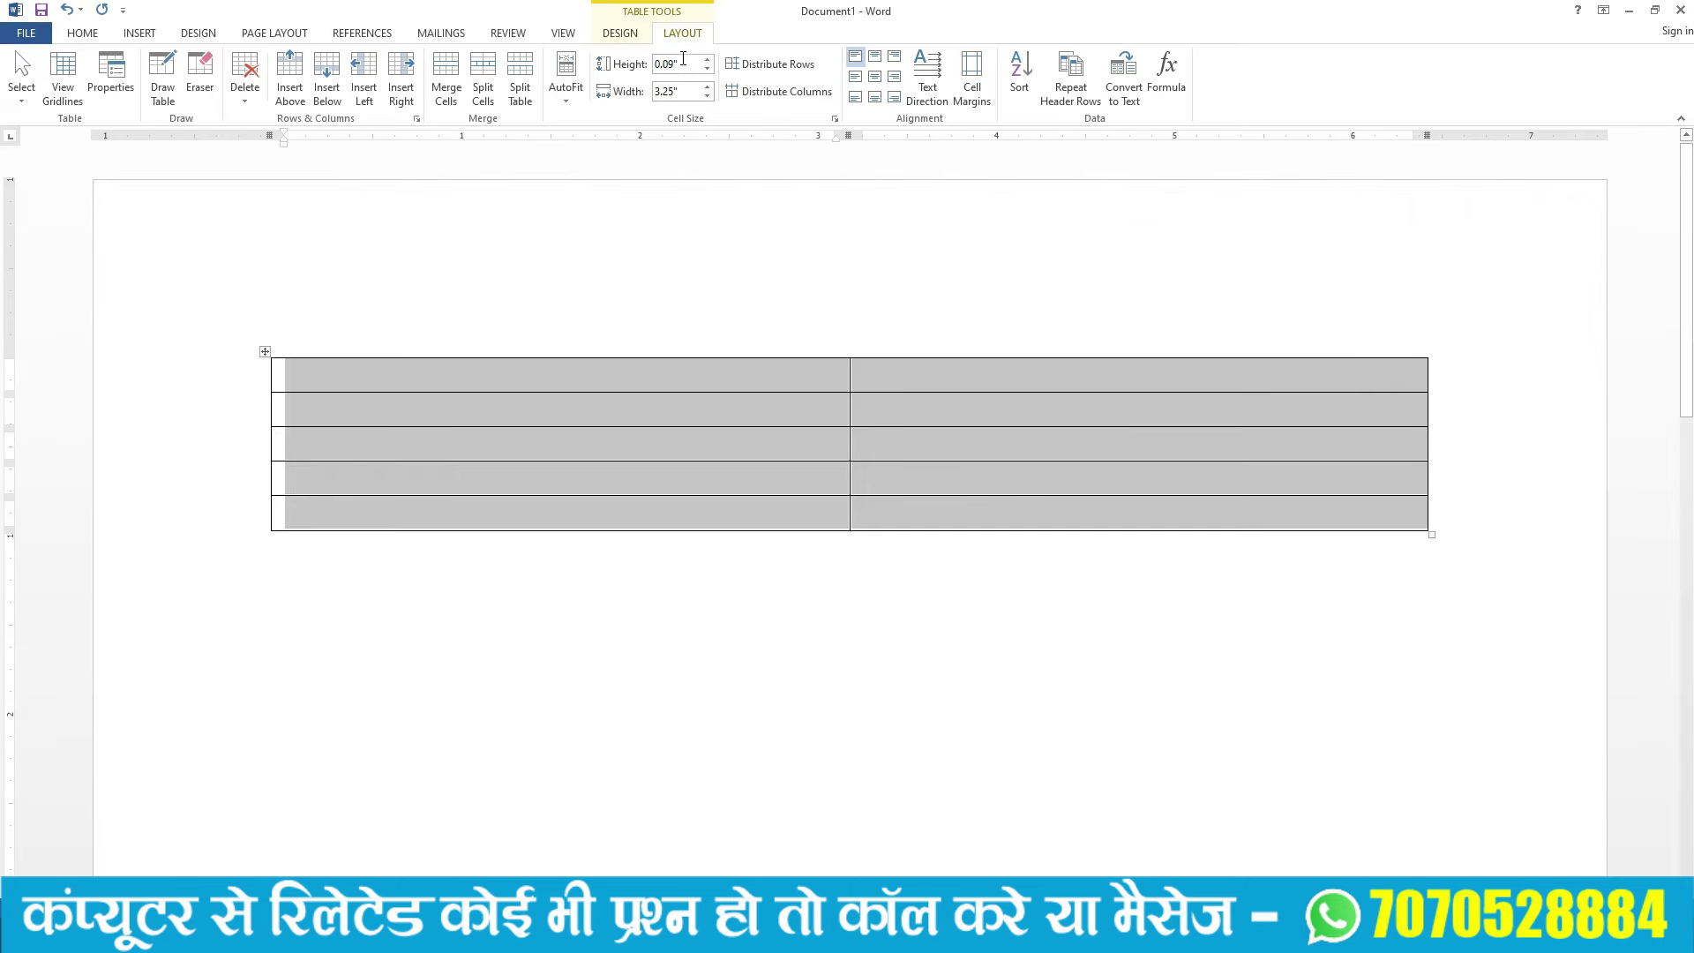
{"action": "left_click", "coordinate": [683, 58]}
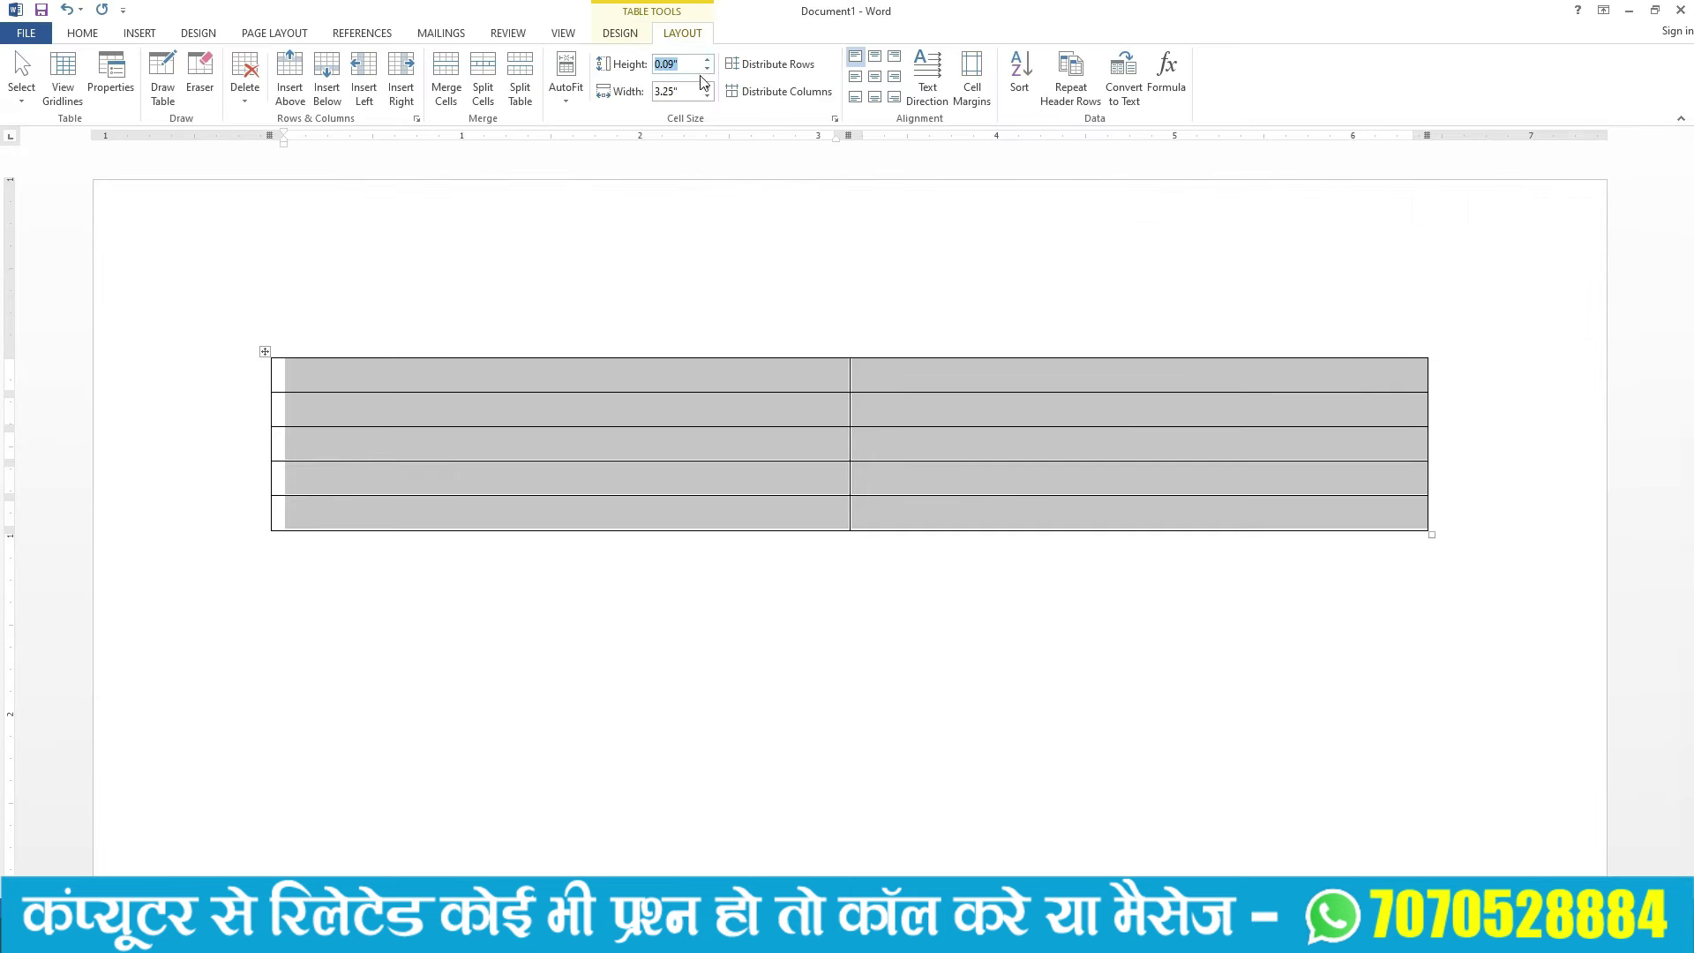
{"action": "type", "text": "2"}
{"action": "left_click", "coordinate": [657, 91]}
{"action": "left_click_drag", "start_coordinate": [662, 97], "coordinate": [687, 107]}
{"action": "type", "text": "3.6"}
{"action": "key", "text": "Return"}
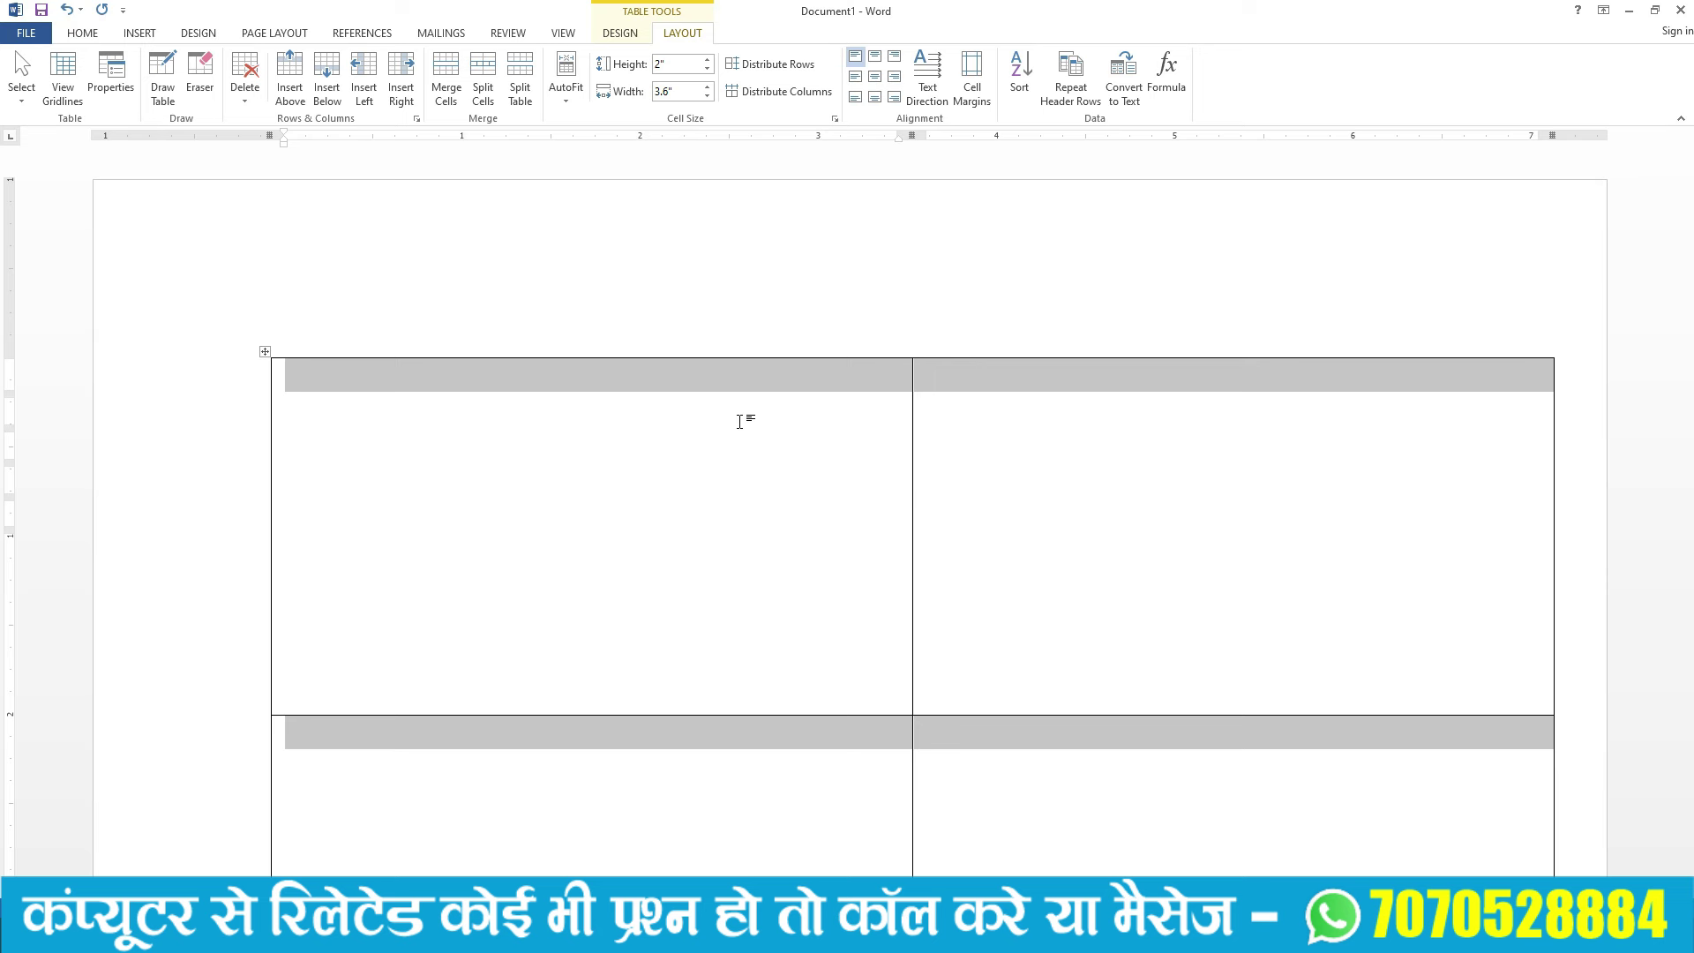
{"action": "scroll", "coordinate": [745, 458], "scroll_direction": "down", "scroll_amount": 10}
{"action": "scroll", "coordinate": [749, 489], "scroll_direction": "down", "scroll_amount": 2}
{"action": "scroll", "coordinate": [749, 490], "scroll_direction": "down", "scroll_amount": 4}
{"action": "scroll", "coordinate": [749, 492], "scroll_direction": "down", "scroll_amount": 2}
{"action": "scroll", "coordinate": [754, 498], "scroll_direction": "down", "scroll_amount": 4}
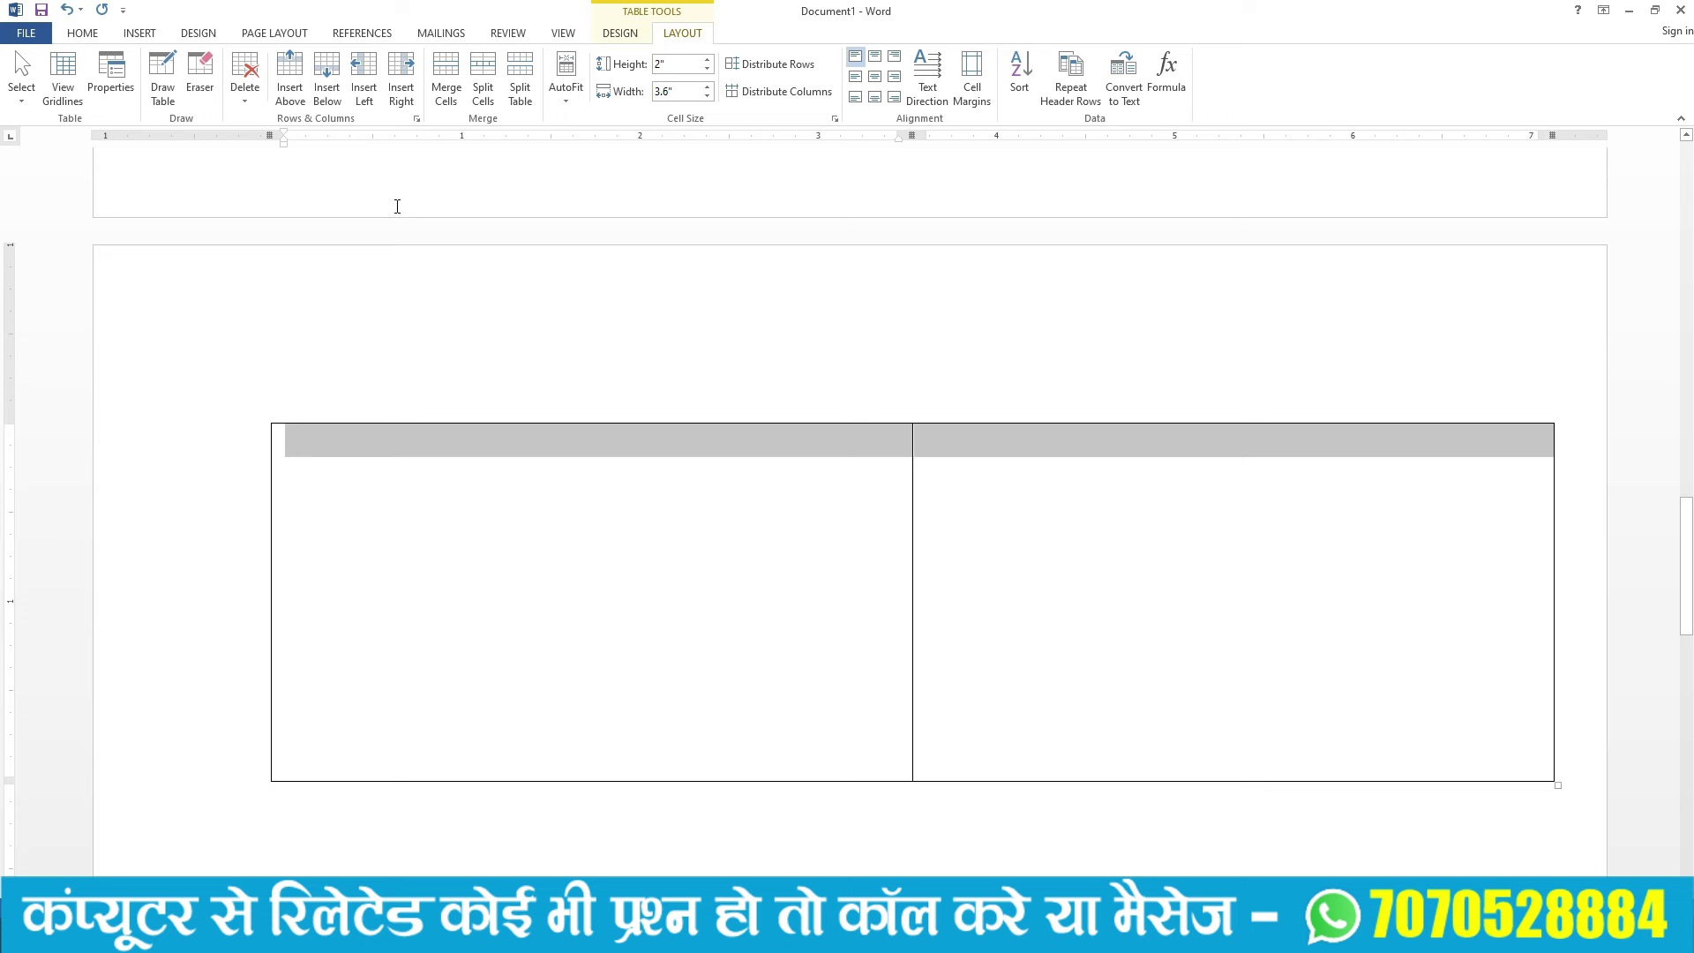
{"action": "scroll", "coordinate": [401, 205], "scroll_direction": "down", "scroll_amount": 5}
{"action": "scroll", "coordinate": [423, 282], "scroll_direction": "down", "scroll_amount": 8}
{"action": "scroll", "coordinate": [422, 269], "scroll_direction": "down", "scroll_amount": 3}
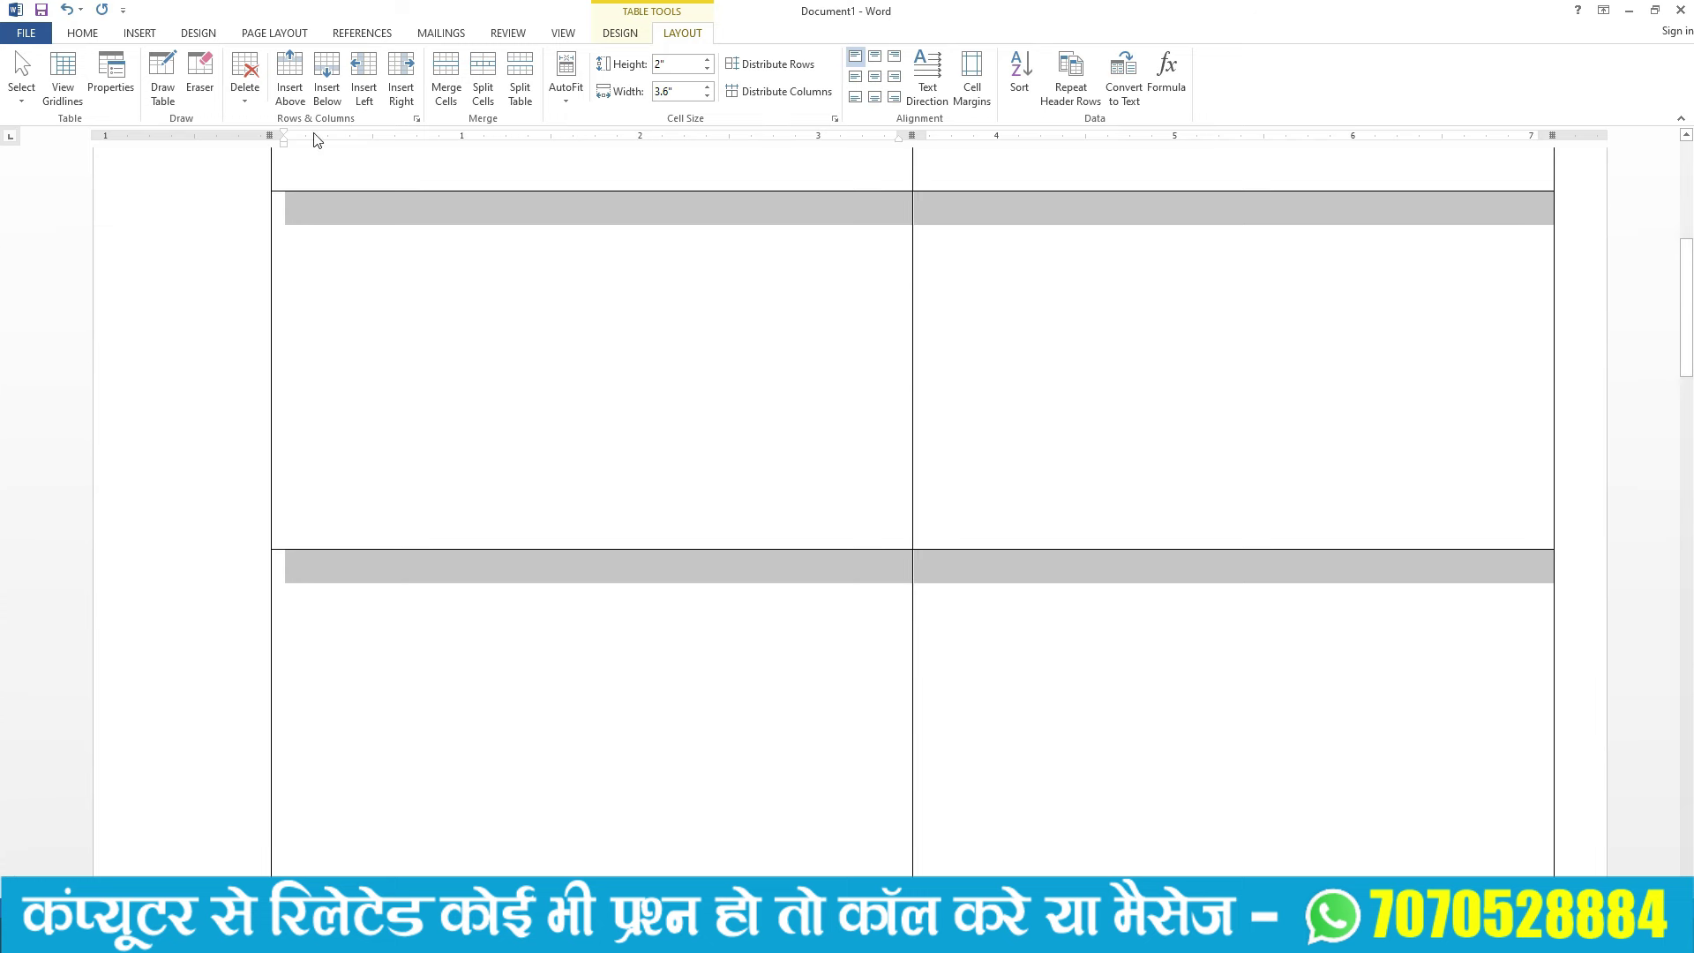
Step: Apply the Narrow page margin preset and review the resulting layout
{"action": "left_click", "coordinate": [276, 35]}
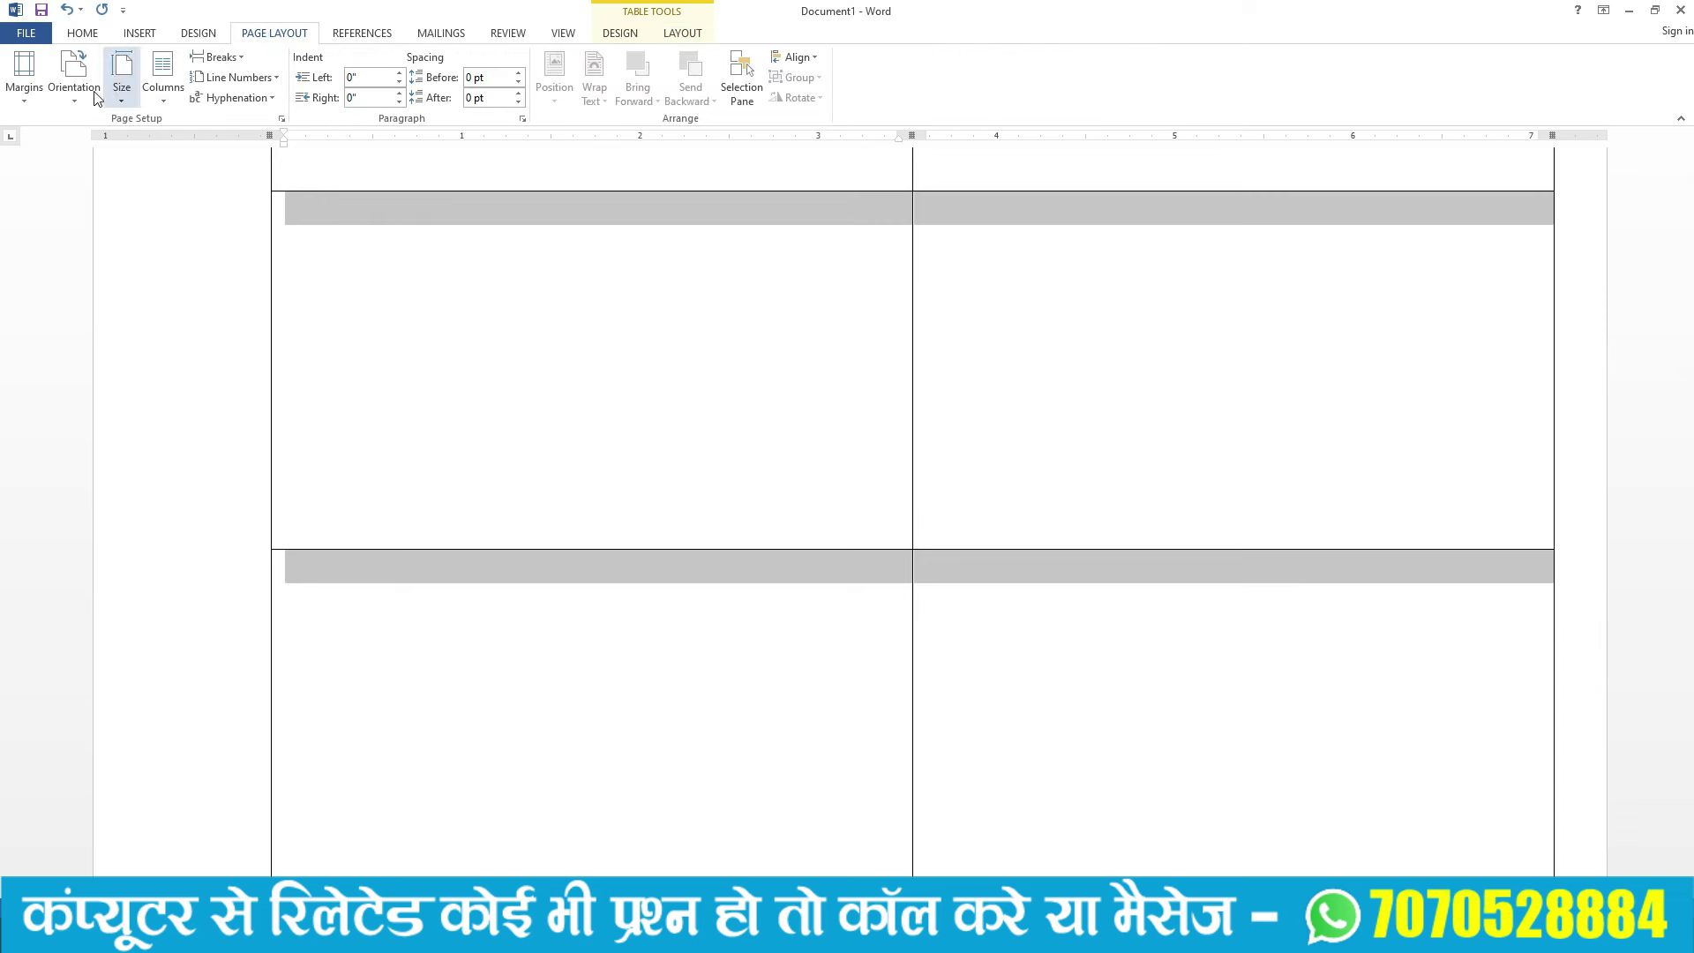
{"action": "left_click", "coordinate": [24, 97]}
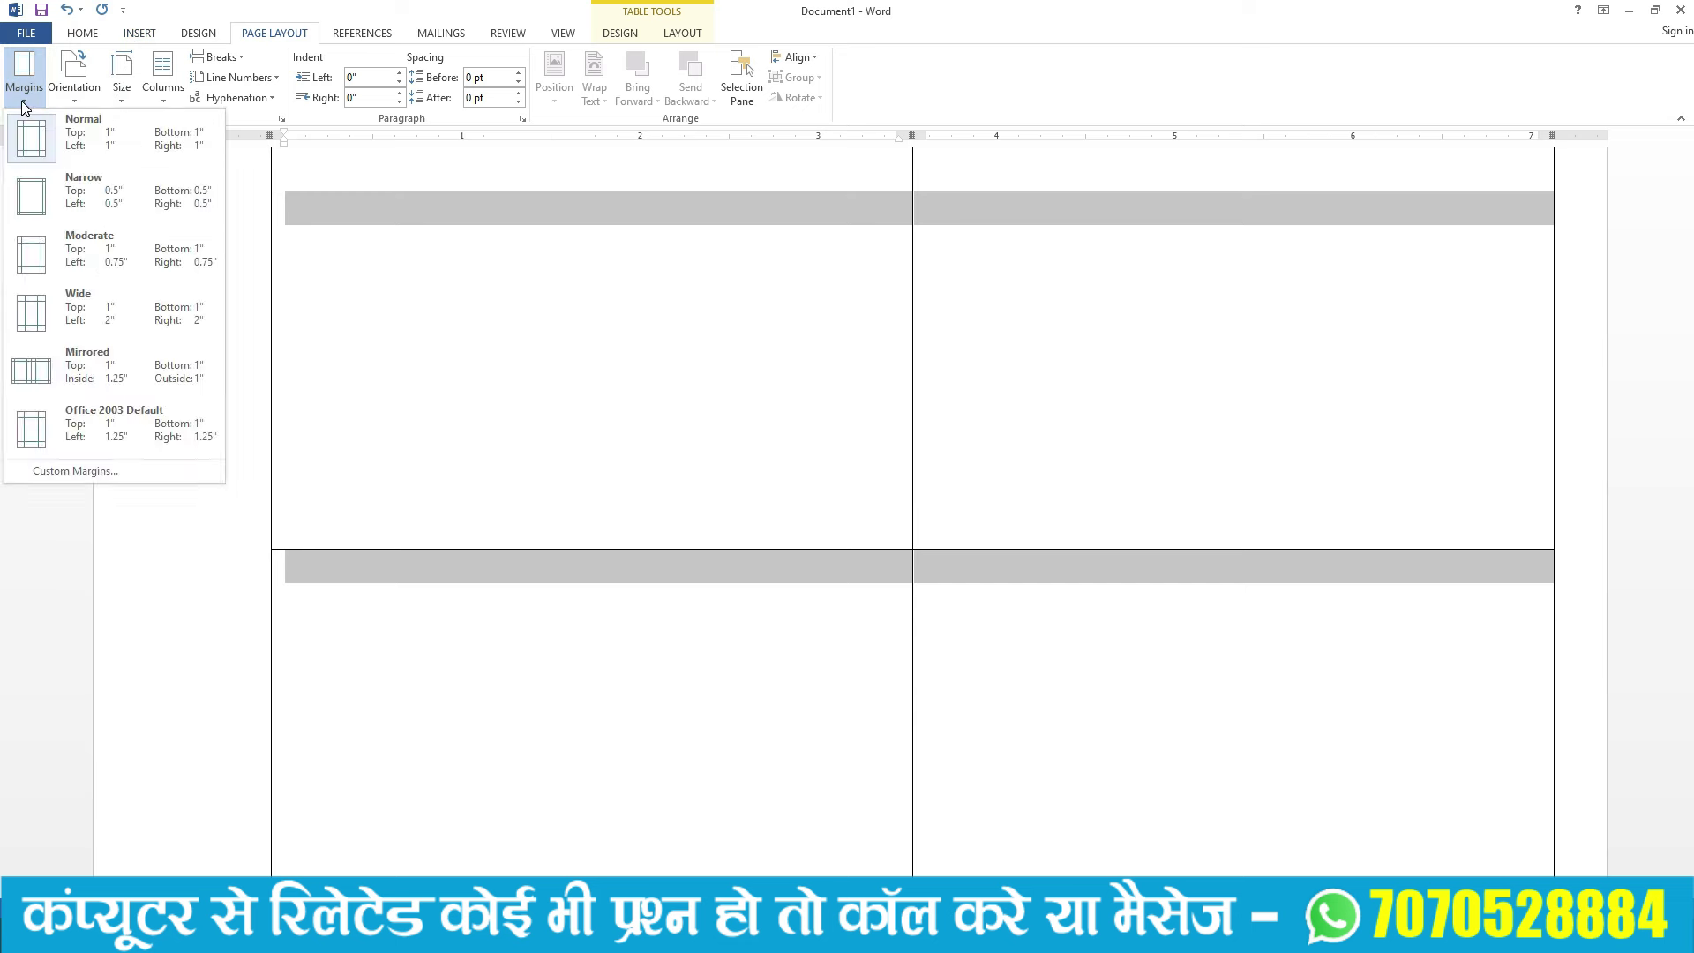
{"action": "left_click", "coordinate": [60, 198]}
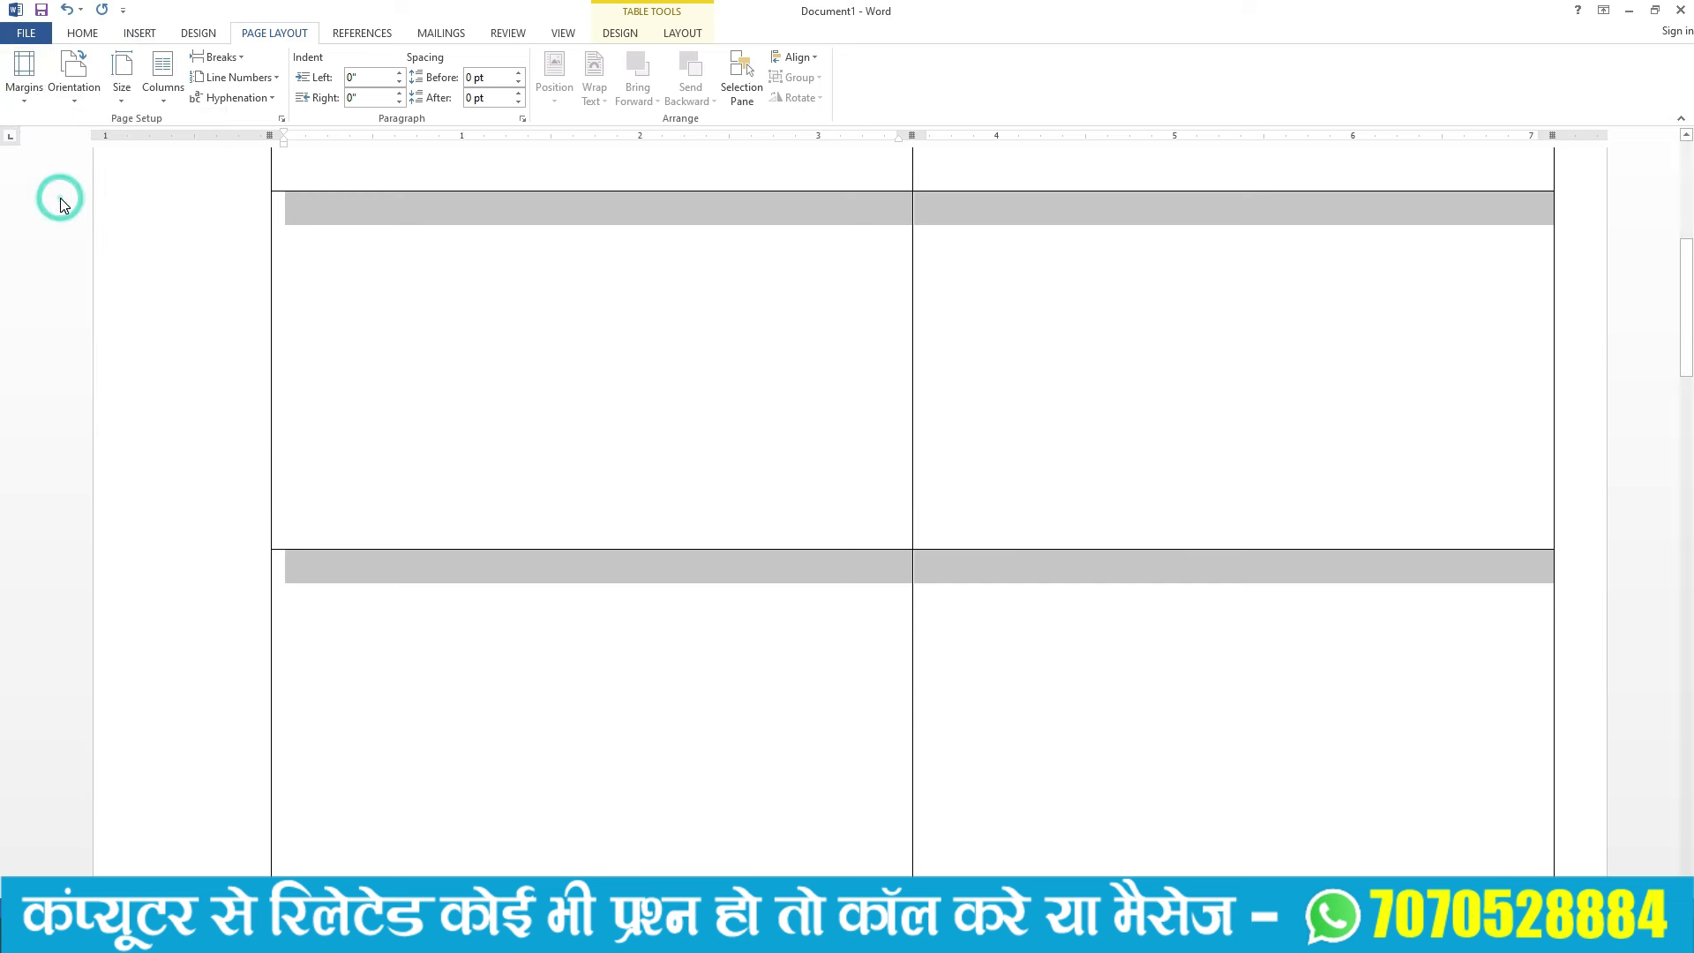
{"action": "scroll", "coordinate": [357, 429], "scroll_direction": "down", "scroll_amount": 3}
{"action": "scroll", "coordinate": [408, 473], "scroll_direction": "down", "scroll_amount": 4}
{"action": "scroll", "coordinate": [397, 389], "scroll_direction": "up", "scroll_amount": 2}
{"action": "scroll", "coordinate": [401, 407], "scroll_direction": "up", "scroll_amount": 2}
{"action": "scroll", "coordinate": [402, 408], "scroll_direction": "up", "scroll_amount": 3}
{"action": "scroll", "coordinate": [401, 407], "scroll_direction": "up", "scroll_amount": 3}
{"action": "scroll", "coordinate": [402, 408], "scroll_direction": "up", "scroll_amount": 1}
{"action": "scroll", "coordinate": [401, 407], "scroll_direction": "down", "scroll_amount": 2}
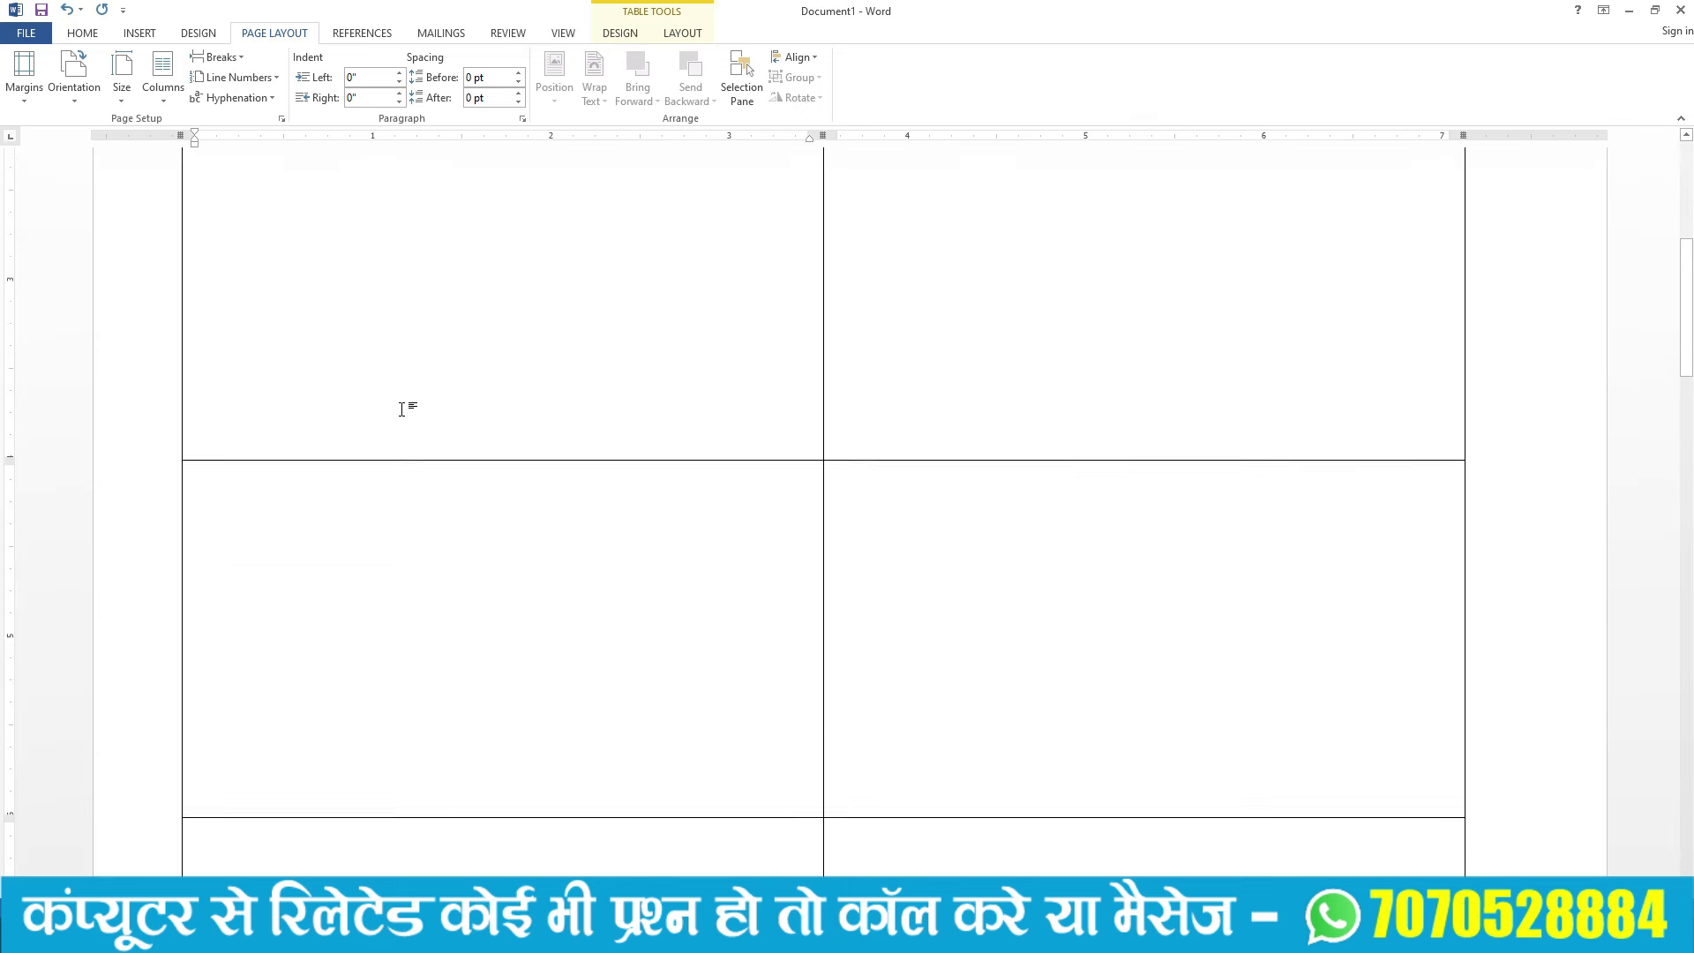
{"action": "scroll", "coordinate": [401, 408], "scroll_direction": "down", "scroll_amount": 3}
{"action": "scroll", "coordinate": [402, 409], "scroll_direction": "down", "scroll_amount": 2}
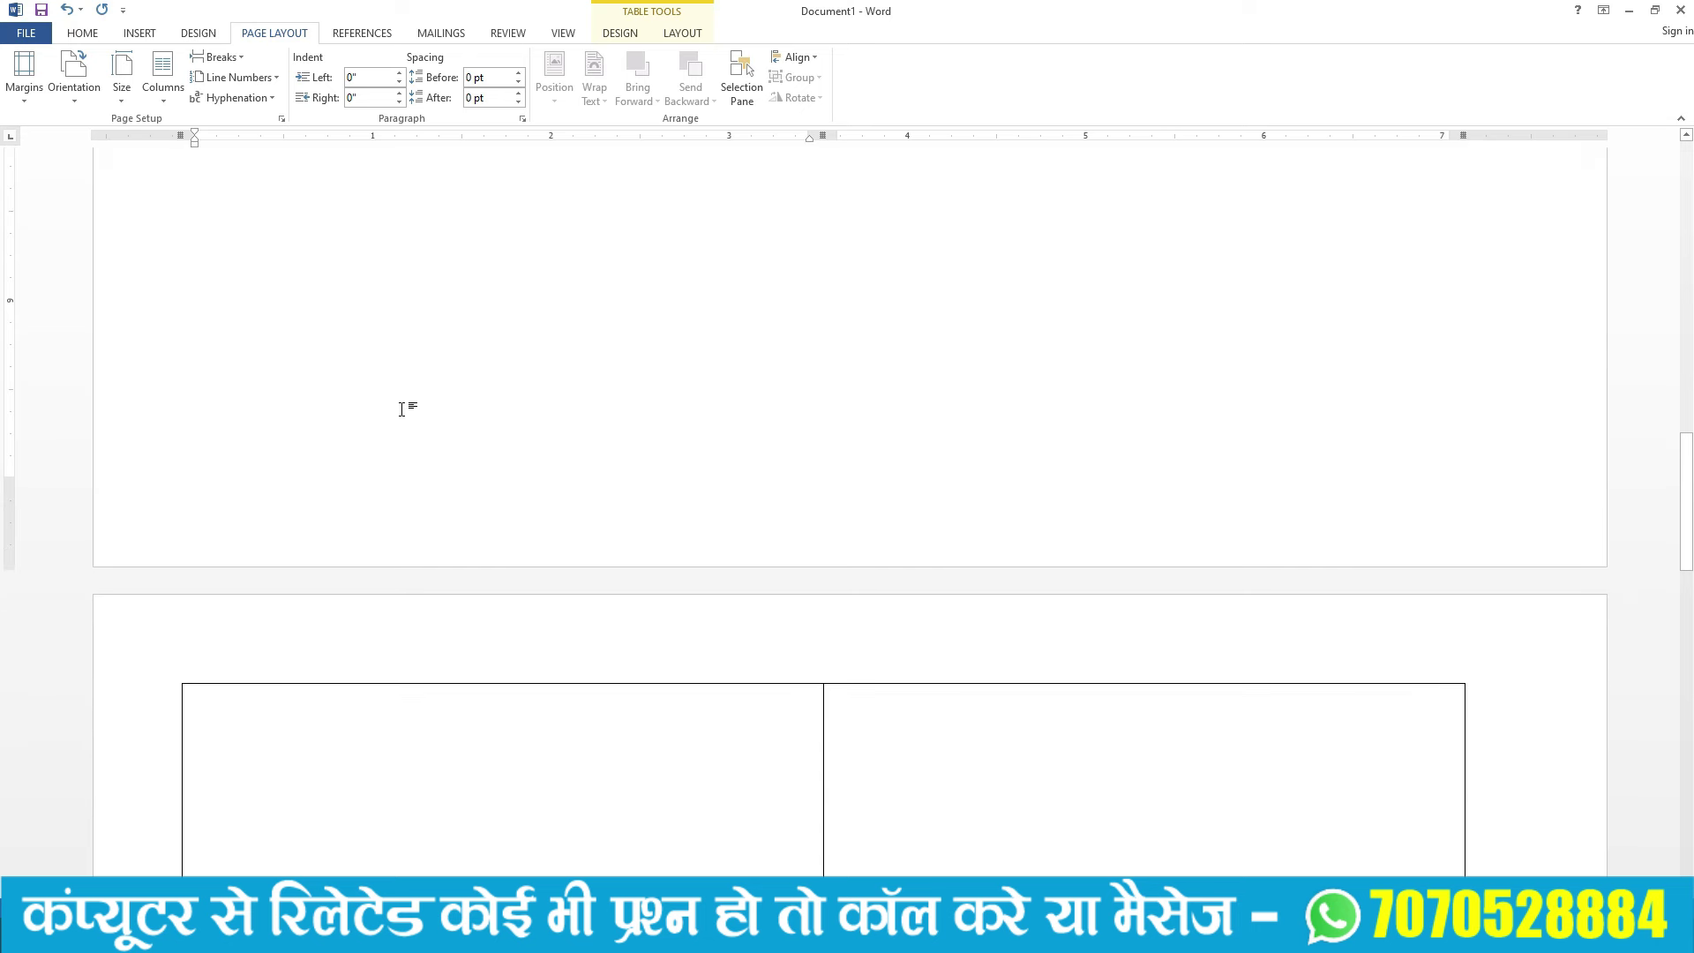
{"action": "scroll", "coordinate": [401, 409], "scroll_direction": "down", "scroll_amount": 10}
{"action": "scroll", "coordinate": [402, 408], "scroll_direction": "up", "scroll_amount": 1}
{"action": "scroll", "coordinate": [402, 408], "scroll_direction": "up", "scroll_amount": 3}
{"action": "scroll", "coordinate": [401, 408], "scroll_direction": "up", "scroll_amount": 1}
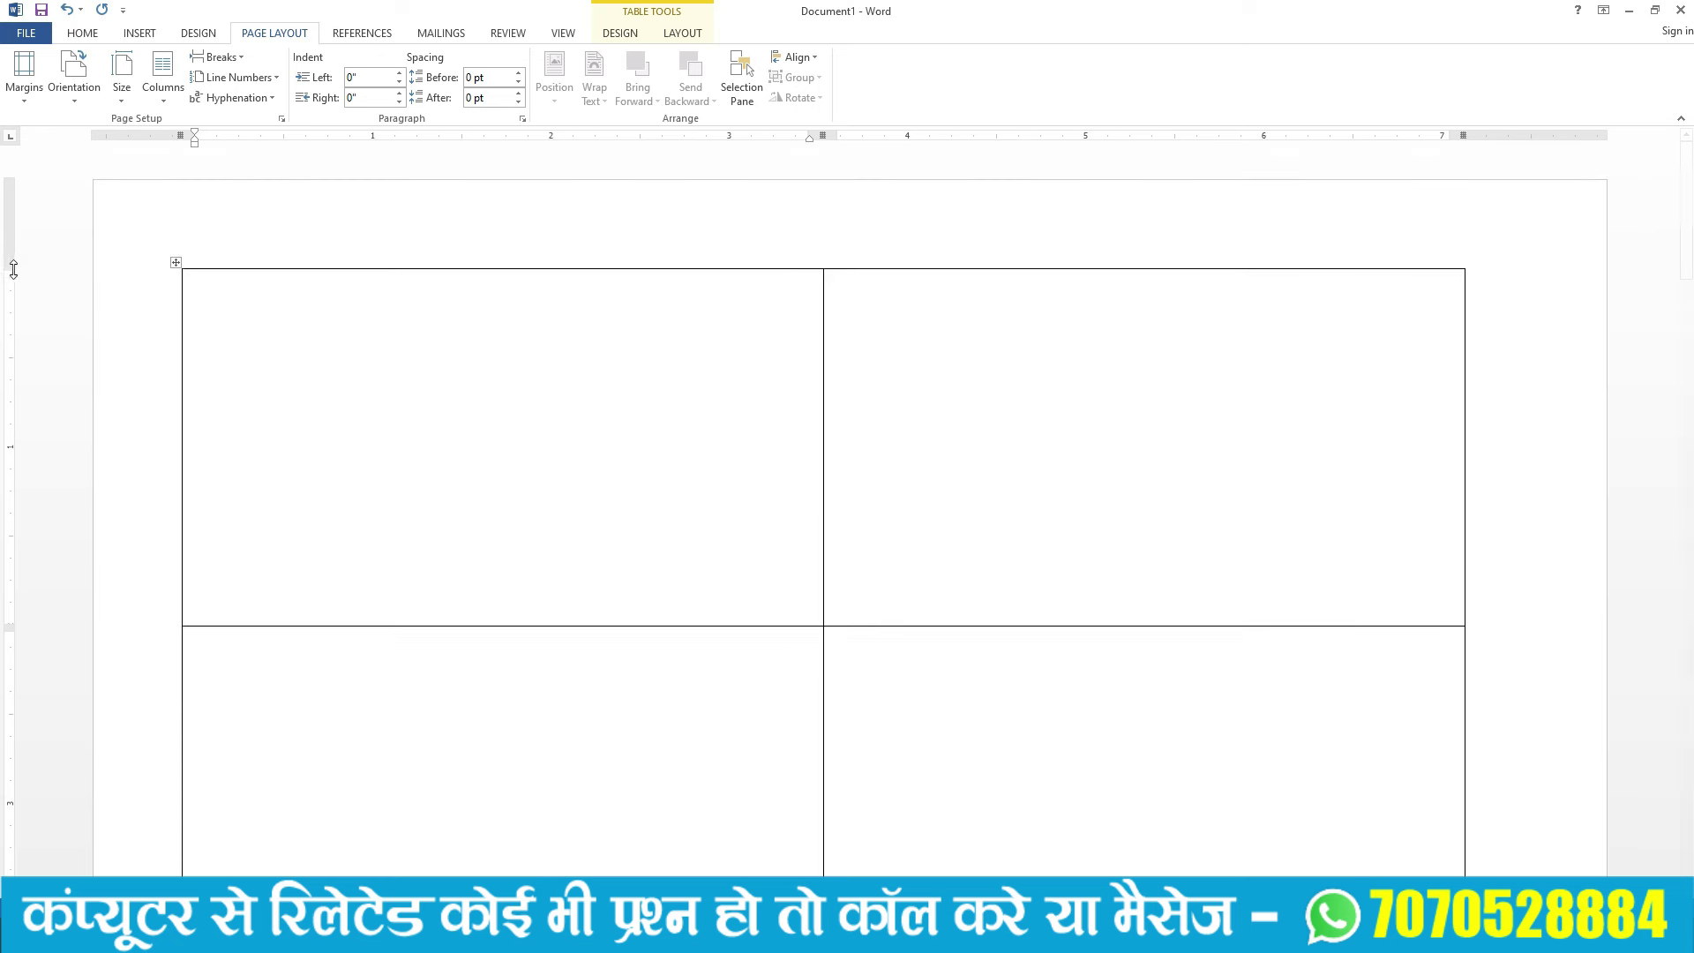
Step: Drag the top margin up and the bottom margin down on the vertical ruler
{"action": "left_click_drag", "start_coordinate": [8, 270], "coordinate": [11, 216]}
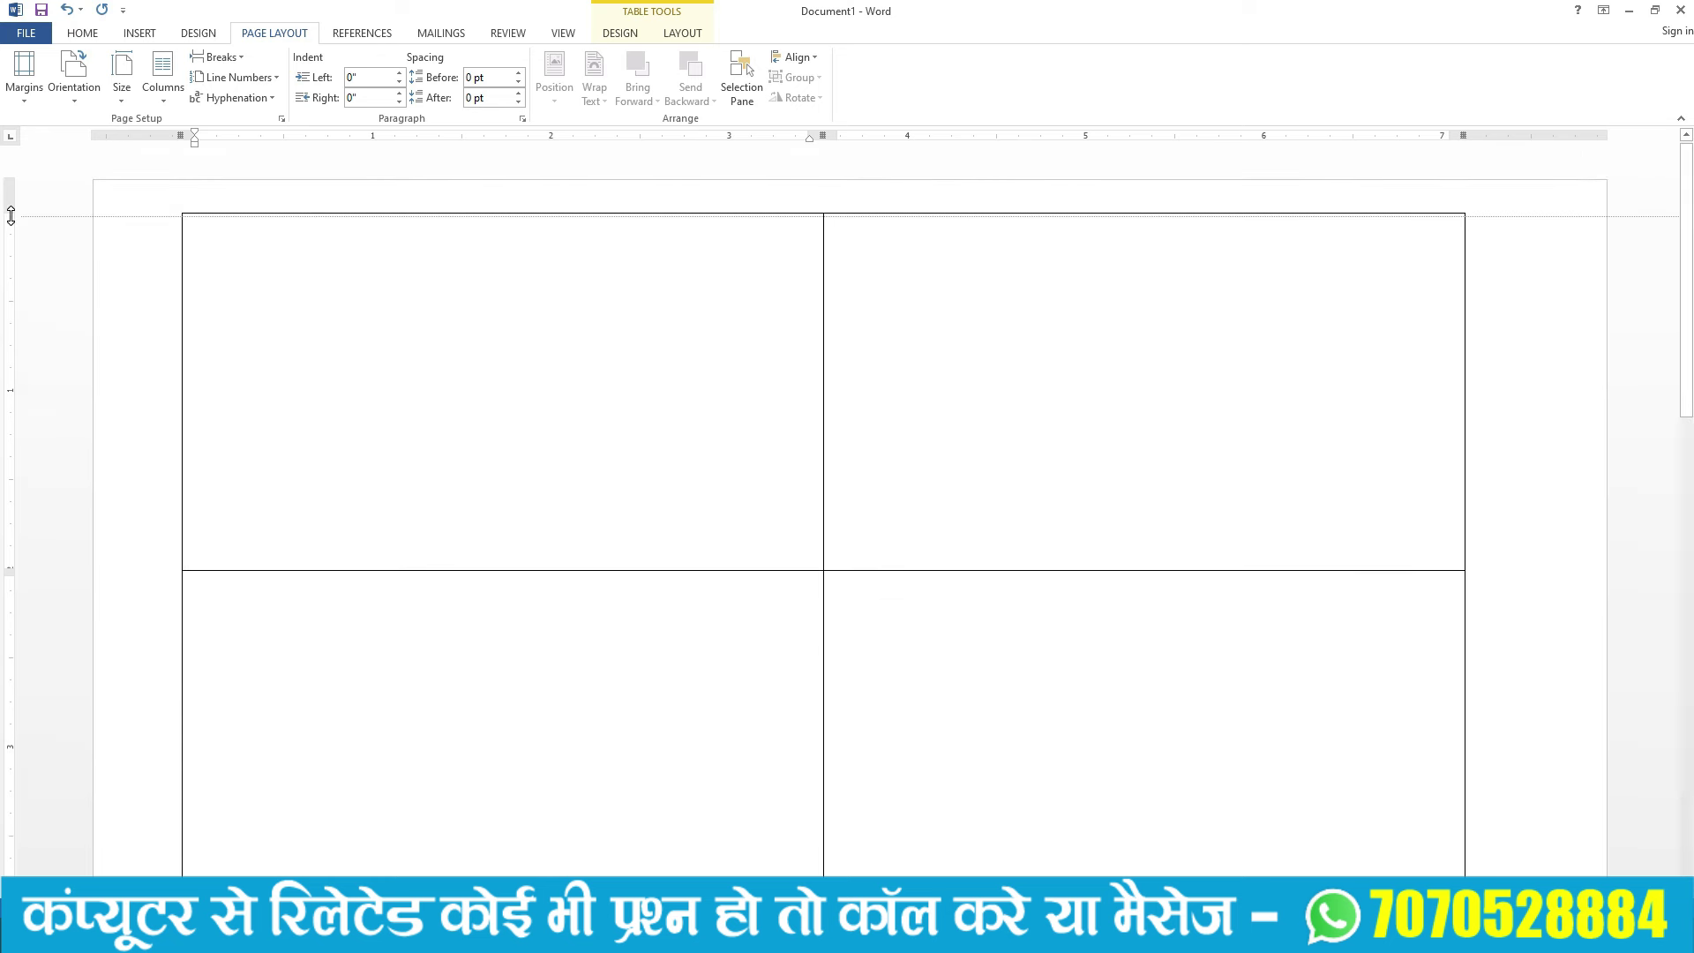
{"action": "scroll", "coordinate": [346, 318], "scroll_direction": "down", "scroll_amount": 2}
{"action": "scroll", "coordinate": [346, 322], "scroll_direction": "down", "scroll_amount": 4}
{"action": "scroll", "coordinate": [343, 334], "scroll_direction": "down", "scroll_amount": 1}
{"action": "left_click_drag", "start_coordinate": [10, 777], "coordinate": [38, 809]}
{"action": "scroll", "coordinate": [265, 623], "scroll_direction": "up", "scroll_amount": 10}
{"action": "scroll", "coordinate": [265, 623], "scroll_direction": "up", "scroll_amount": 3}
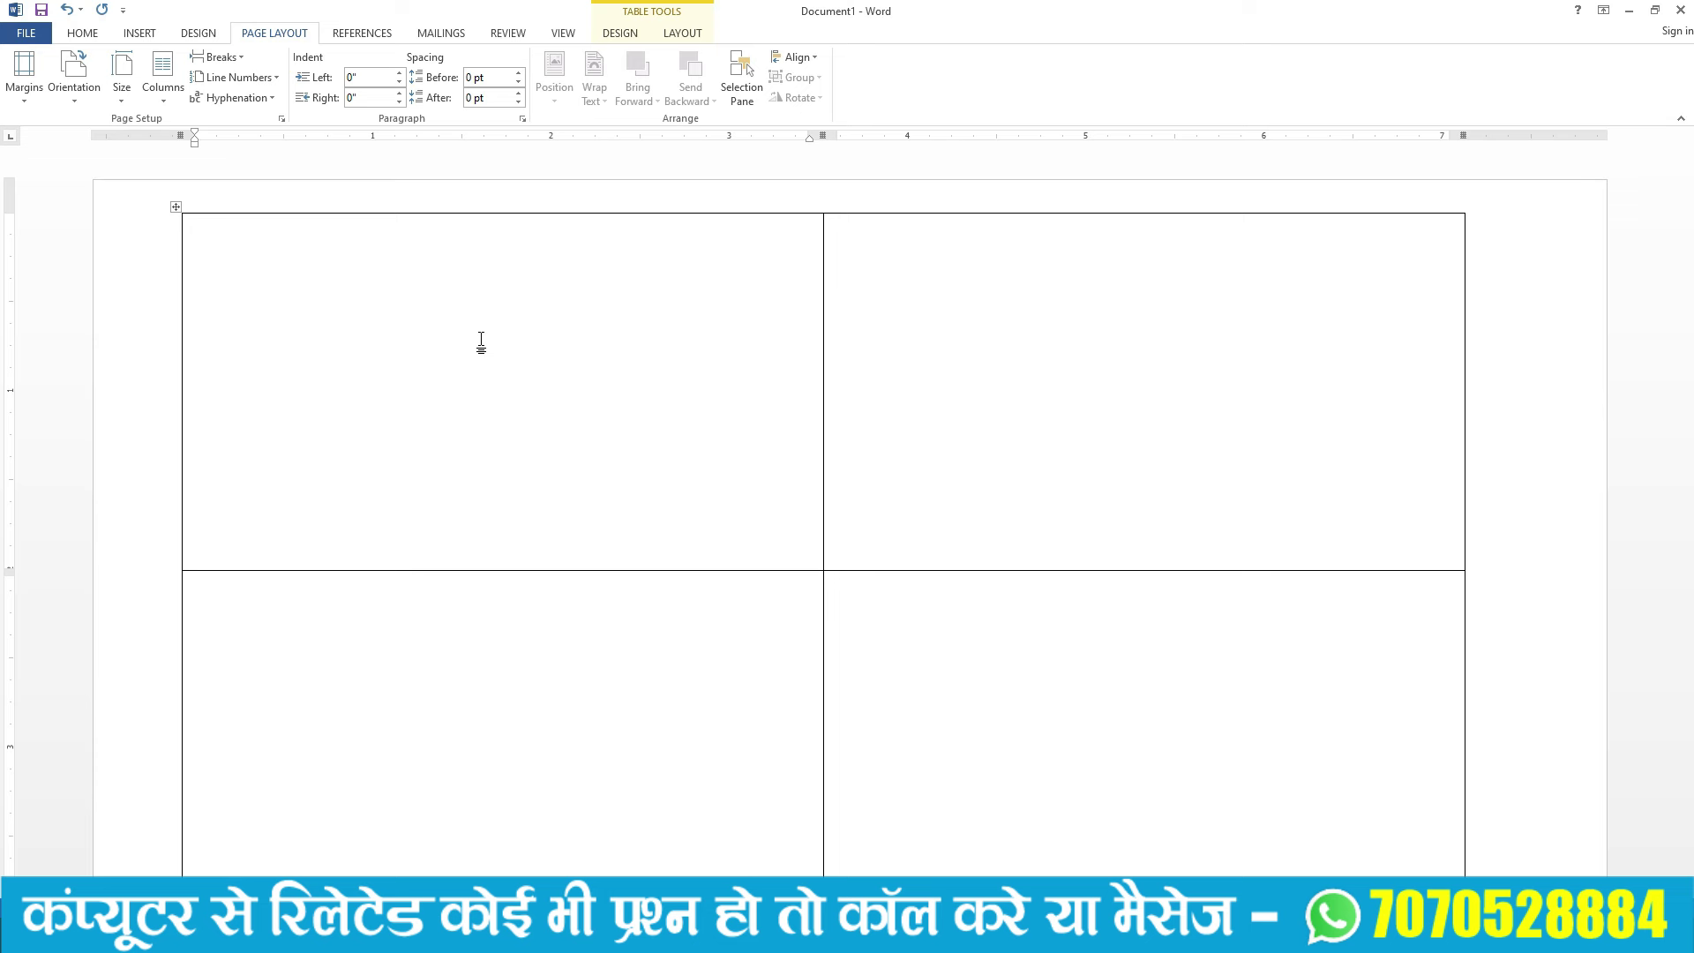
{"action": "left_click", "coordinate": [133, 39]}
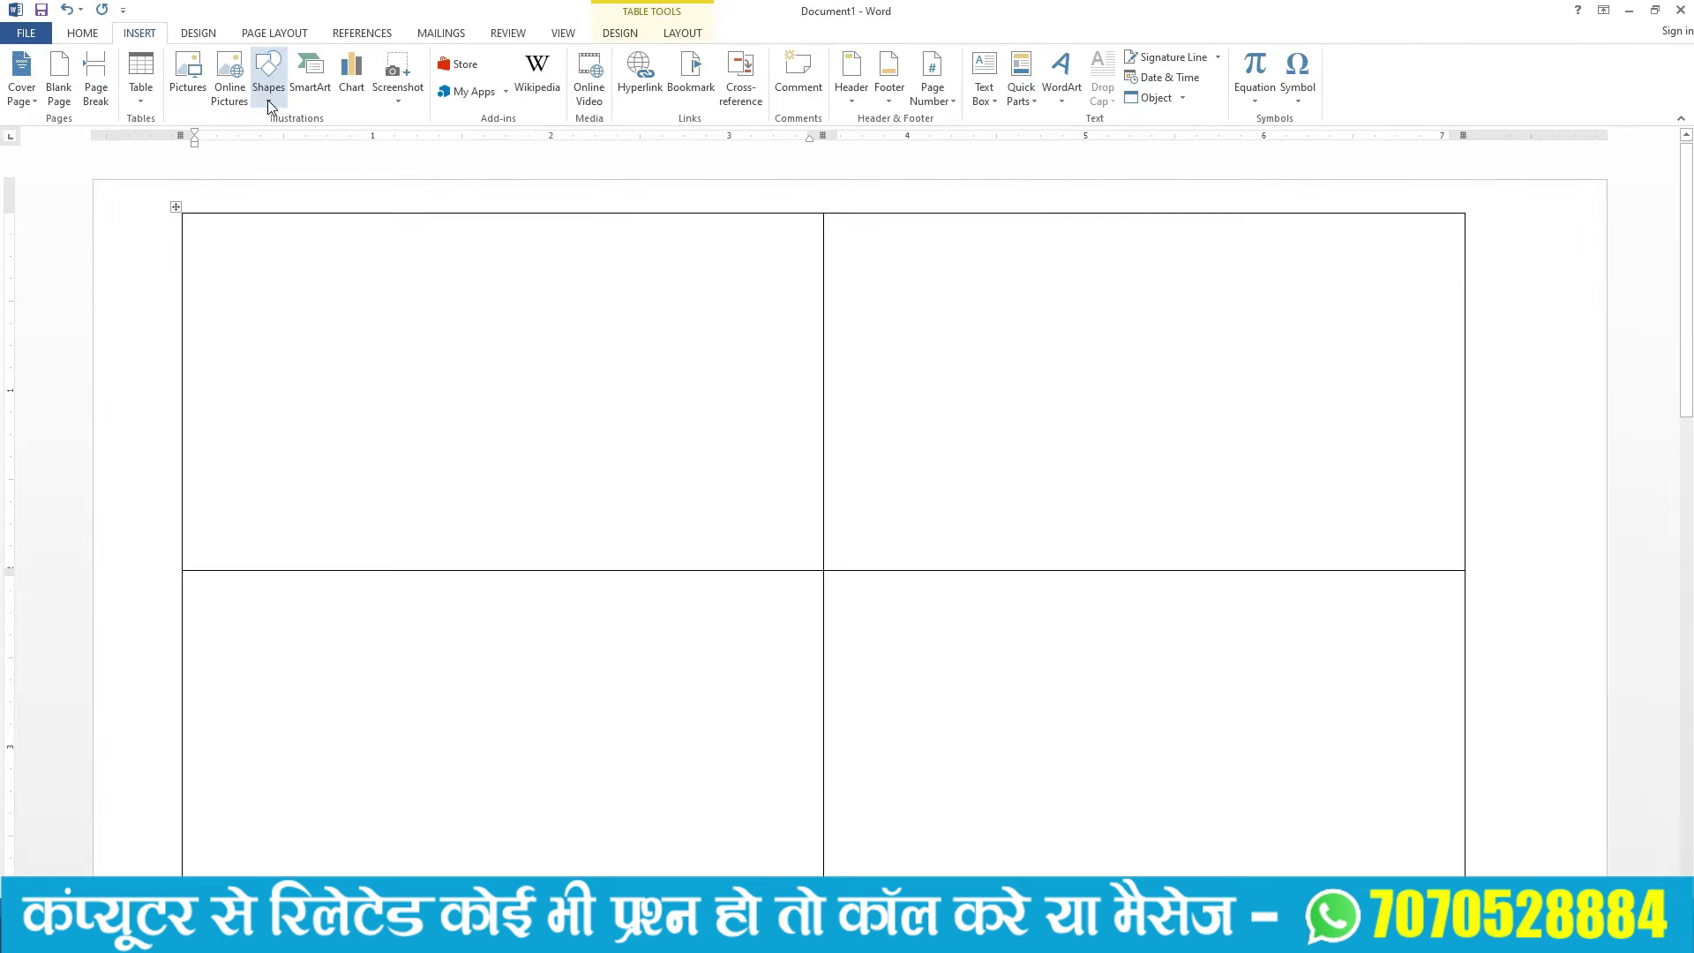
Step: Draw a rectangle across the first cell's top, fill it solid blue, and remove its outline
{"action": "left_click", "coordinate": [268, 99]}
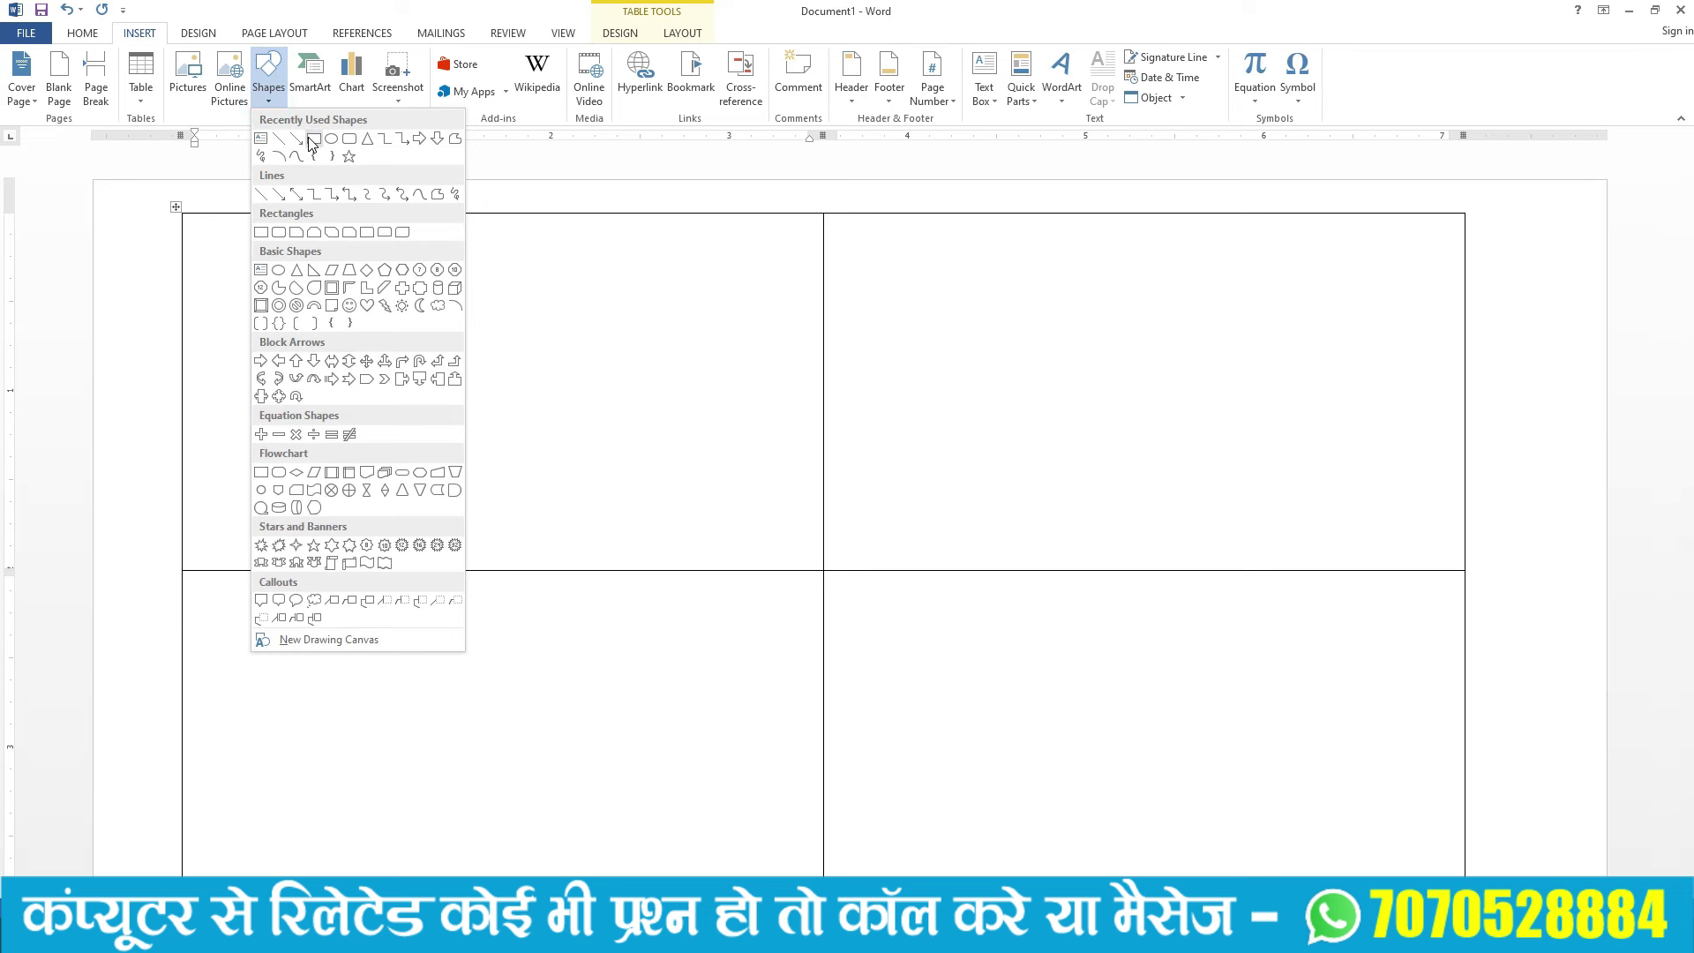
{"action": "left_click", "coordinate": [313, 140]}
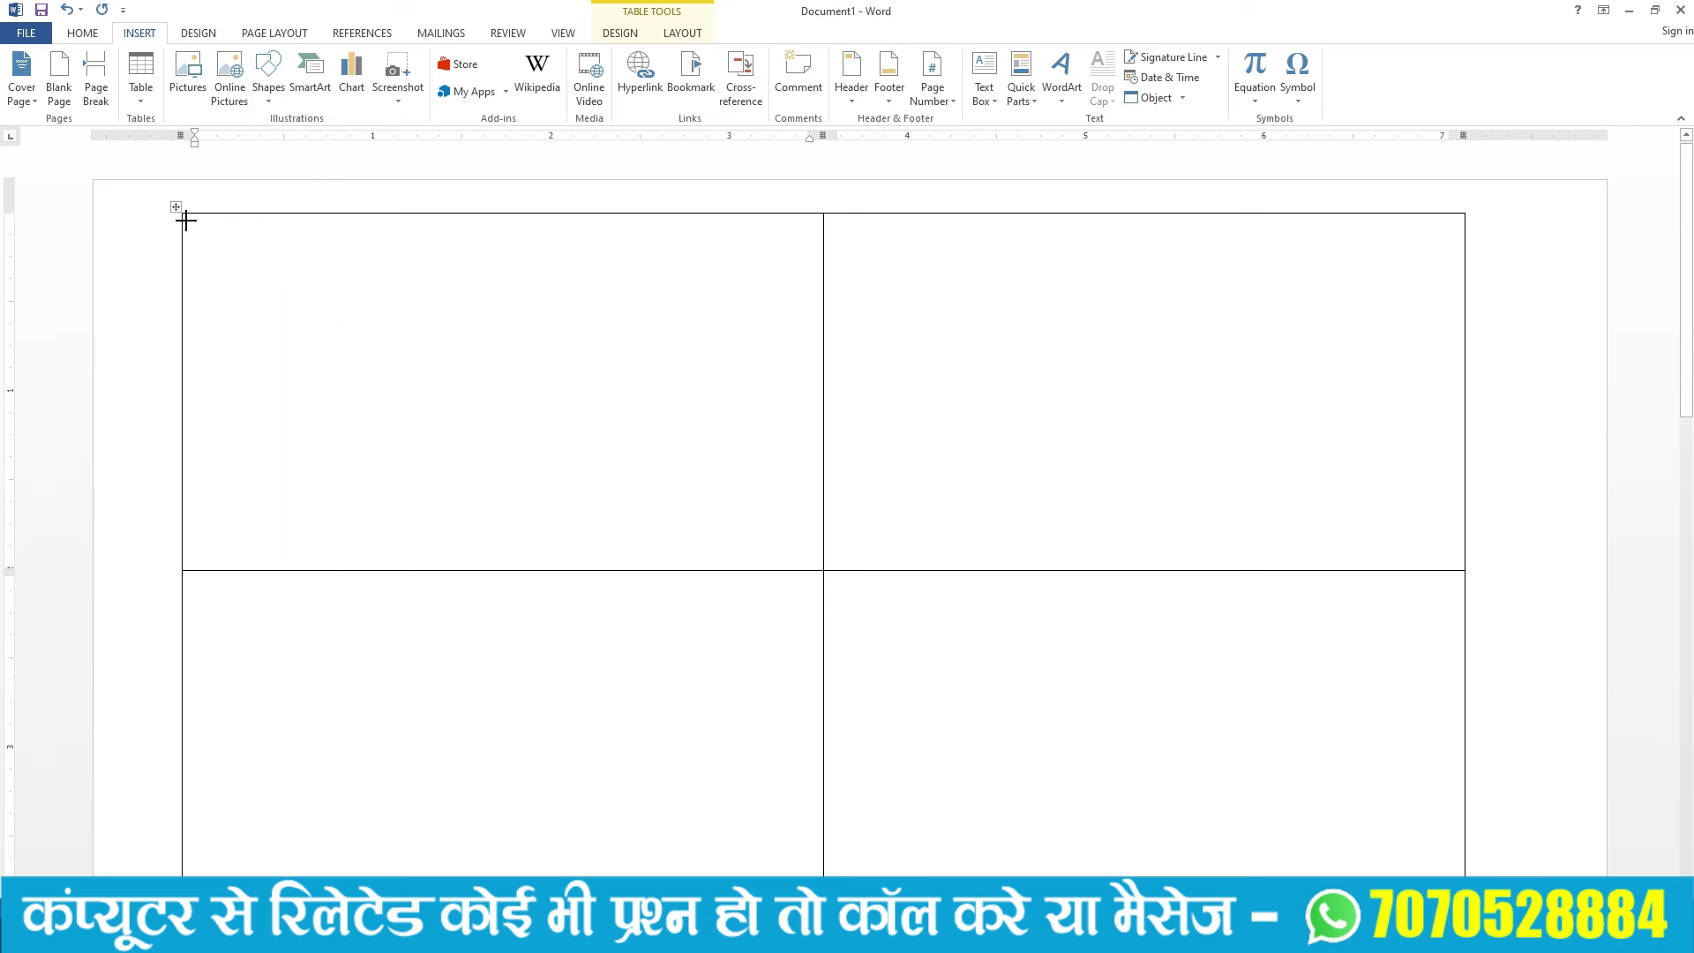
{"action": "left_click_drag", "start_coordinate": [234, 252], "coordinate": [817, 295]}
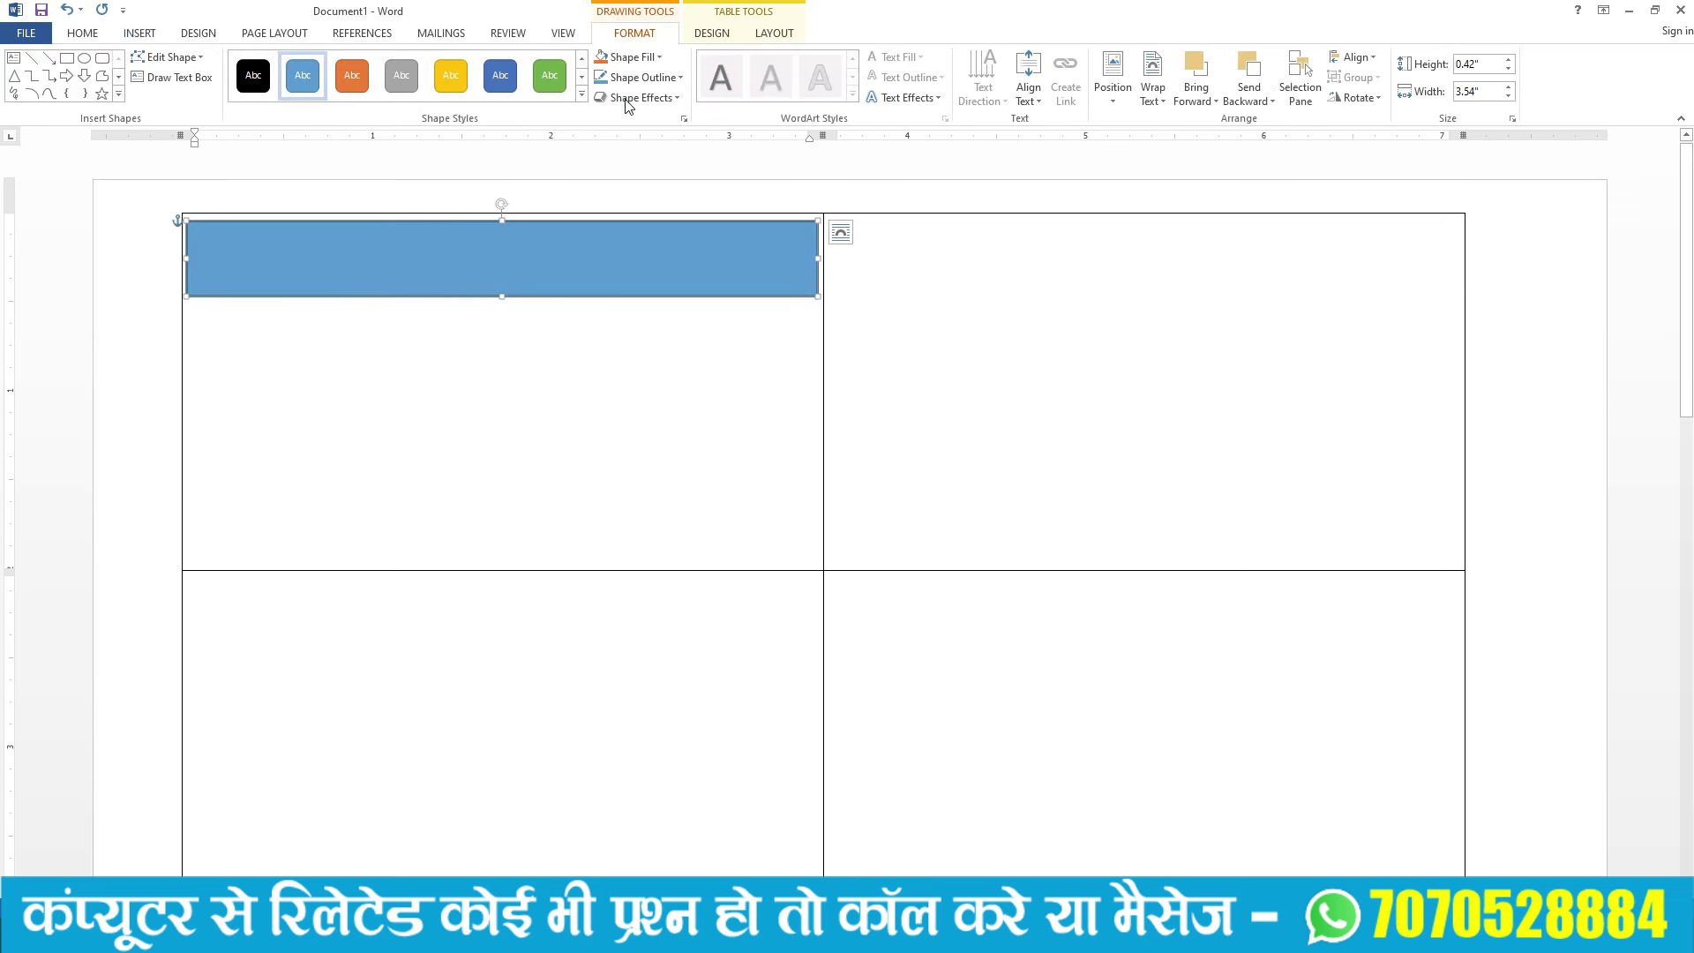
{"action": "left_click", "coordinate": [635, 59]}
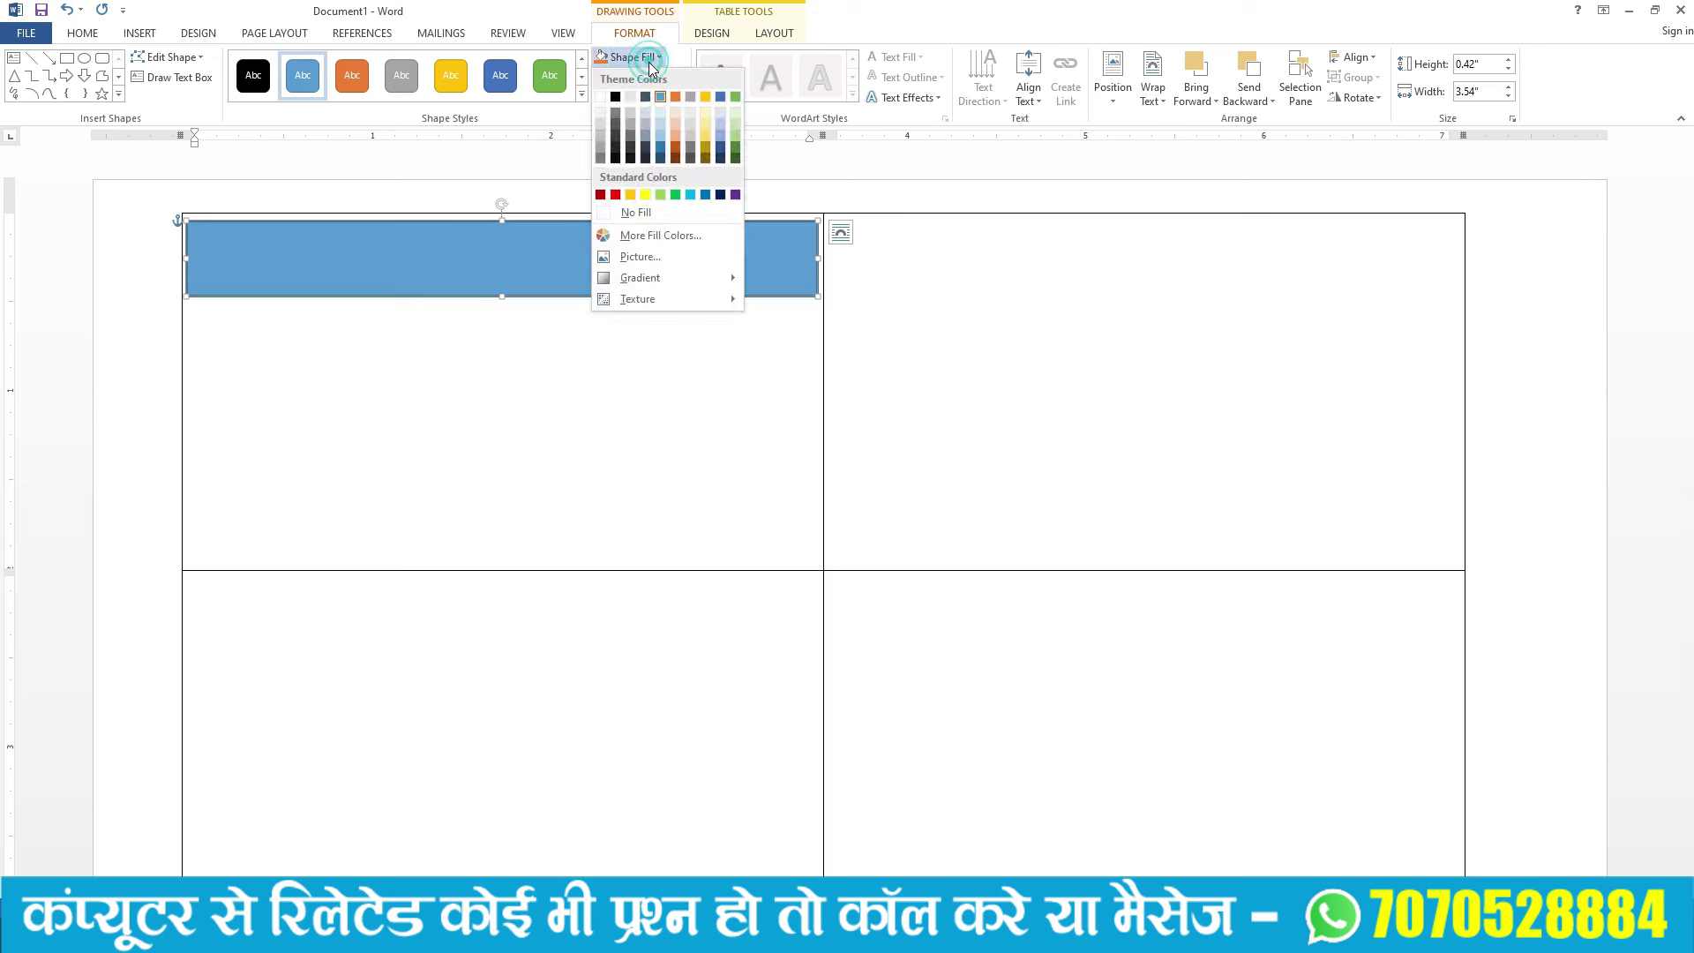
{"action": "left_click", "coordinate": [705, 194]}
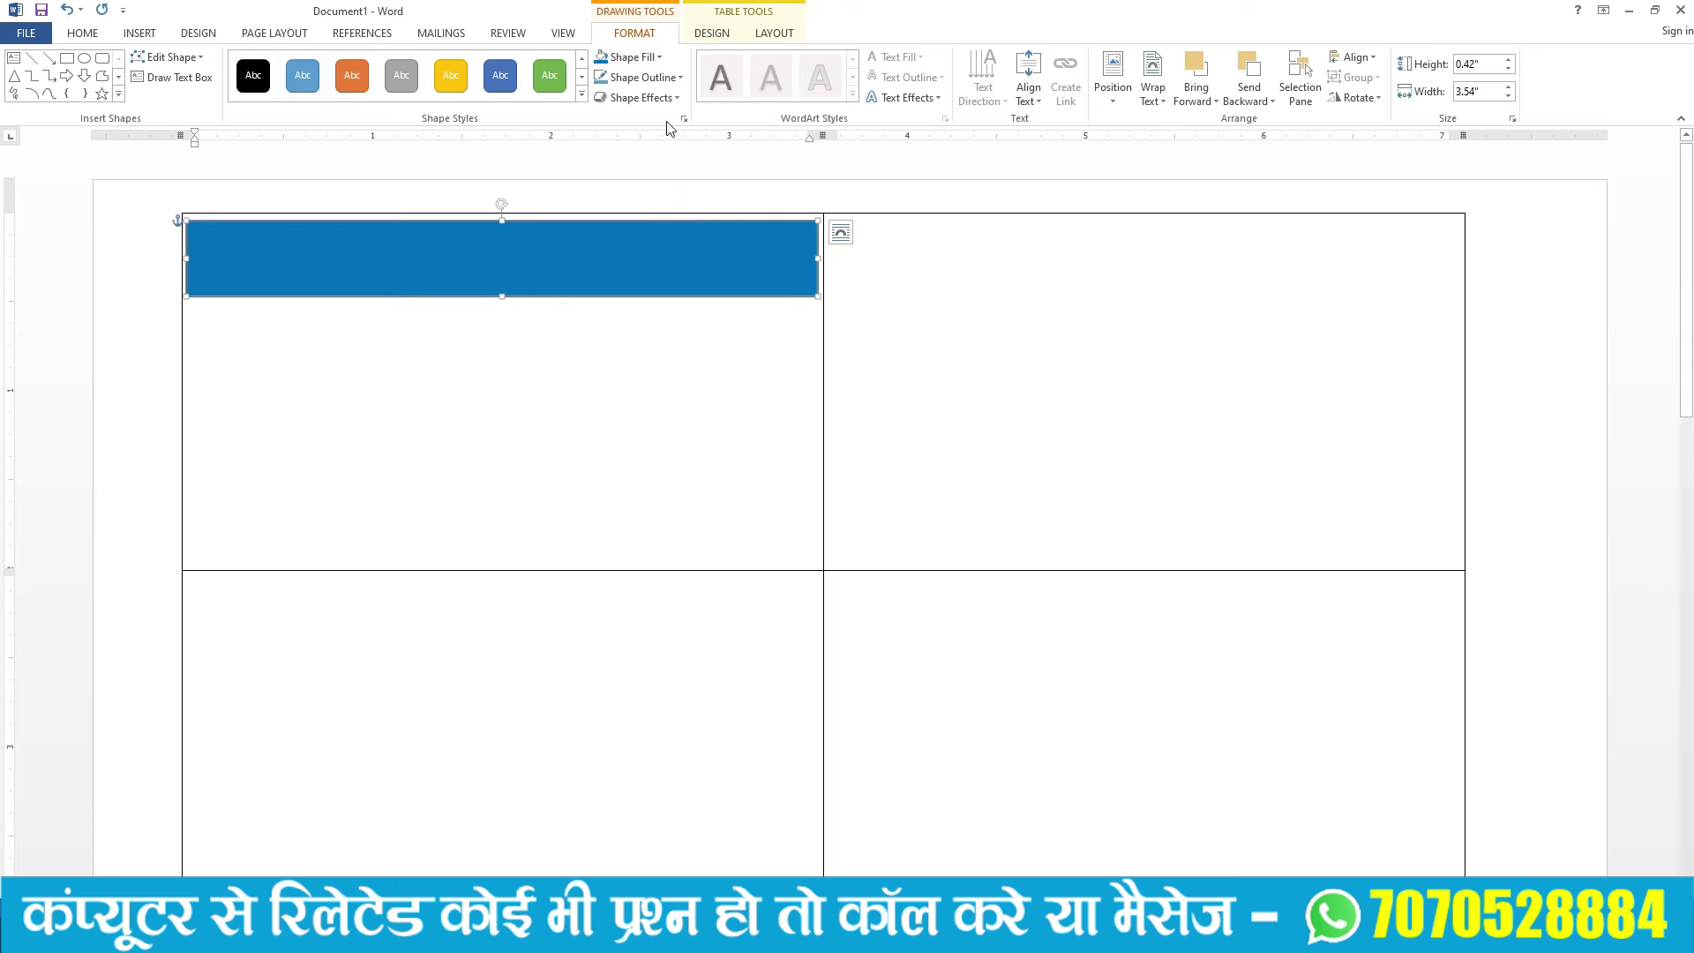
{"action": "left_click", "coordinate": [674, 78]}
{"action": "left_click", "coordinate": [649, 236]}
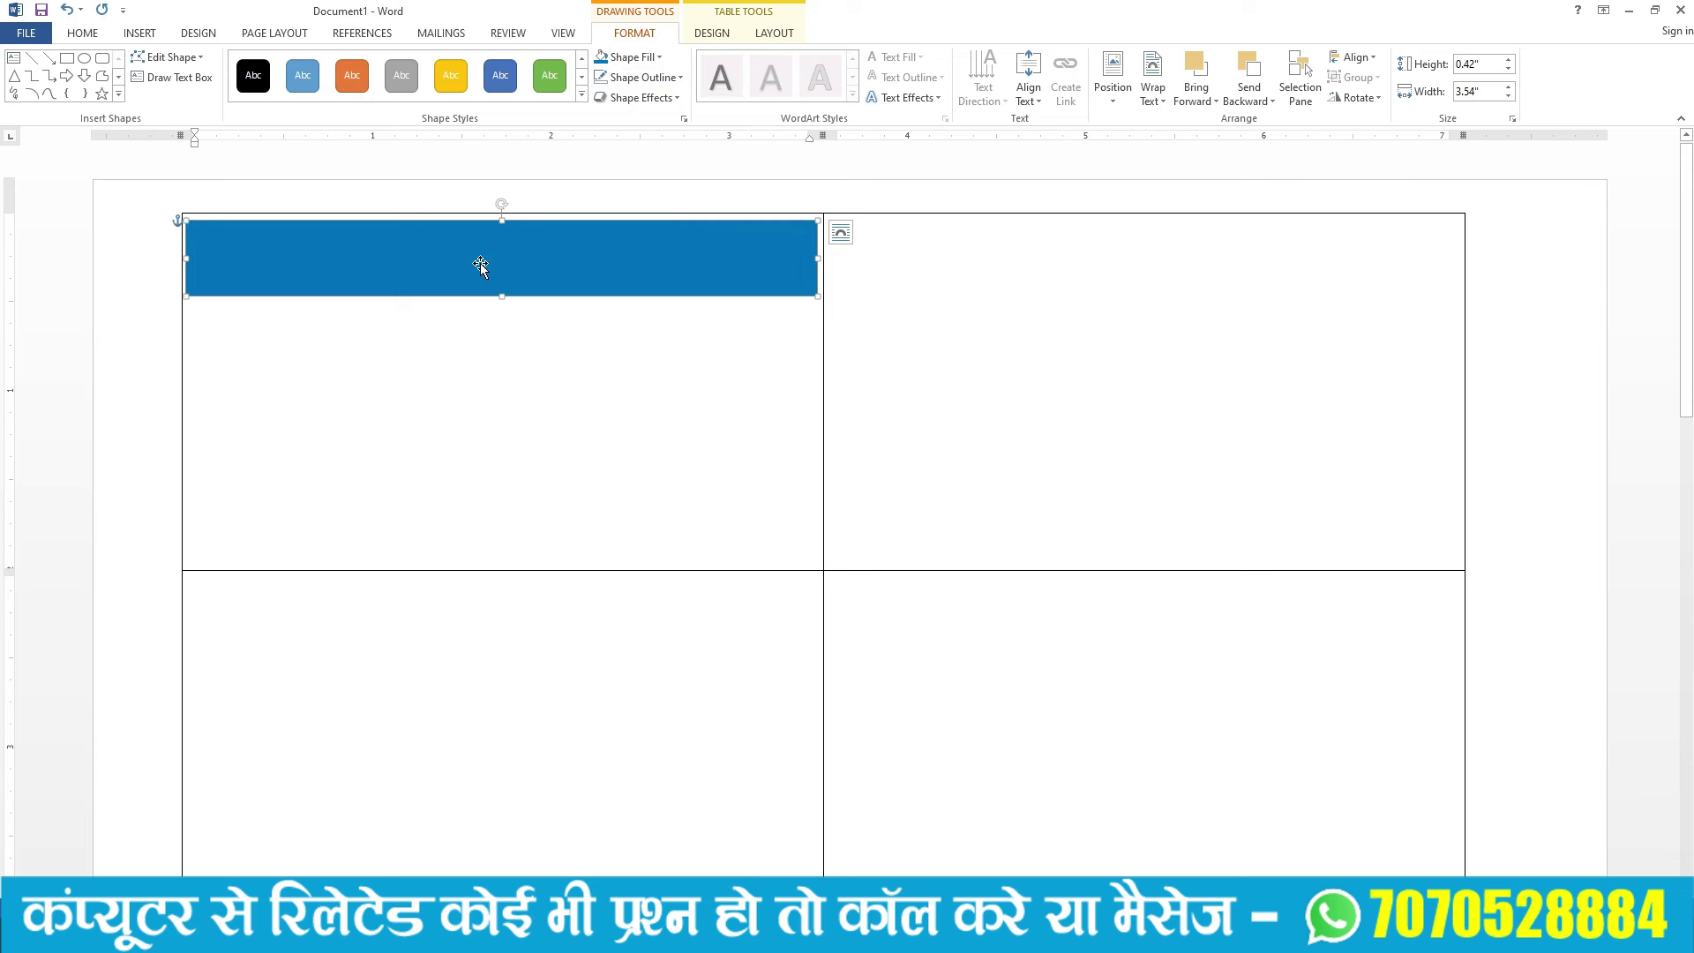
Step: Add the text 'AMAX COMUPTER ACADEMY' inside the blue rectangle
{"action": "right_click", "coordinate": [445, 272]}
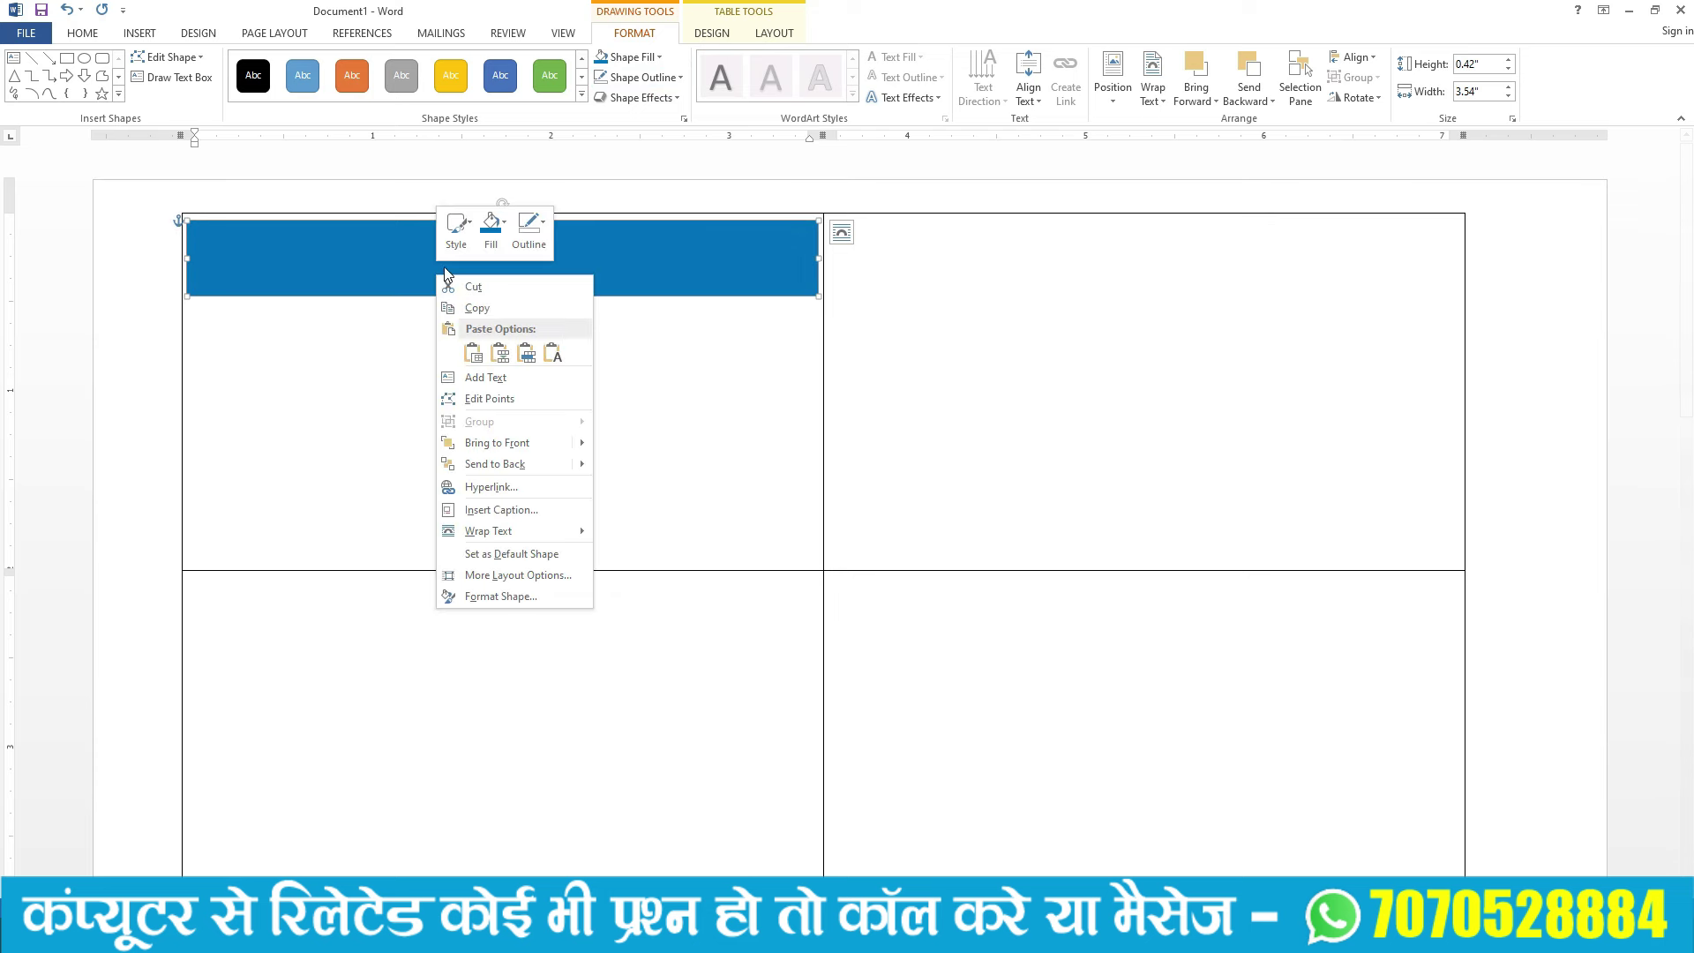
{"action": "left_click", "coordinate": [482, 379]}
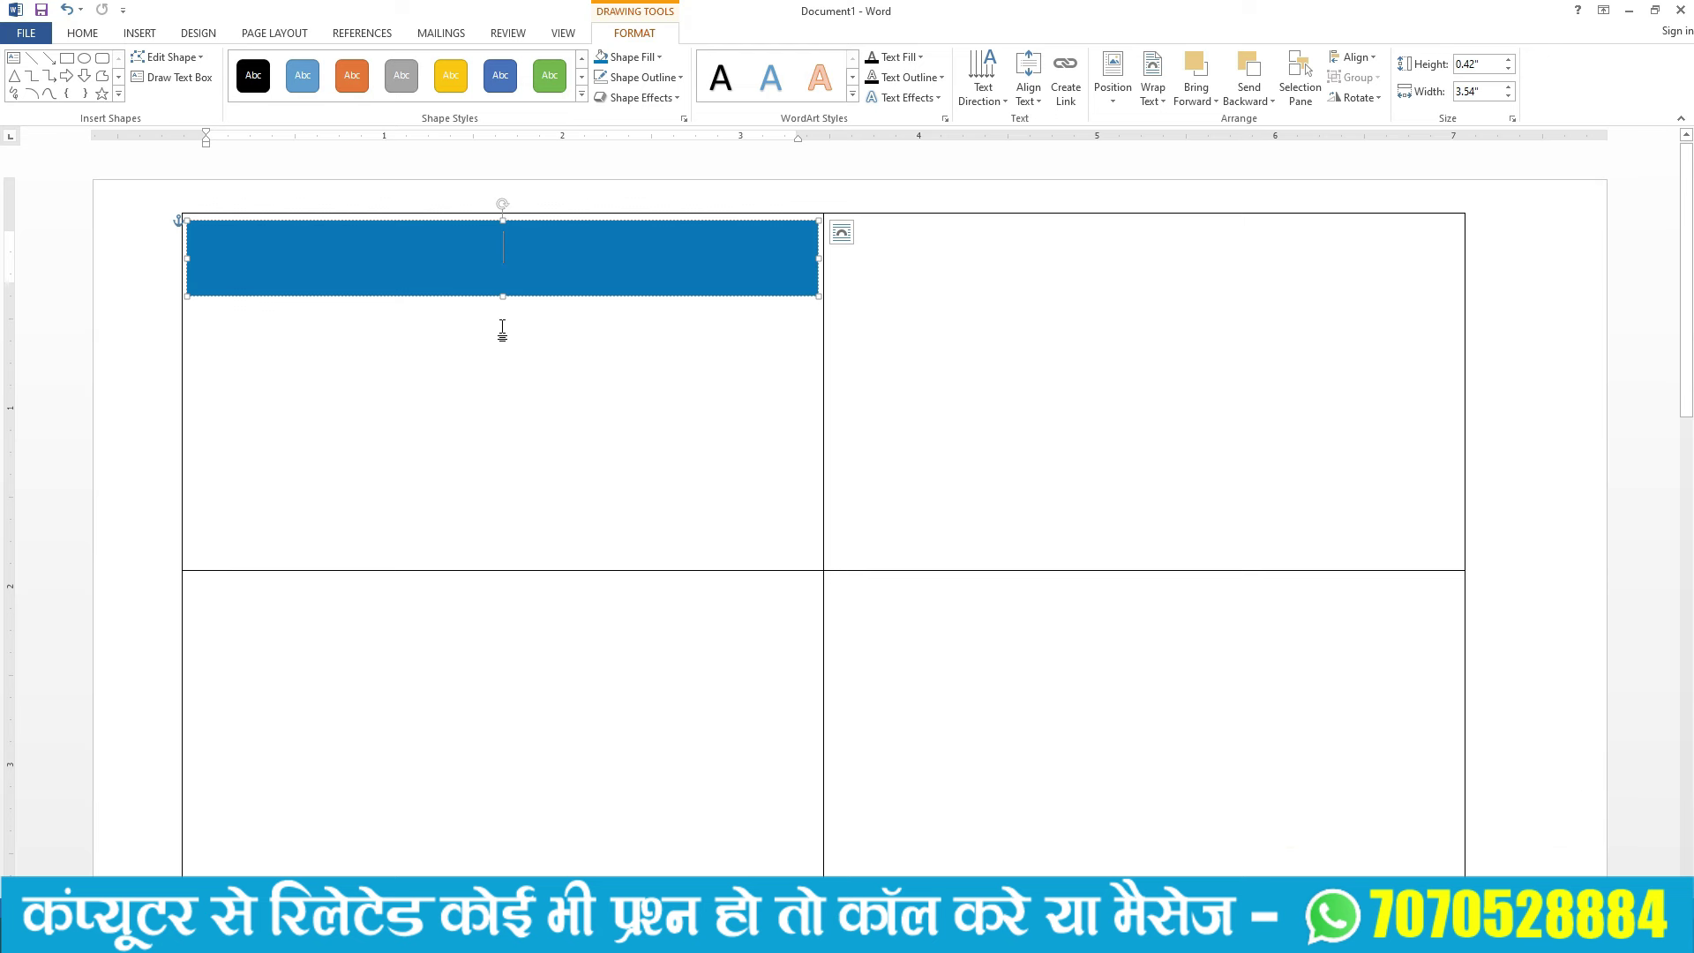
{"action": "type", "text": "a"}
{"action": "type", "text": "AMAX COMUPTER A"}
{"action": "type", "text": "CADEMY"}
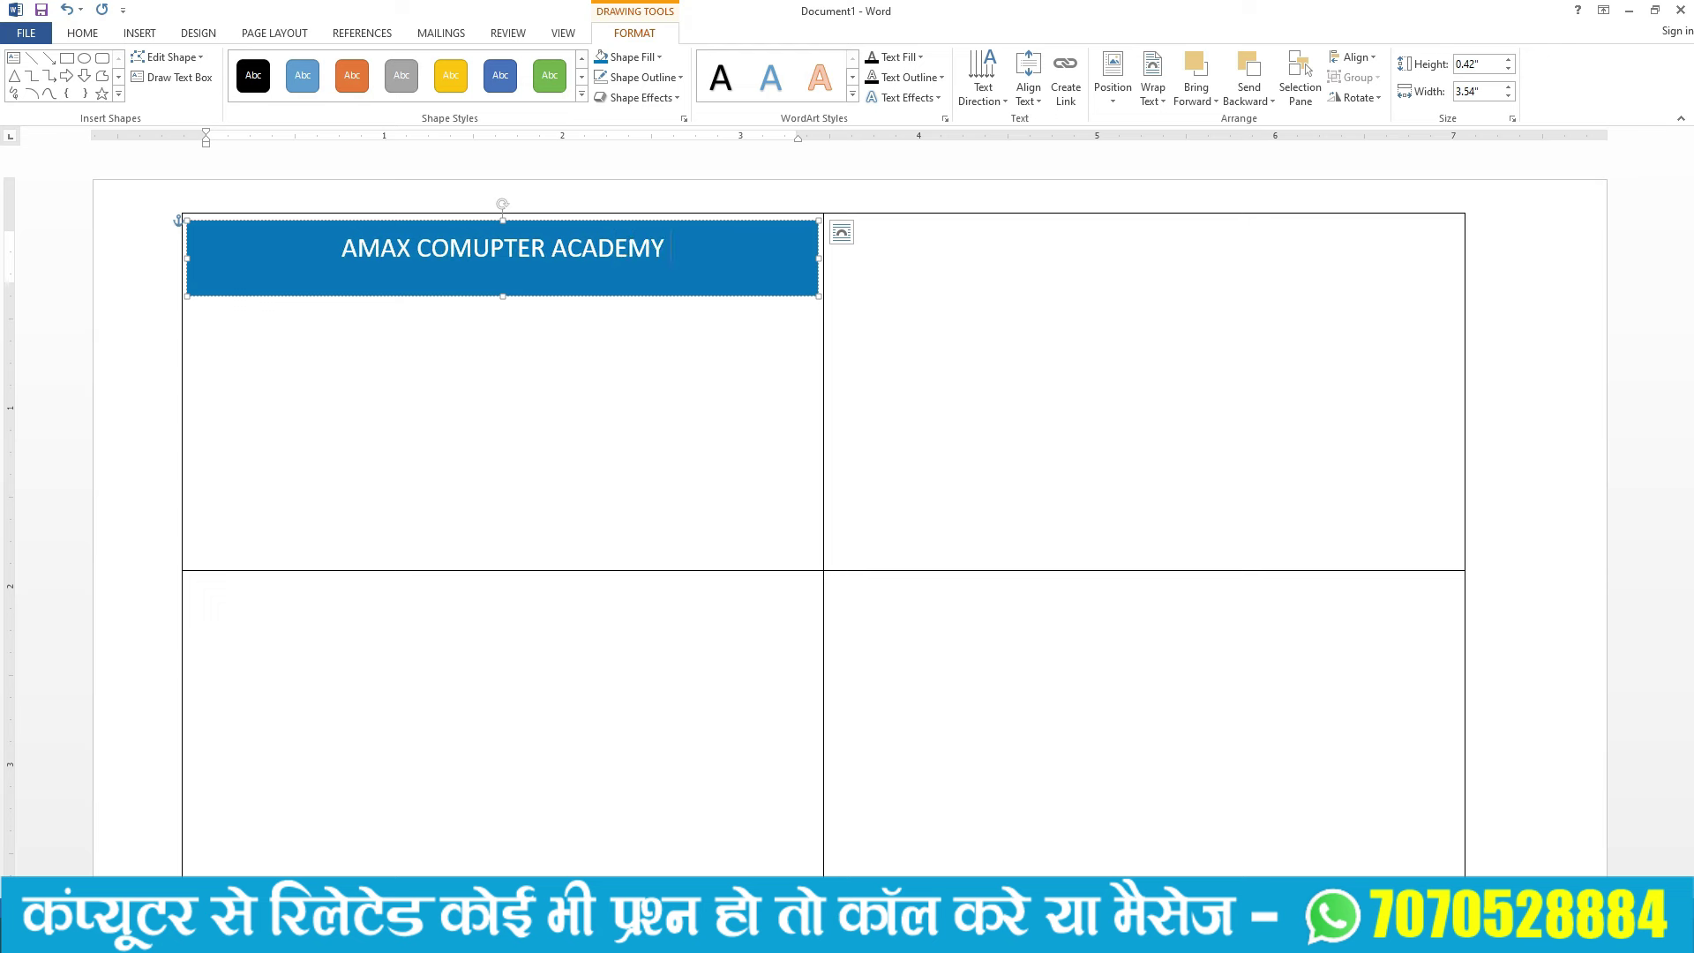
Step: Enlarge the title text to 18 pt and make it bold
{"action": "left_click_drag", "start_coordinate": [661, 251], "coordinate": [343, 260]}
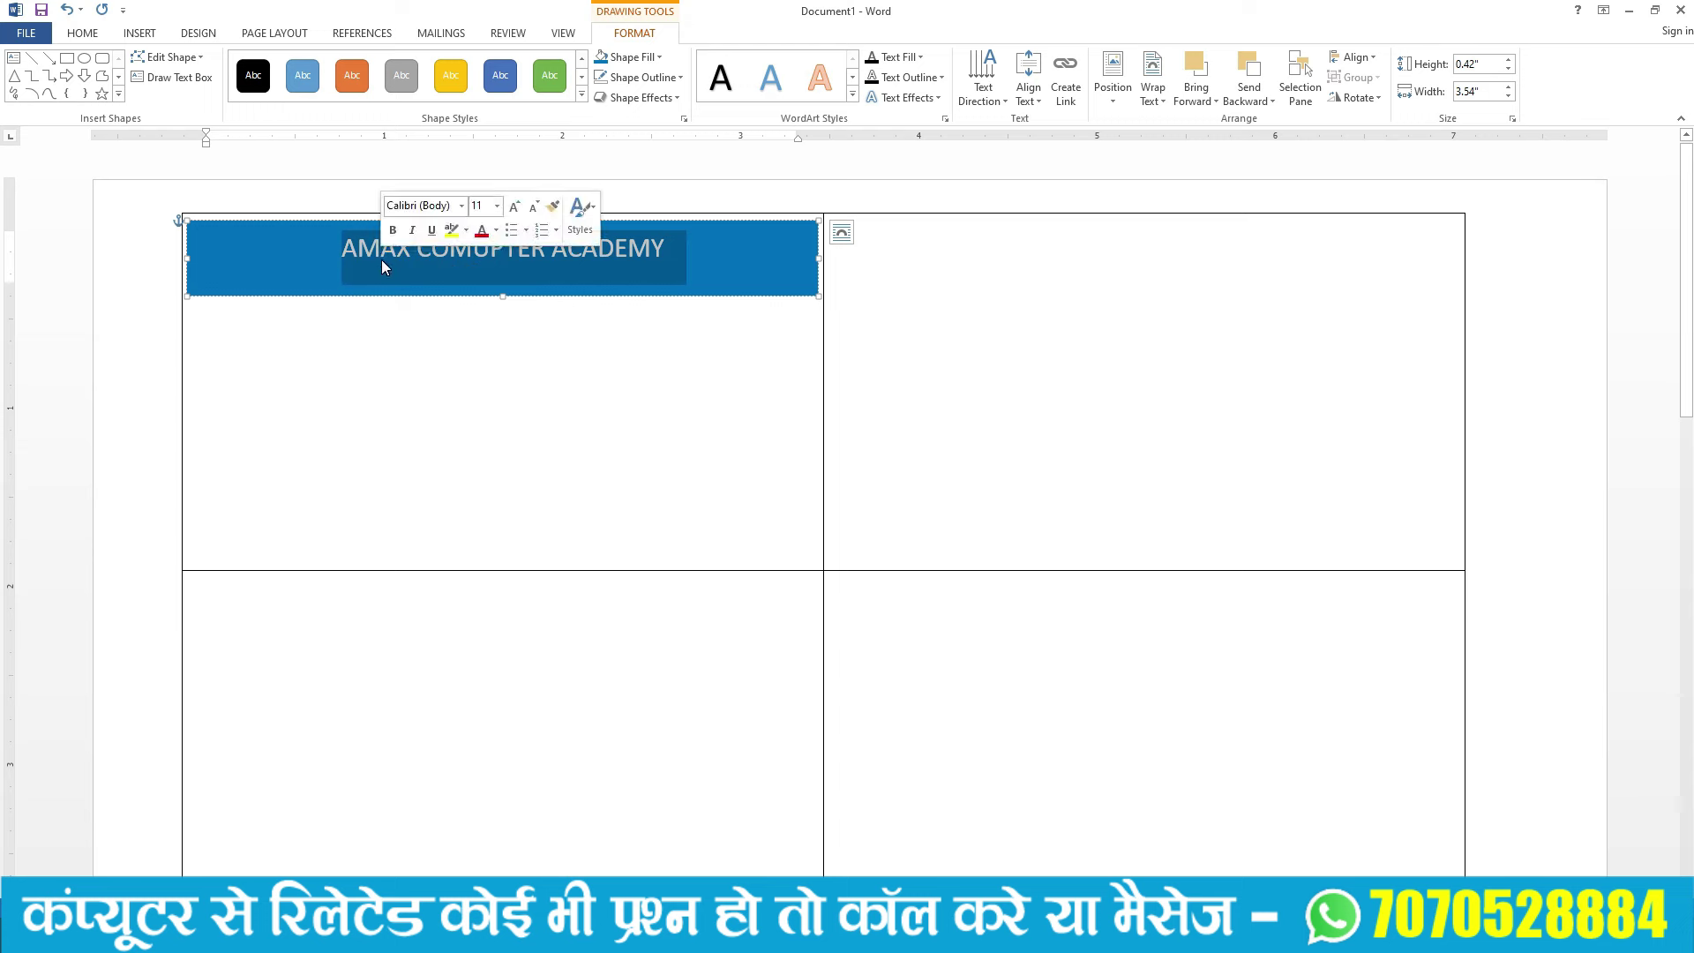
{"action": "left_click", "coordinate": [82, 34]}
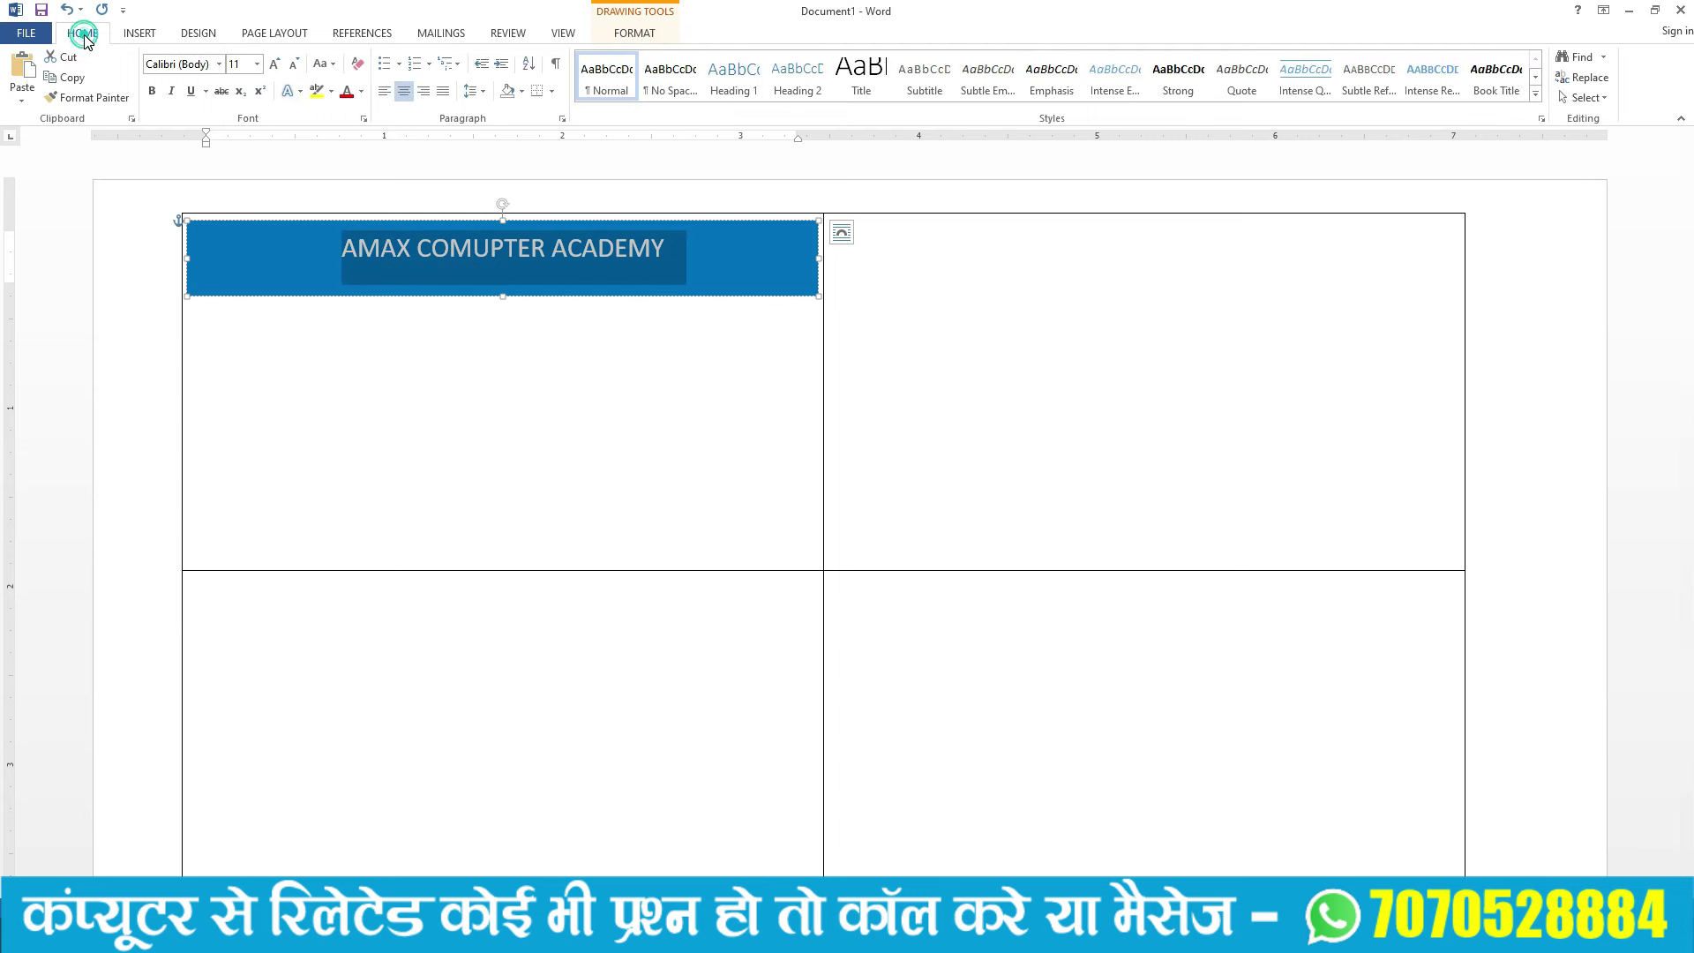
{"action": "left_click", "coordinate": [278, 68]}
{"action": "left_click", "coordinate": [281, 71]}
{"action": "left_click", "coordinate": [279, 69]}
{"action": "left_click", "coordinate": [279, 68]}
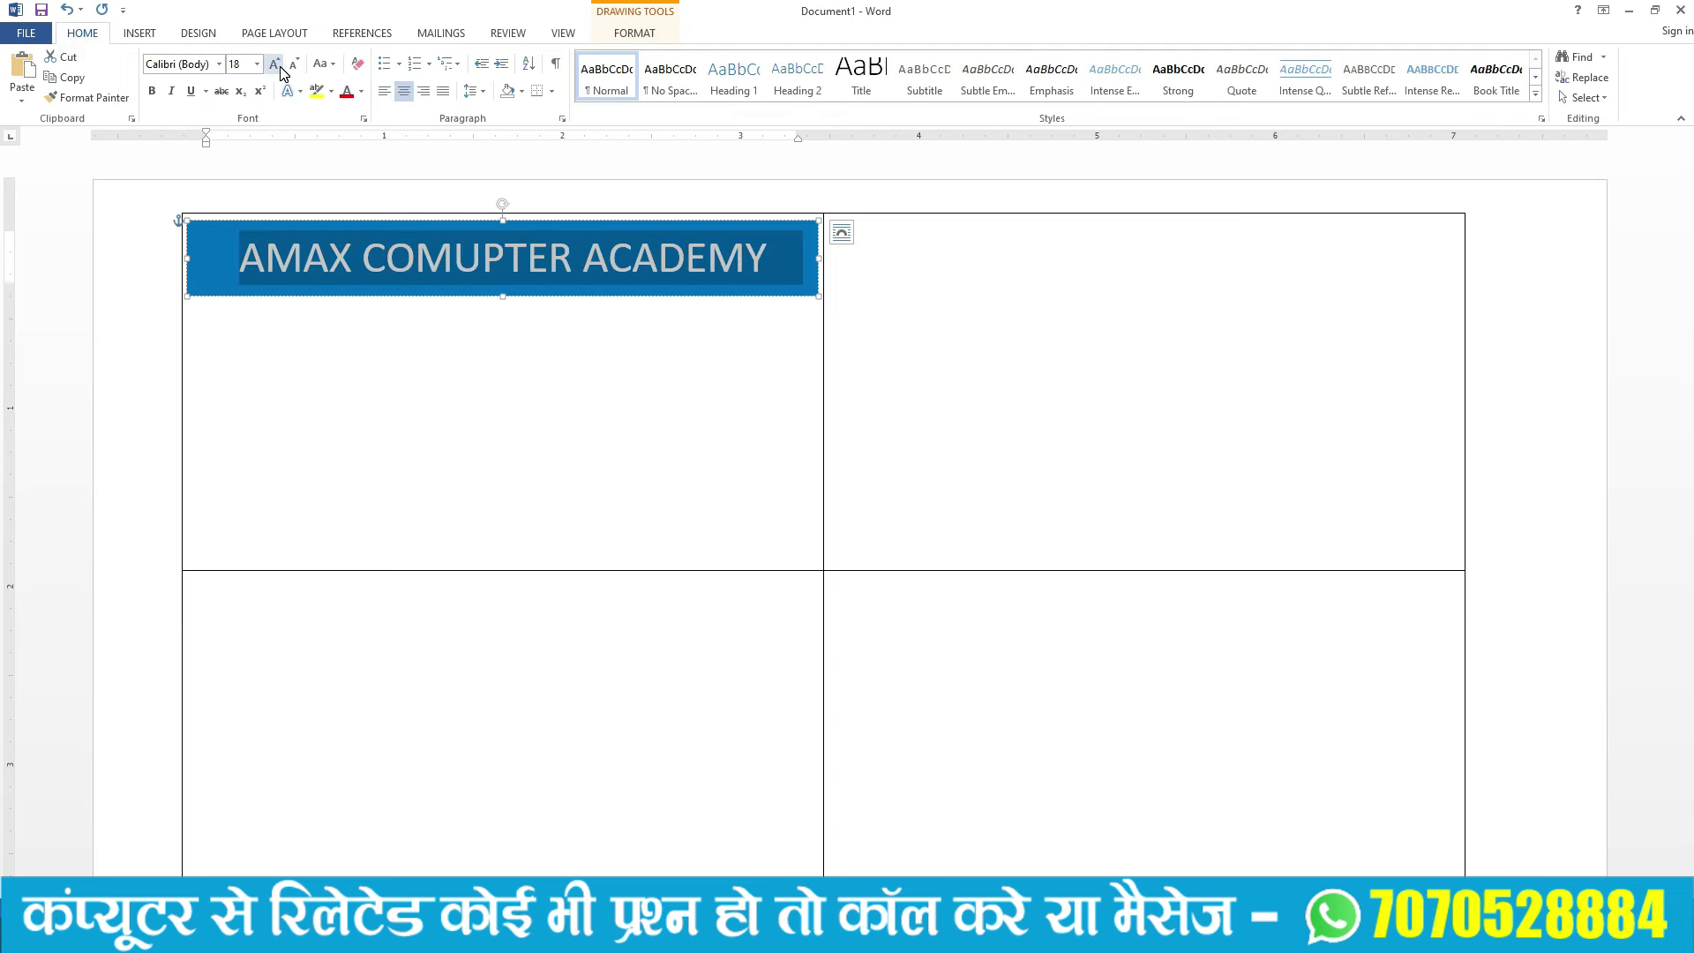
{"action": "left_click", "coordinate": [154, 92]}
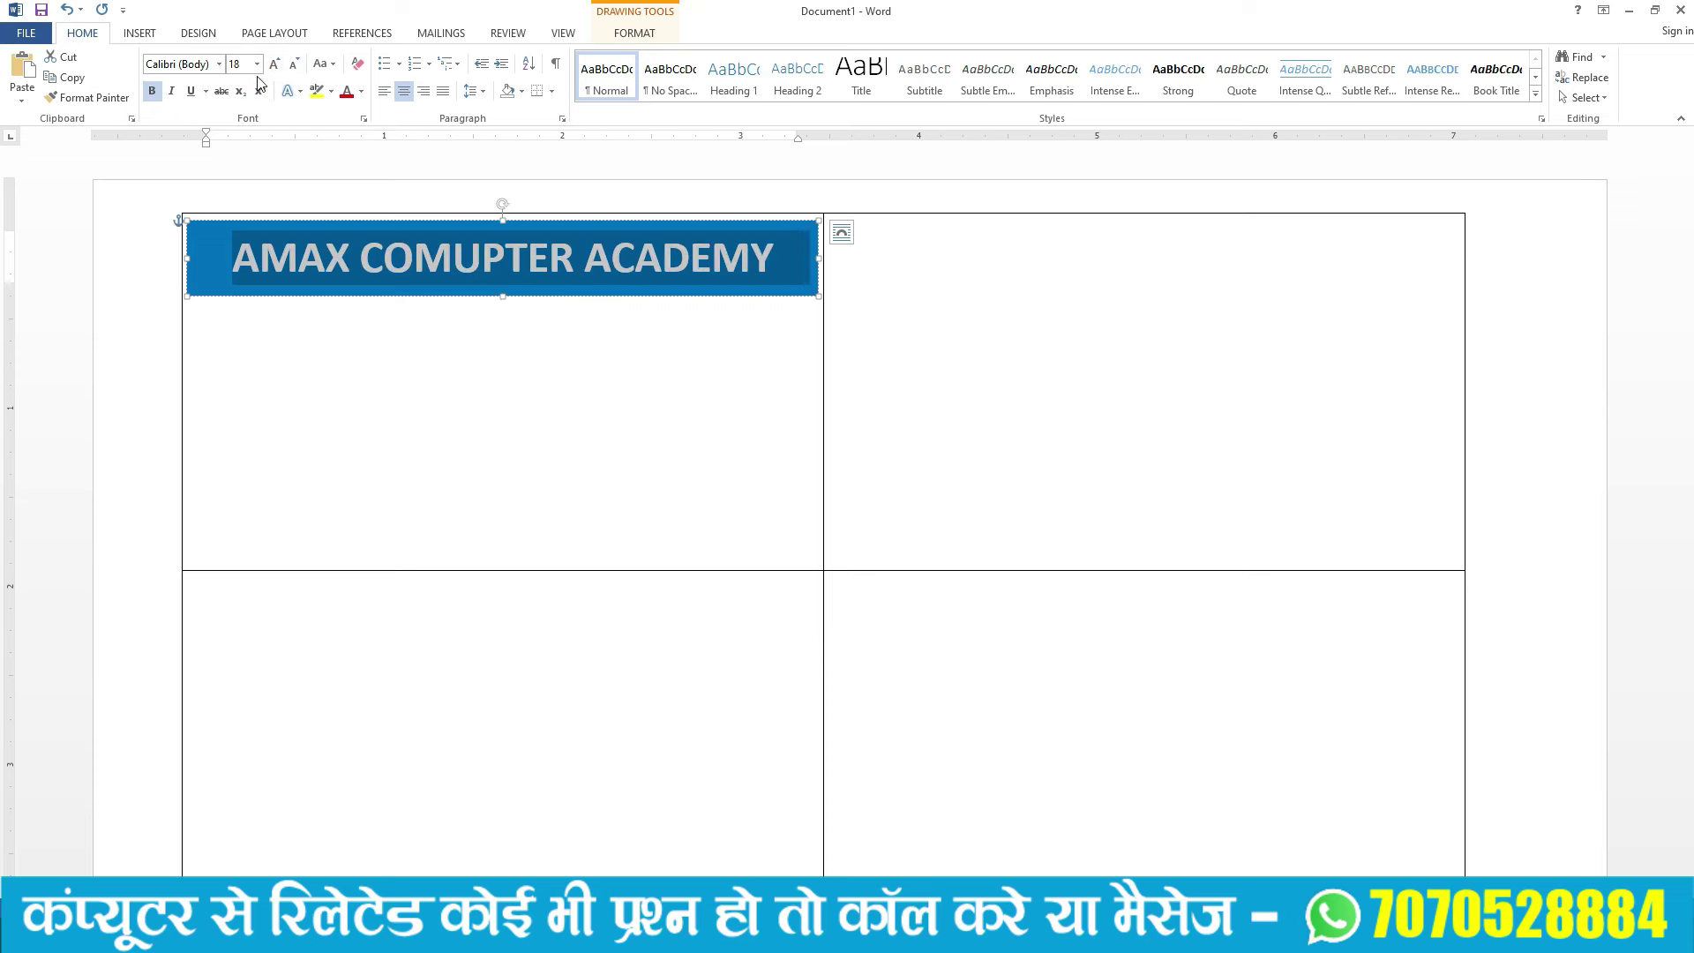
{"action": "left_click", "coordinate": [388, 333]}
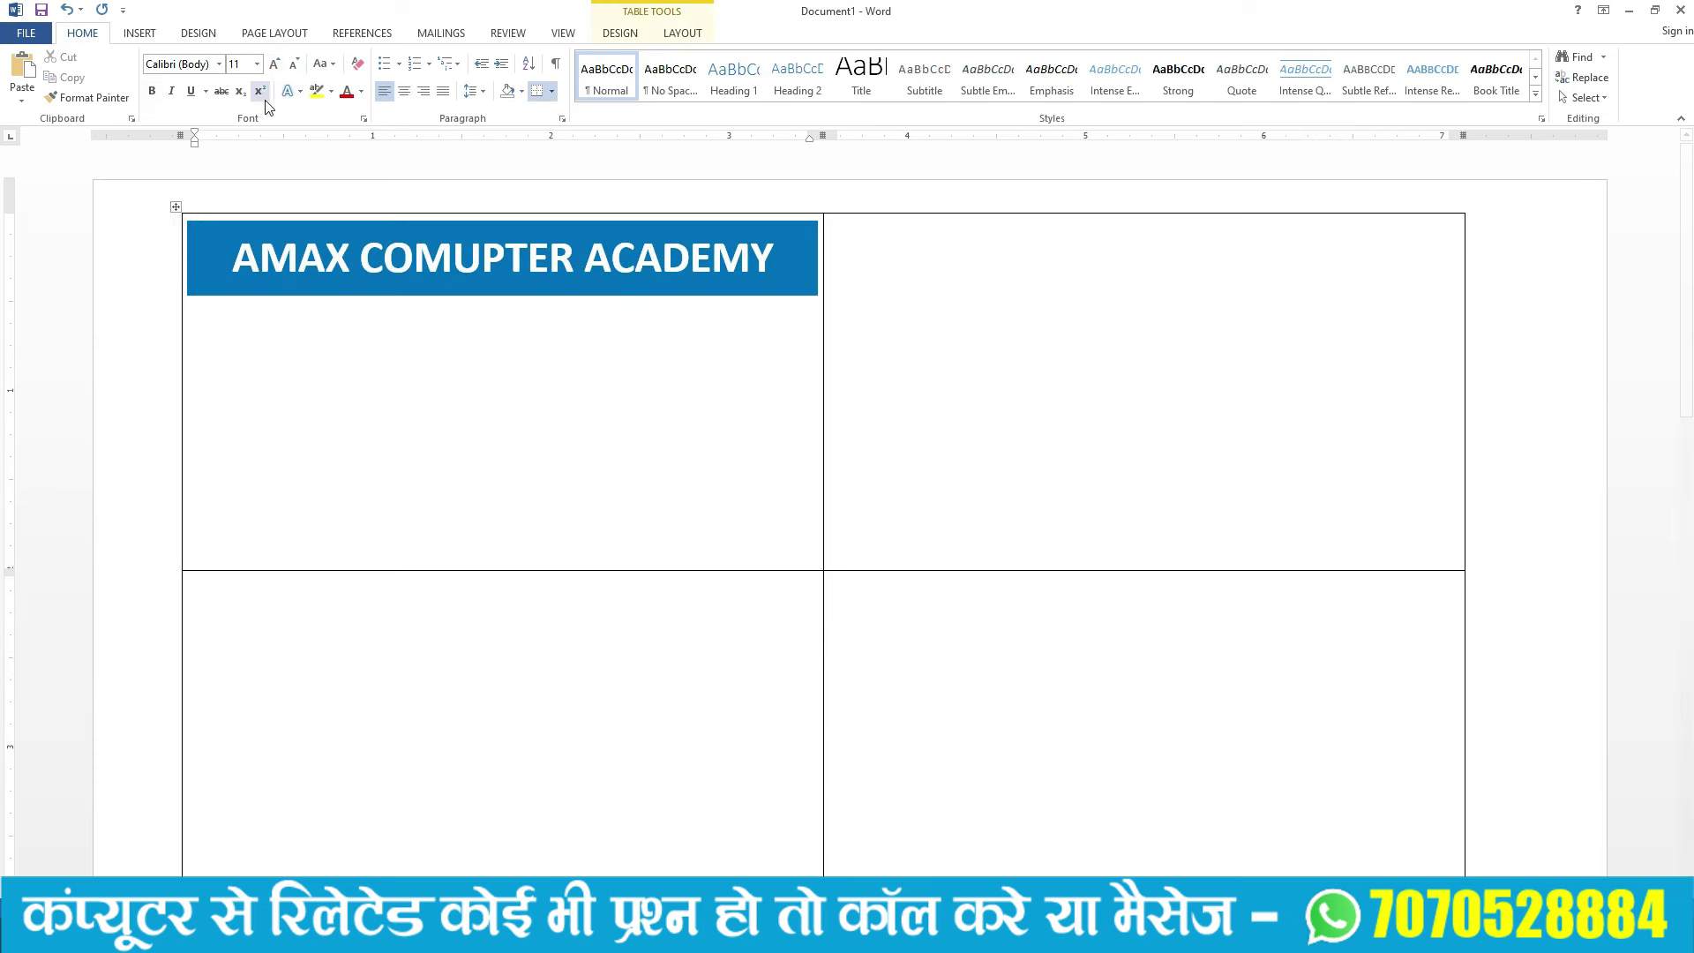
{"action": "left_click", "coordinate": [140, 33]}
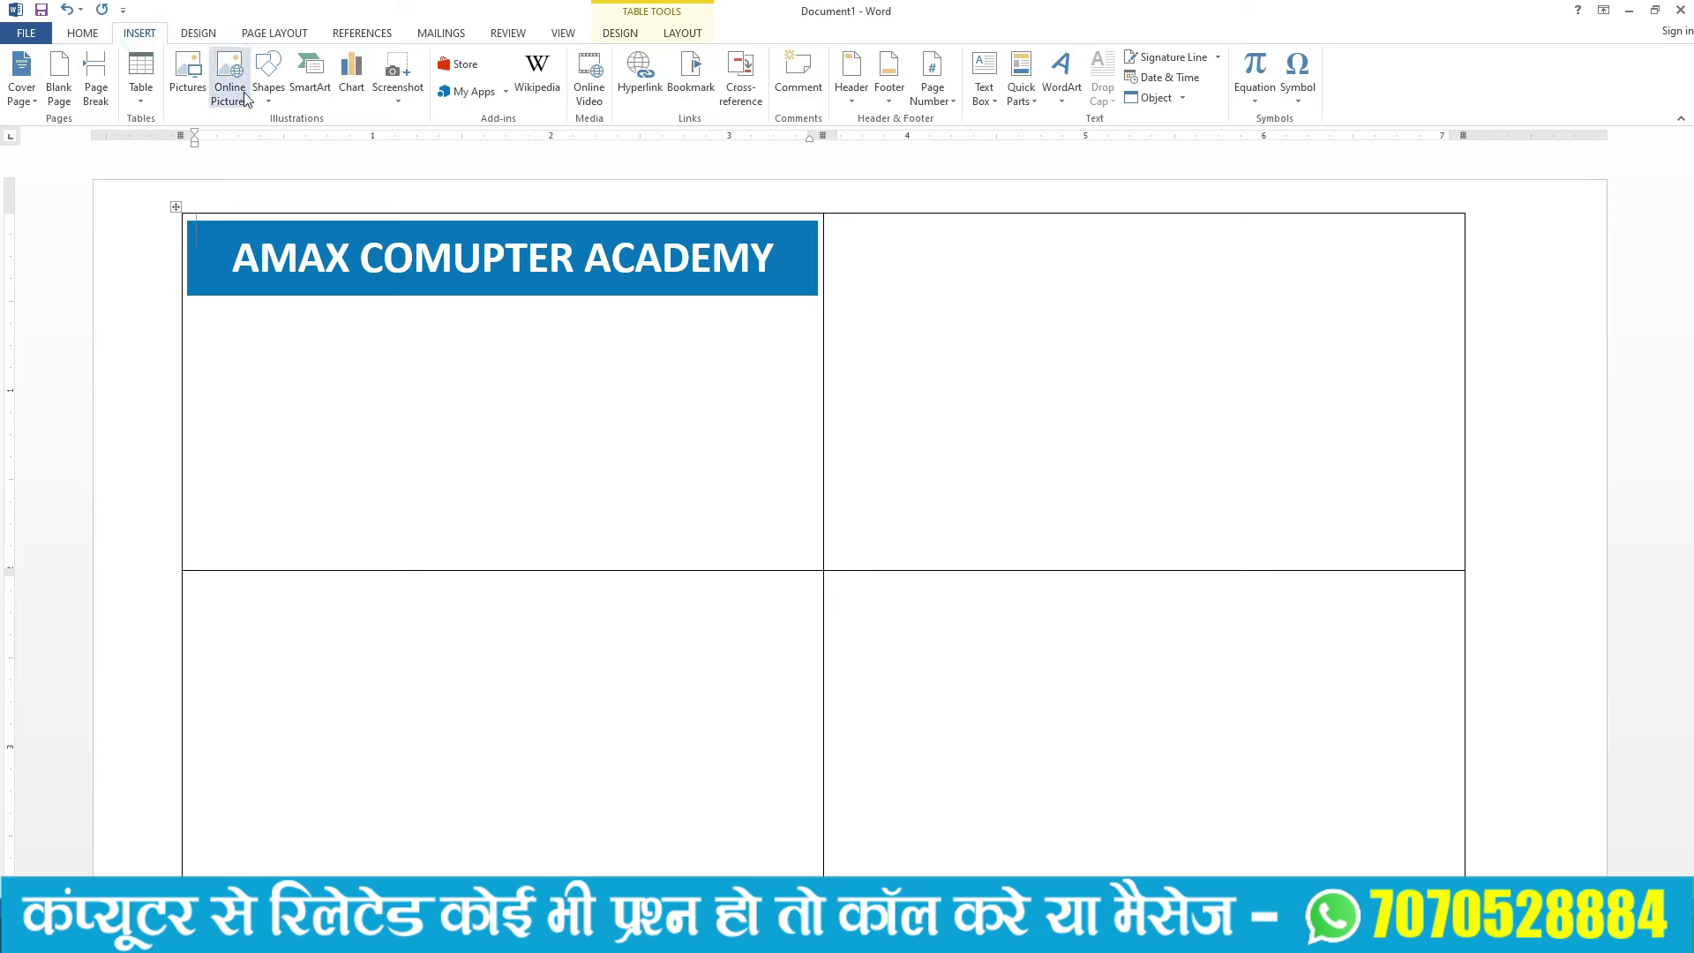
Step: Draw a thin rectangle under the title bar, fill it gold, and remove its outline
{"action": "left_click", "coordinate": [269, 78]}
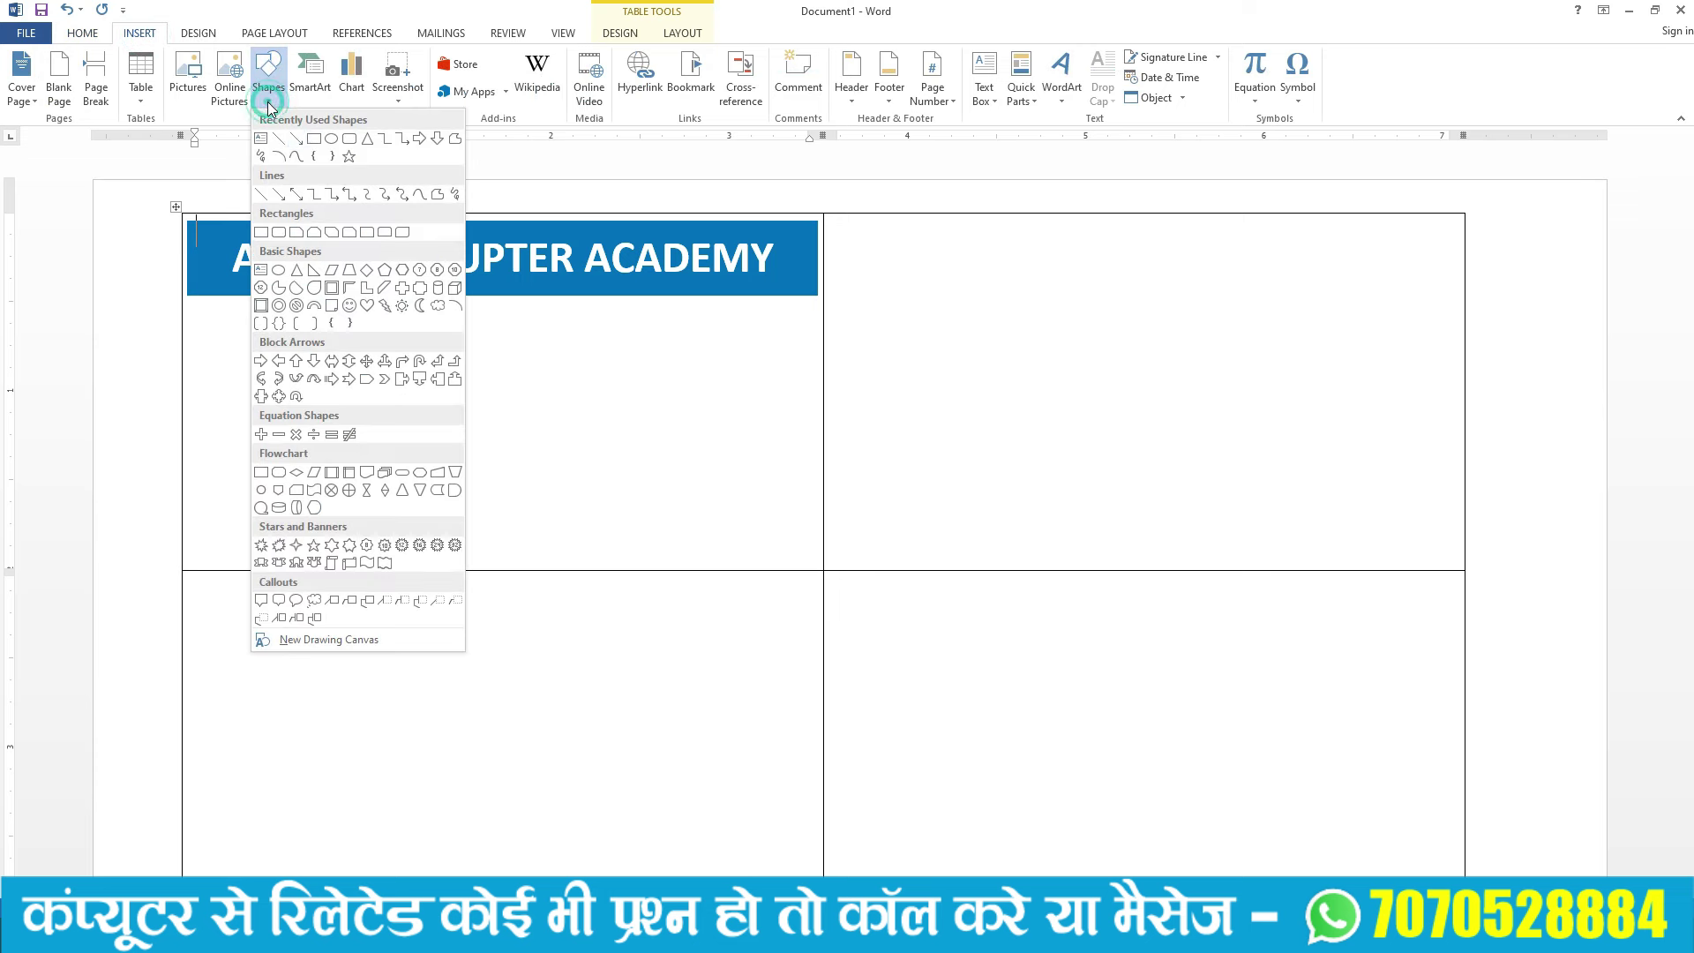
{"action": "left_click", "coordinate": [311, 137]}
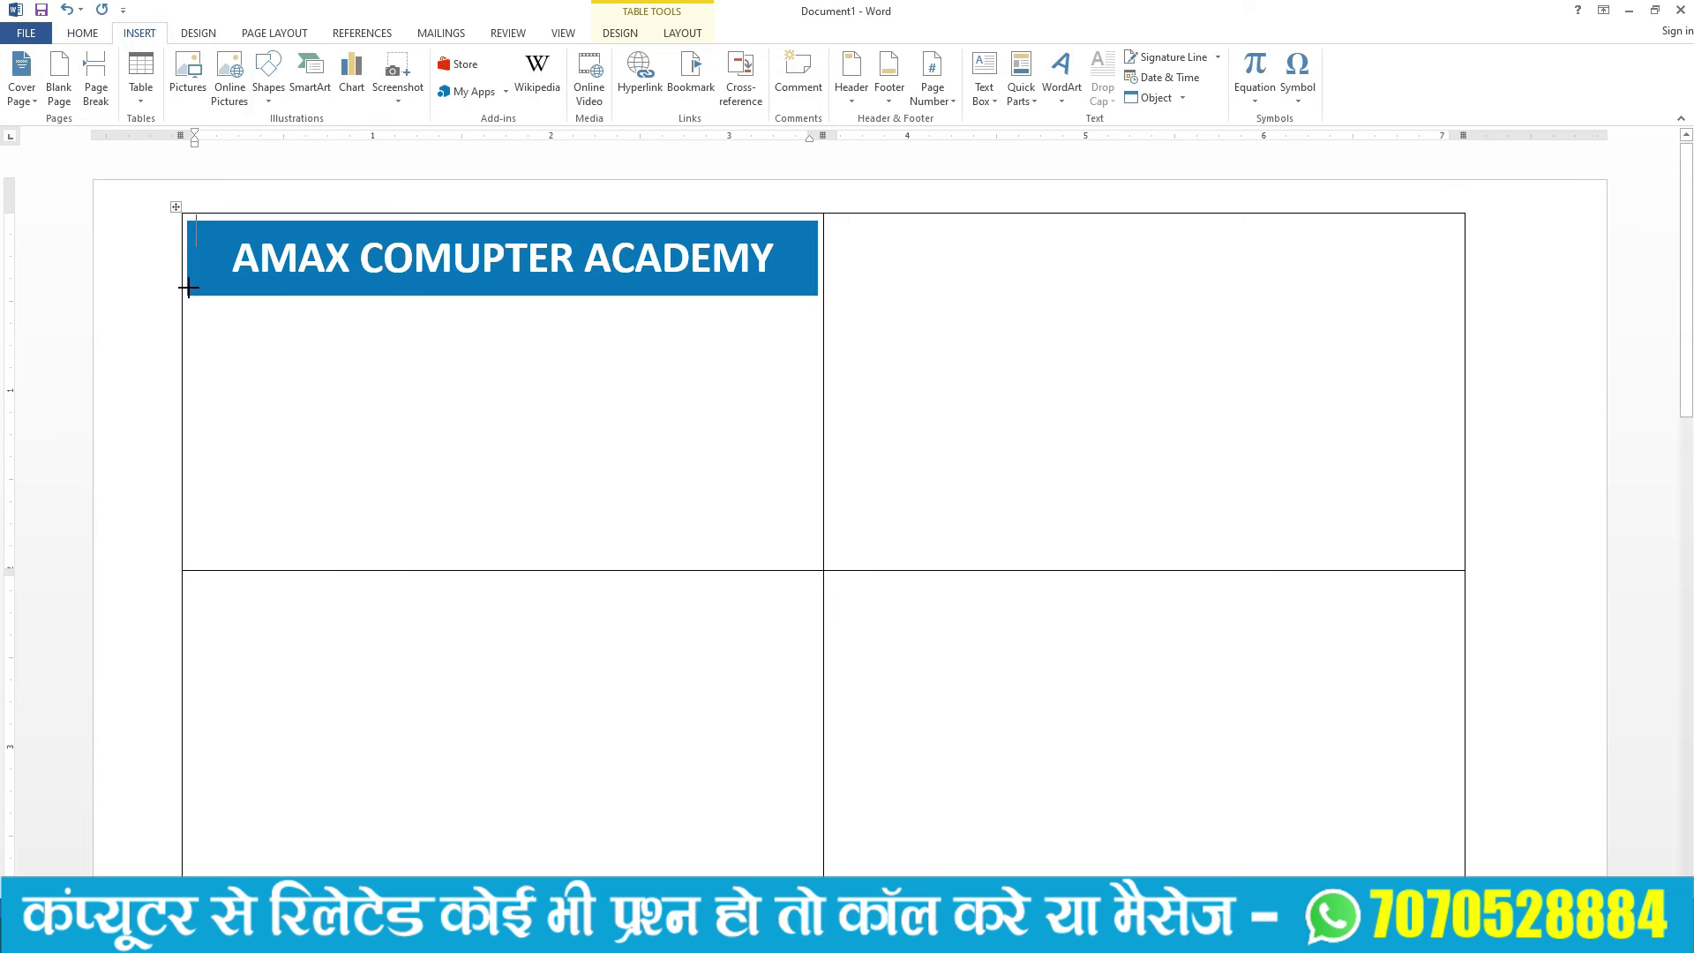
{"action": "left_click_drag", "start_coordinate": [187, 286], "coordinate": [814, 339]}
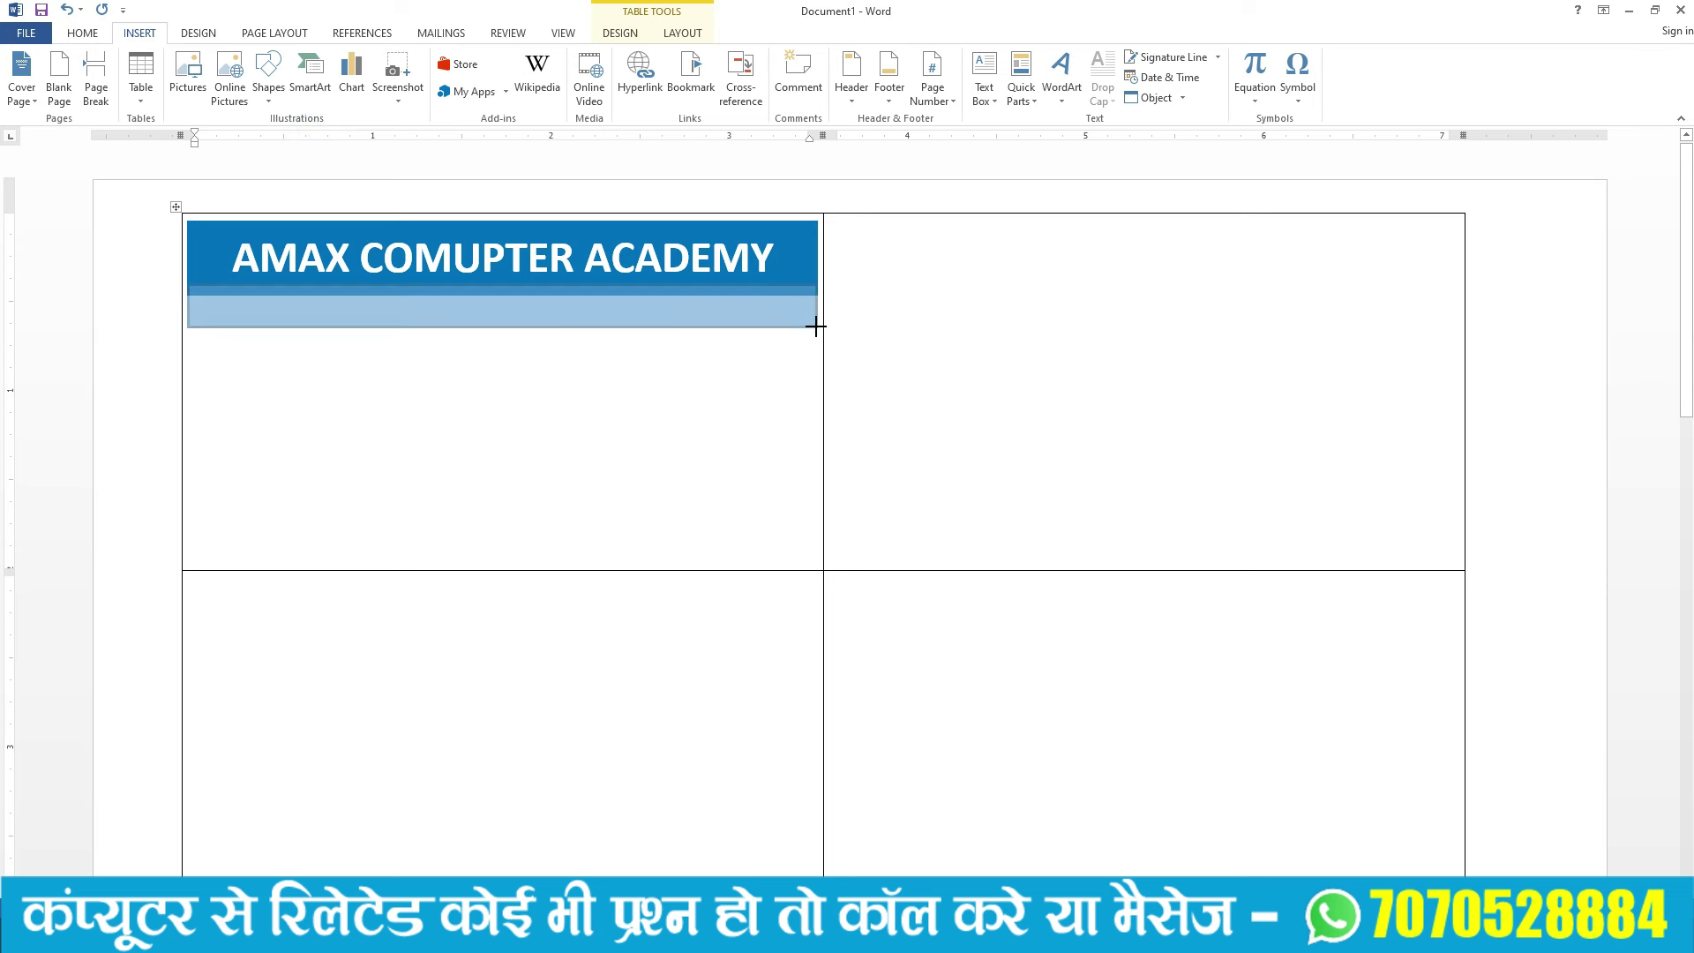
{"action": "left_click_drag", "start_coordinate": [814, 339], "coordinate": [807, 326]}
{"action": "left_click", "coordinate": [658, 57]}
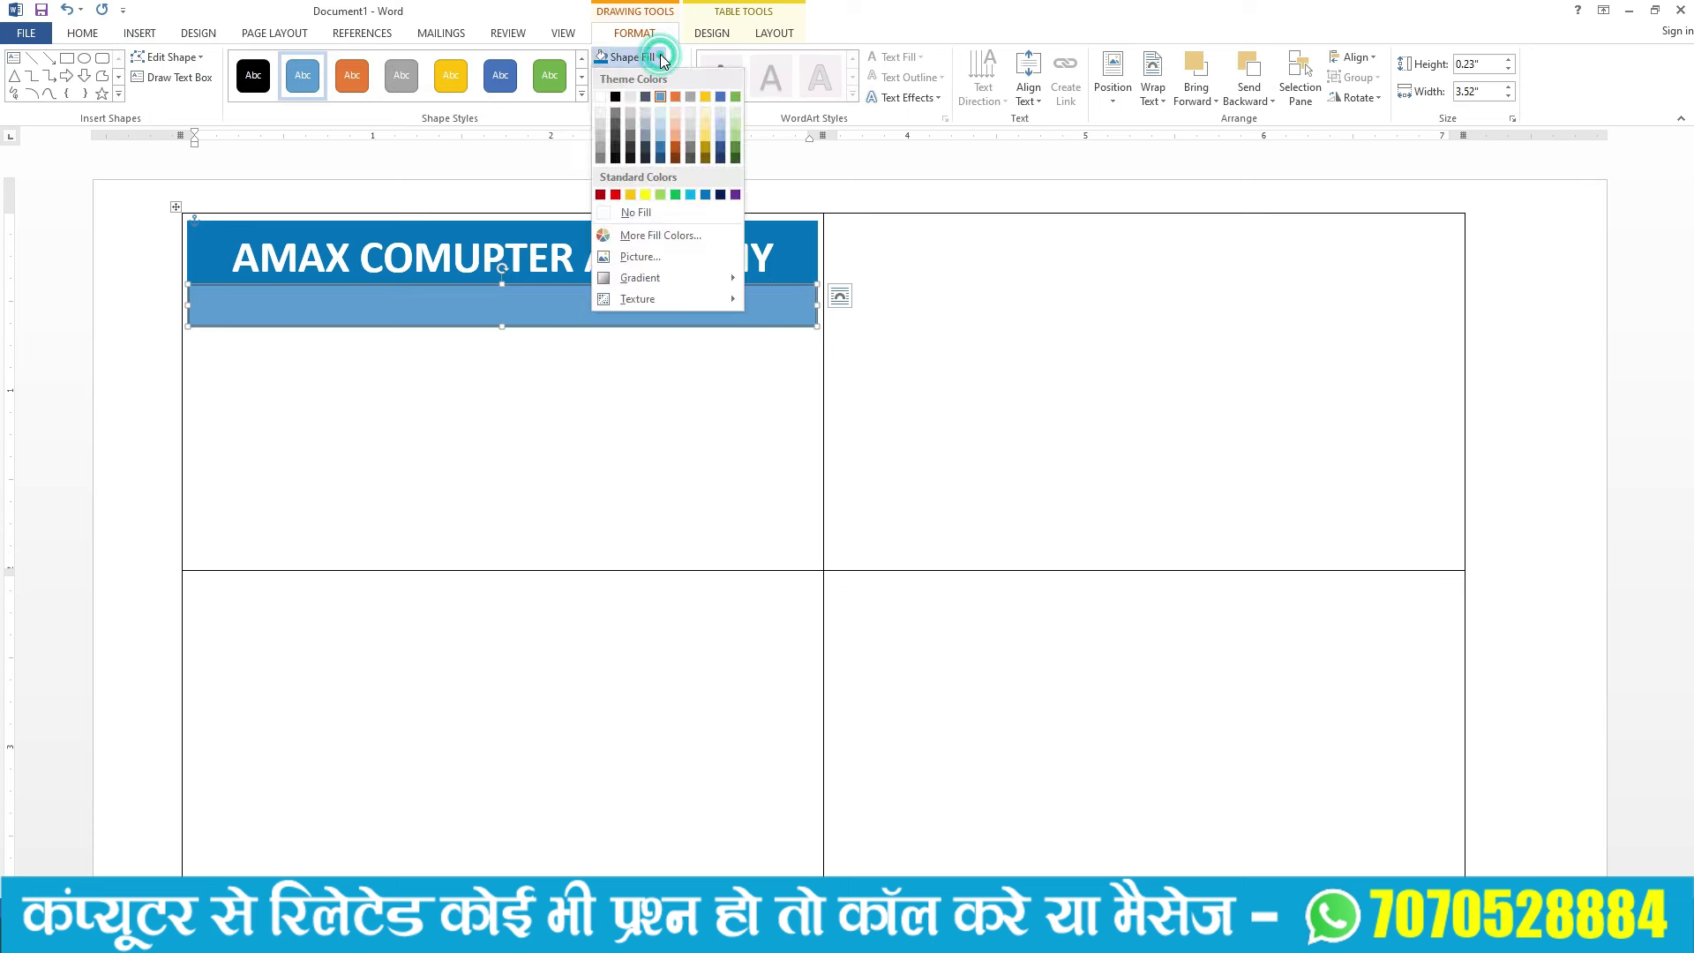
{"action": "left_click", "coordinate": [634, 196]}
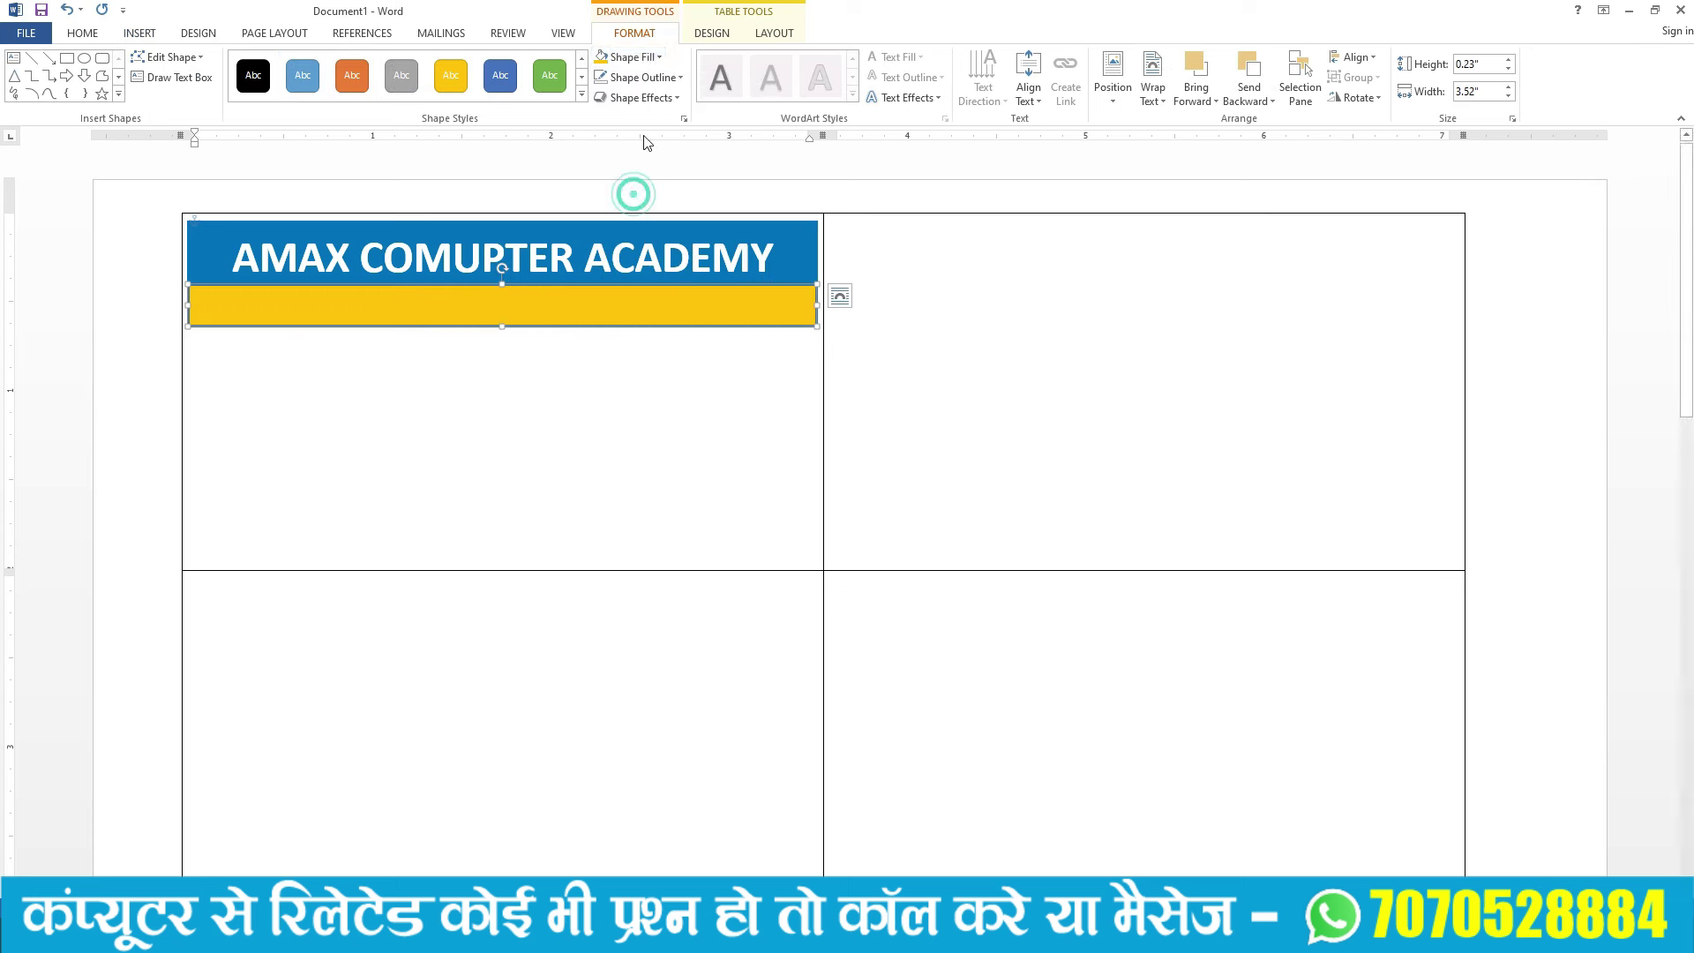
{"action": "left_click", "coordinate": [677, 79]}
{"action": "left_click", "coordinate": [634, 235]}
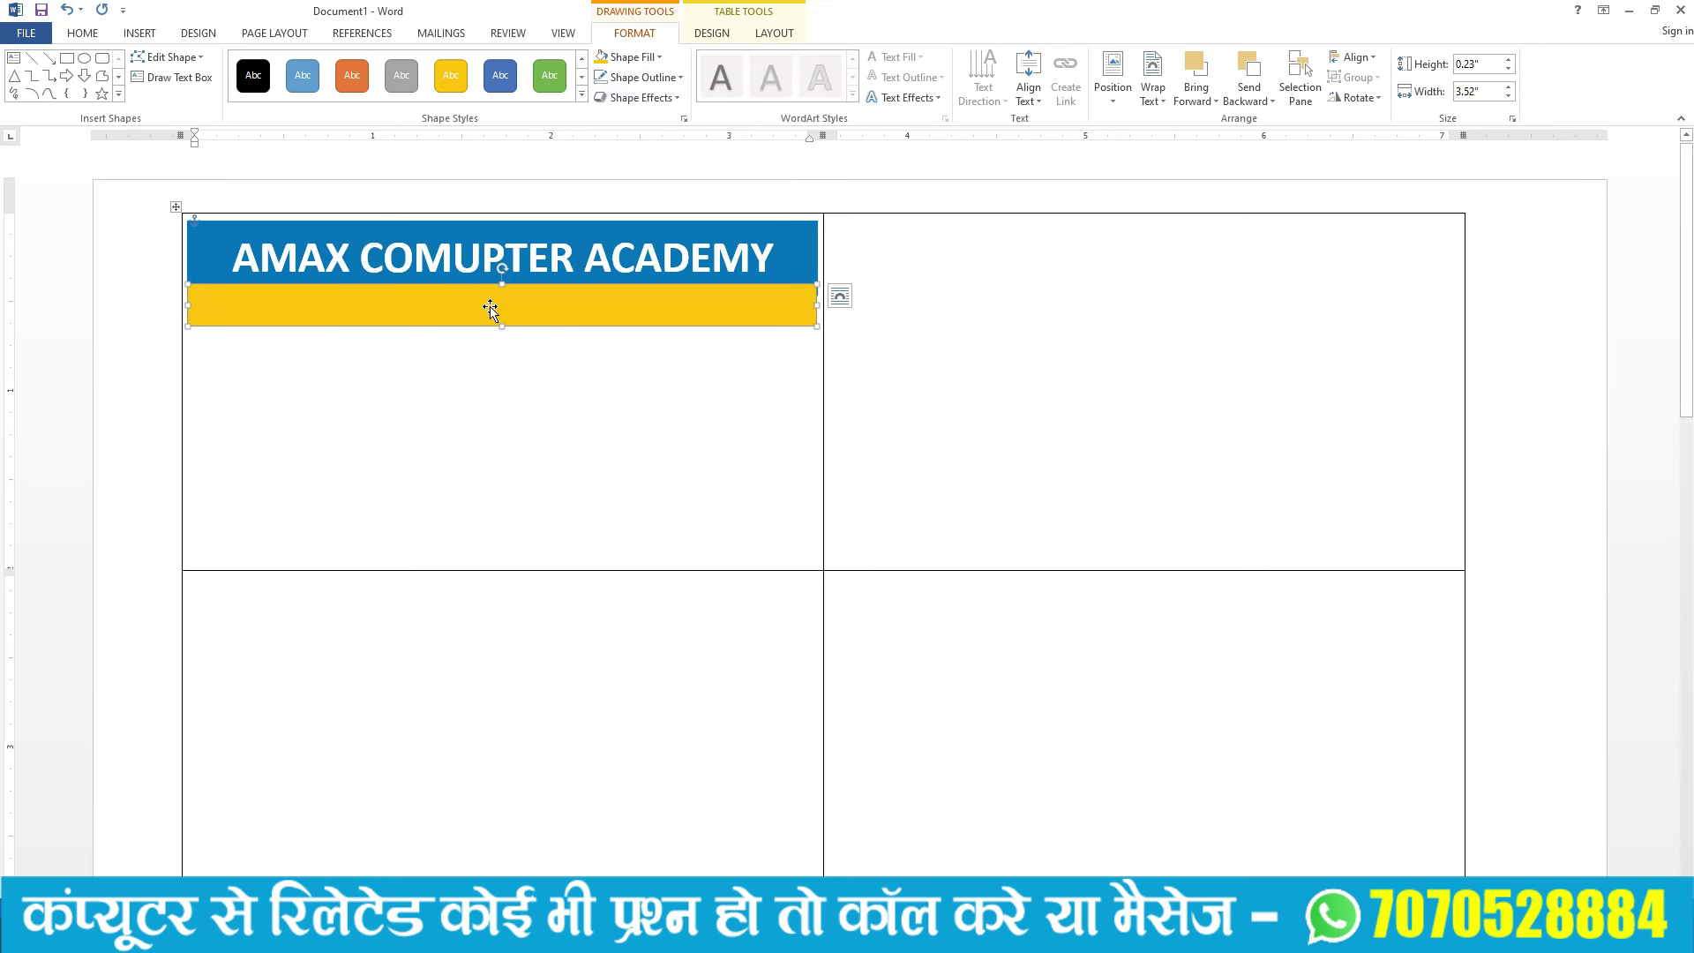
Step: Type the academy's address line into the gold strip, fixing a typo along the way
{"action": "right_click", "coordinate": [489, 306]}
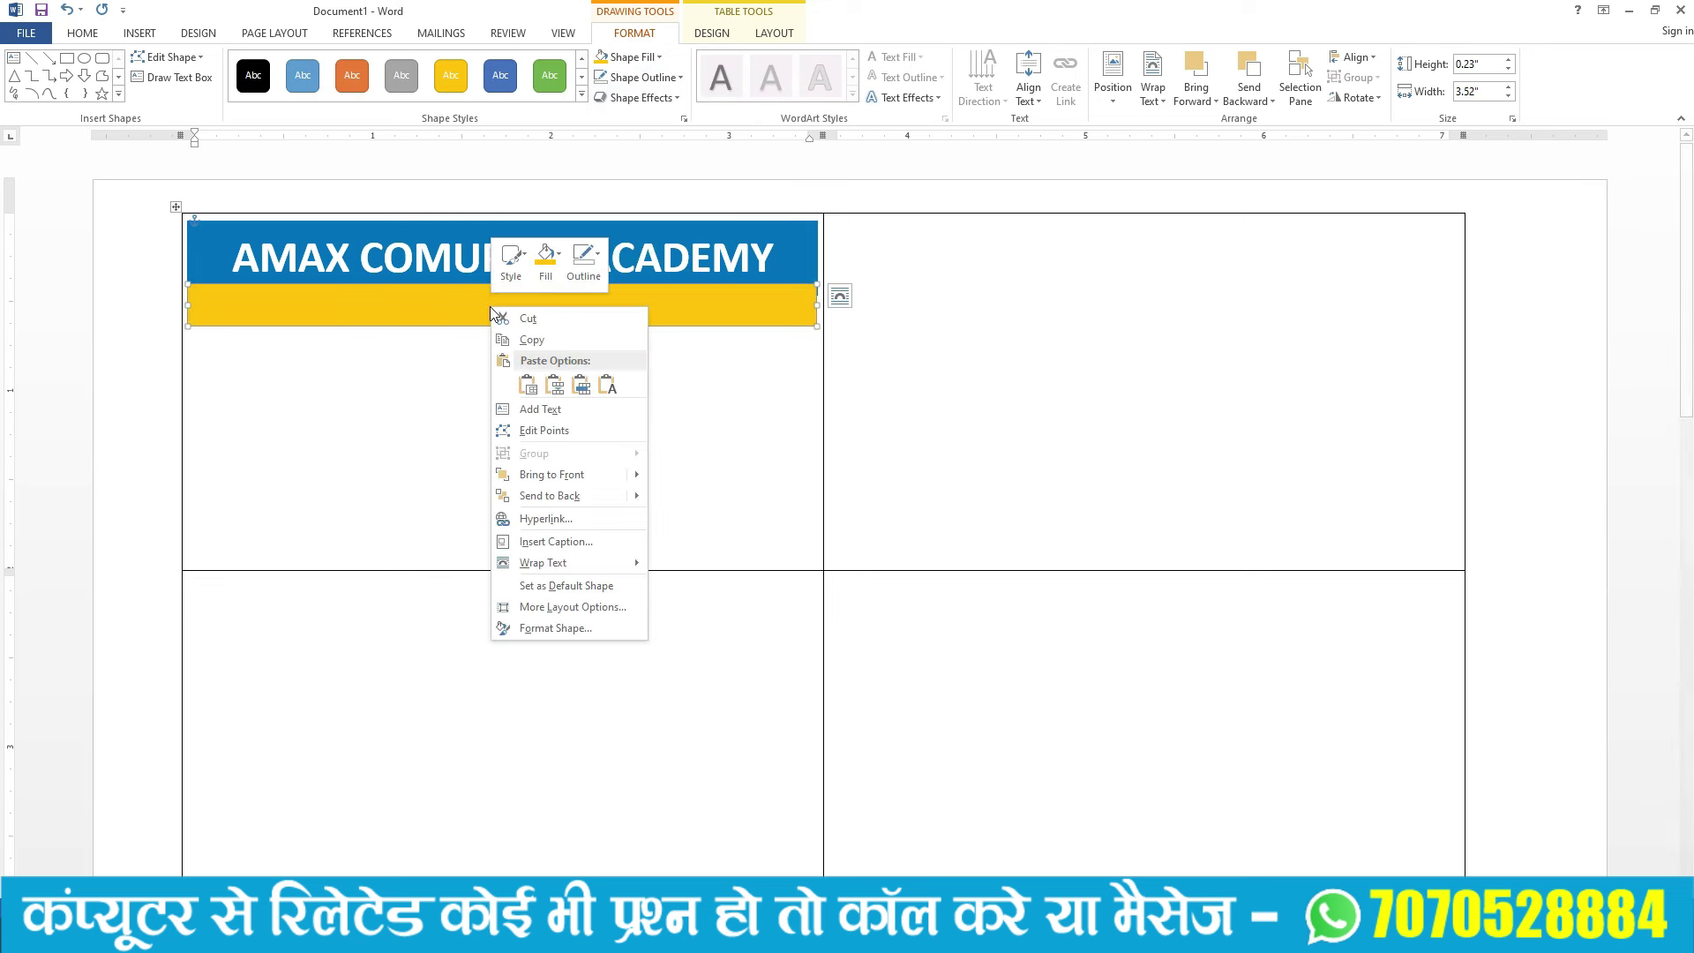
{"action": "left_click", "coordinate": [535, 410]}
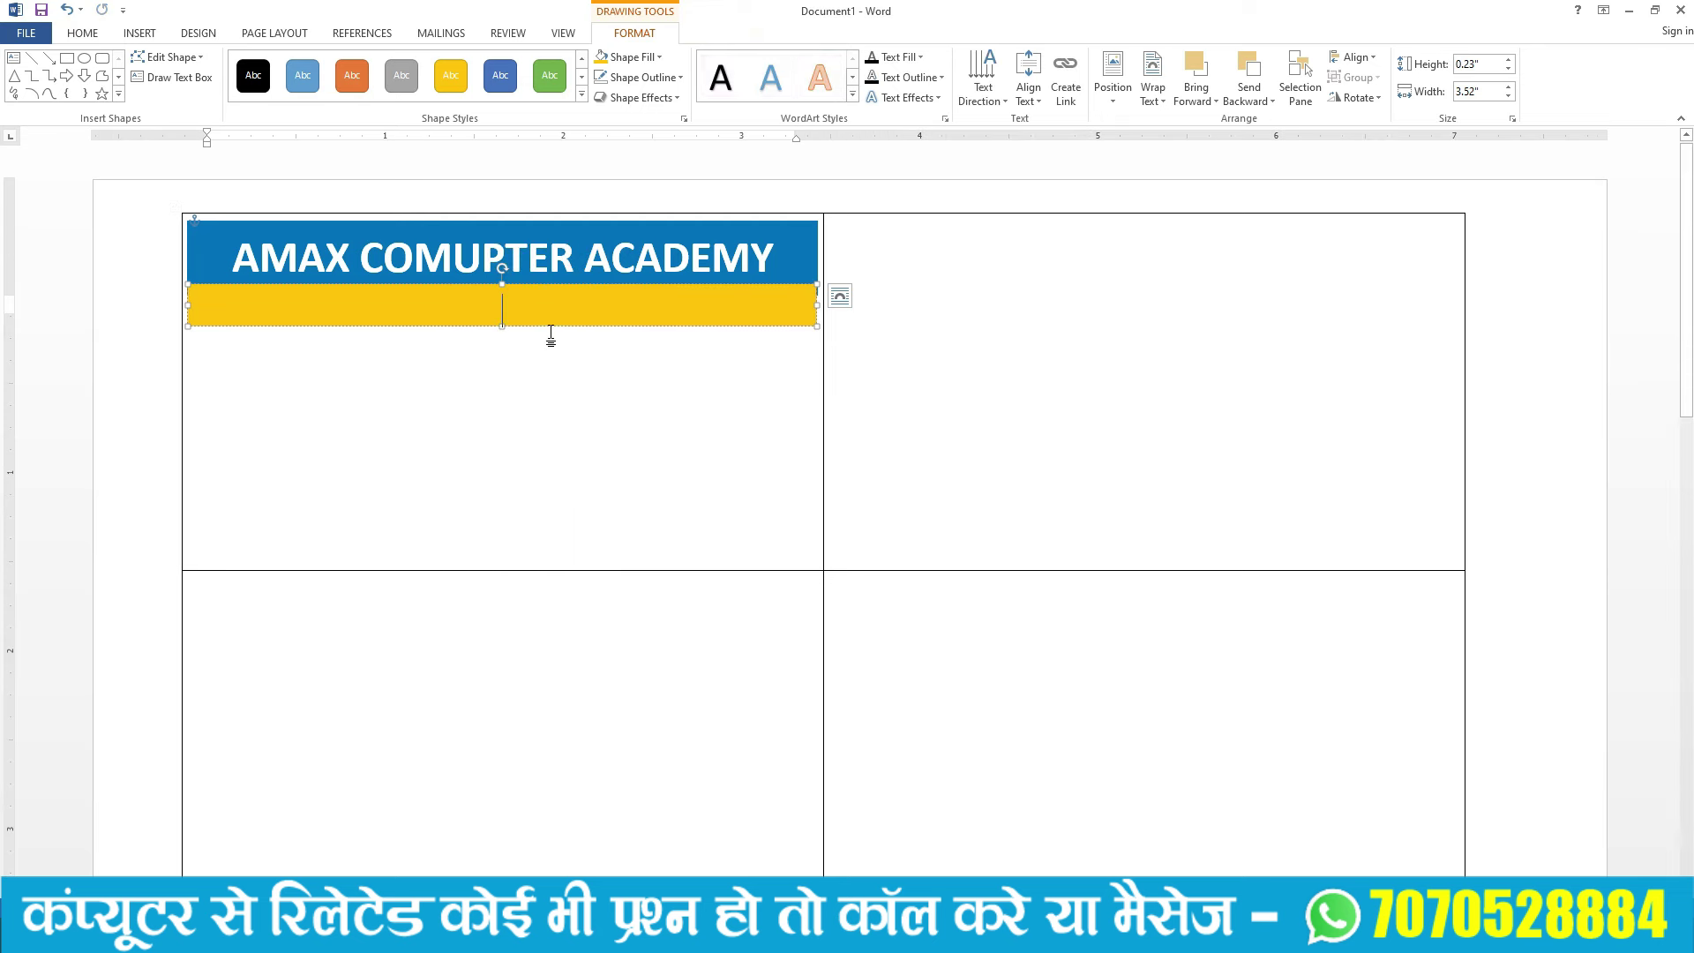
{"action": "type", "text": "c"}
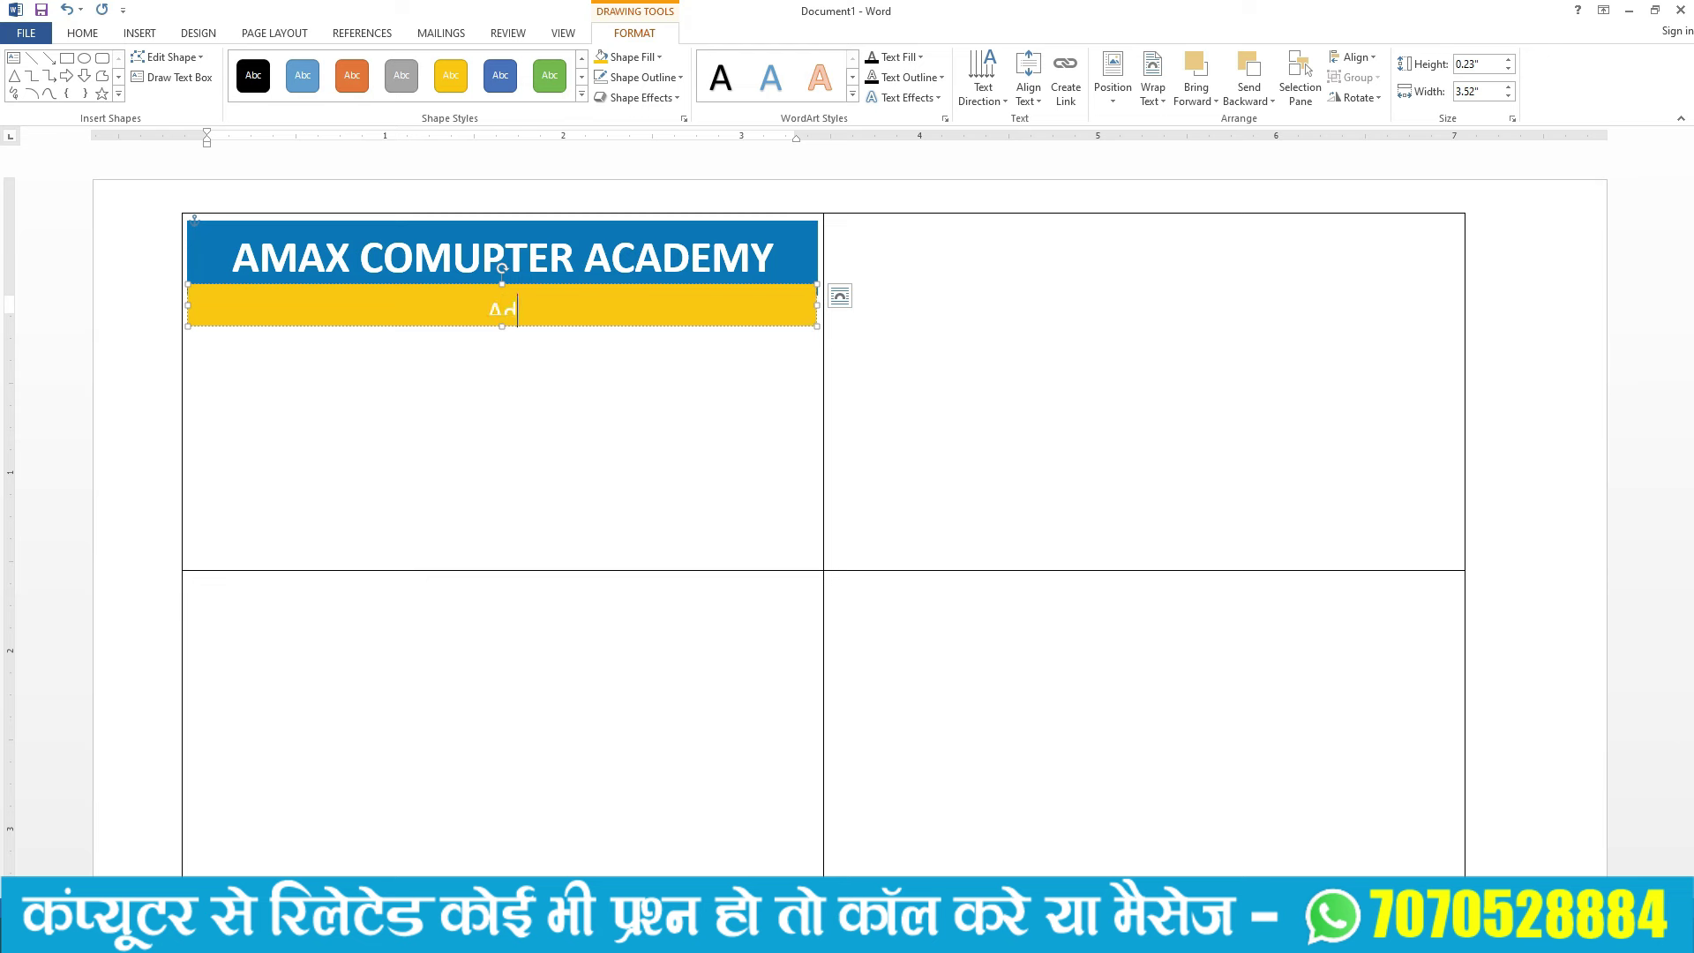
{"action": "type", "text": "ess- Thawe Road GOp"}
{"action": "key", "text": "BackSpace"}
{"action": "key", "text": "BackSpace"}
{"action": "type", "text": "opalganj-841428"}
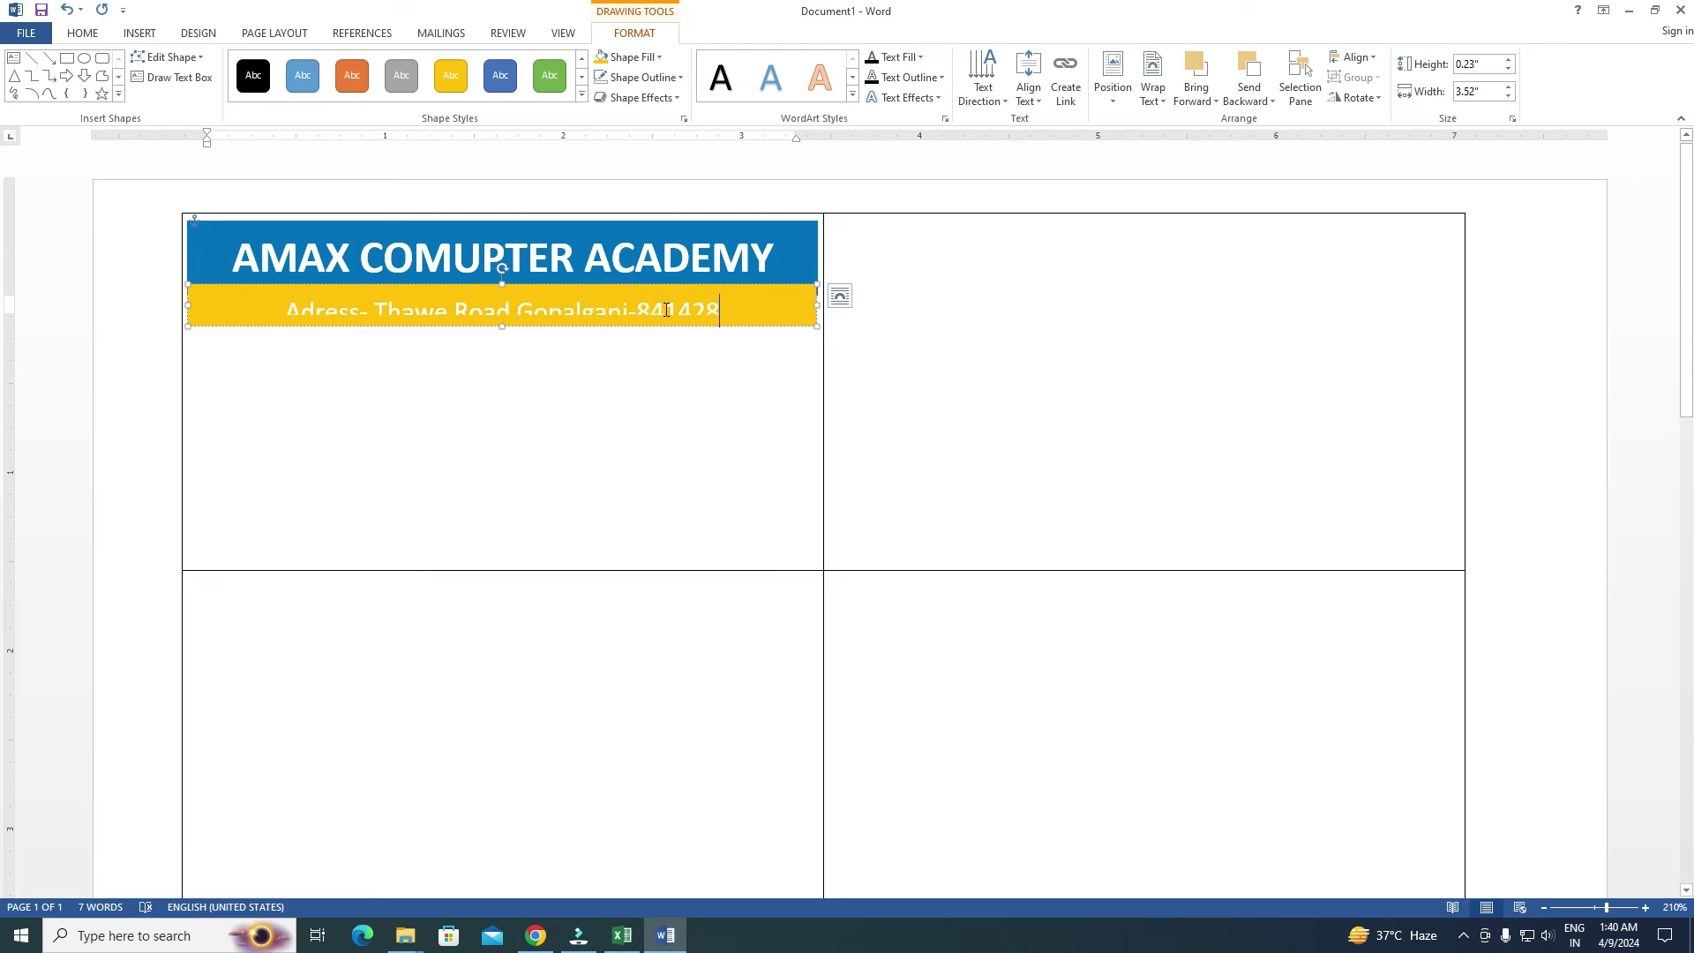
Step: Shrink the address text to 8 pt and colour it red
{"action": "mouse_move", "coordinate": [716, 310]}
{"action": "left_mouse_down"}
{"action": "mouse_move", "coordinate": [442, 340]}
{"action": "mouse_move", "coordinate": [287, 334]}
{"action": "left_mouse_up"}
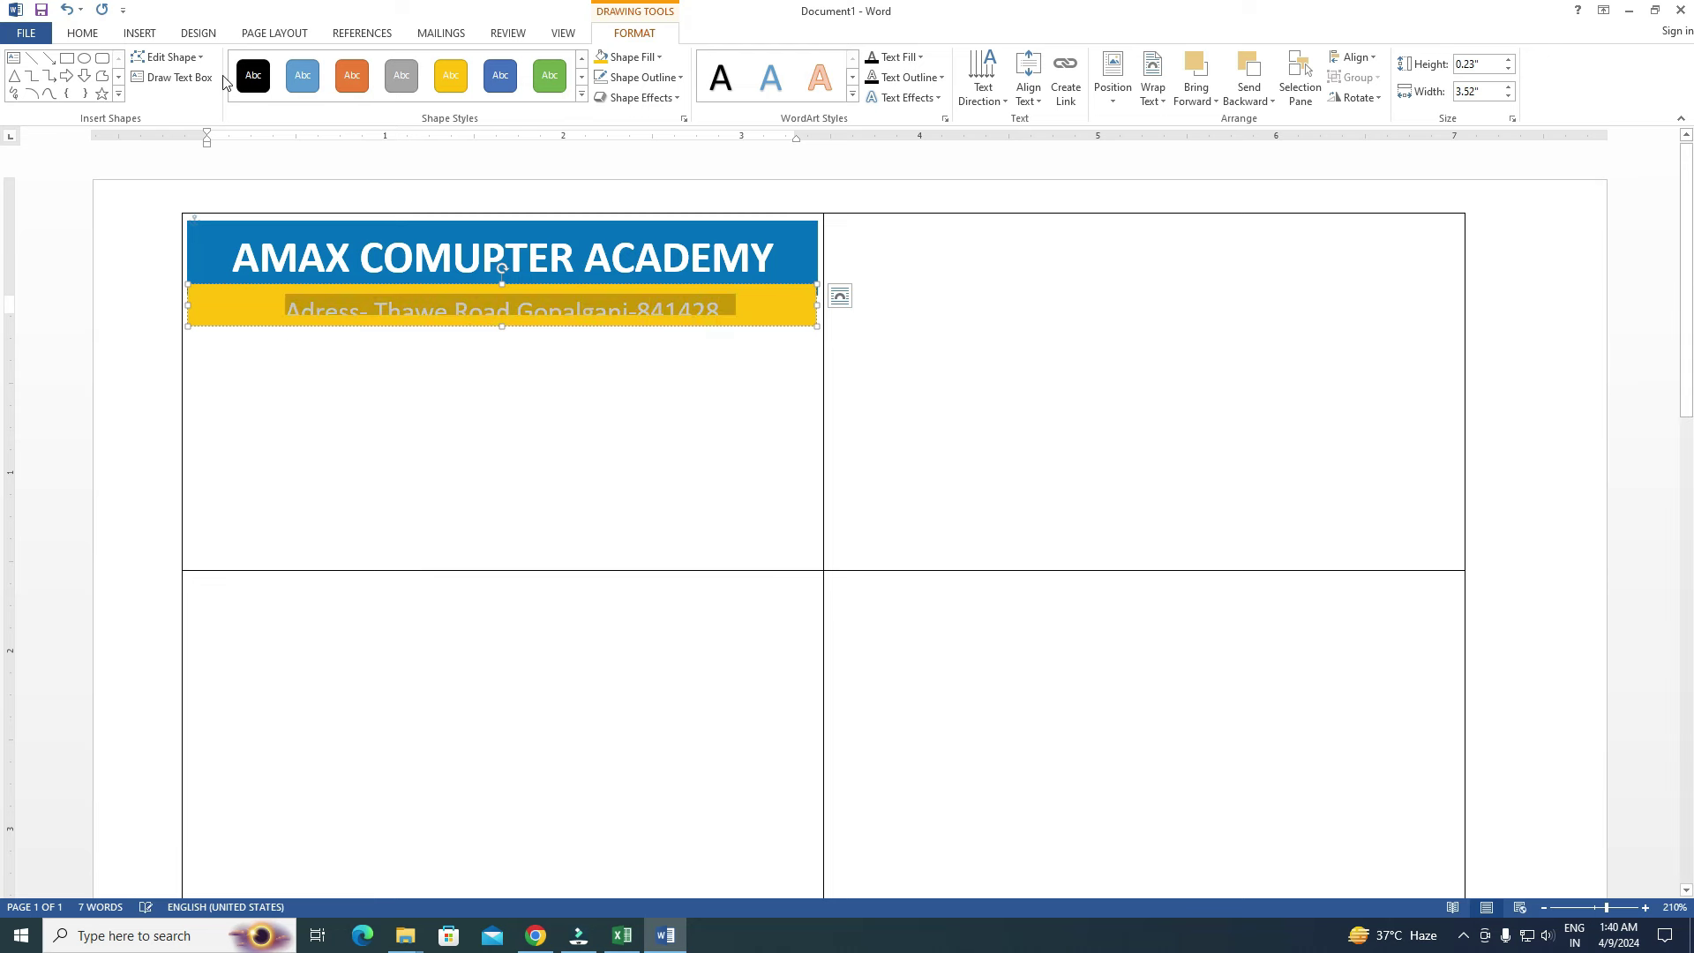
{"action": "left_click", "coordinate": [82, 33]}
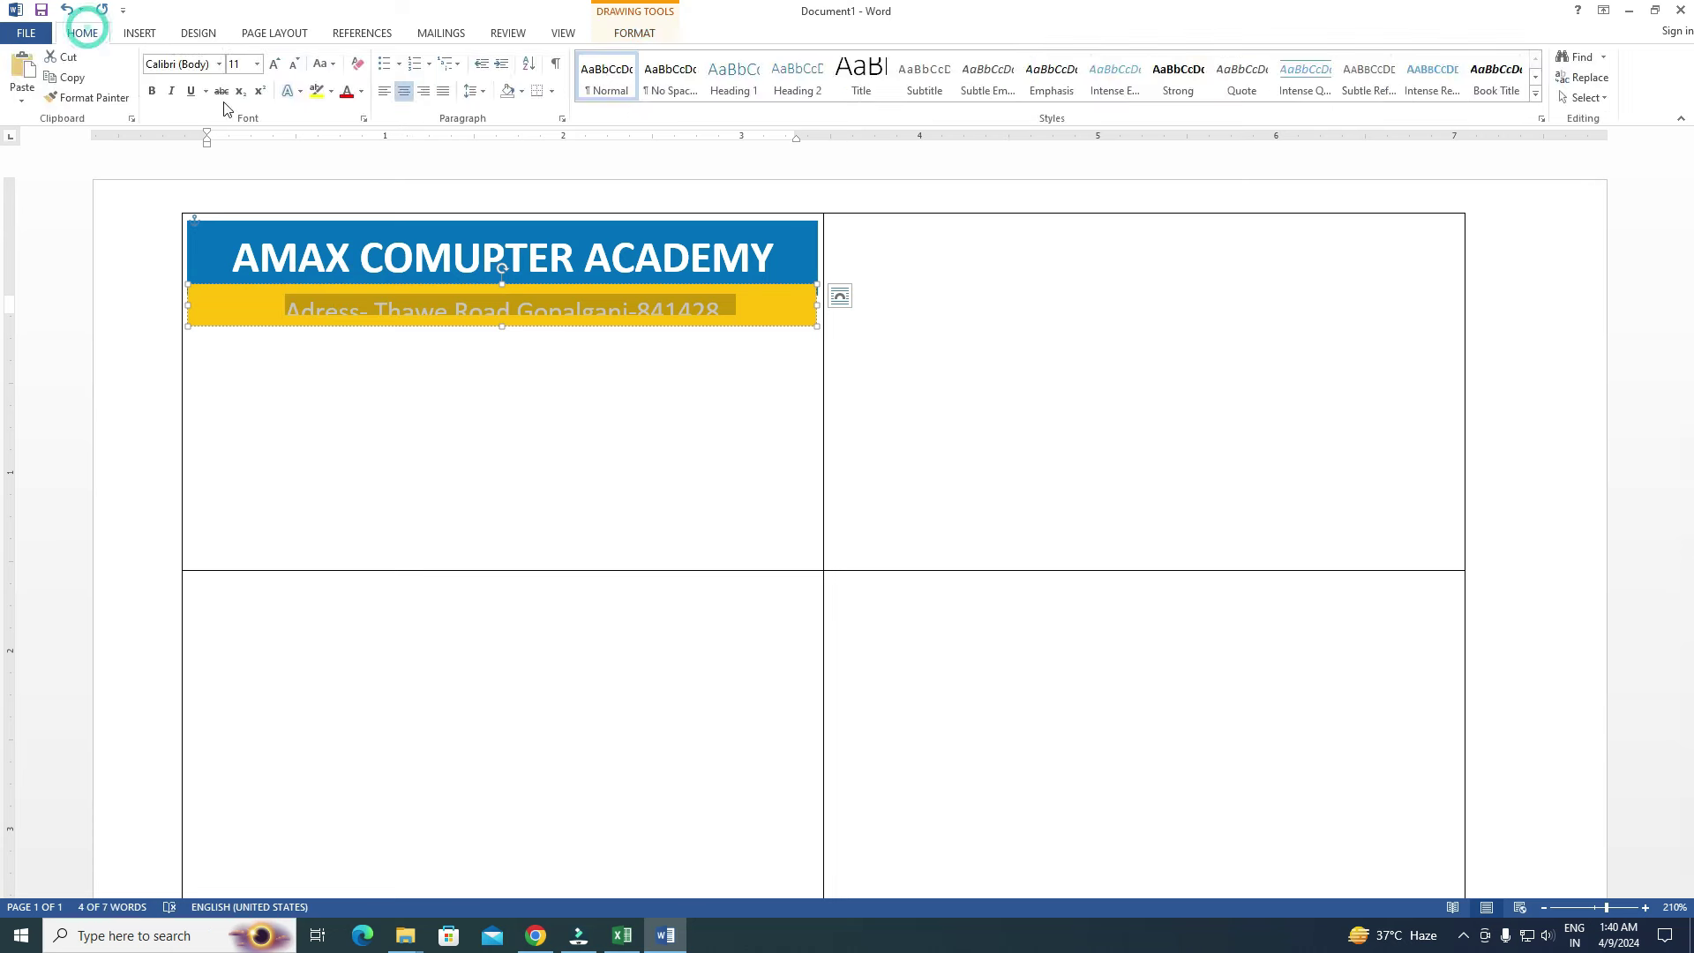
{"action": "left_click", "coordinate": [296, 64]}
{"action": "left_click", "coordinate": [297, 65]}
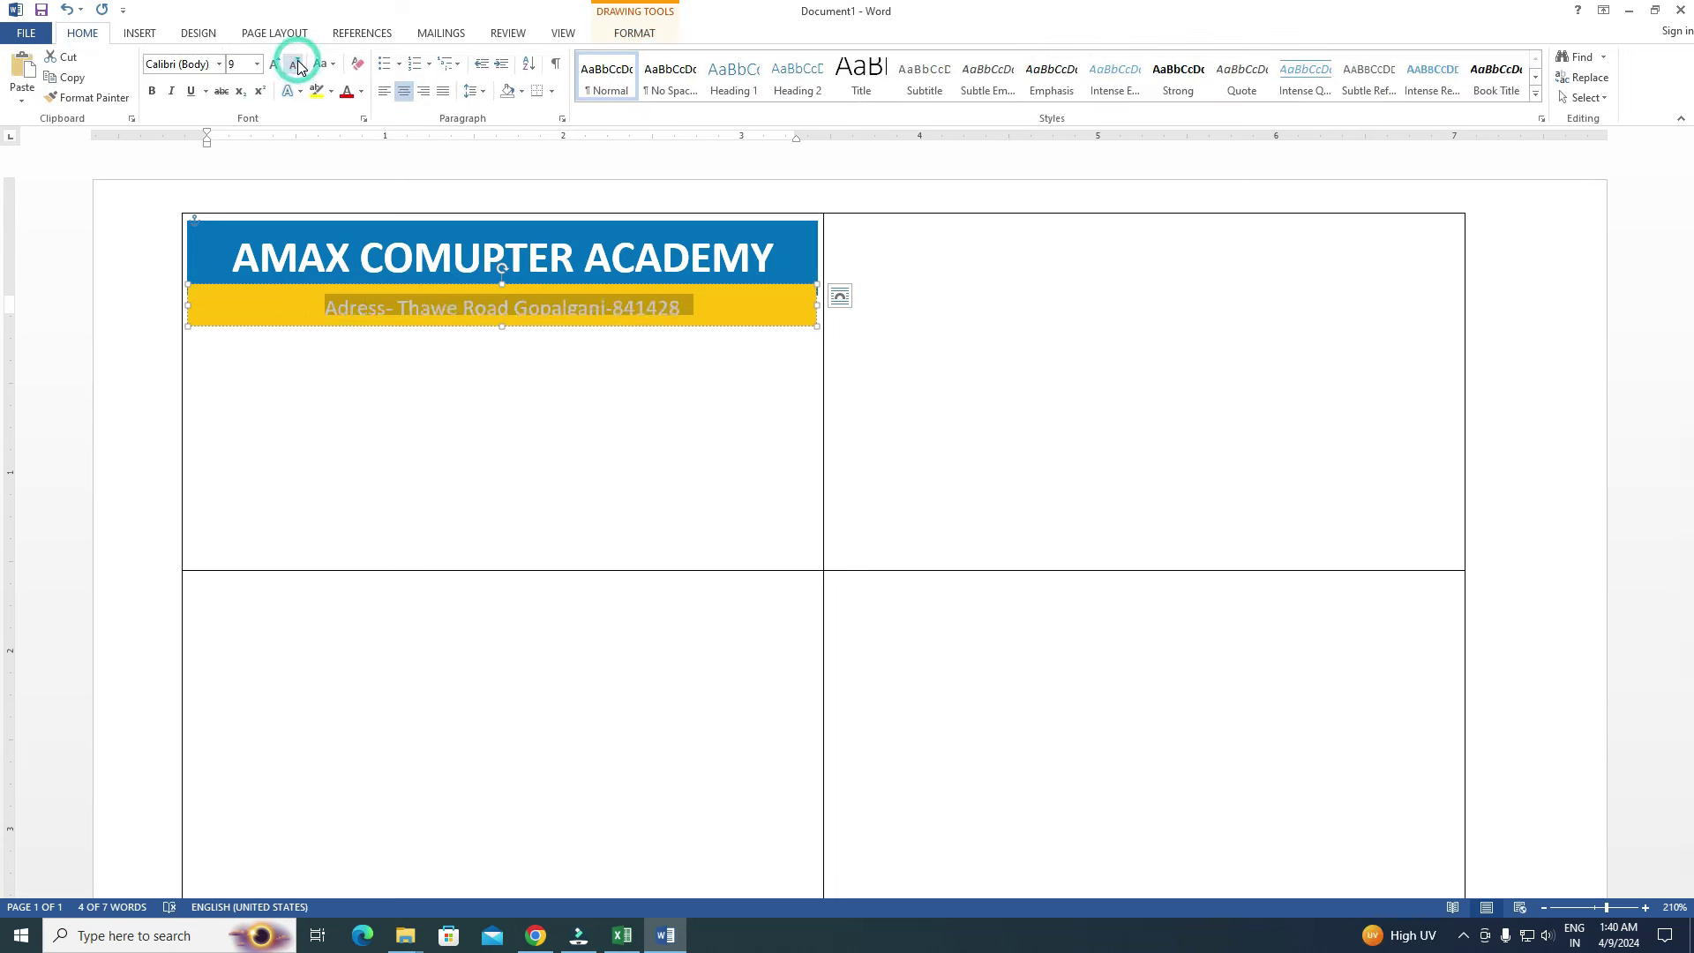
{"action": "left_click", "coordinate": [361, 91]}
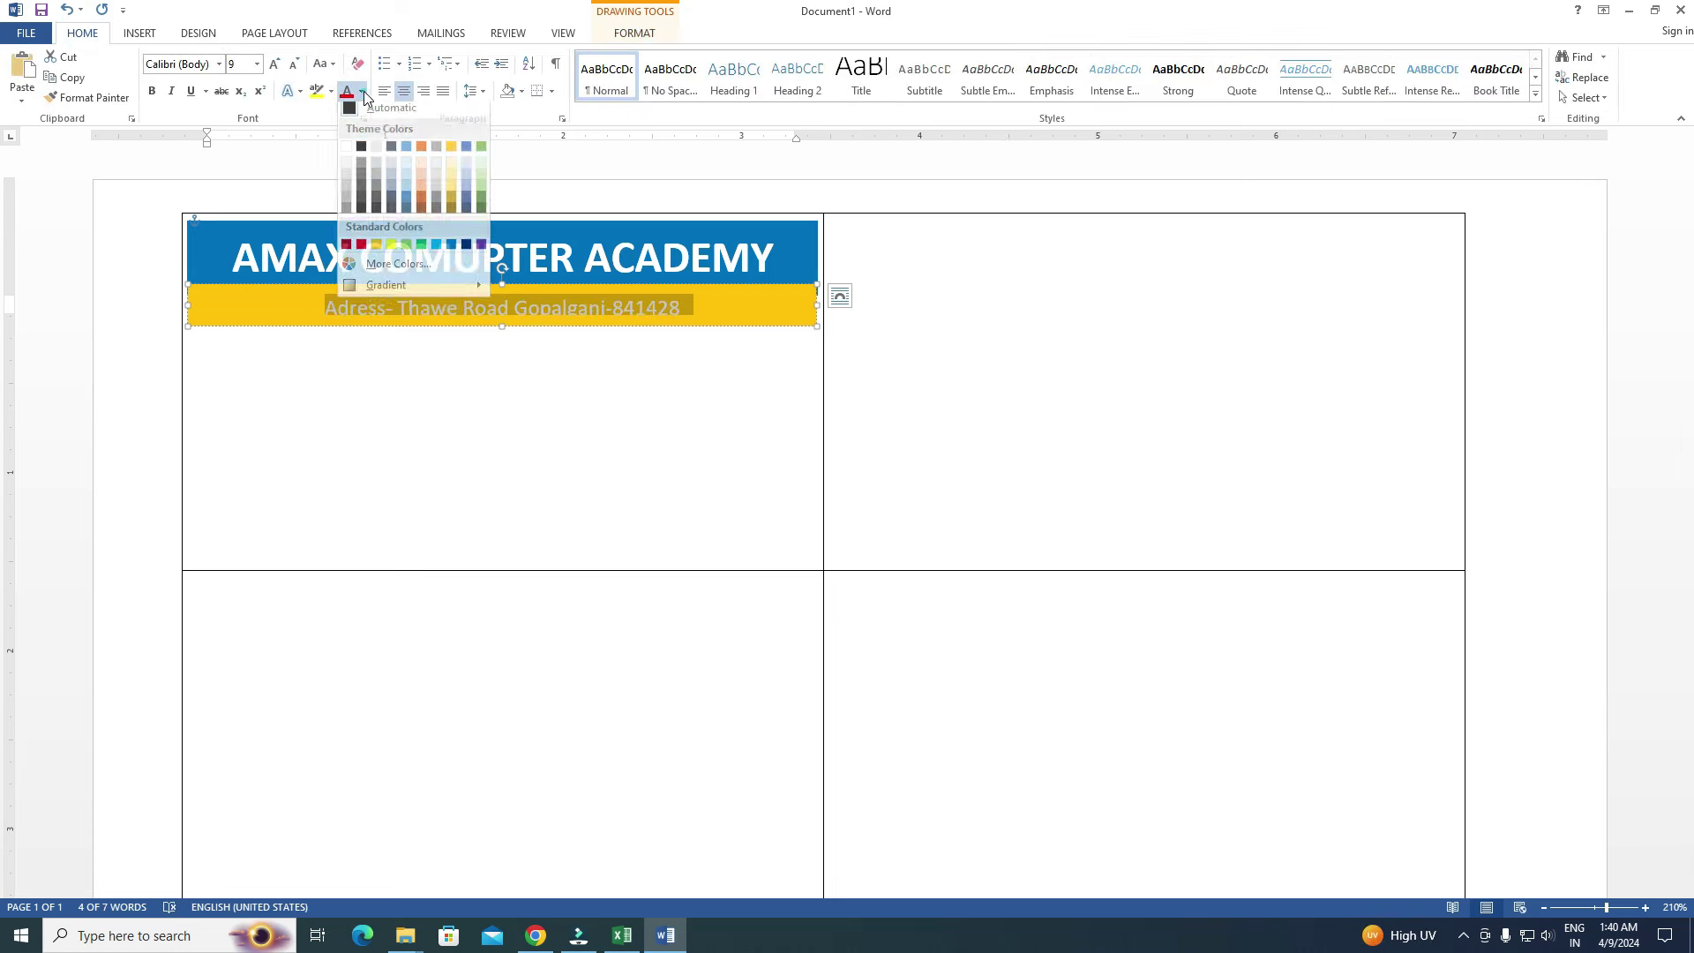
{"action": "left_click", "coordinate": [361, 251]}
{"action": "left_click", "coordinate": [296, 67]}
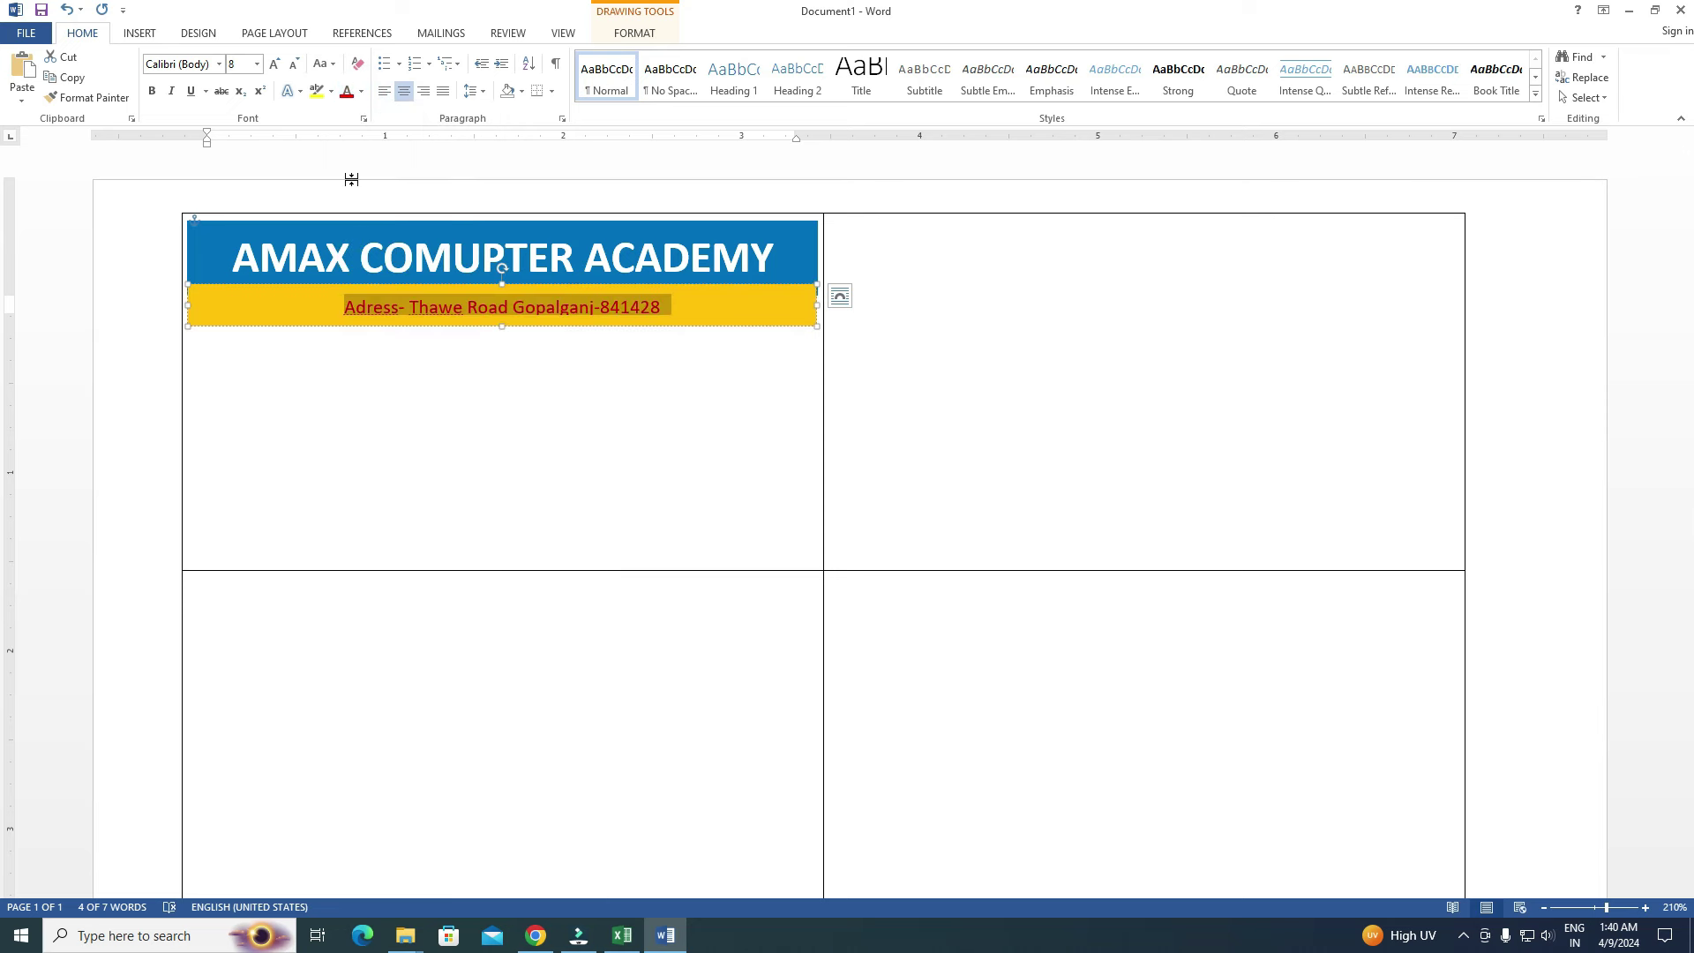
{"action": "left_click", "coordinate": [454, 315]}
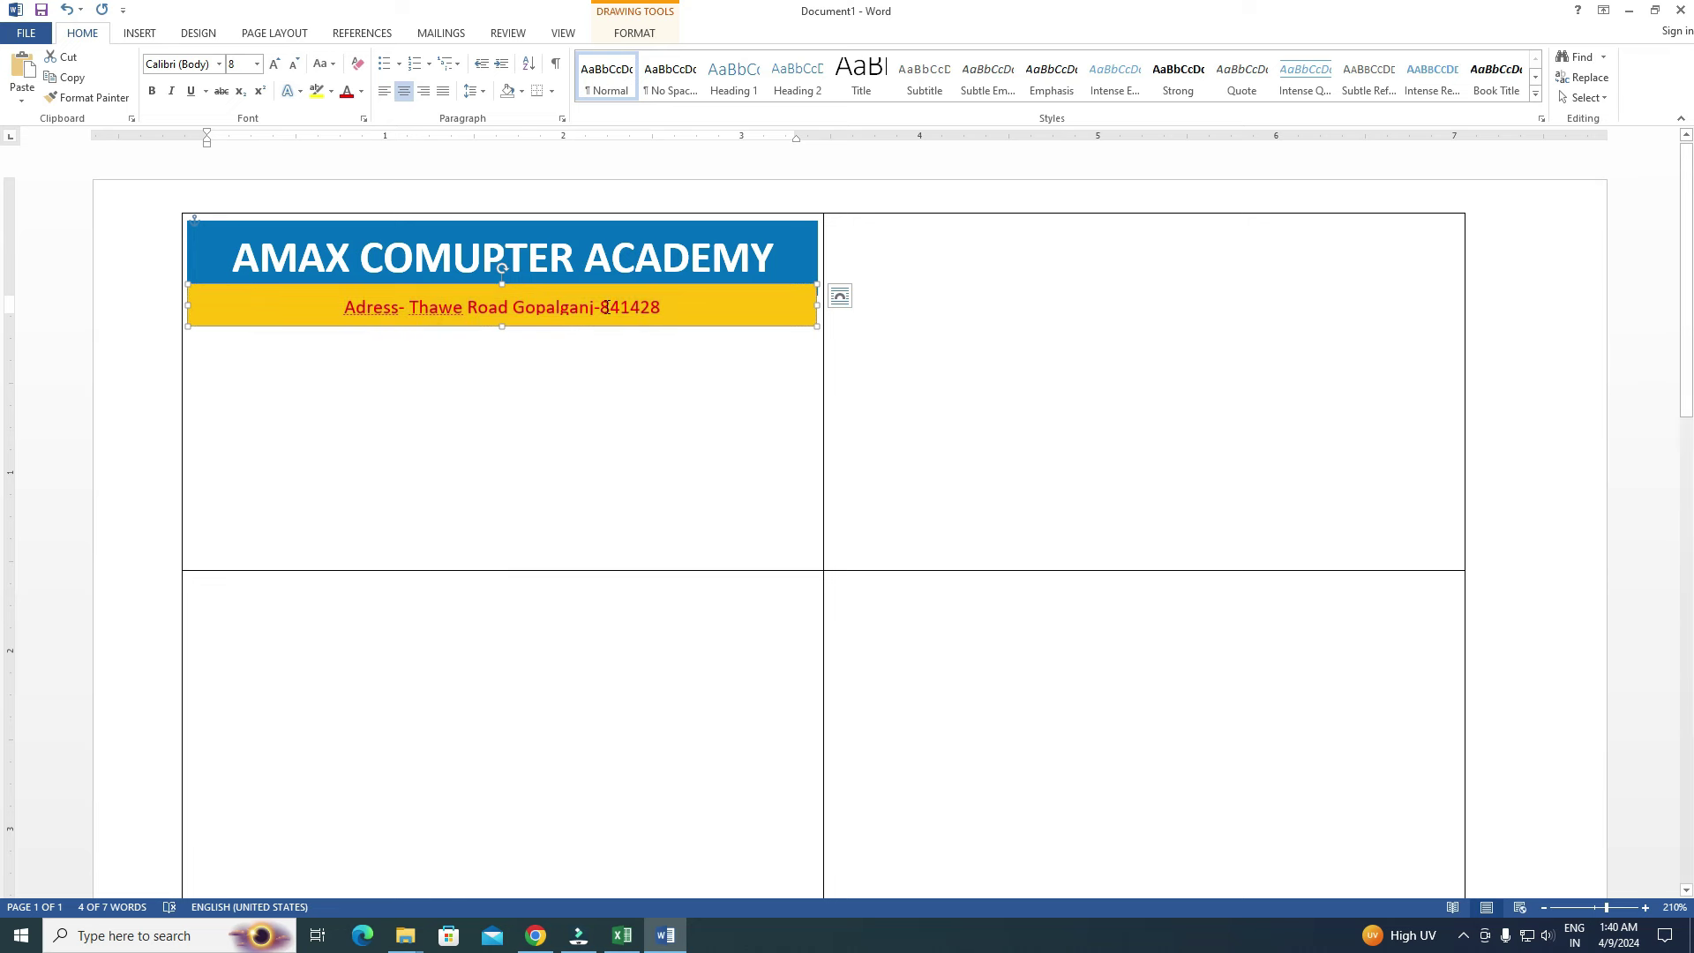
Step: Draw a small rectangle and position it just under the yellow address bar
{"action": "left_click", "coordinate": [150, 35]}
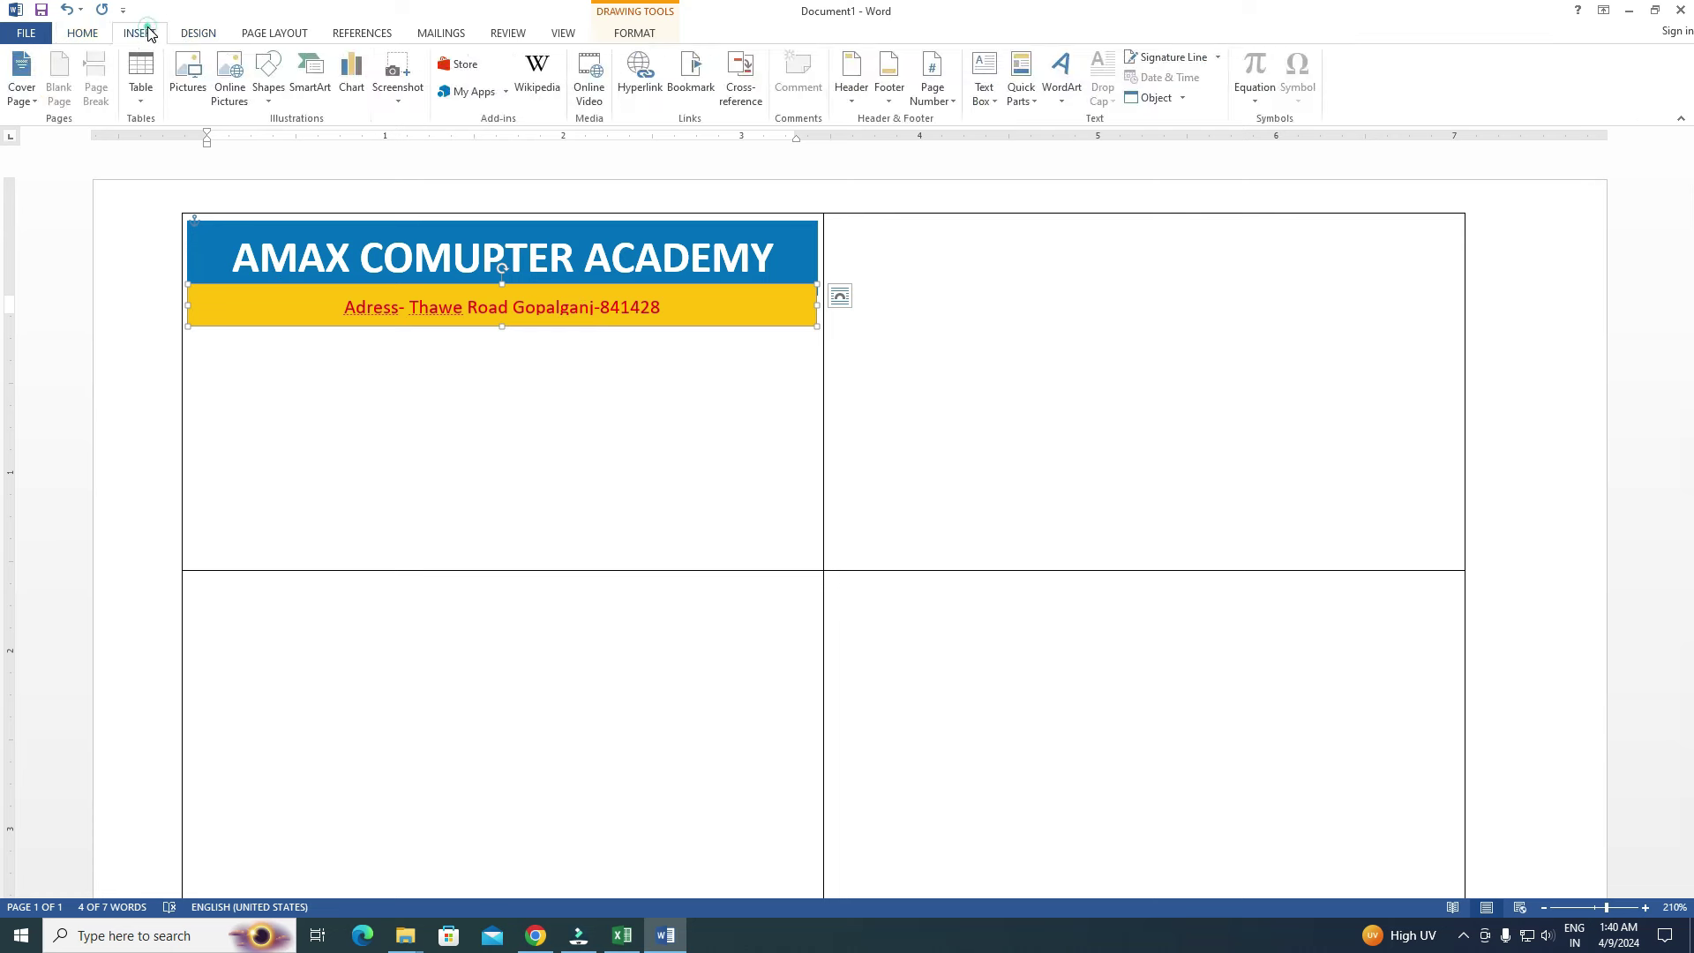
{"action": "left_click", "coordinate": [266, 92]}
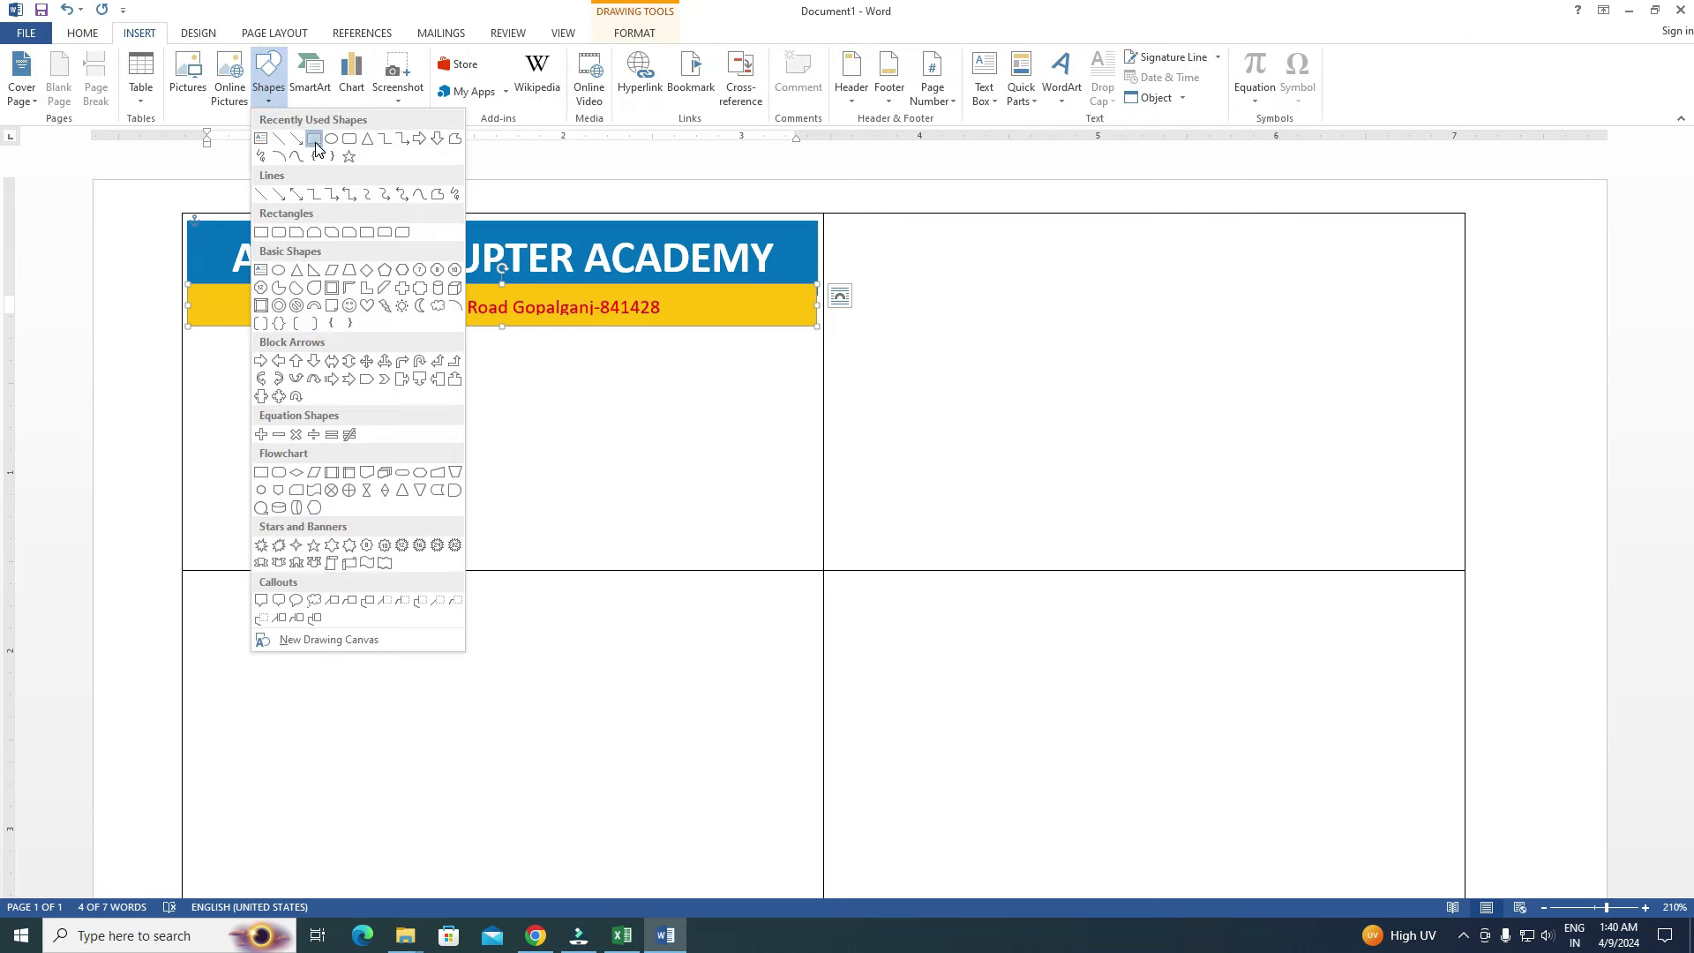
{"action": "left_click", "coordinate": [316, 144]}
{"action": "mouse_move", "coordinate": [434, 322]}
{"action": "left_mouse_down"}
{"action": "mouse_move", "coordinate": [568, 351]}
{"action": "mouse_move", "coordinate": [504, 354]}
{"action": "left_mouse_up"}
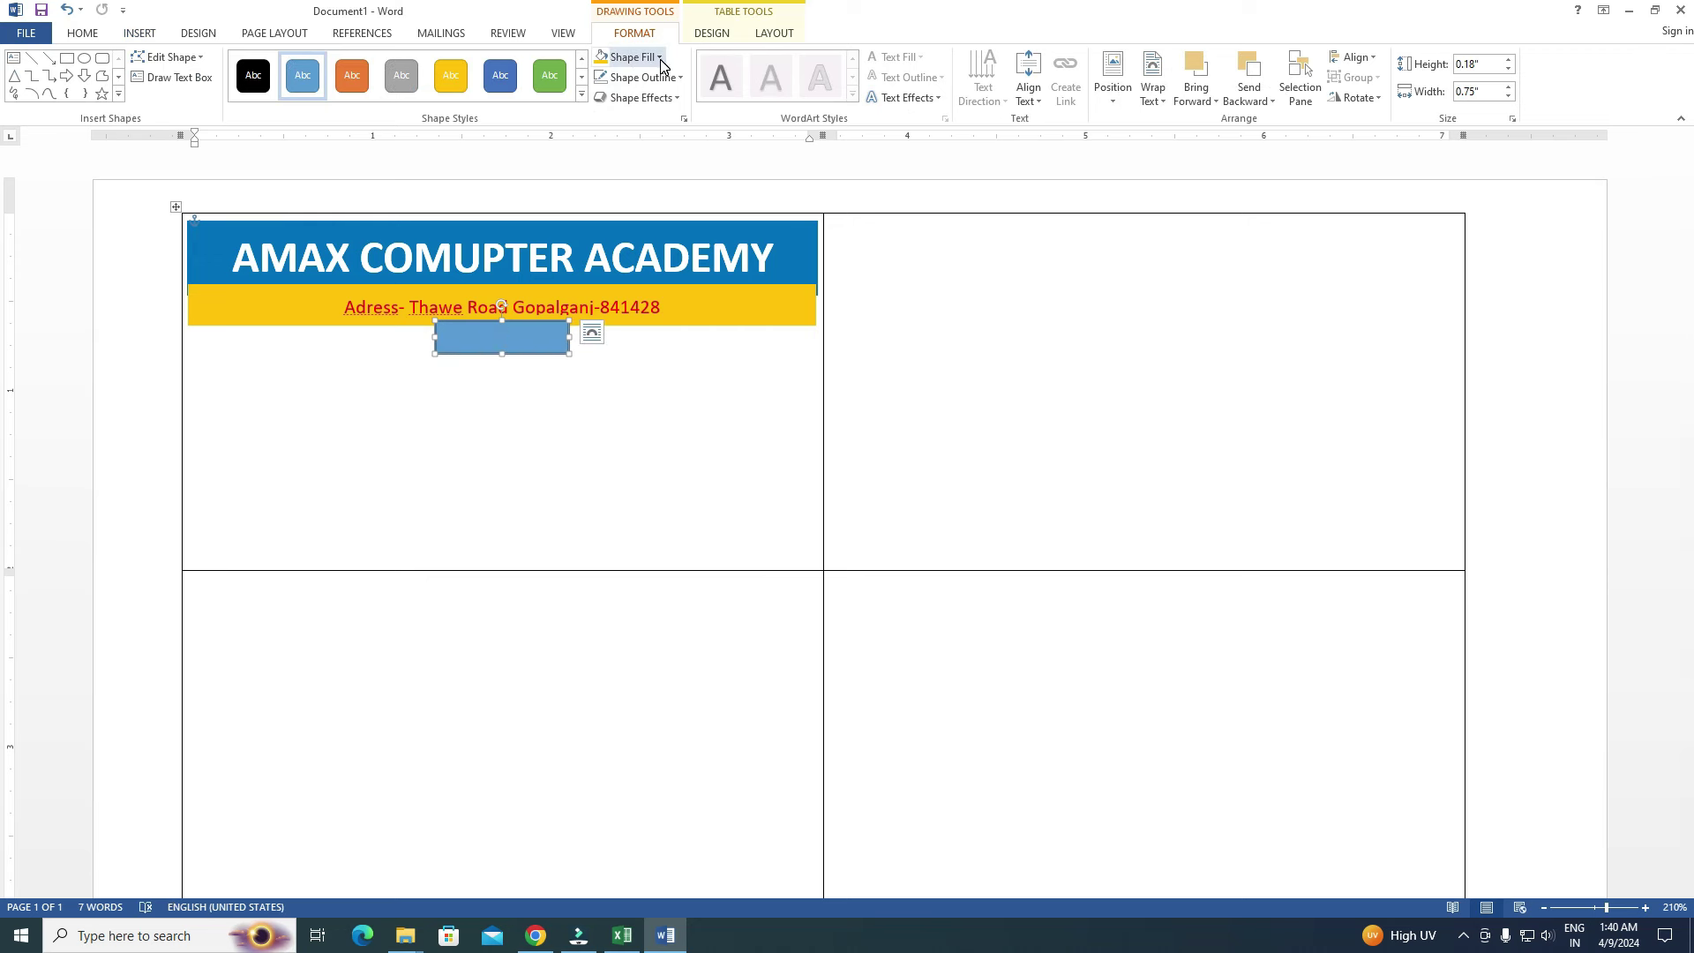
{"action": "left_click_drag", "start_coordinate": [525, 343], "coordinate": [528, 356]}
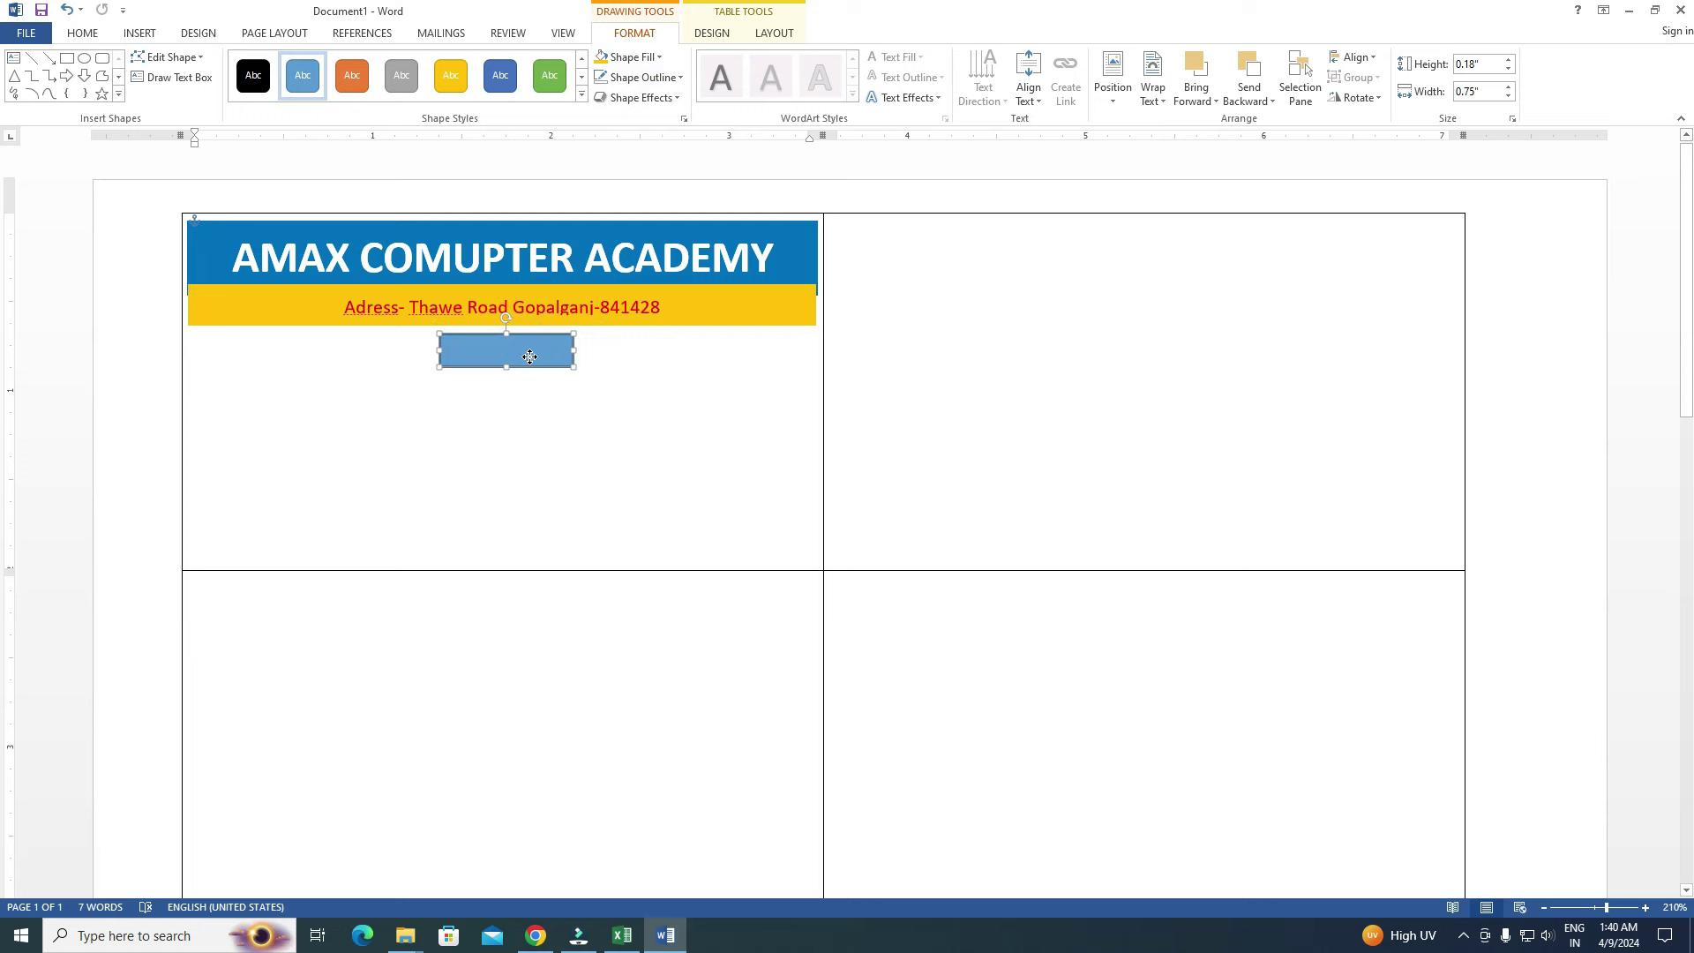
Step: Fill the rectangle red and give it no separate outline
{"action": "left_click", "coordinate": [658, 57]}
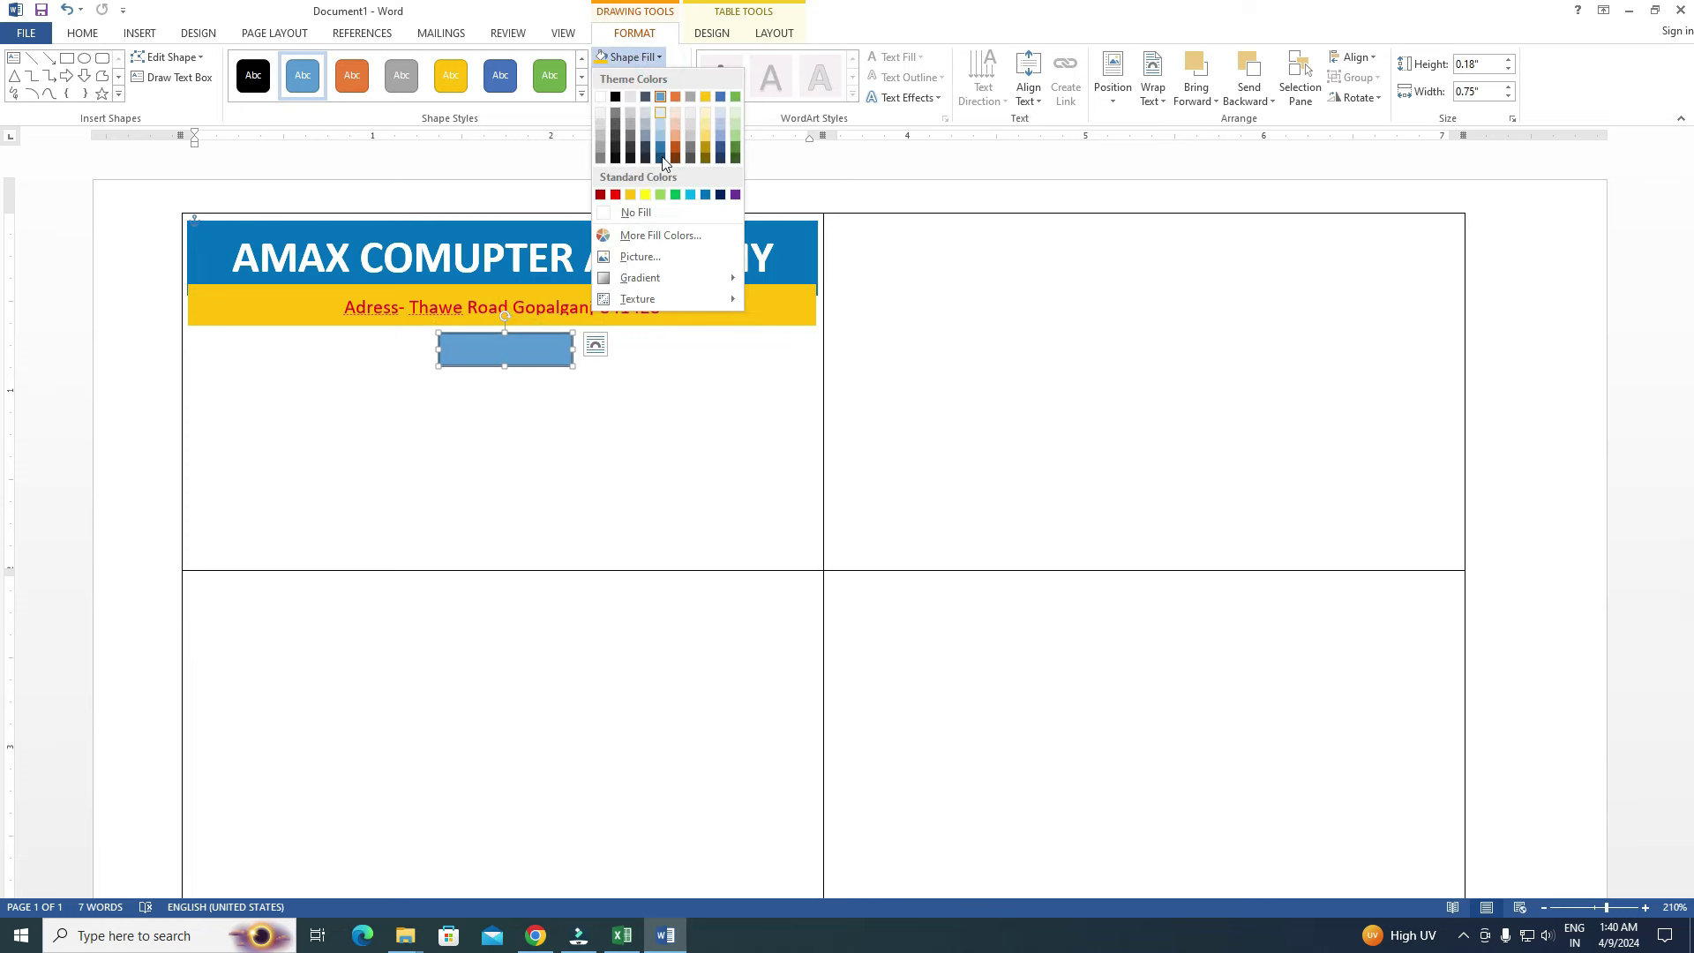
{"action": "left_click", "coordinate": [616, 195]}
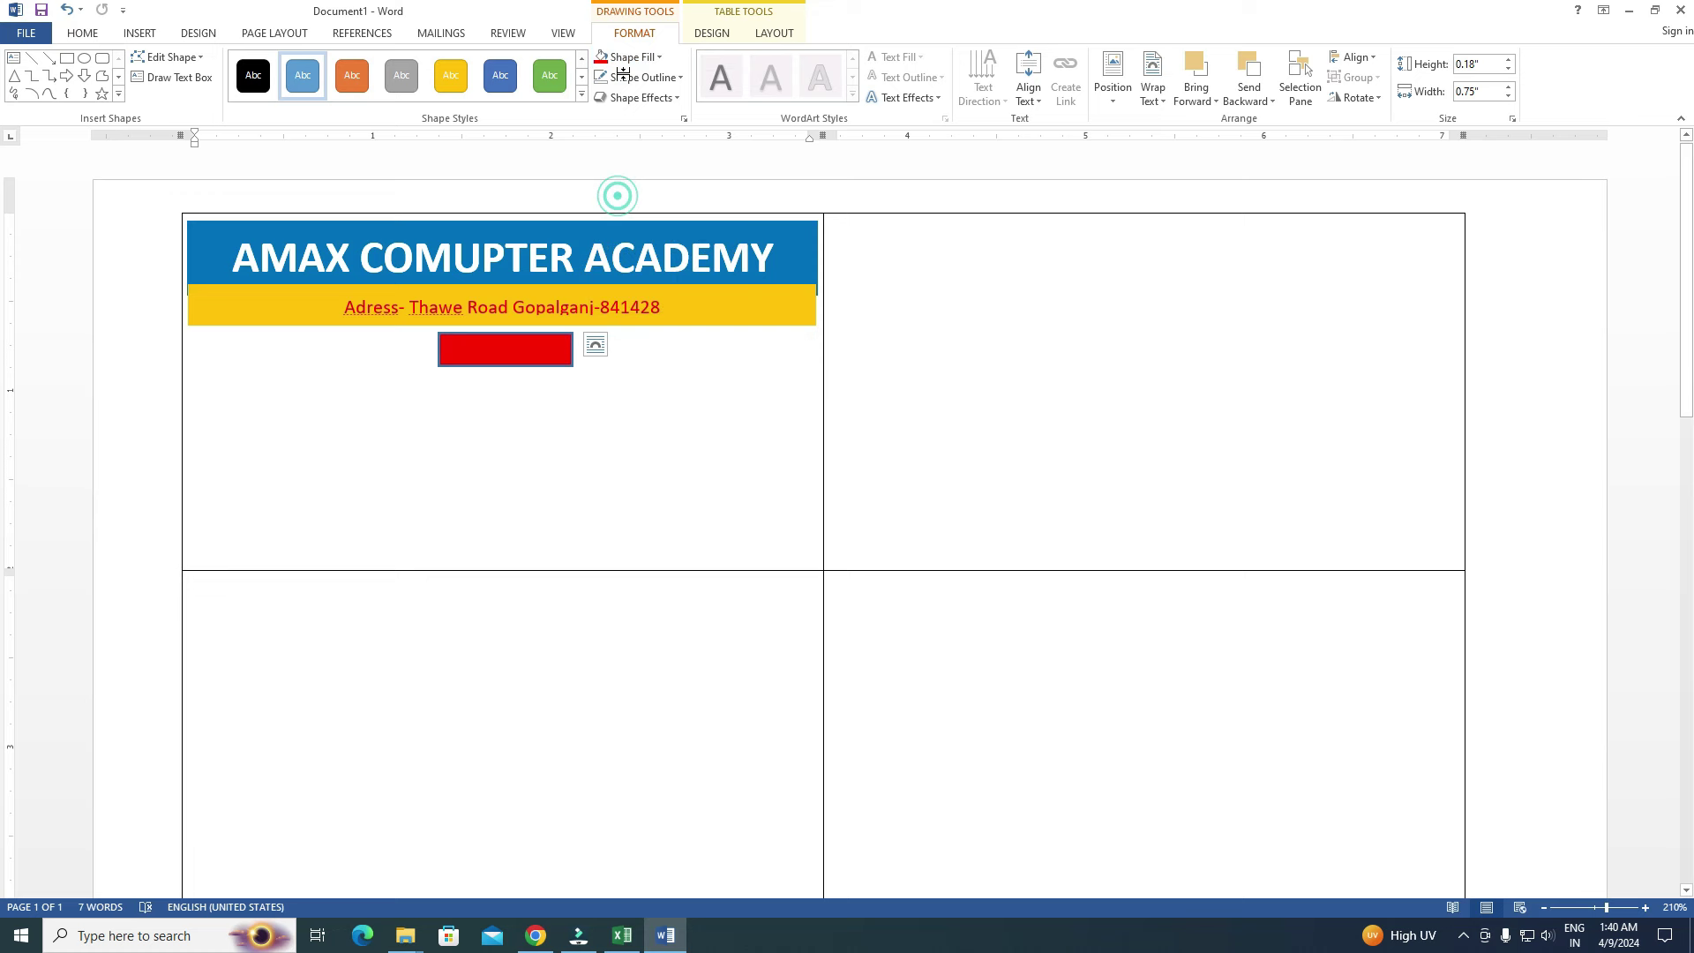
{"action": "left_click", "coordinate": [677, 78]}
{"action": "left_click", "coordinate": [646, 232]}
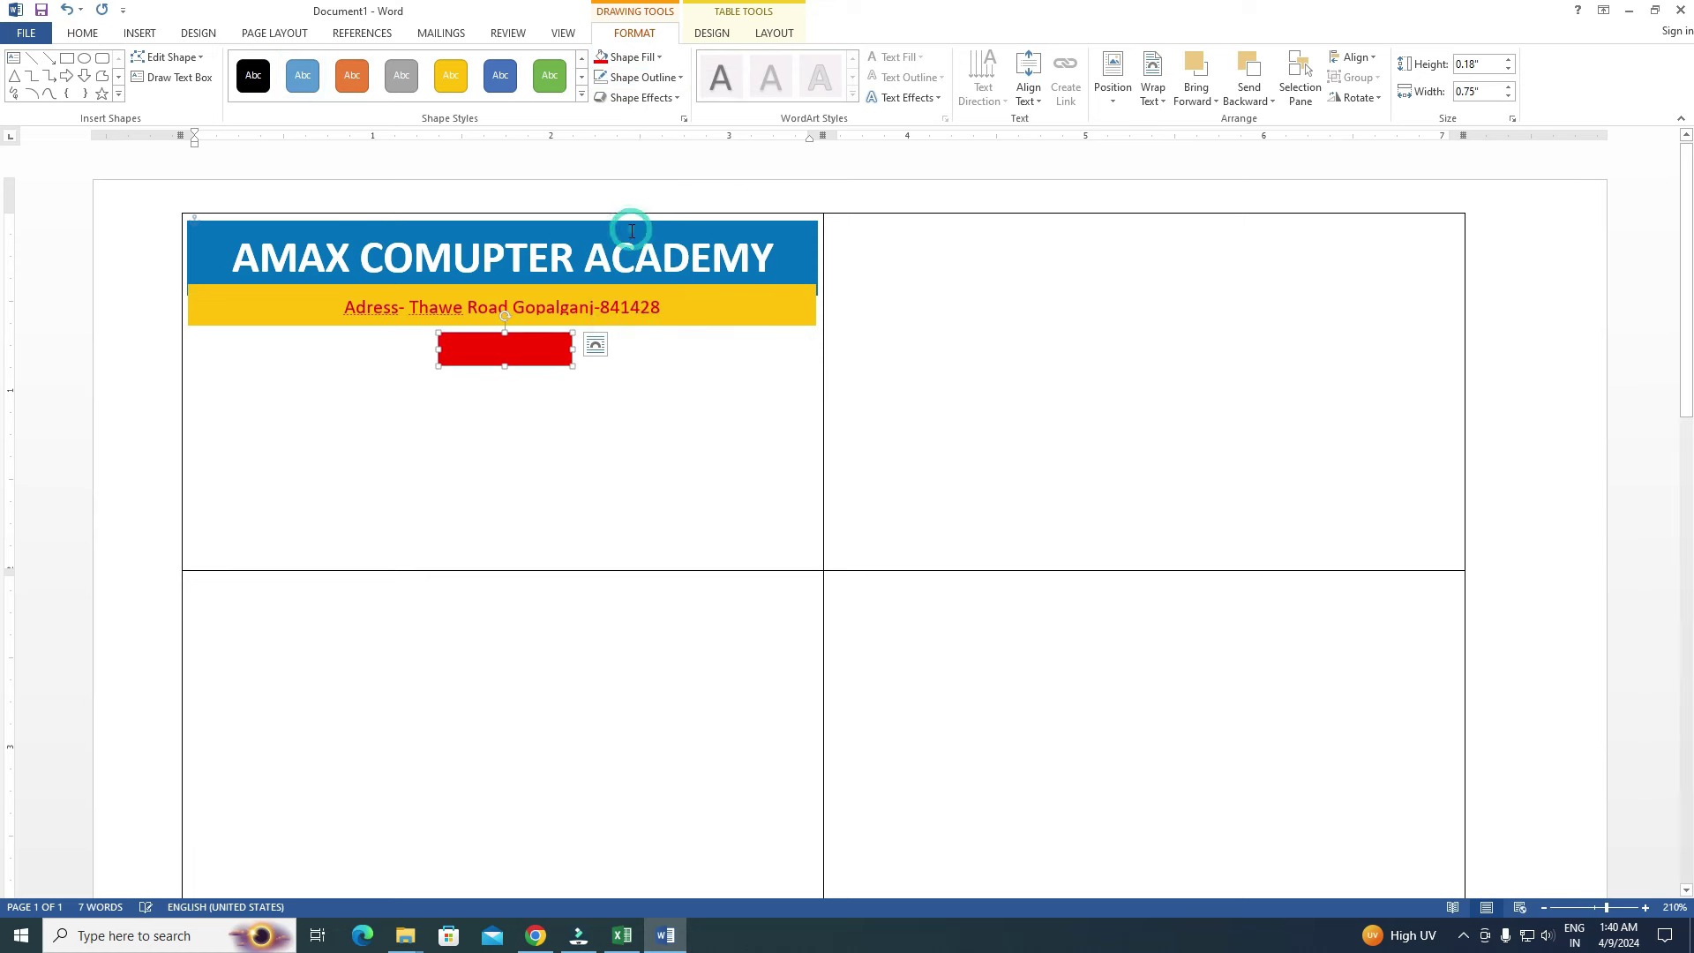
Step: Add the text 'ID Card' inside the red rectangle and shrink its font
{"action": "right_click", "coordinate": [524, 355]}
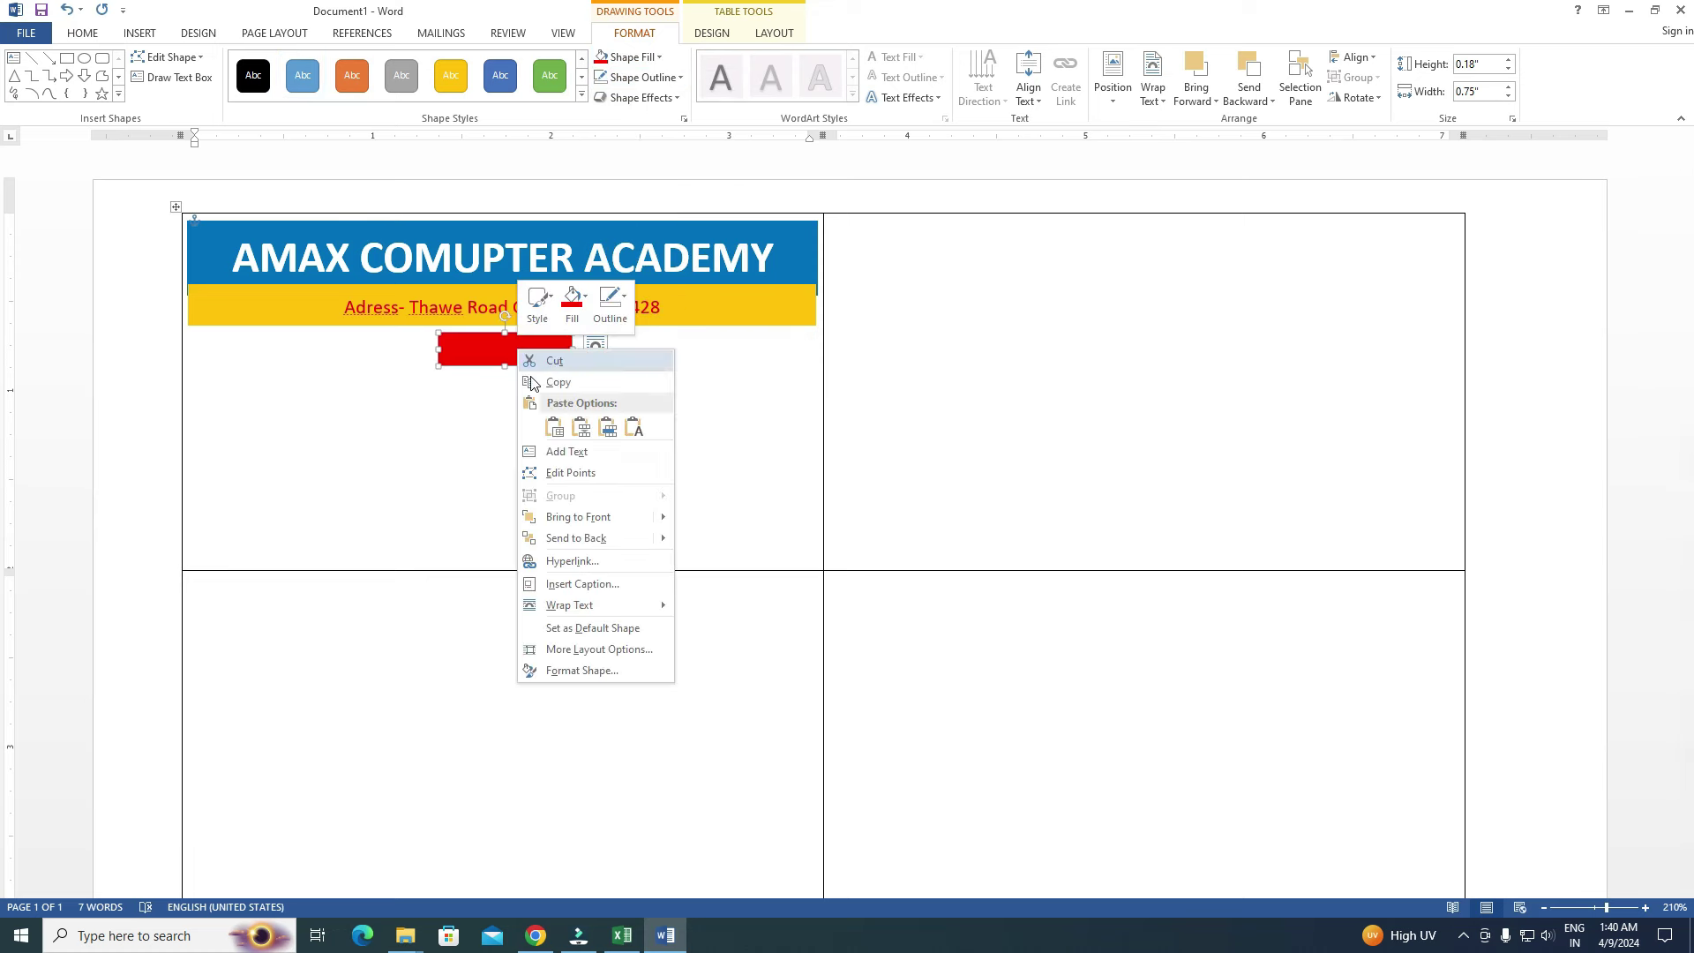
{"action": "left_click", "coordinate": [559, 453]}
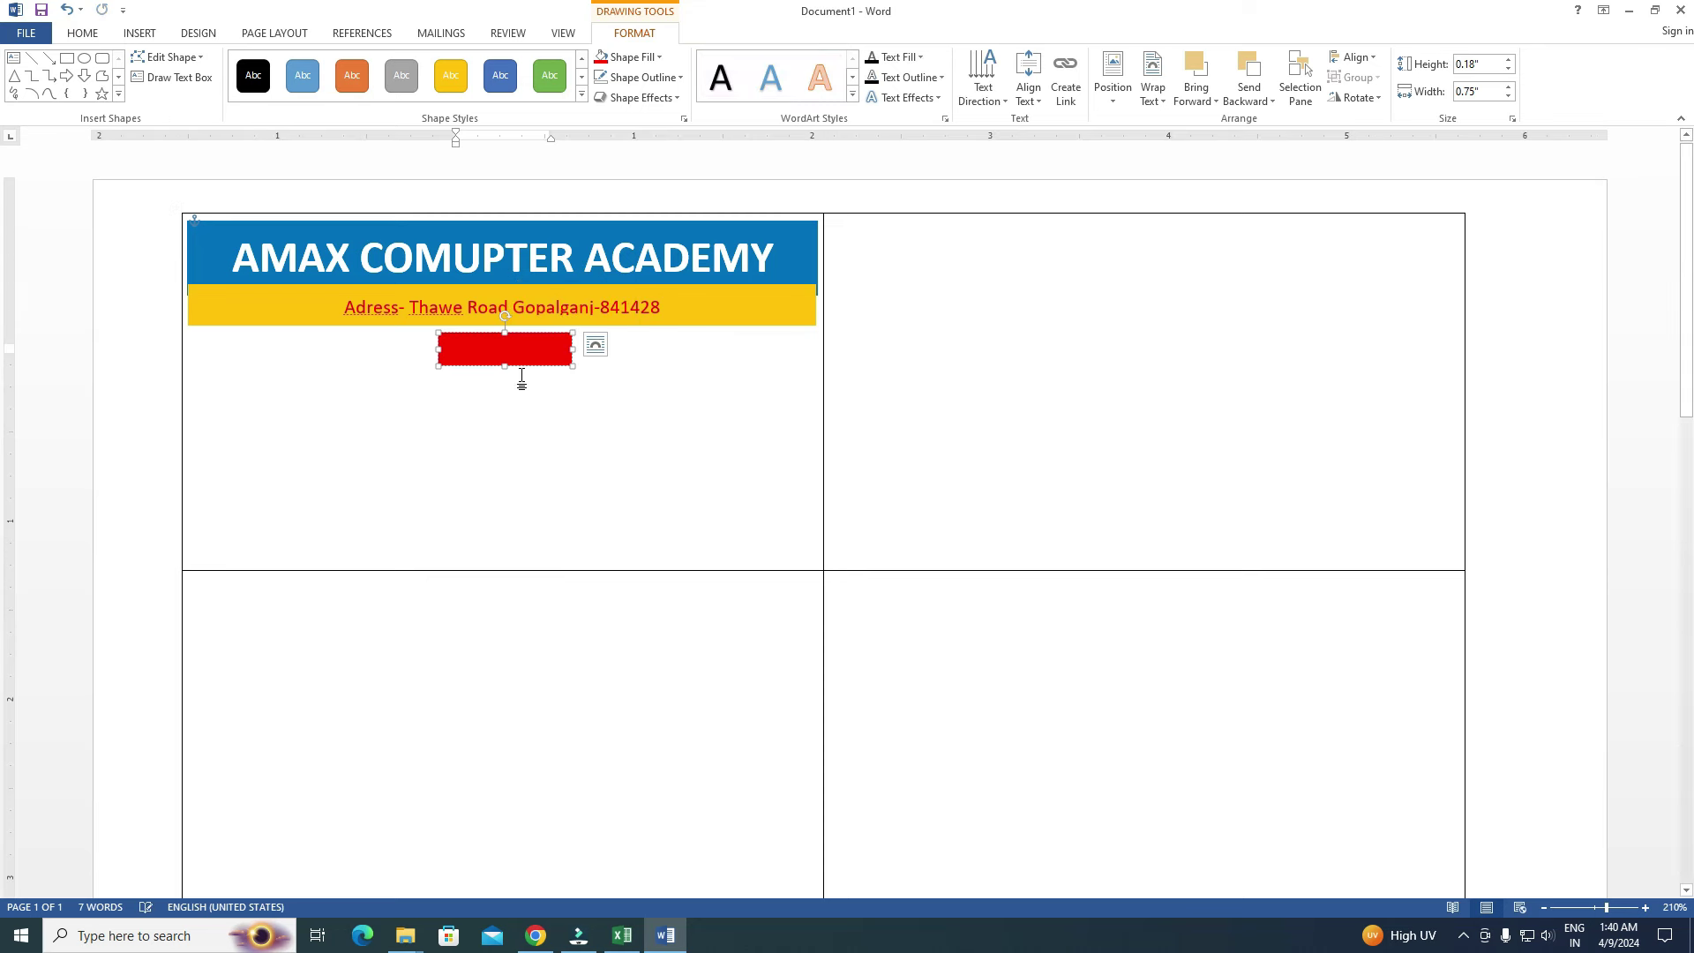
{"action": "type", "text": "ID"}
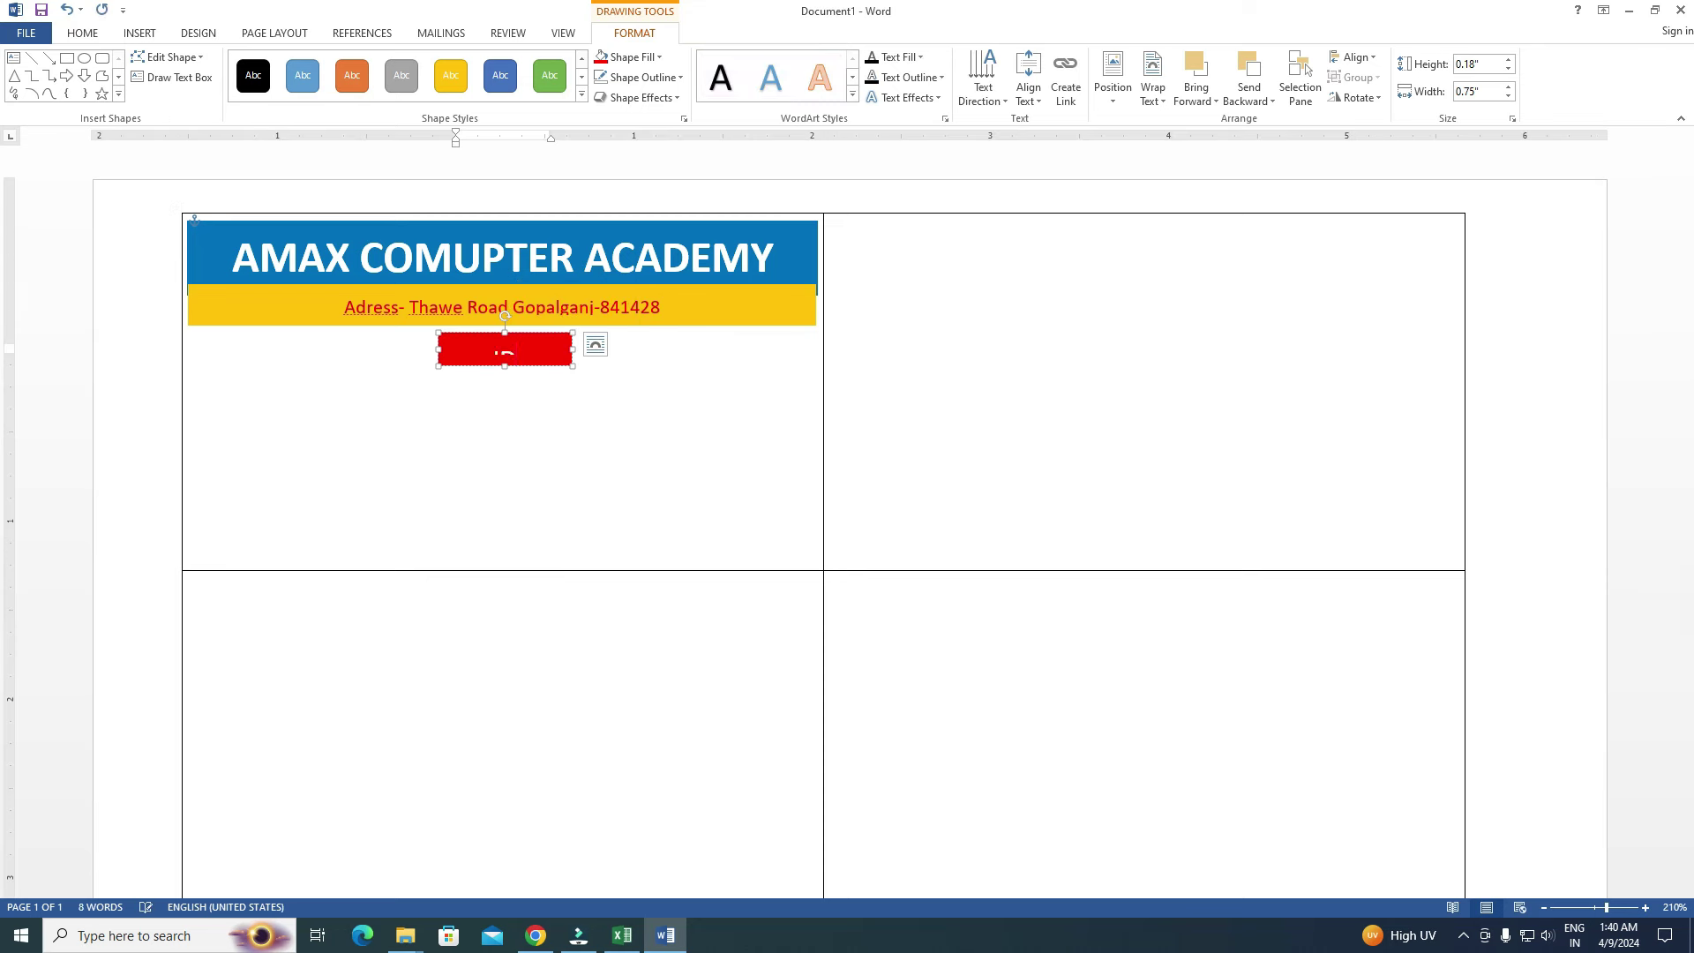
{"action": "type", "text": " Card"}
{"action": "key", "text": "ctrl+a"}
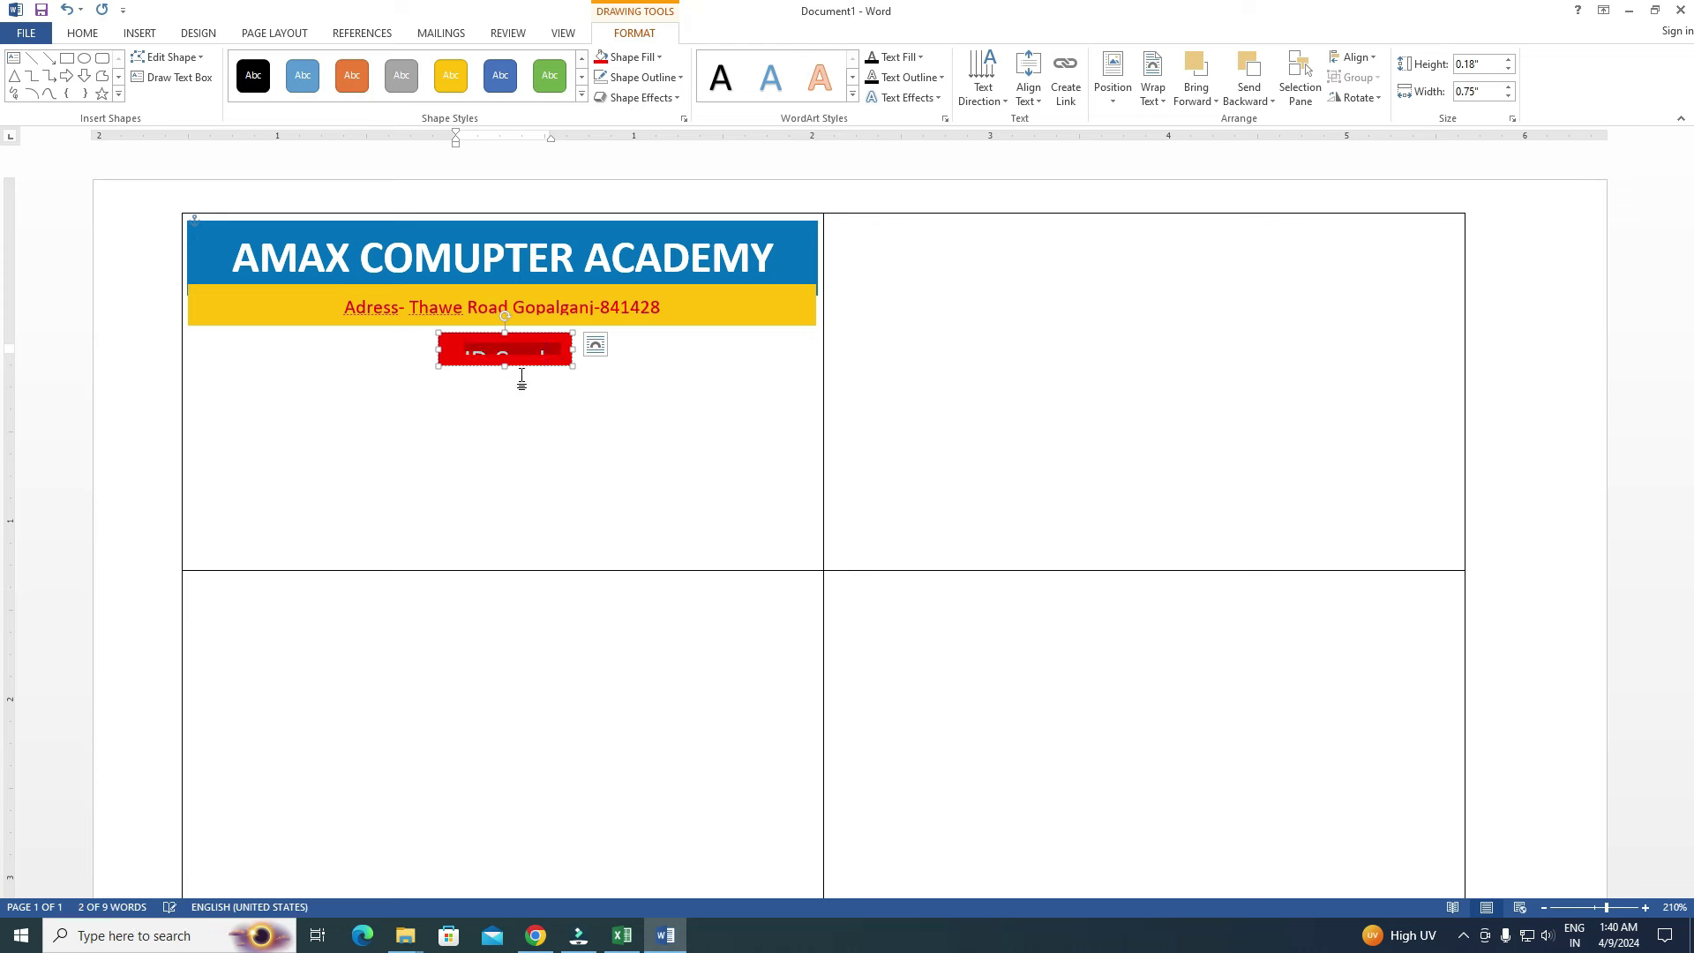
{"action": "left_click", "coordinate": [82, 33]}
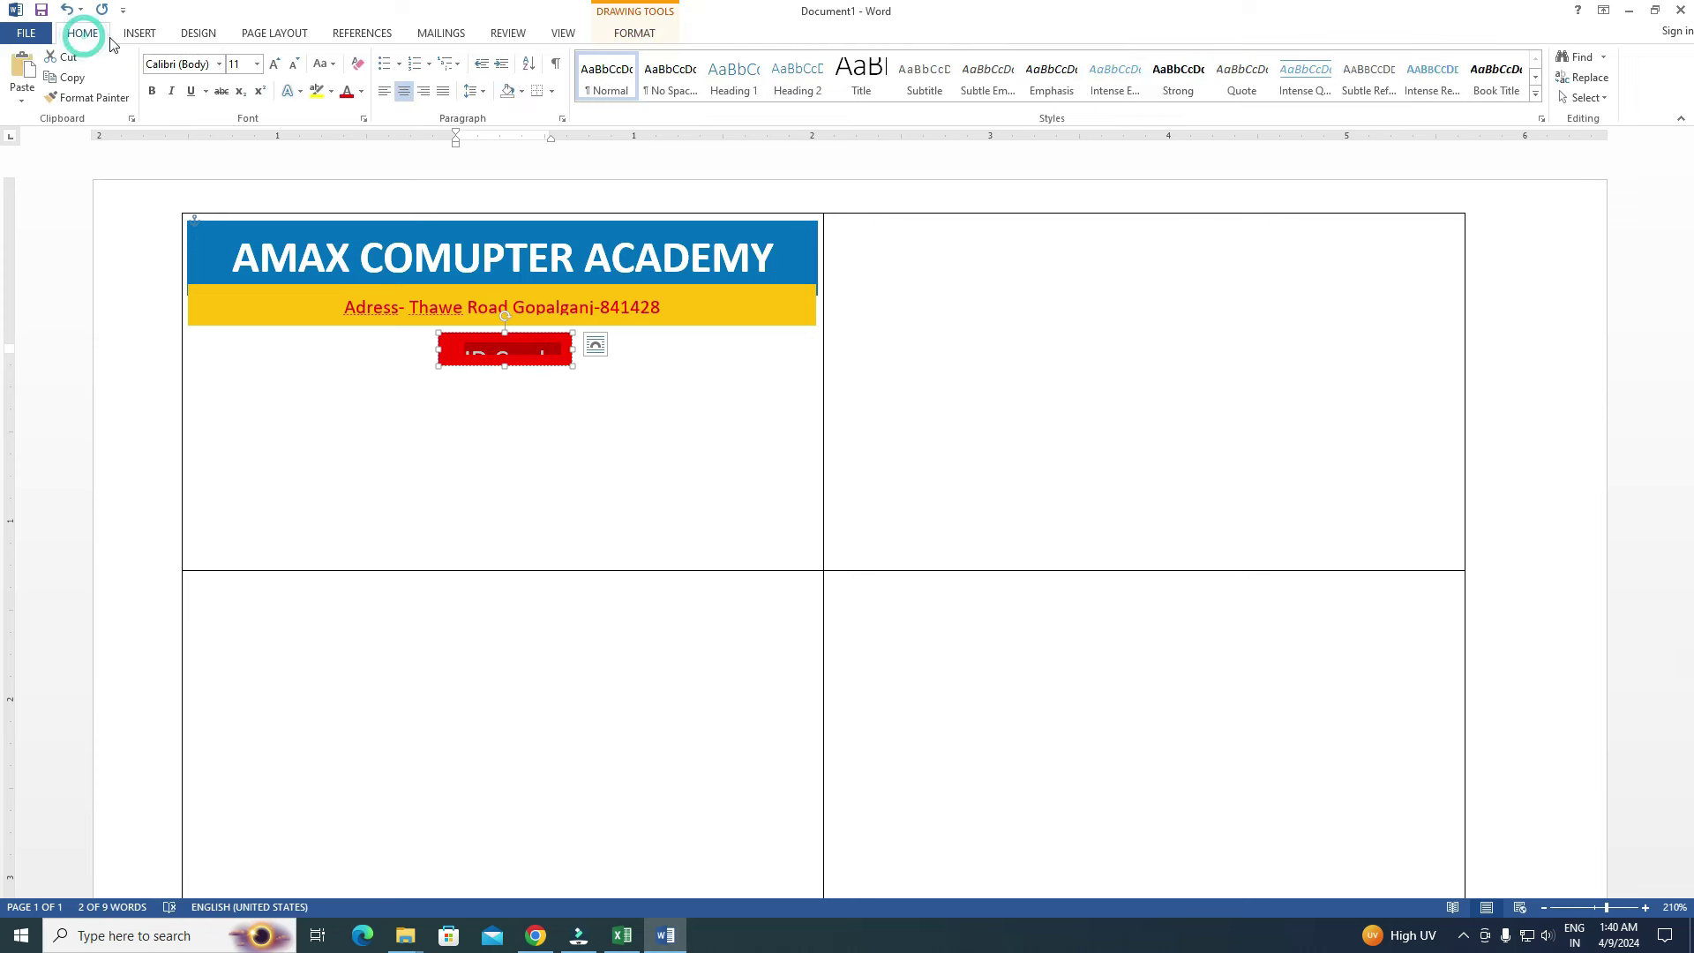
{"action": "double_click", "coordinate": [291, 69]}
{"action": "left_click", "coordinate": [292, 69]}
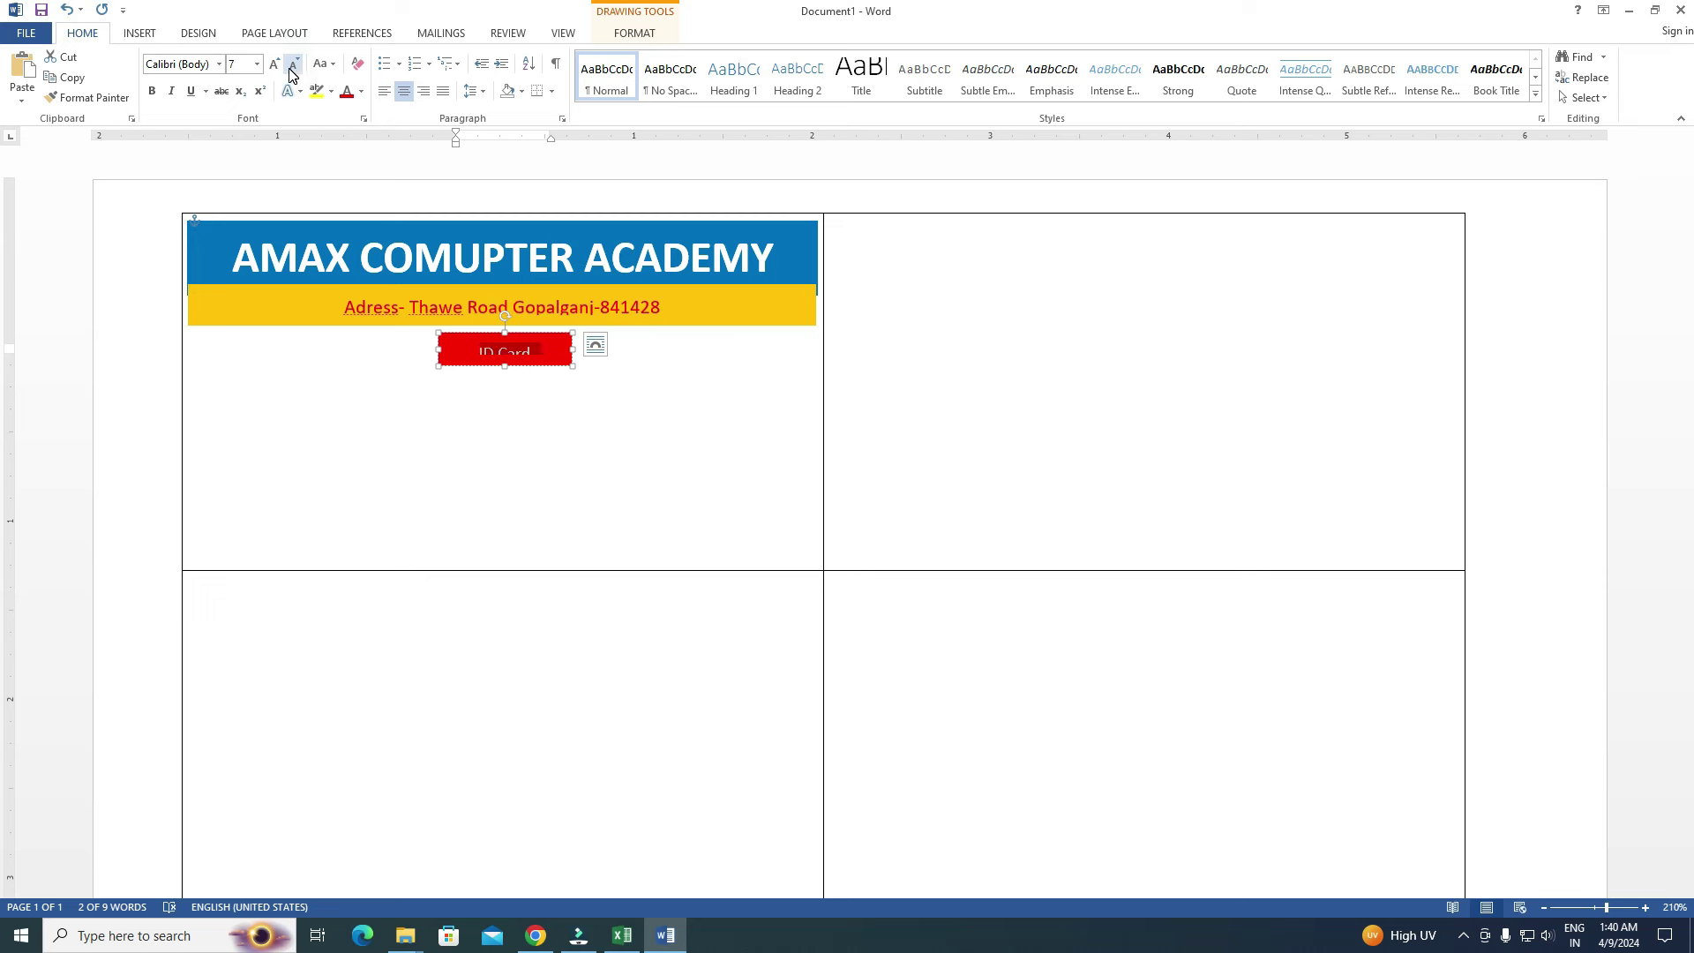
Step: Make the red box taller so 'ID Card' fits on one line, and format it 7 pt bold
{"action": "mouse_move", "coordinate": [504, 366]}
{"action": "left_mouse_down"}
{"action": "mouse_move", "coordinate": [535, 355]}
{"action": "mouse_move", "coordinate": [522, 332]}
{"action": "left_mouse_up"}
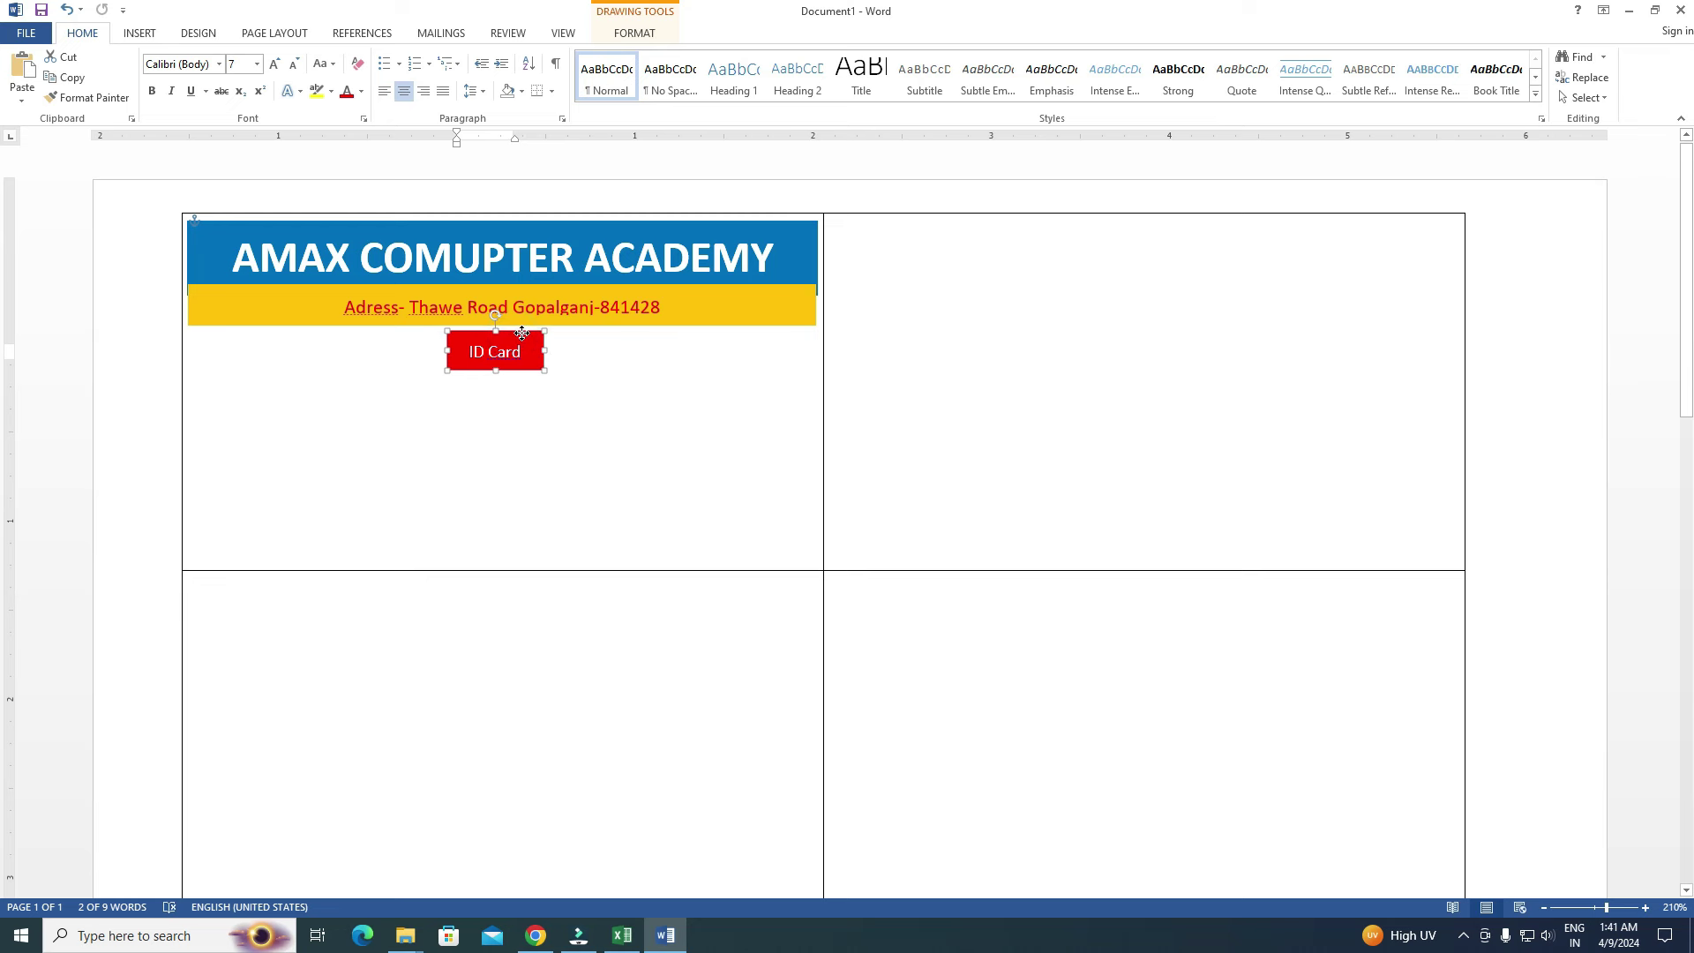
{"action": "left_click_drag", "start_coordinate": [534, 351], "coordinate": [470, 351]}
{"action": "left_click", "coordinate": [294, 65]}
{"action": "left_click", "coordinate": [151, 91]}
{"action": "left_click", "coordinate": [521, 410]}
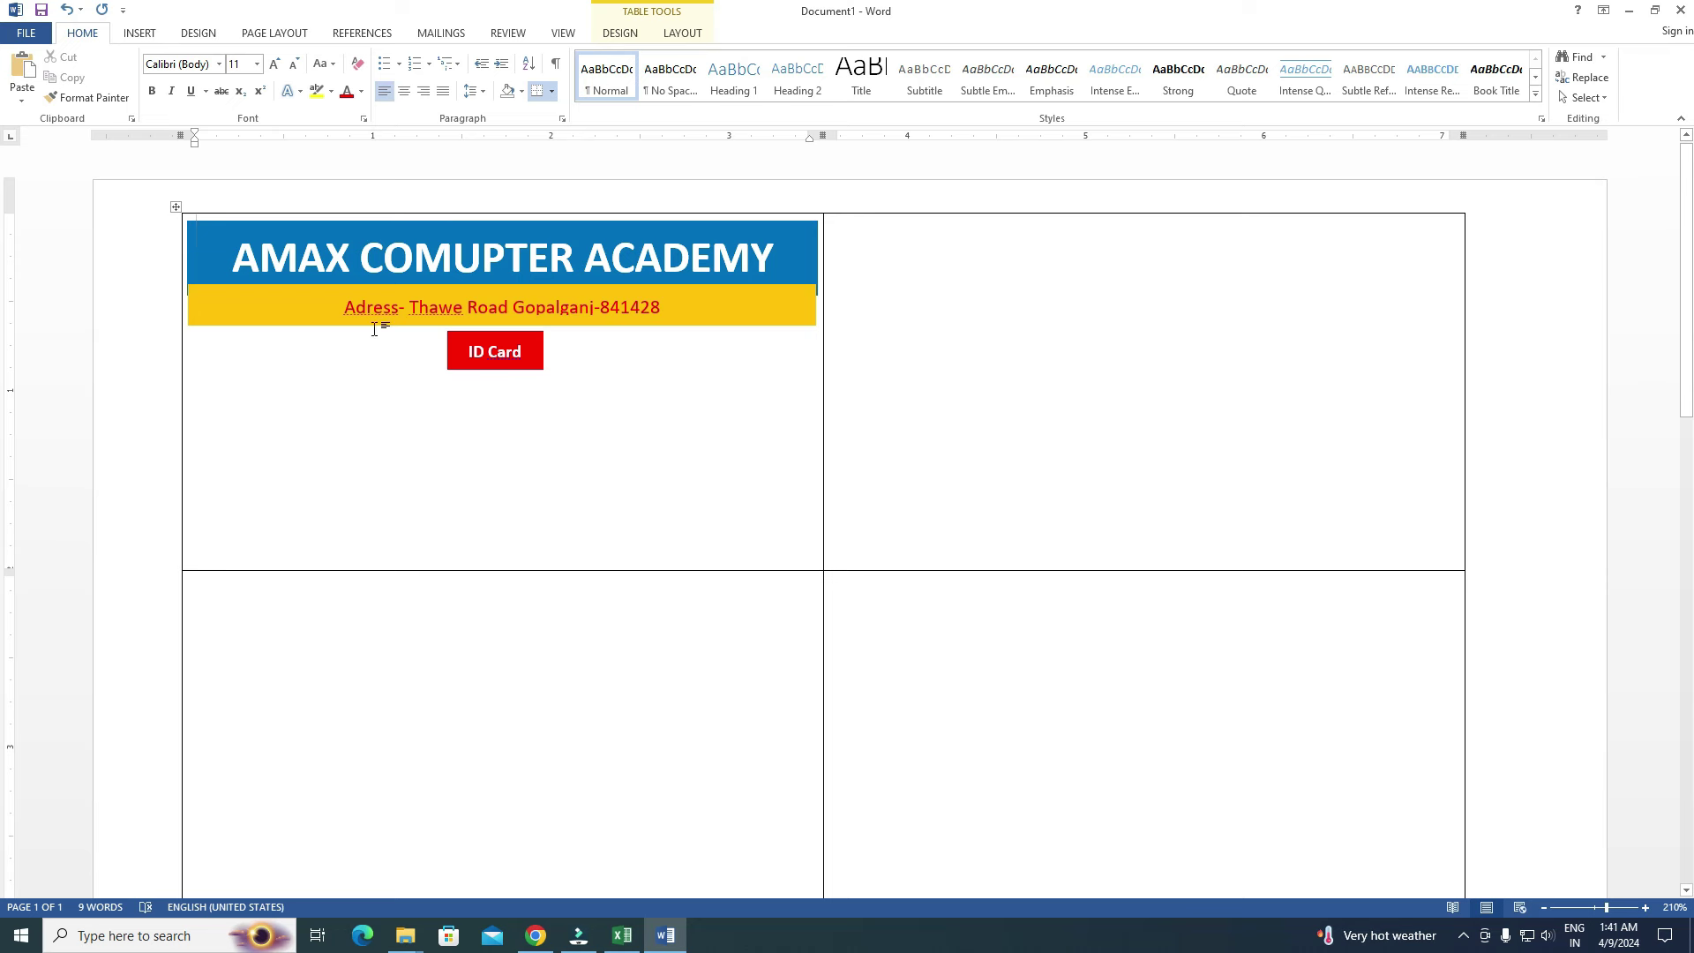
{"action": "left_click", "coordinate": [744, 314]}
{"action": "left_click", "coordinate": [817, 306]}
{"action": "left_click", "coordinate": [356, 356]}
Step: Insert the amax logo picture from Desktop > id card file into the first card
{"action": "left_click", "coordinate": [140, 32]}
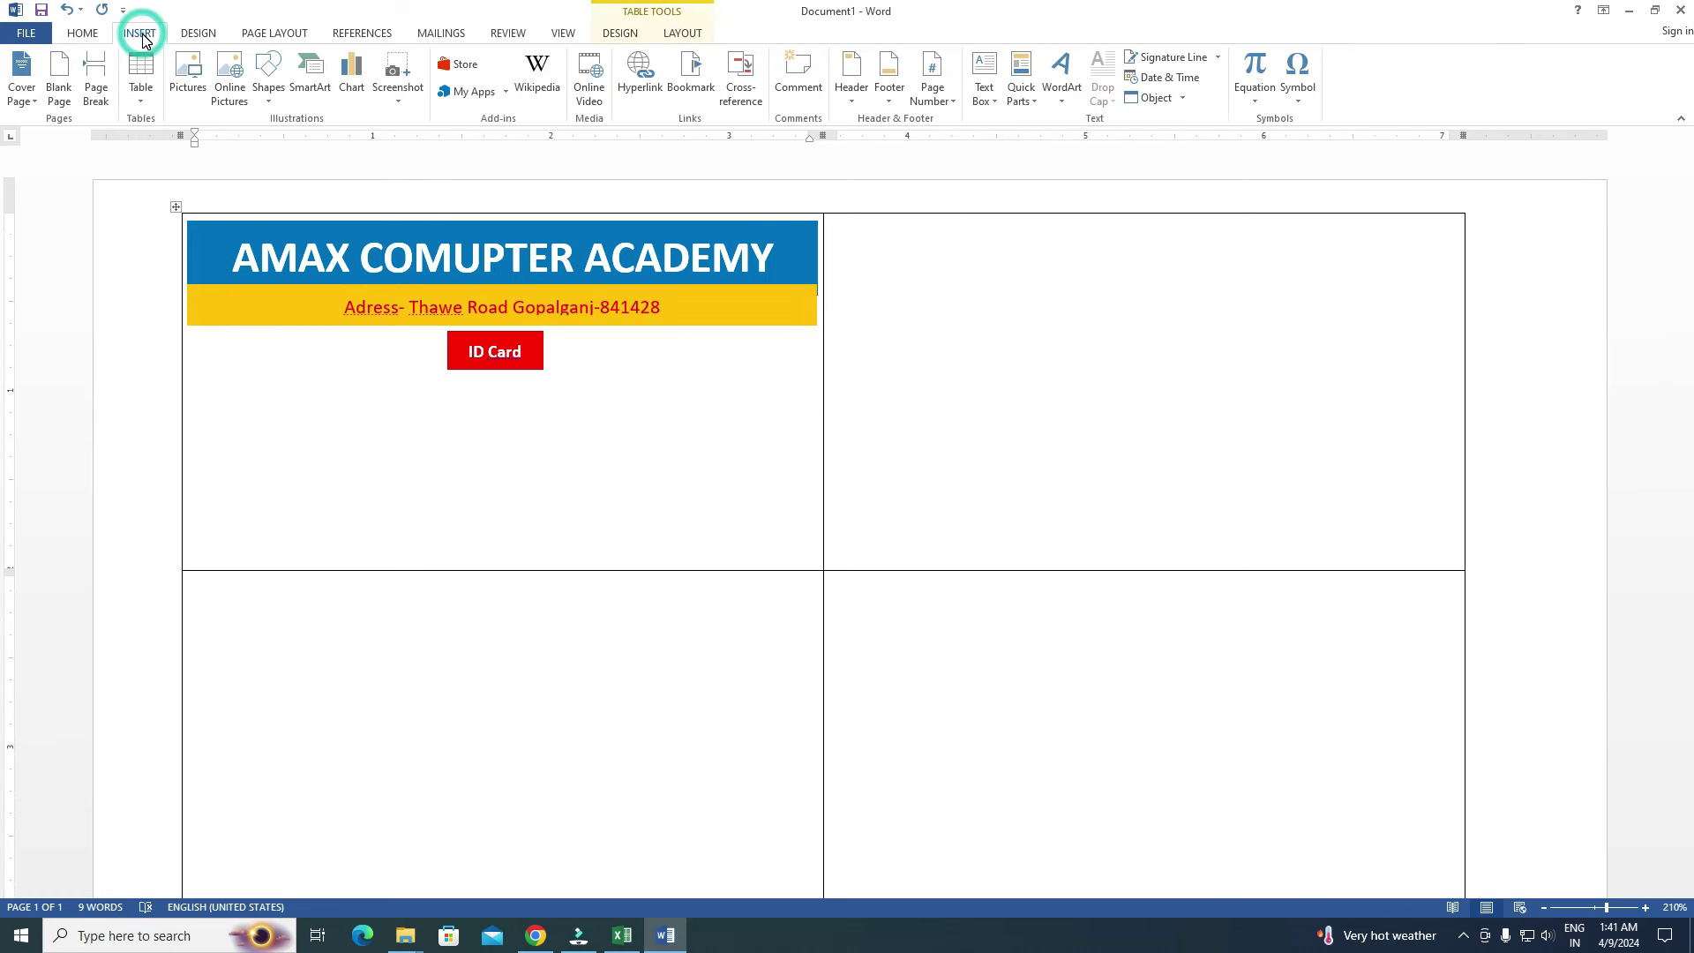
{"action": "left_click", "coordinate": [187, 94]}
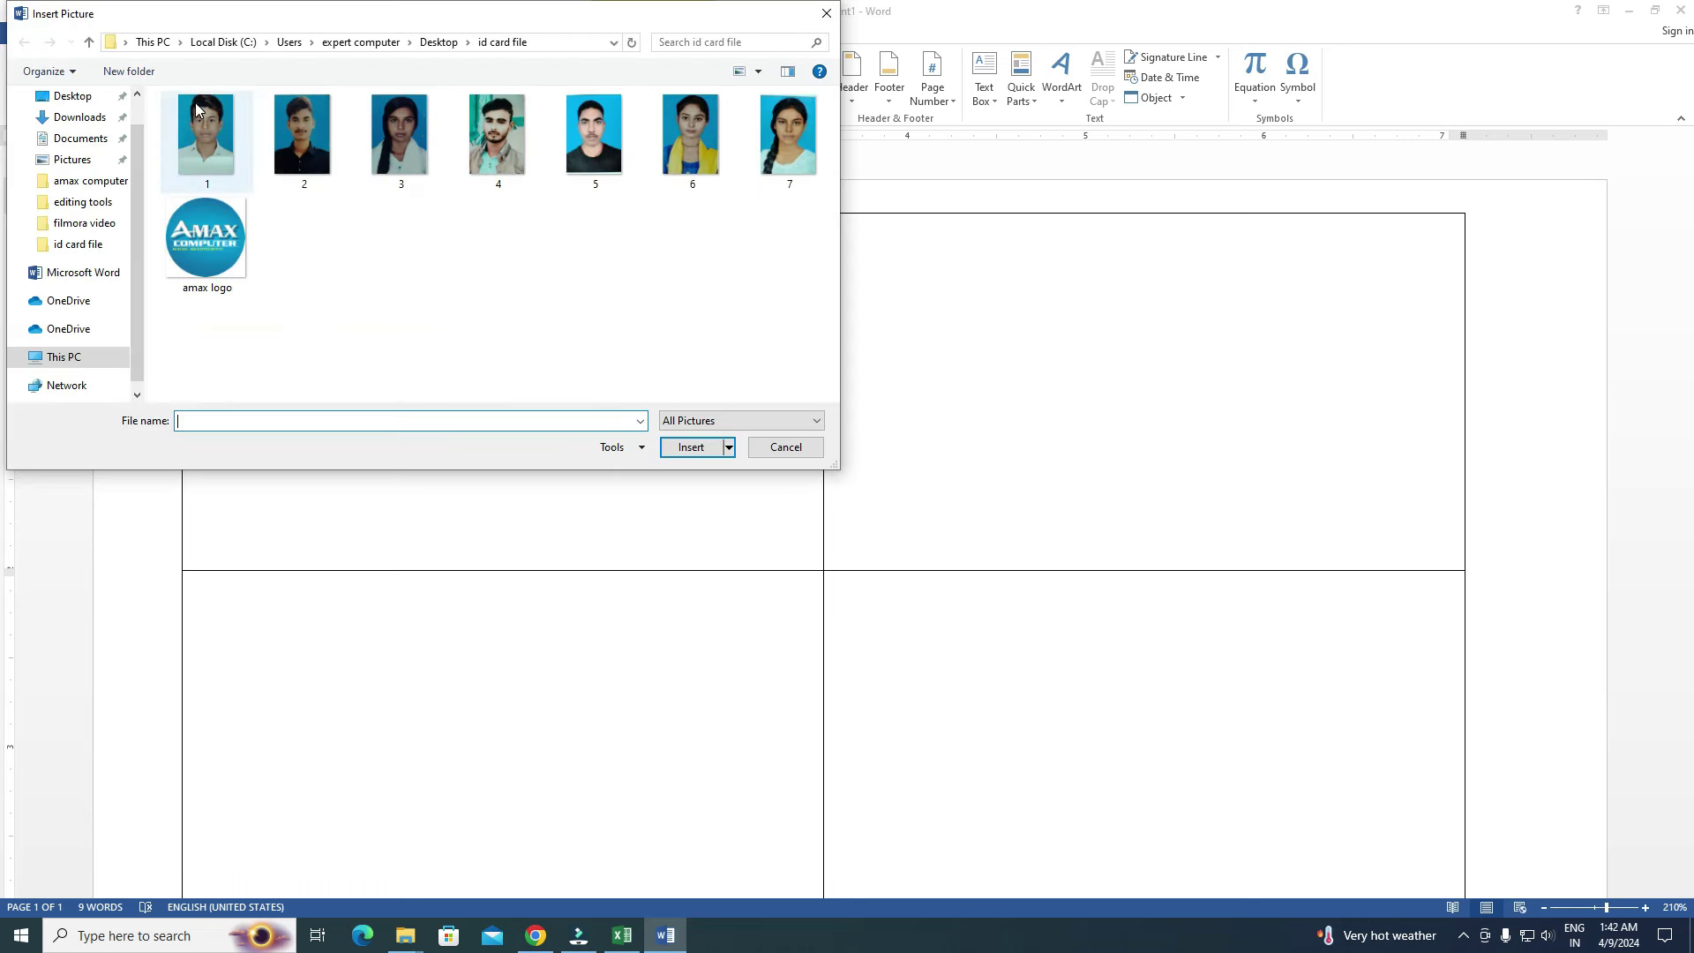
{"action": "mouse_move", "coordinate": [205, 238]}
{"action": "left_click", "coordinate": [75, 96]}
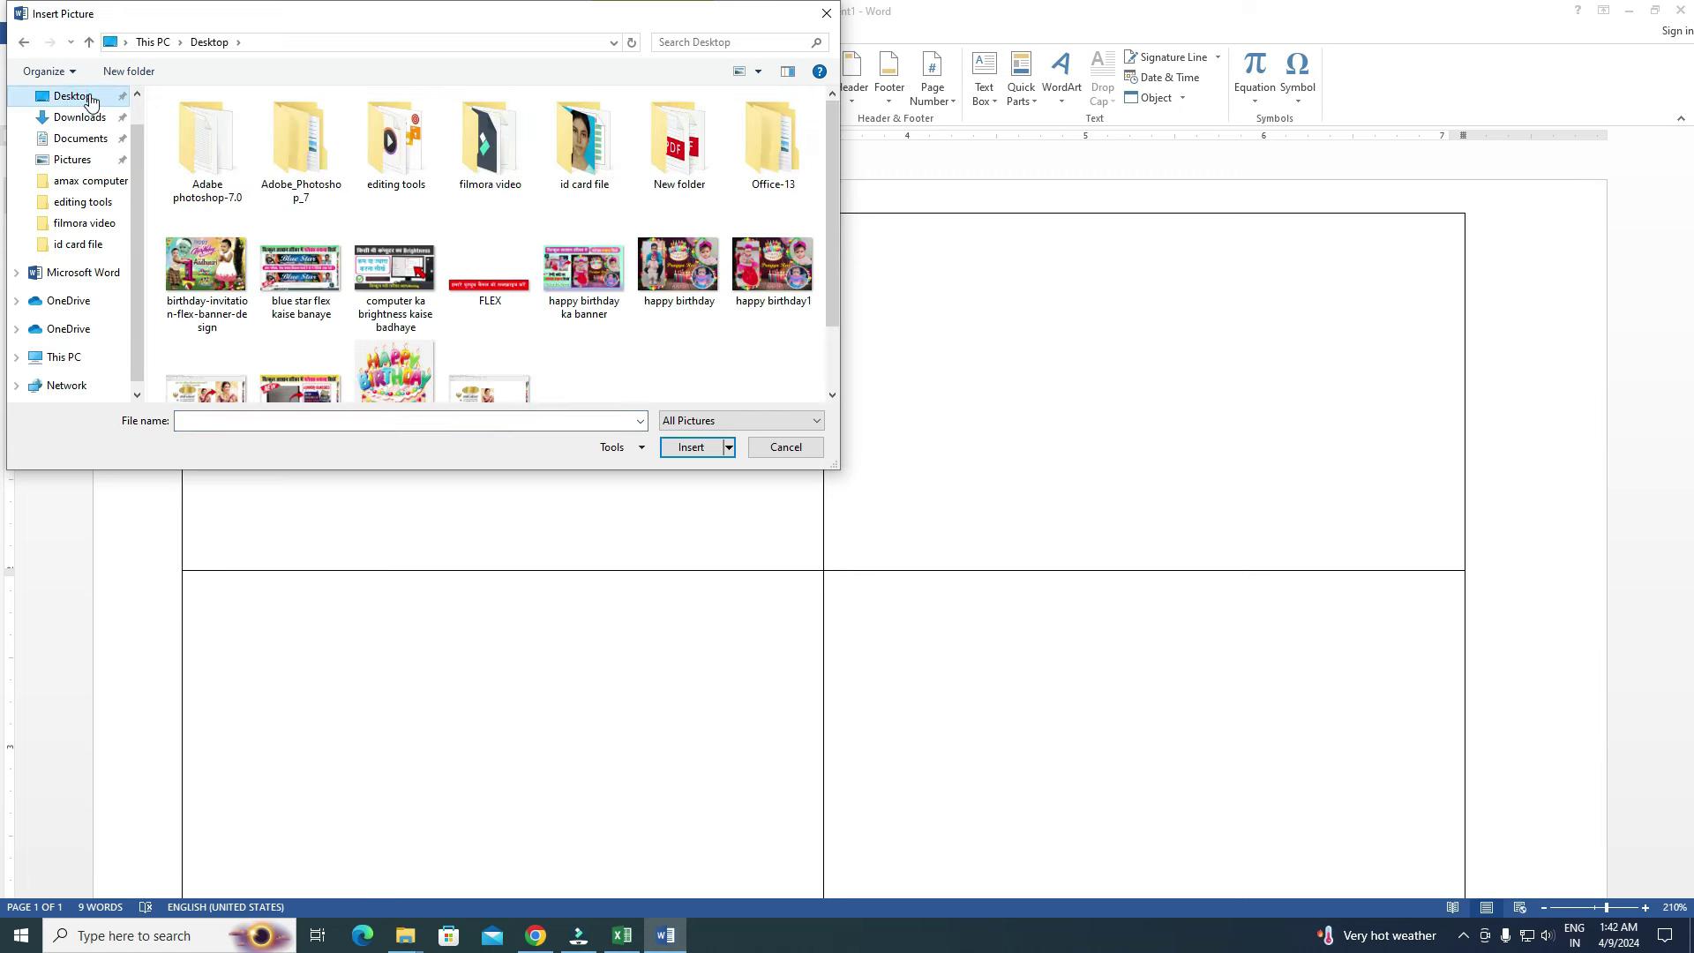
{"action": "double_click", "coordinate": [569, 163]}
{"action": "left_click", "coordinate": [205, 236]}
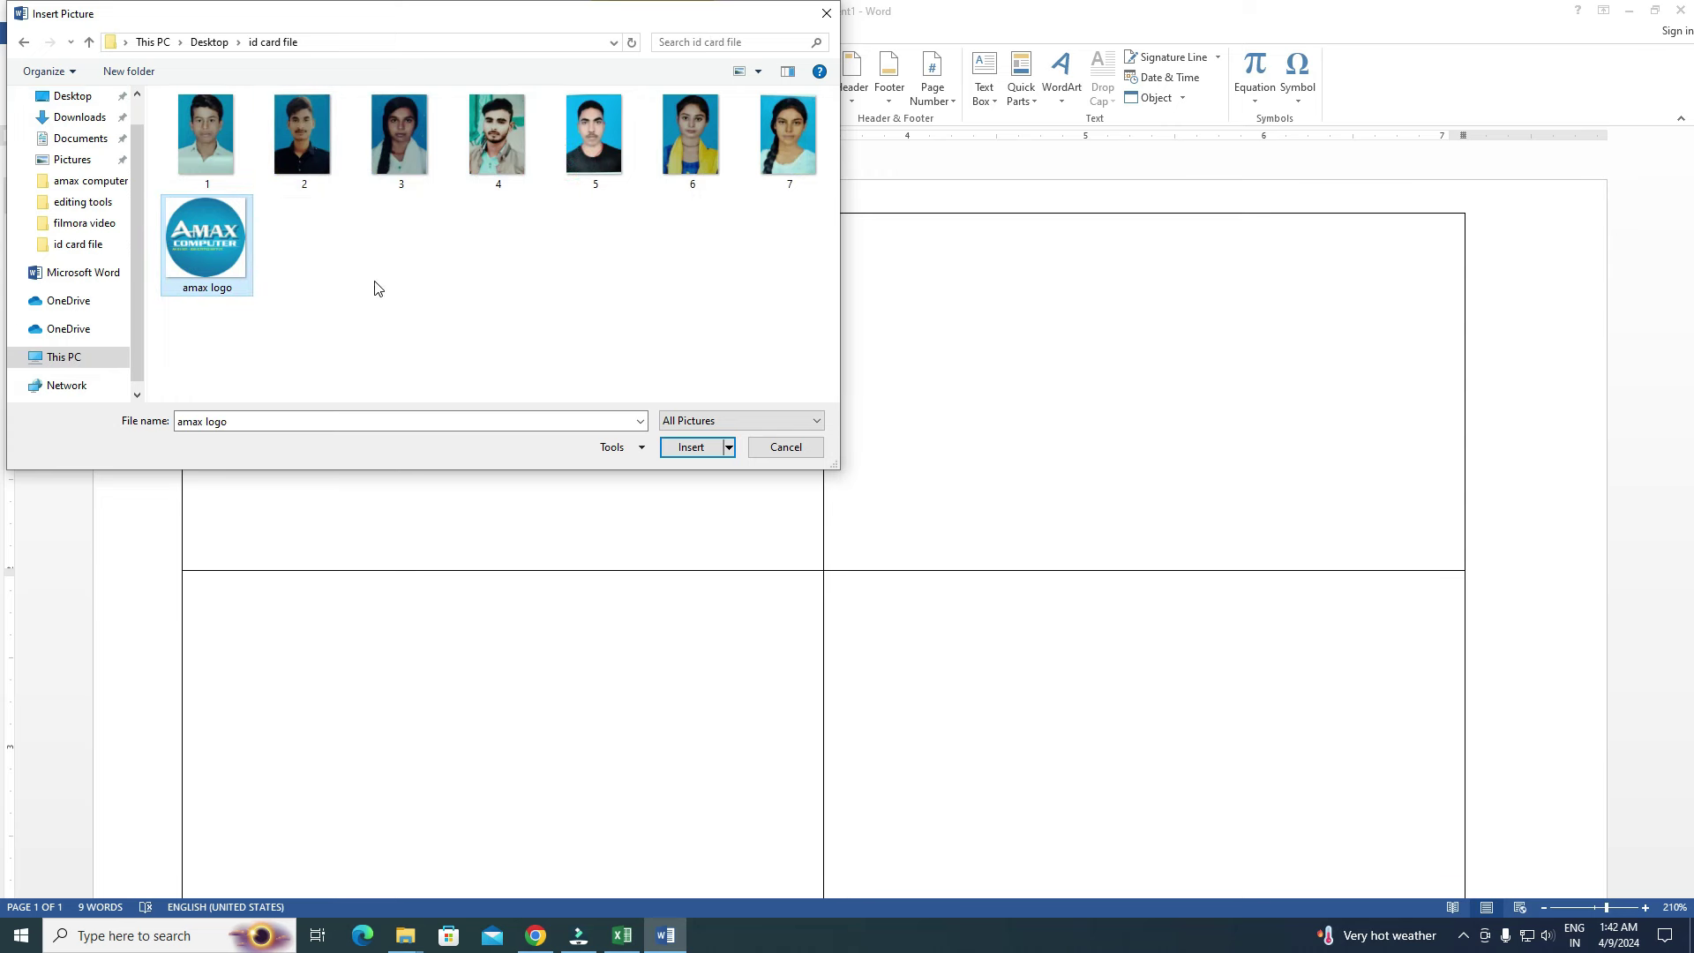
{"action": "left_click", "coordinate": [691, 448]}
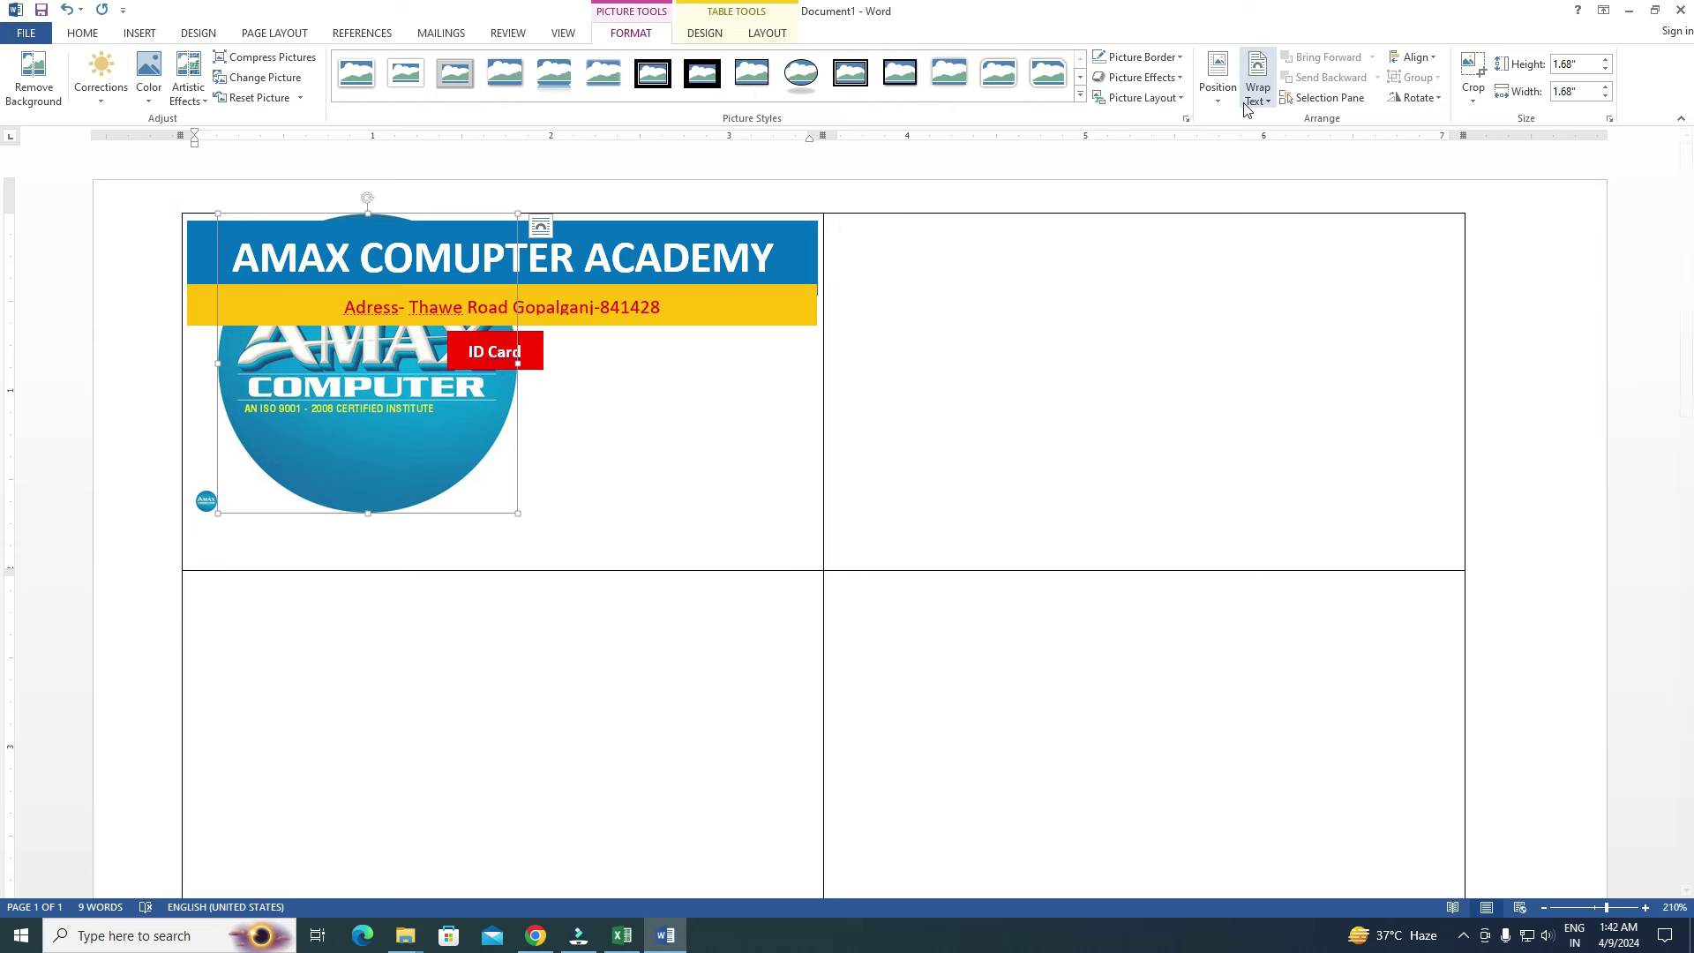
Step: Float the logo in front of text and shrink it to a small circle at top-left
{"action": "left_click", "coordinate": [1257, 97]}
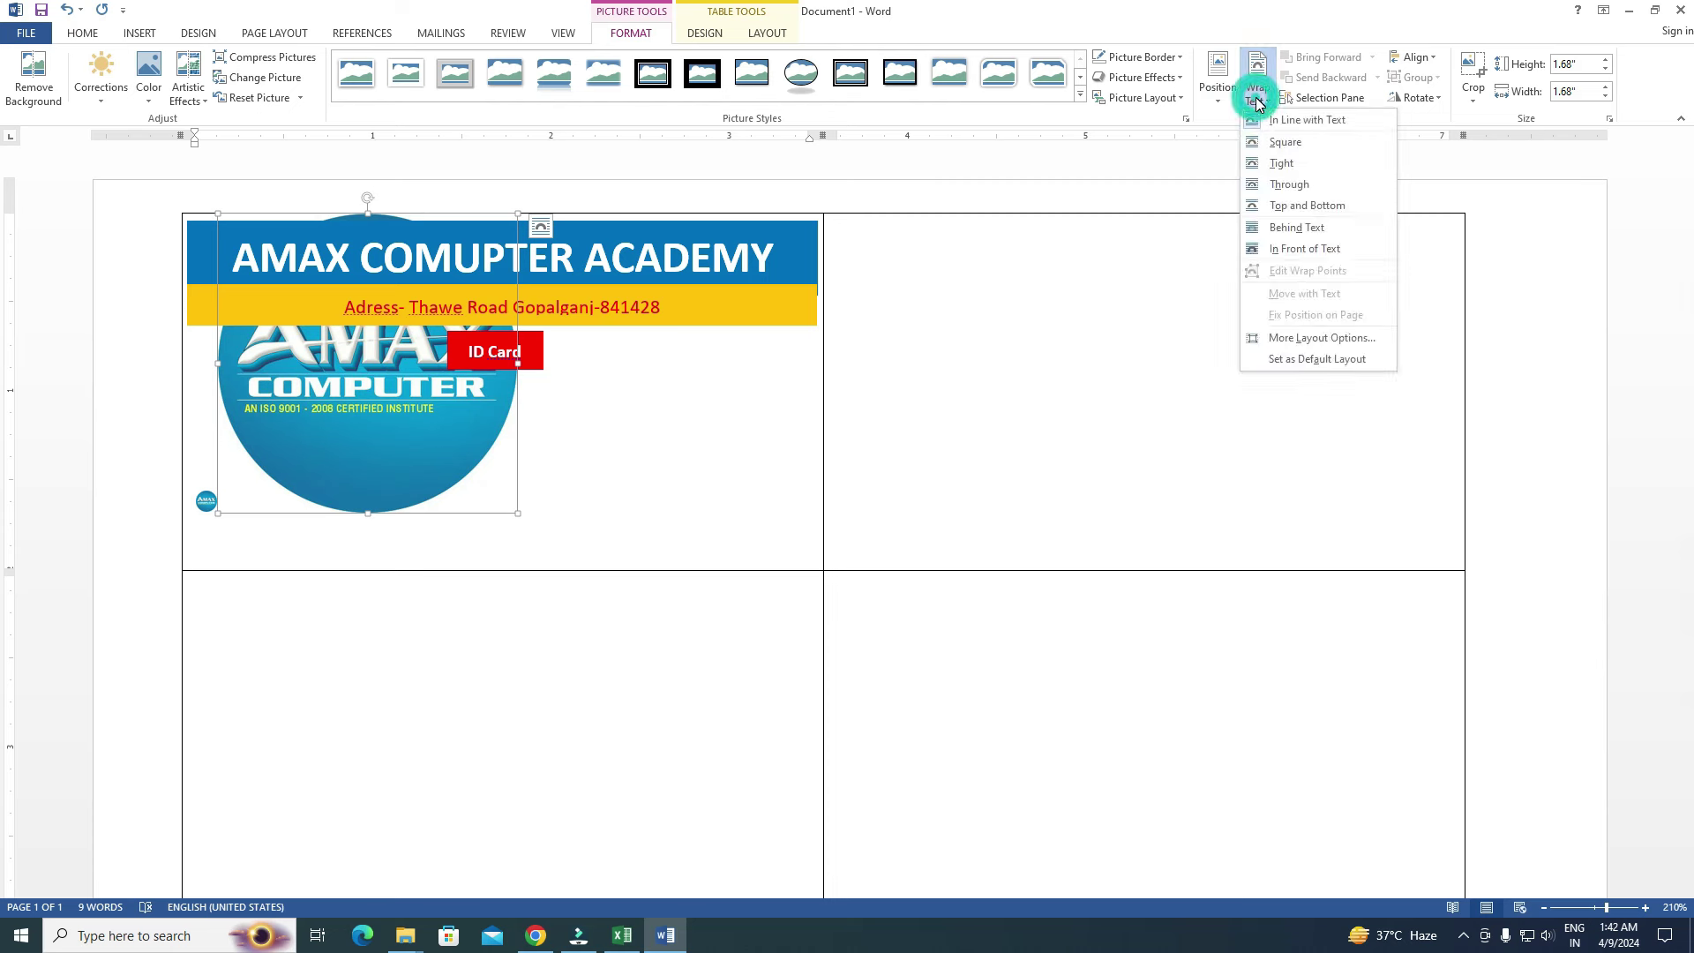
{"action": "left_click", "coordinate": [1273, 250]}
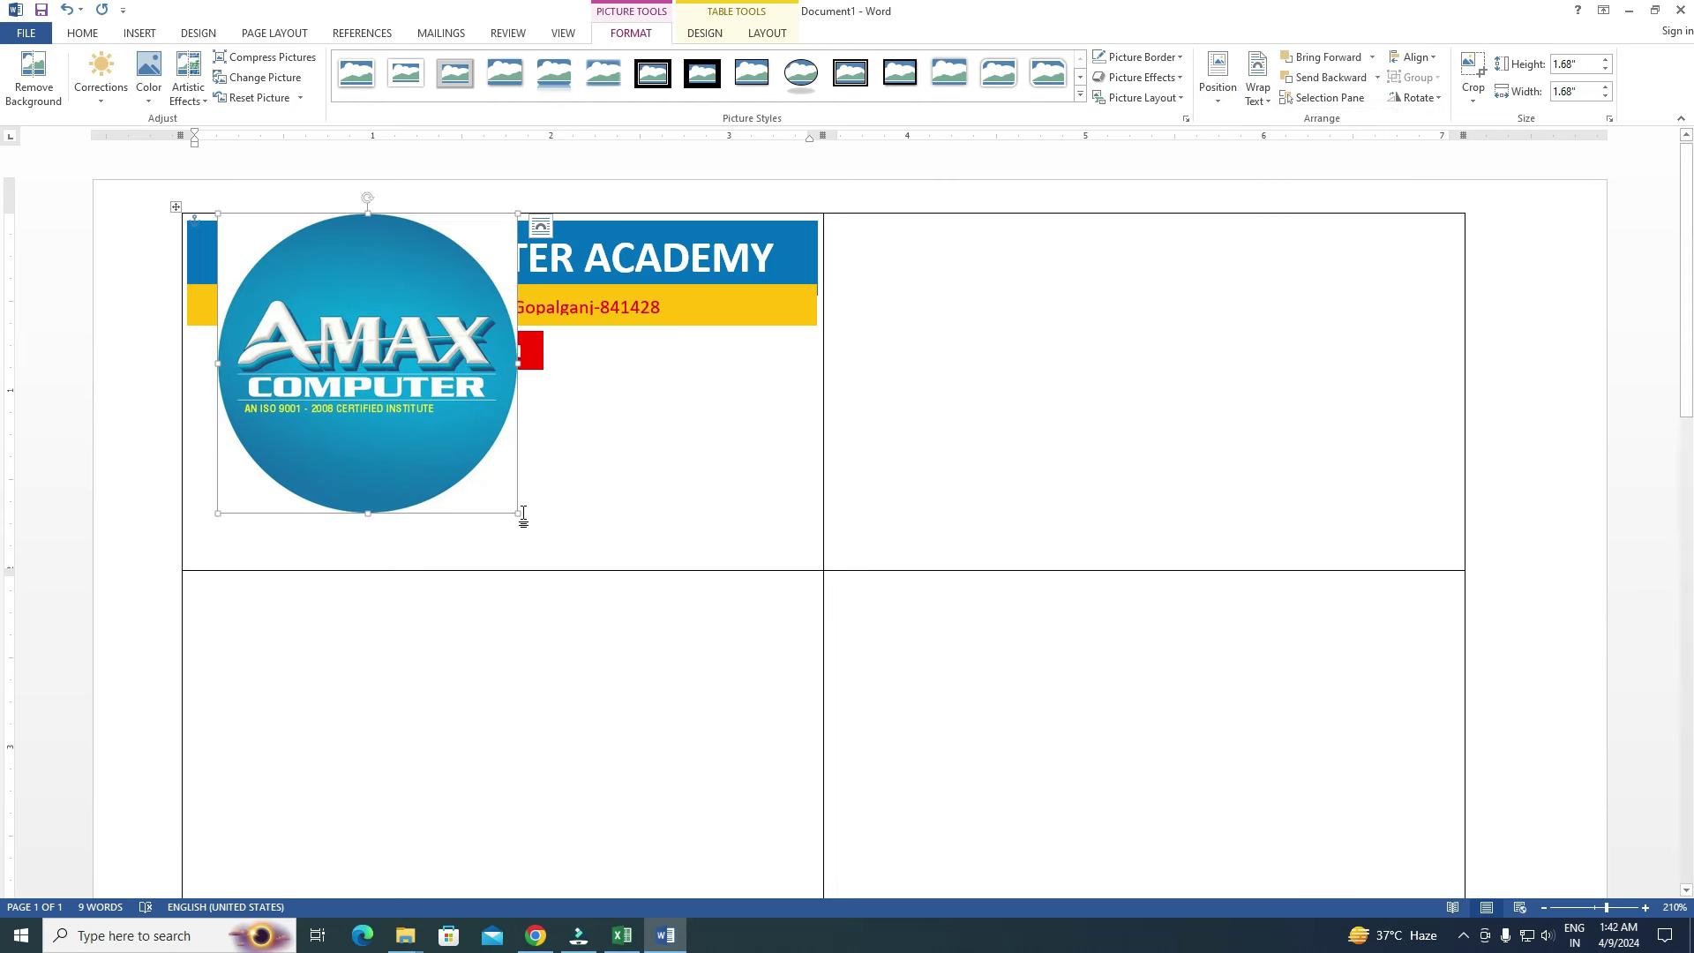
{"action": "mouse_move", "coordinate": [518, 512]}
{"action": "left_mouse_down"}
{"action": "mouse_move", "coordinate": [269, 273]}
{"action": "mouse_move", "coordinate": [266, 323]}
{"action": "left_mouse_up"}
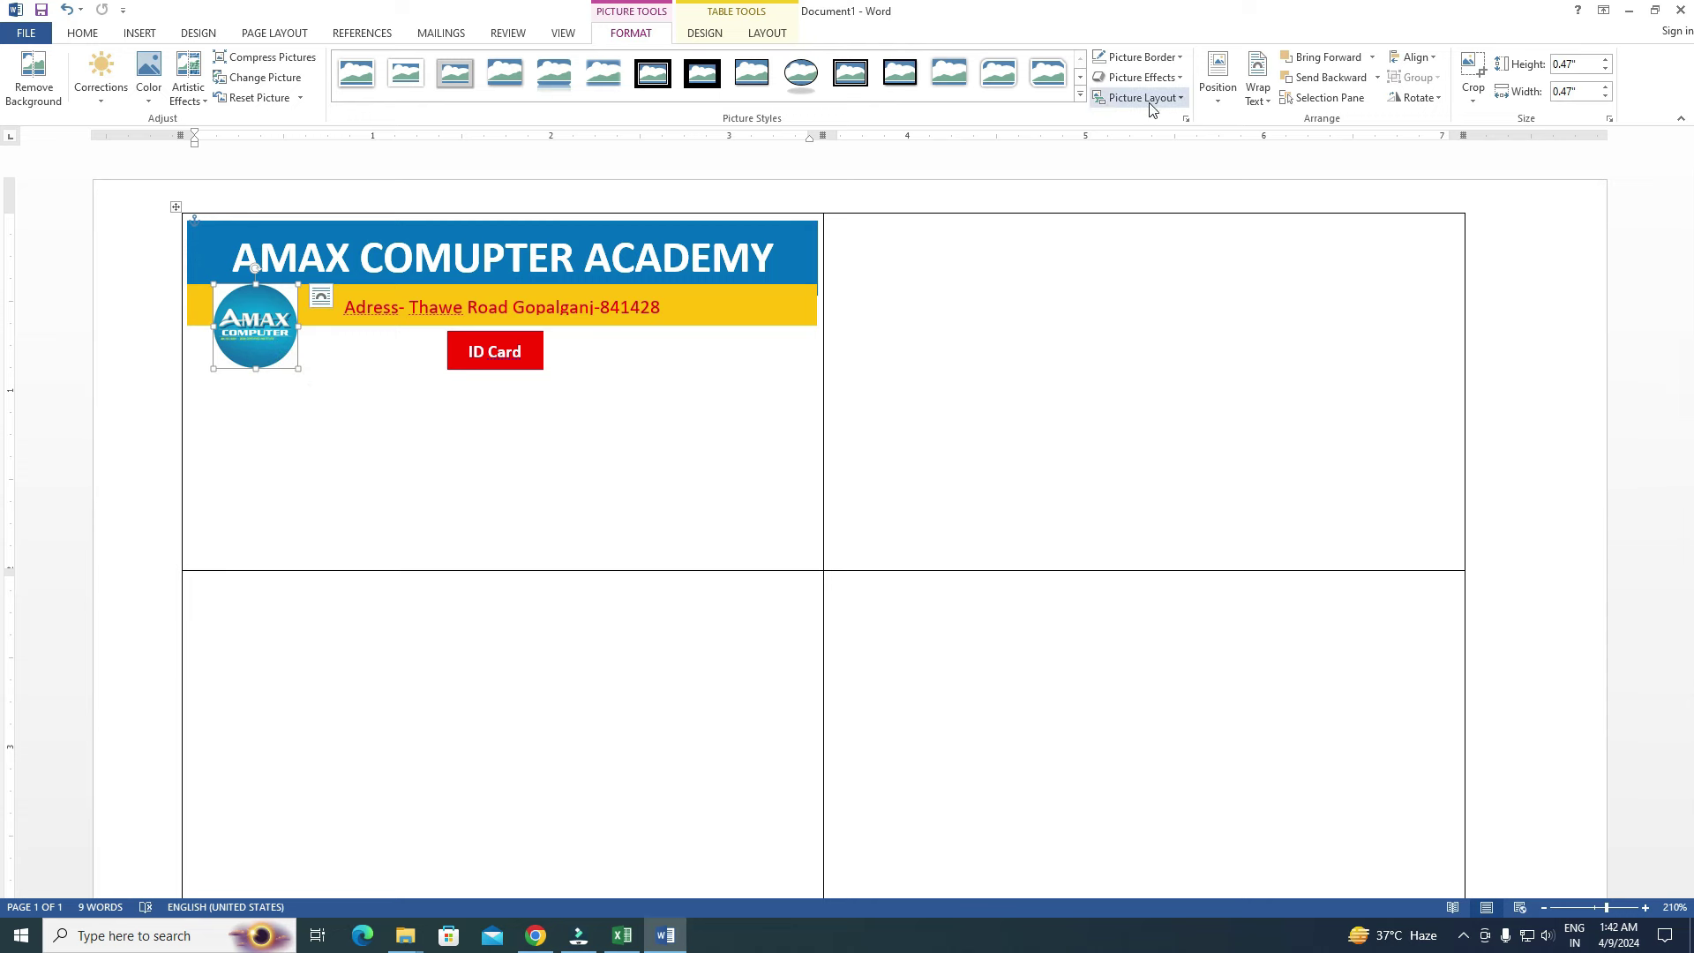
Step: Apply an oval framed picture style to the logo and thicken its border line
{"action": "left_click", "coordinate": [1082, 94]}
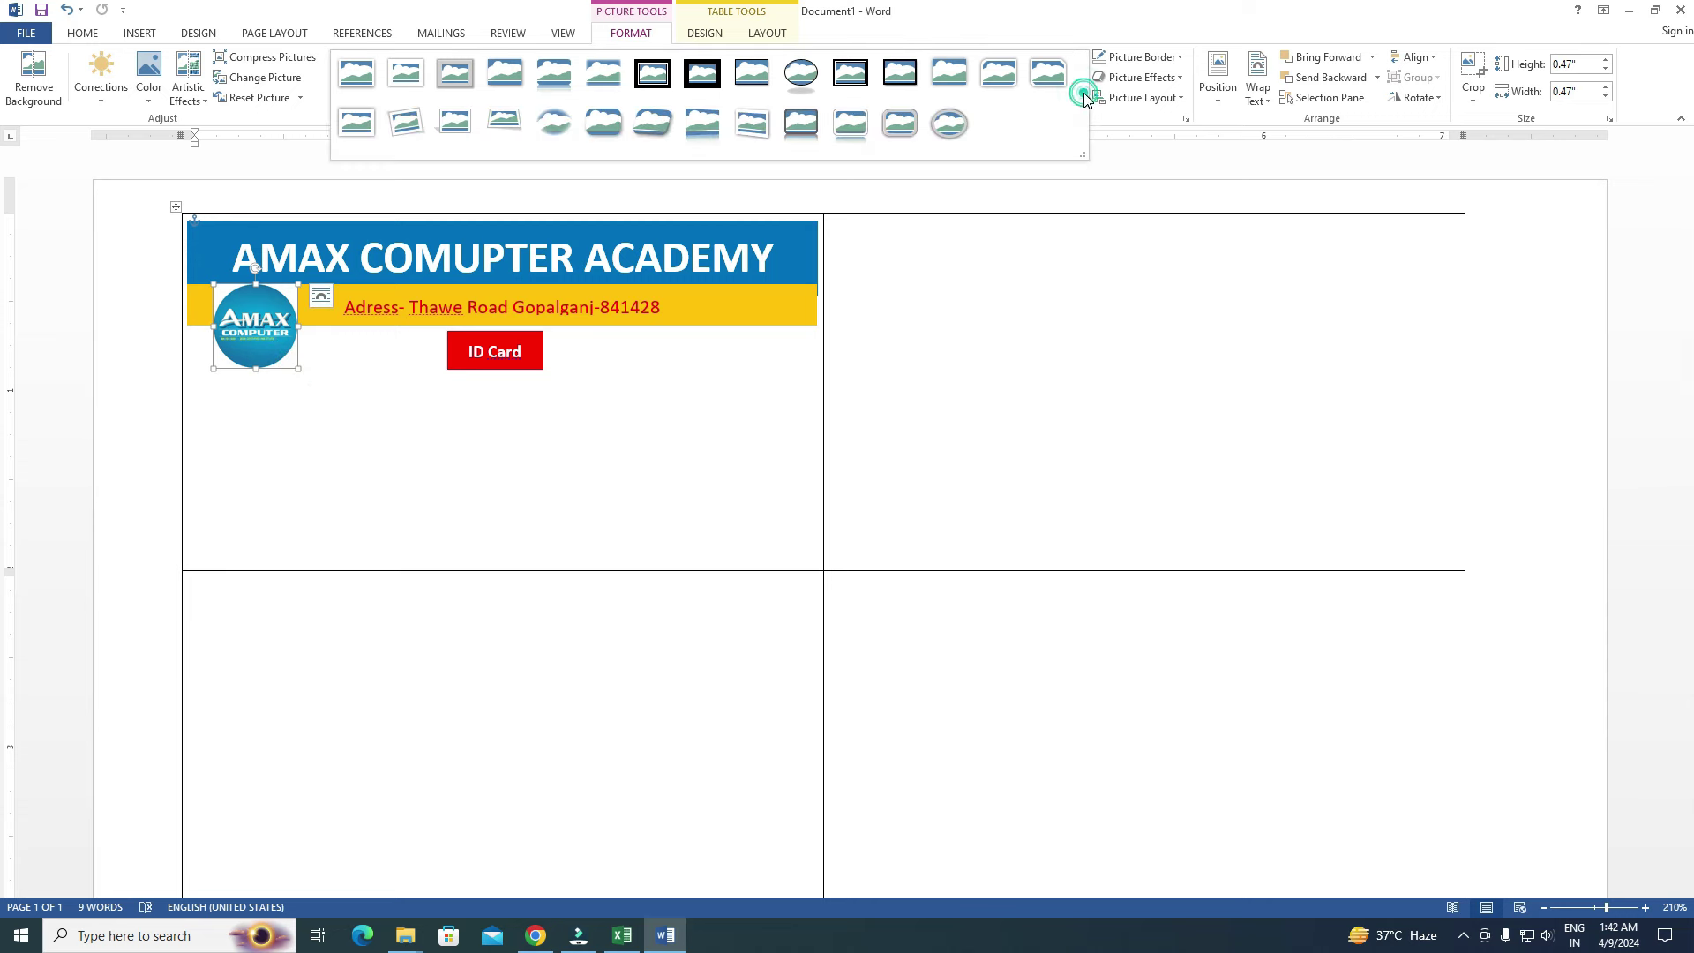
{"action": "left_click", "coordinate": [785, 76]}
{"action": "left_click", "coordinate": [1138, 57]}
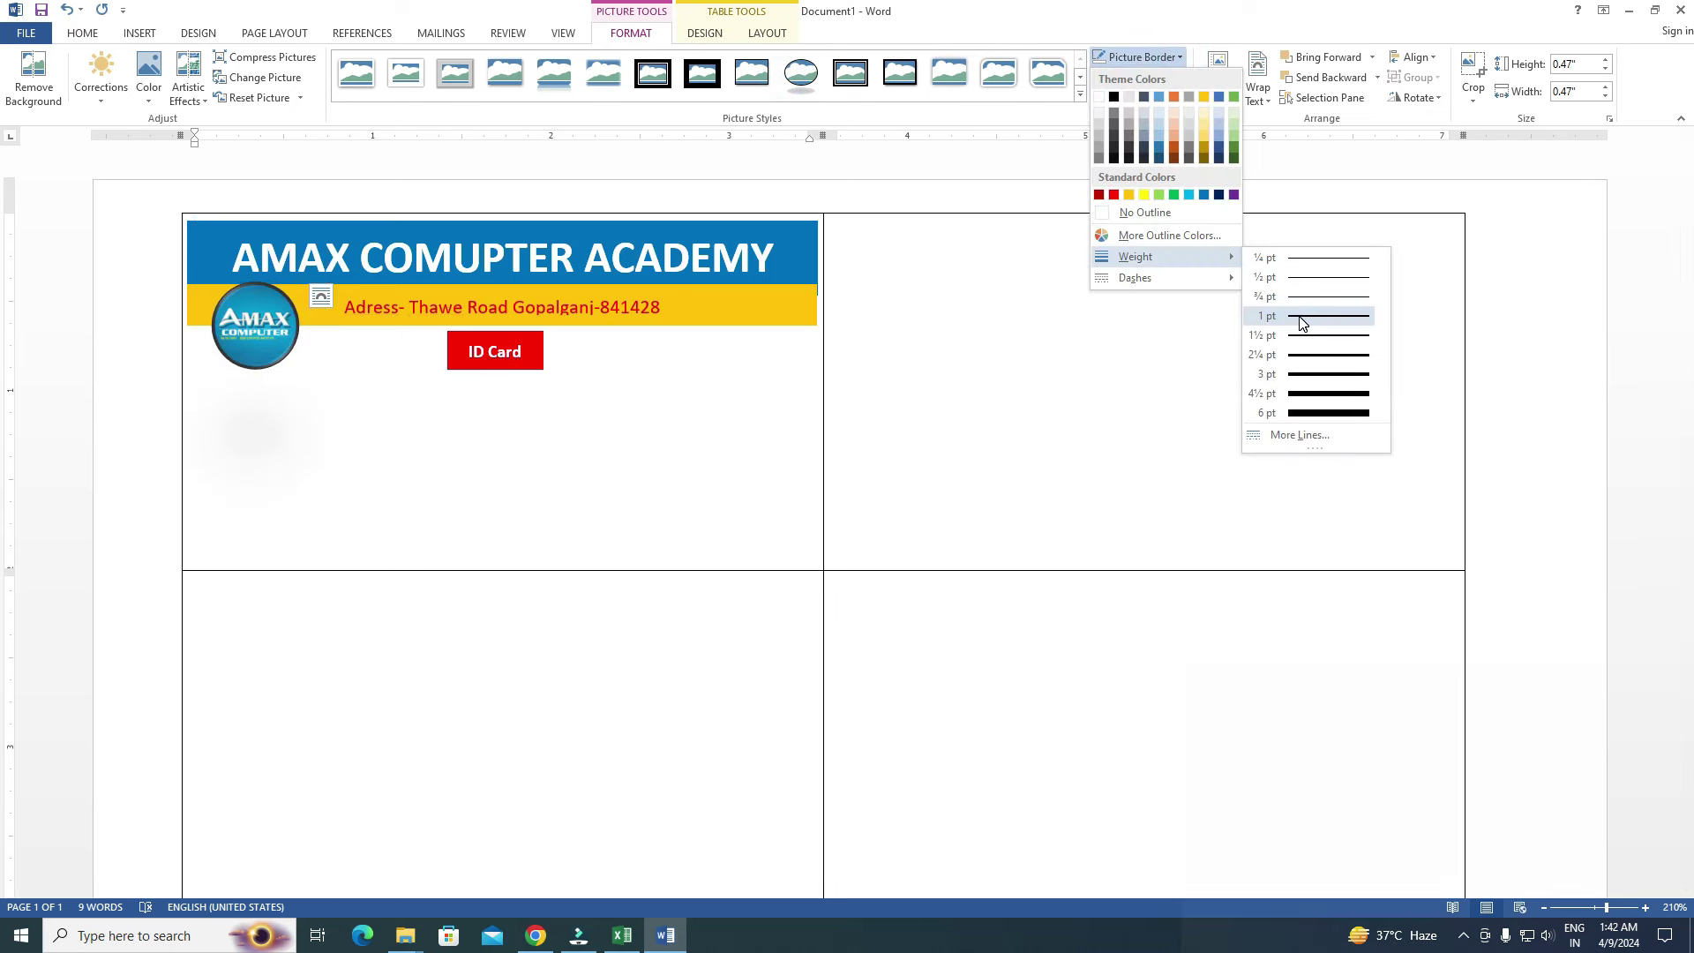
{"action": "mouse_move", "coordinate": [1135, 257]}
{"action": "left_click", "coordinate": [1297, 315]}
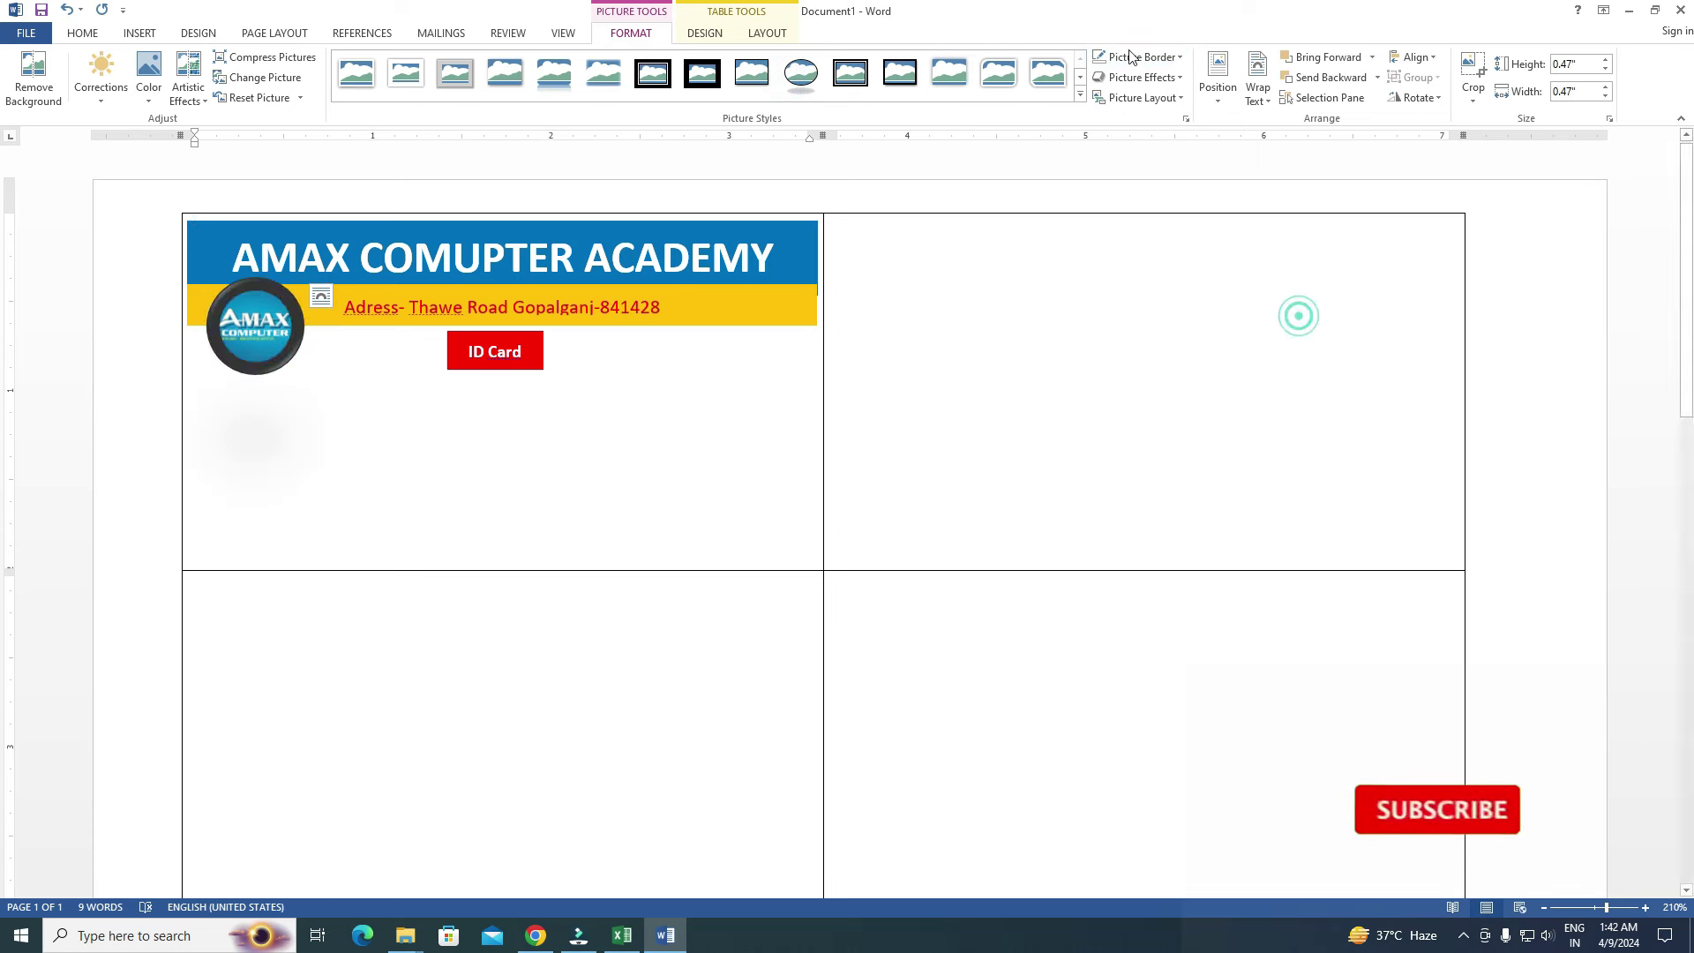
{"action": "left_click", "coordinate": [1178, 57]}
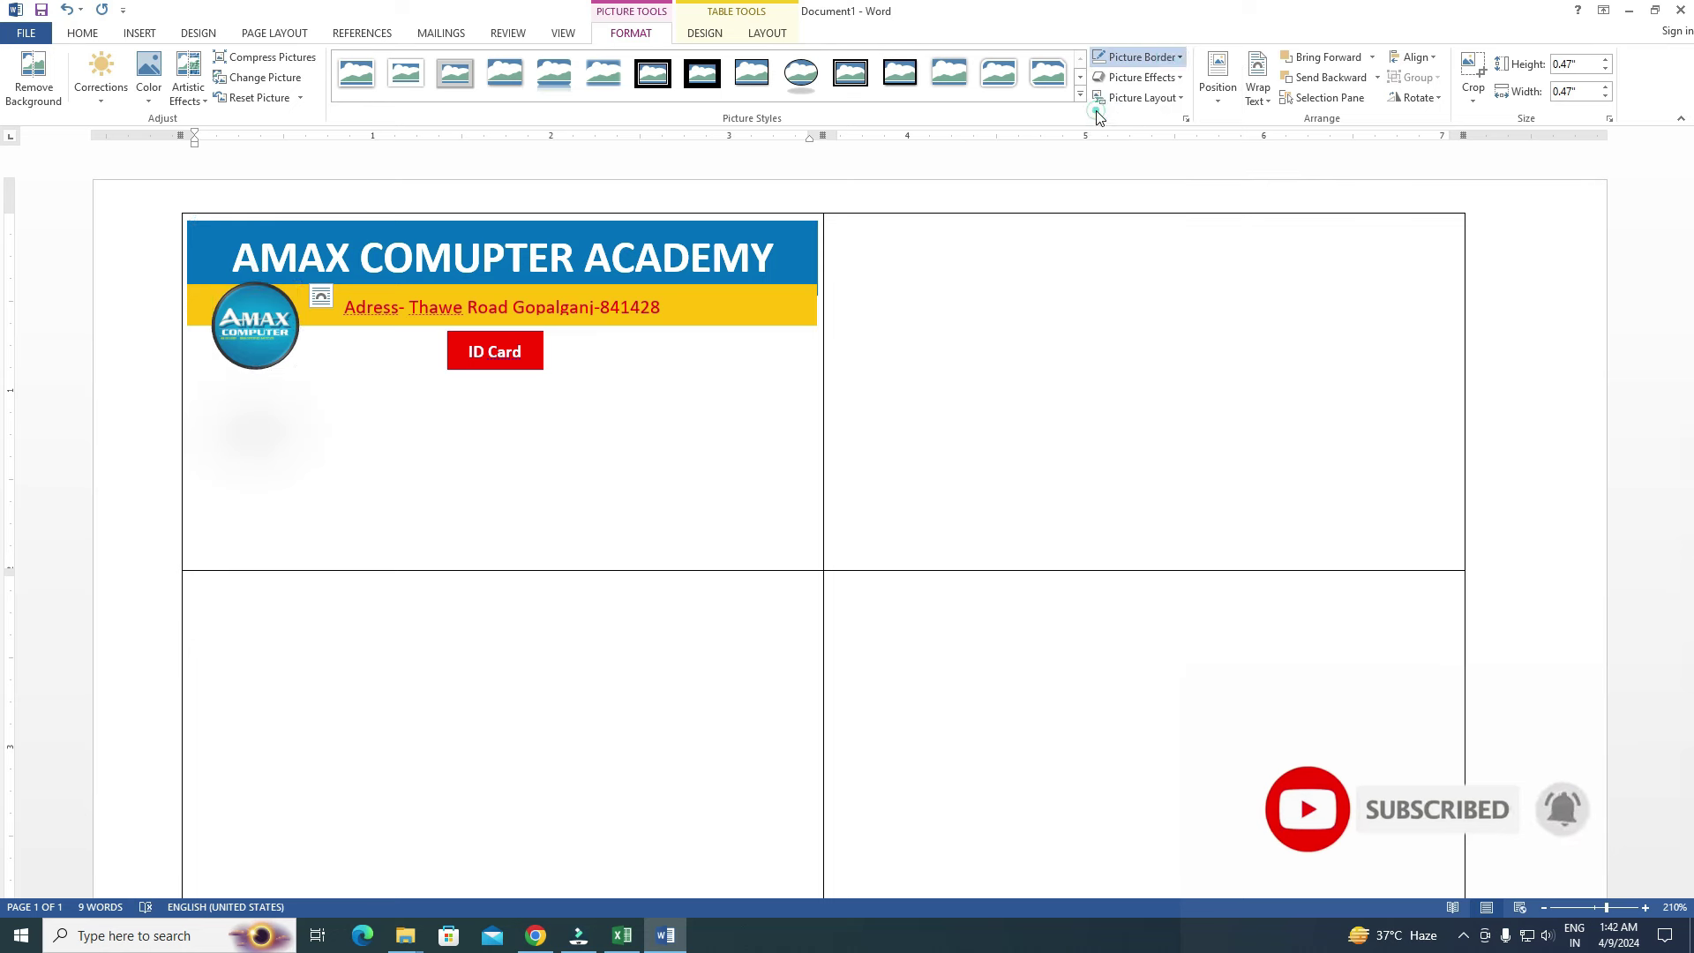
{"action": "left_click", "coordinate": [1049, 166]}
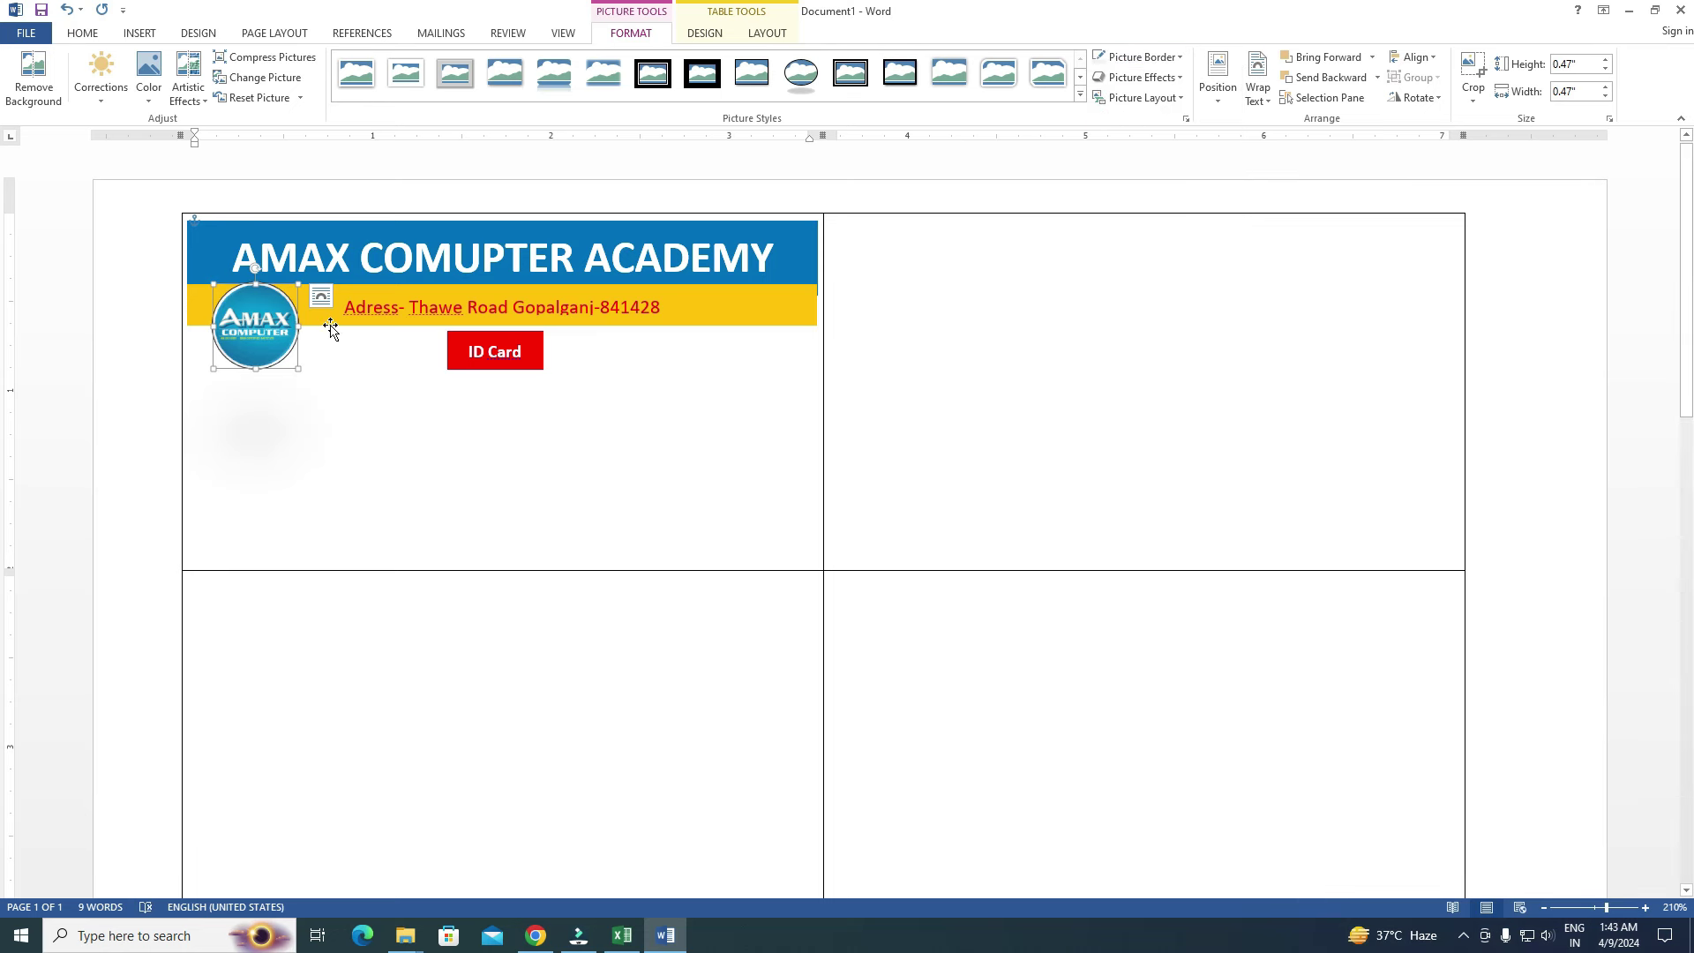
{"action": "left_click", "coordinate": [145, 35]}
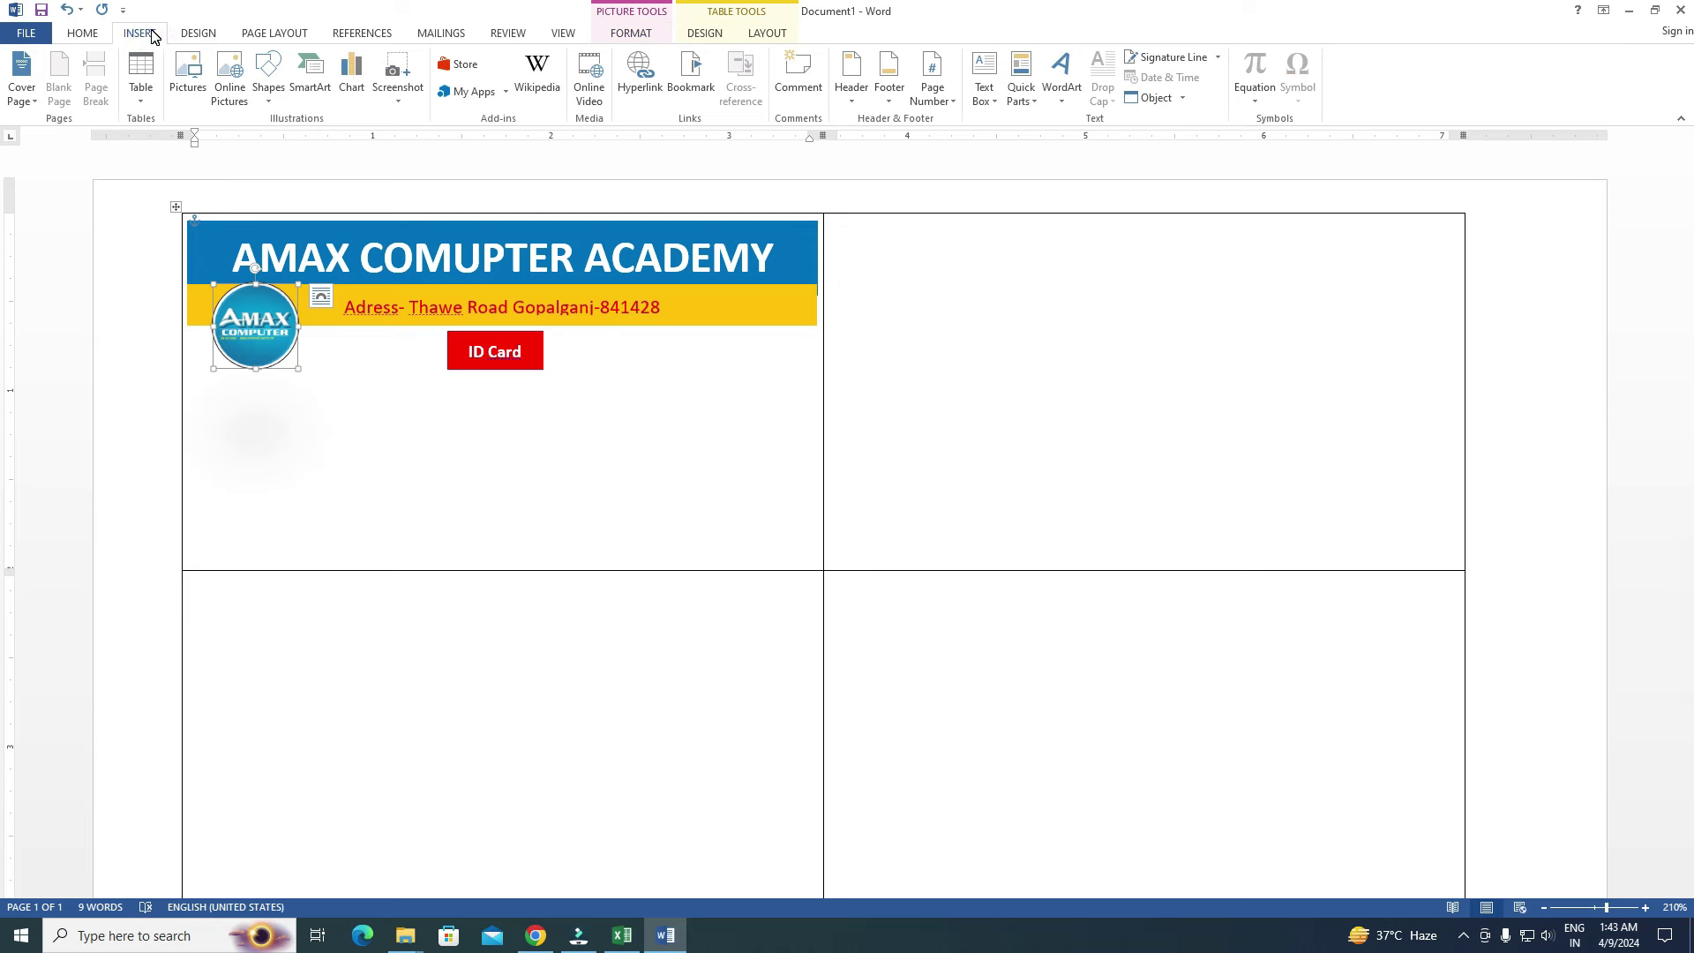
Step: Draw a rounded rectangle on the card's right side for the photo box
{"action": "left_click", "coordinate": [270, 97]}
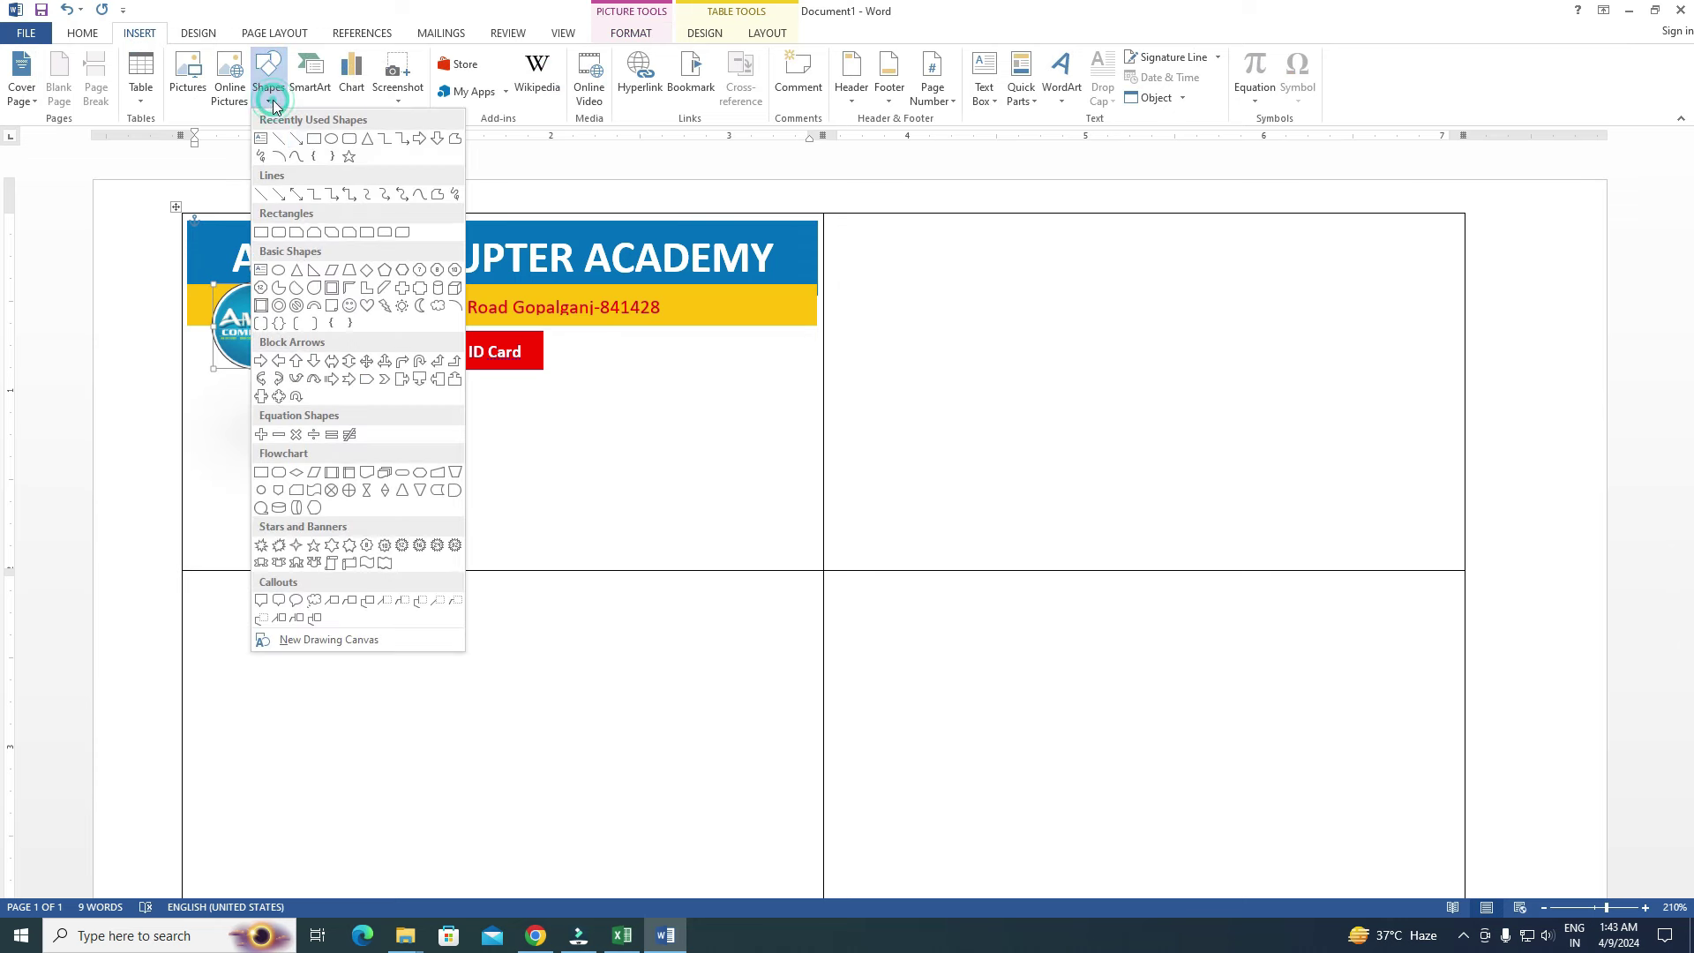
{"action": "left_click", "coordinate": [350, 140]}
{"action": "left_click_drag", "start_coordinate": [653, 356], "coordinate": [787, 534]}
{"action": "left_click_drag", "start_coordinate": [747, 476], "coordinate": [753, 476]}
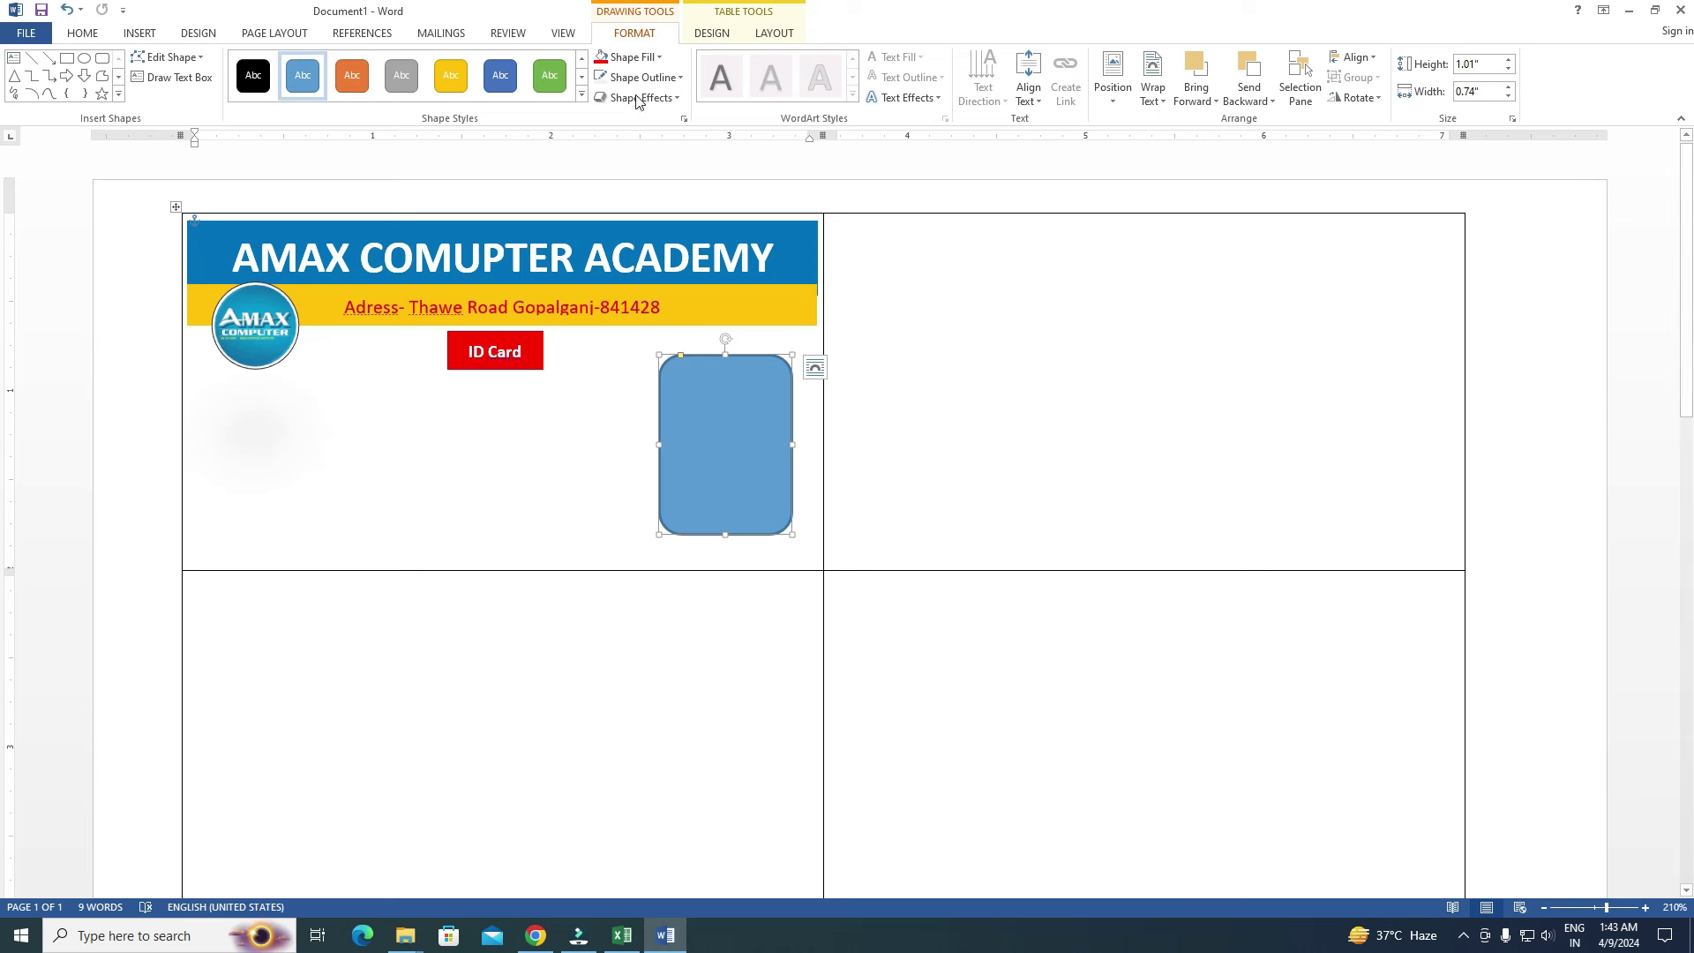
Step: Give the rounded rectangle no fill and a black outline
{"action": "left_click", "coordinate": [658, 57]}
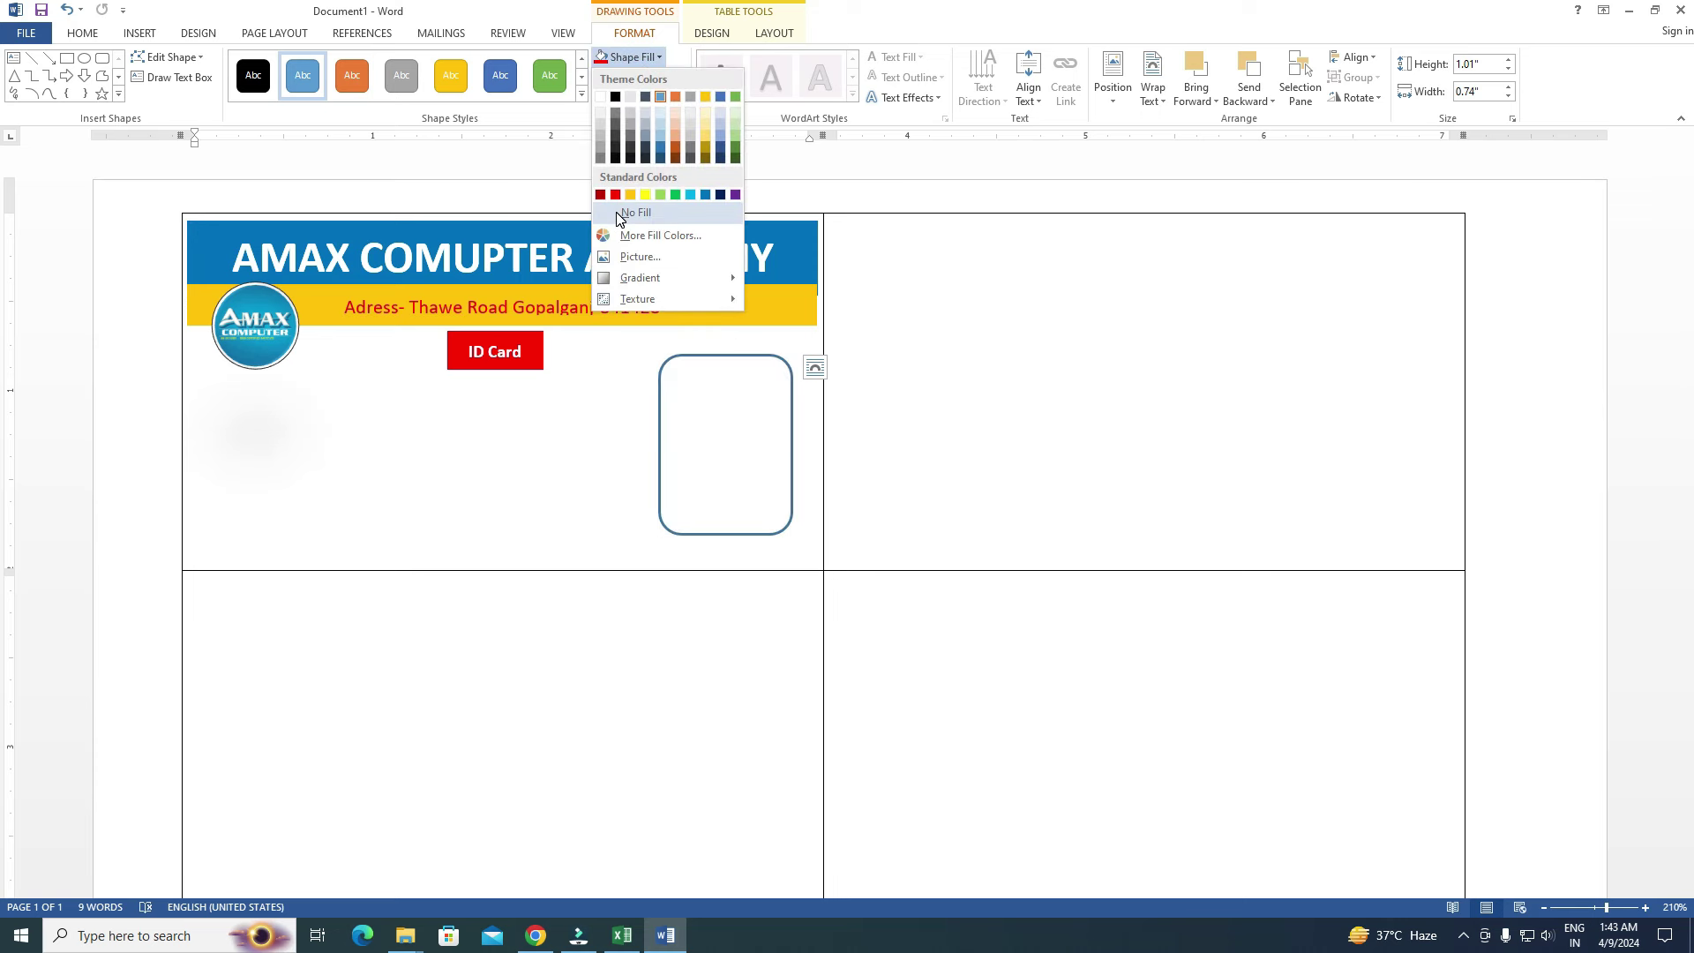
{"action": "left_click", "coordinate": [618, 214]}
{"action": "left_click", "coordinate": [641, 78]}
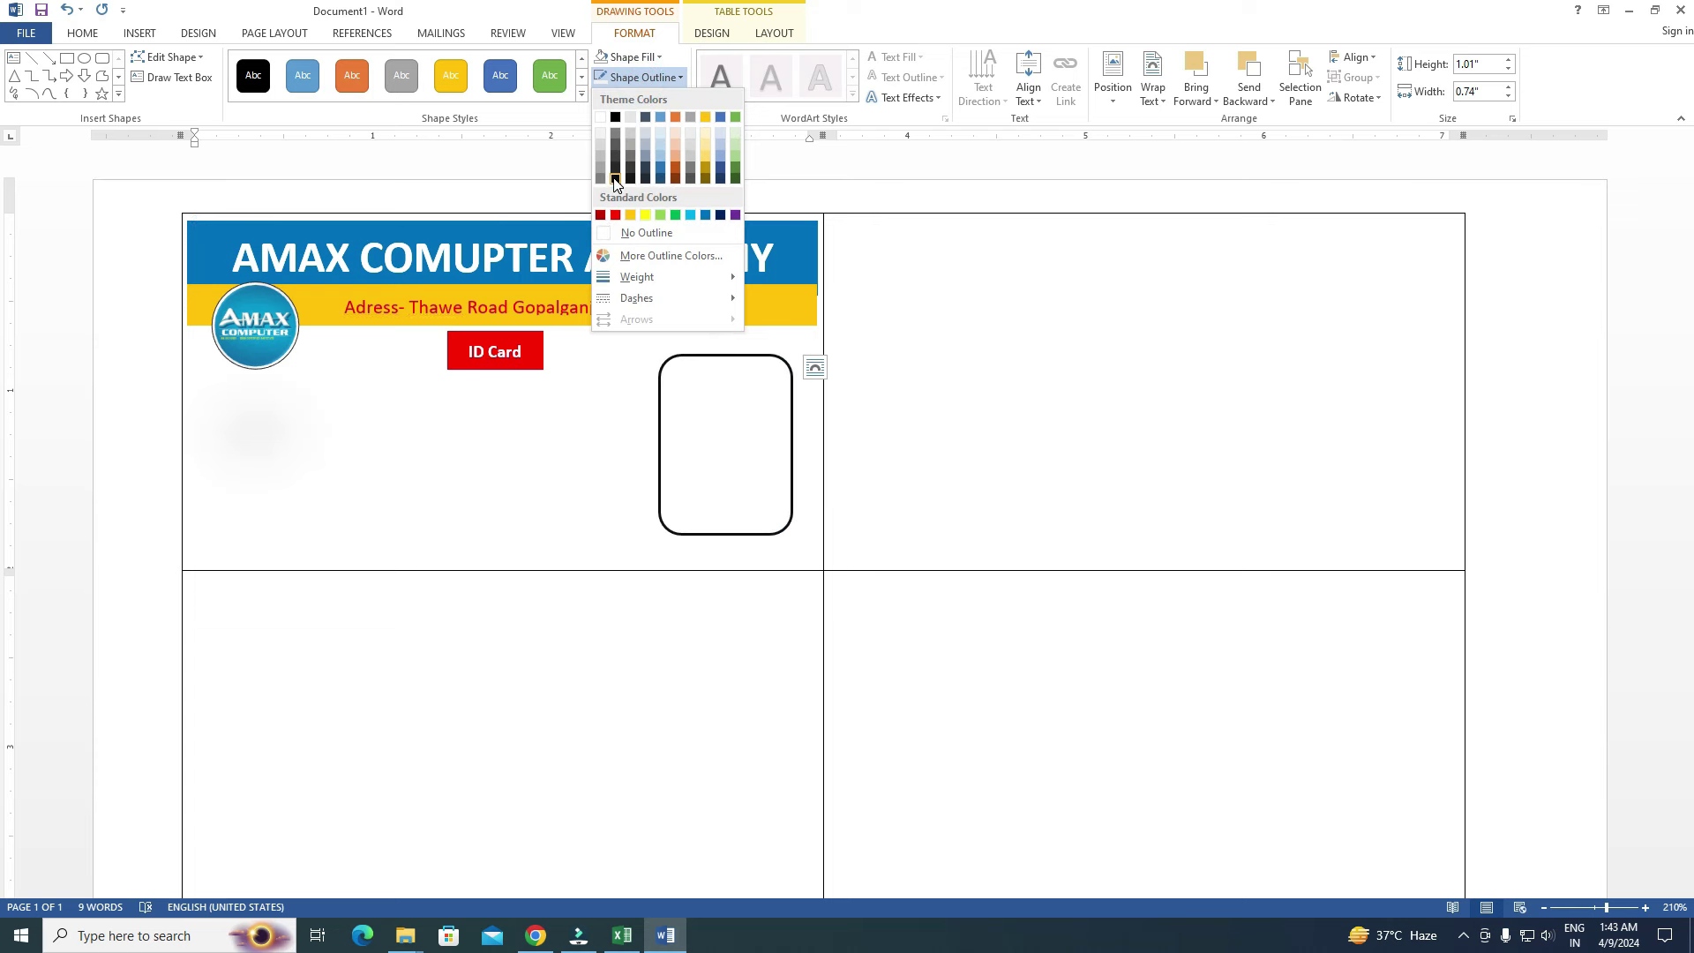
{"action": "left_click", "coordinate": [615, 178]}
{"action": "left_click", "coordinate": [658, 58]}
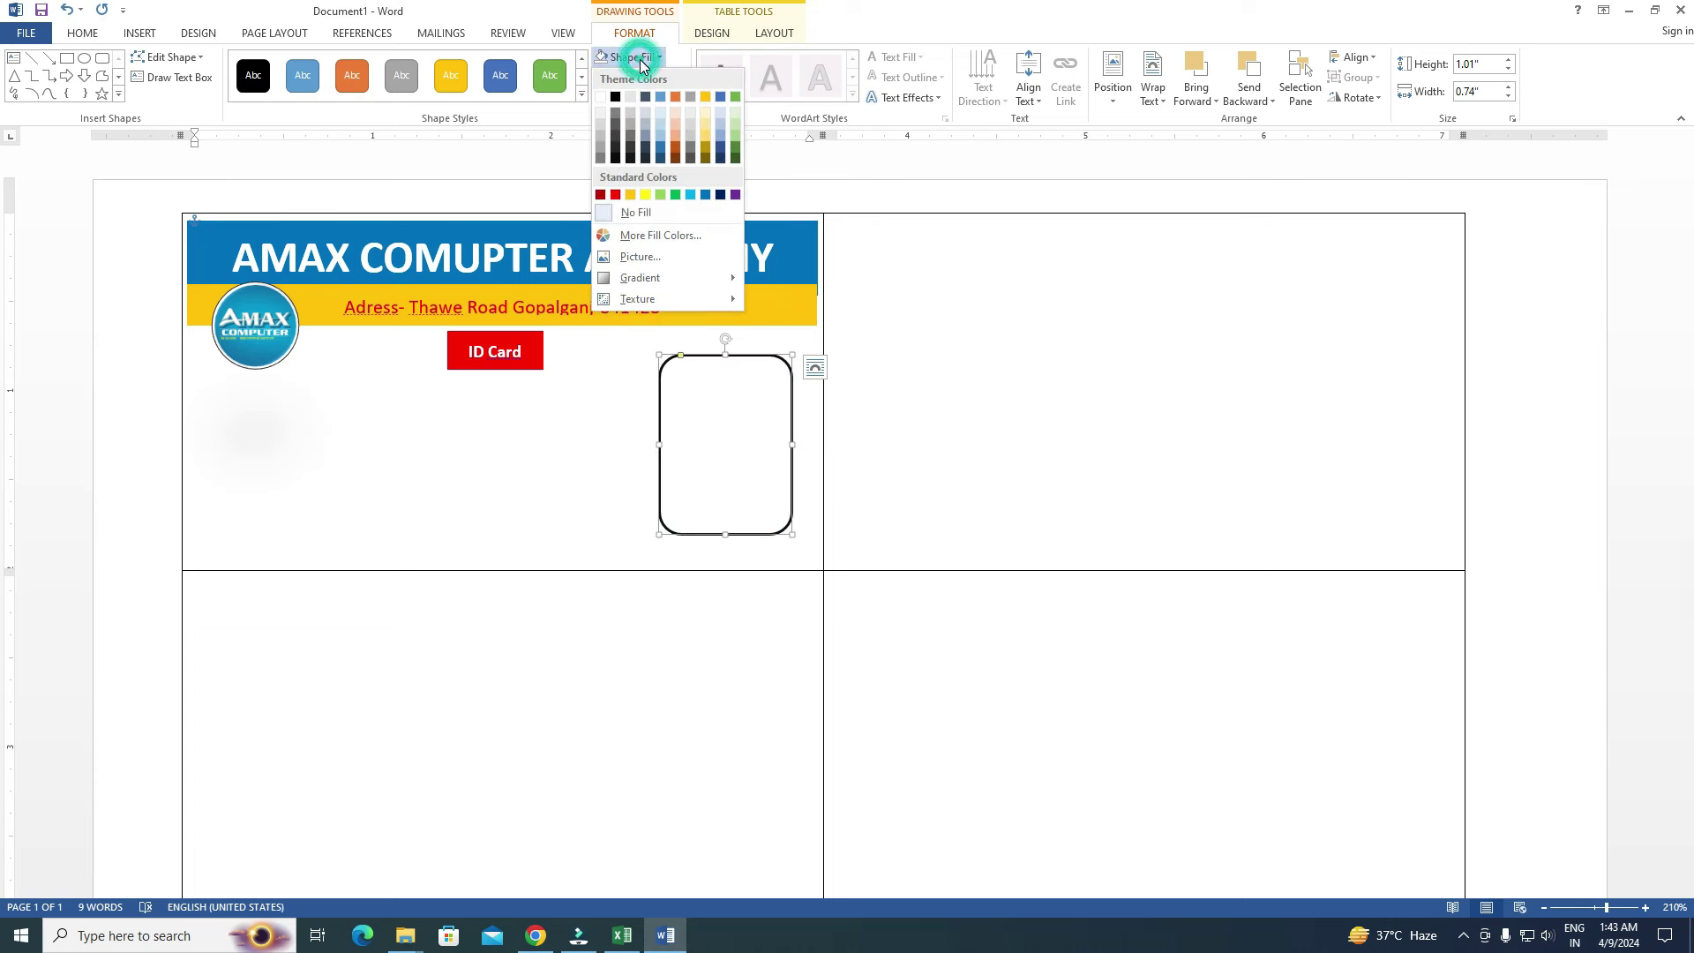
{"action": "left_click", "coordinate": [619, 209]}
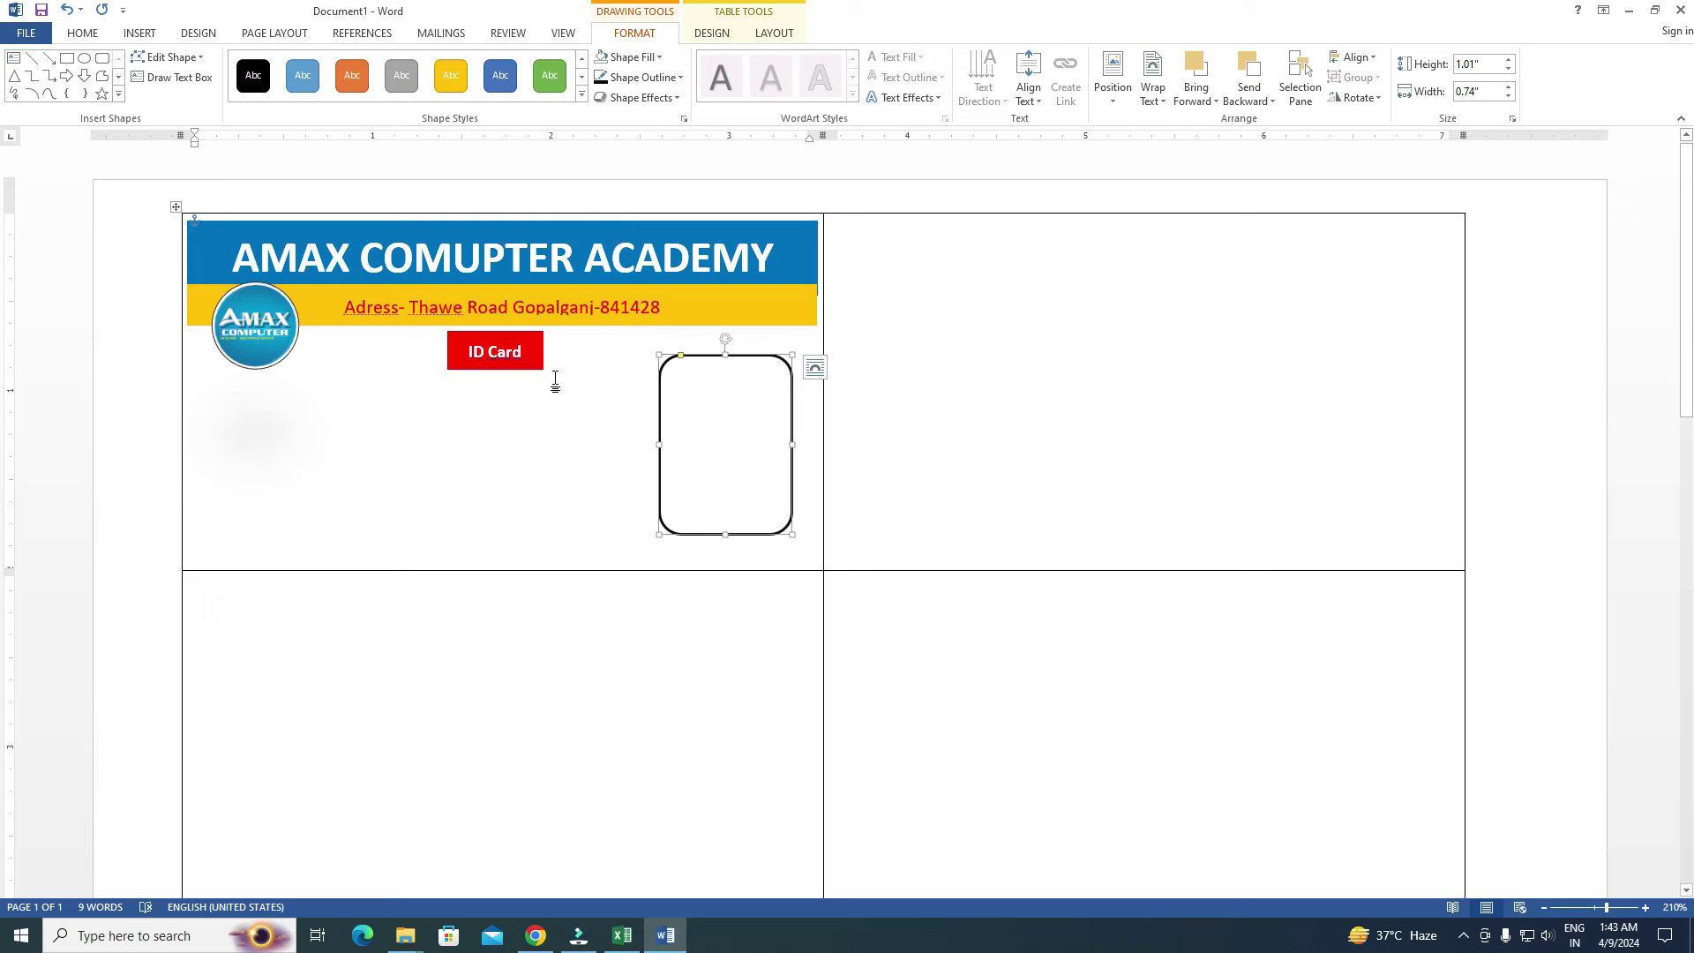
{"action": "left_click", "coordinate": [201, 240]}
{"action": "left_click", "coordinate": [202, 310]}
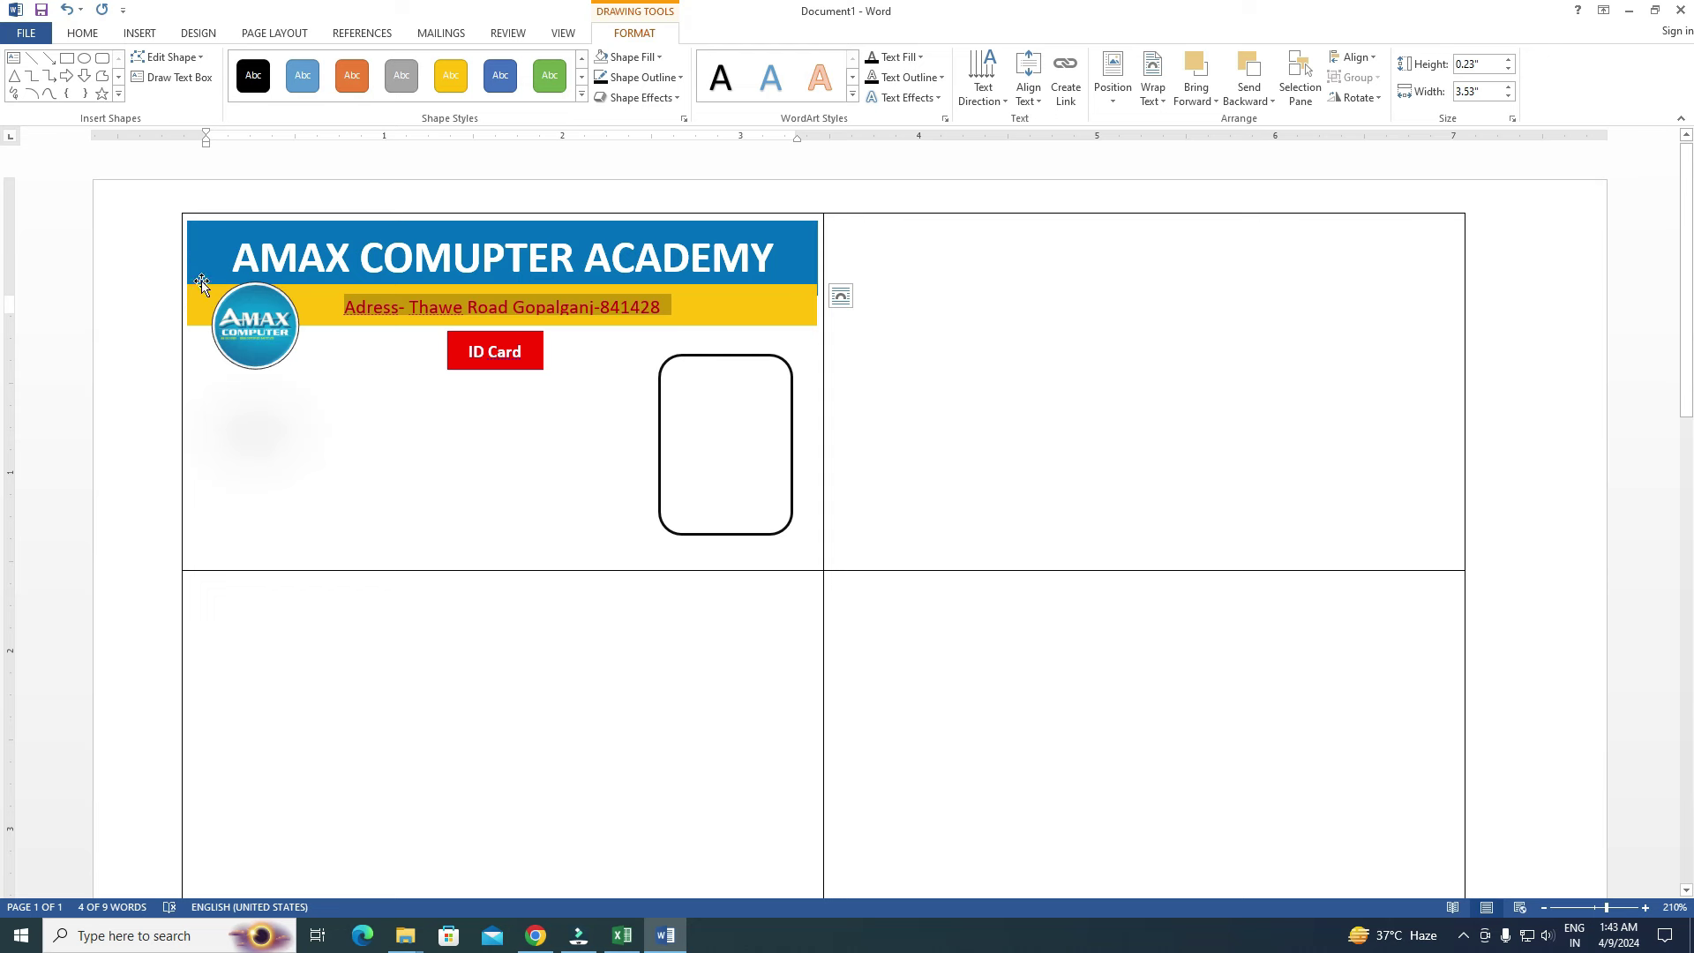
Step: Place the insertion point in the card cell below the logo where the labels start
{"action": "left_click", "coordinate": [208, 367]}
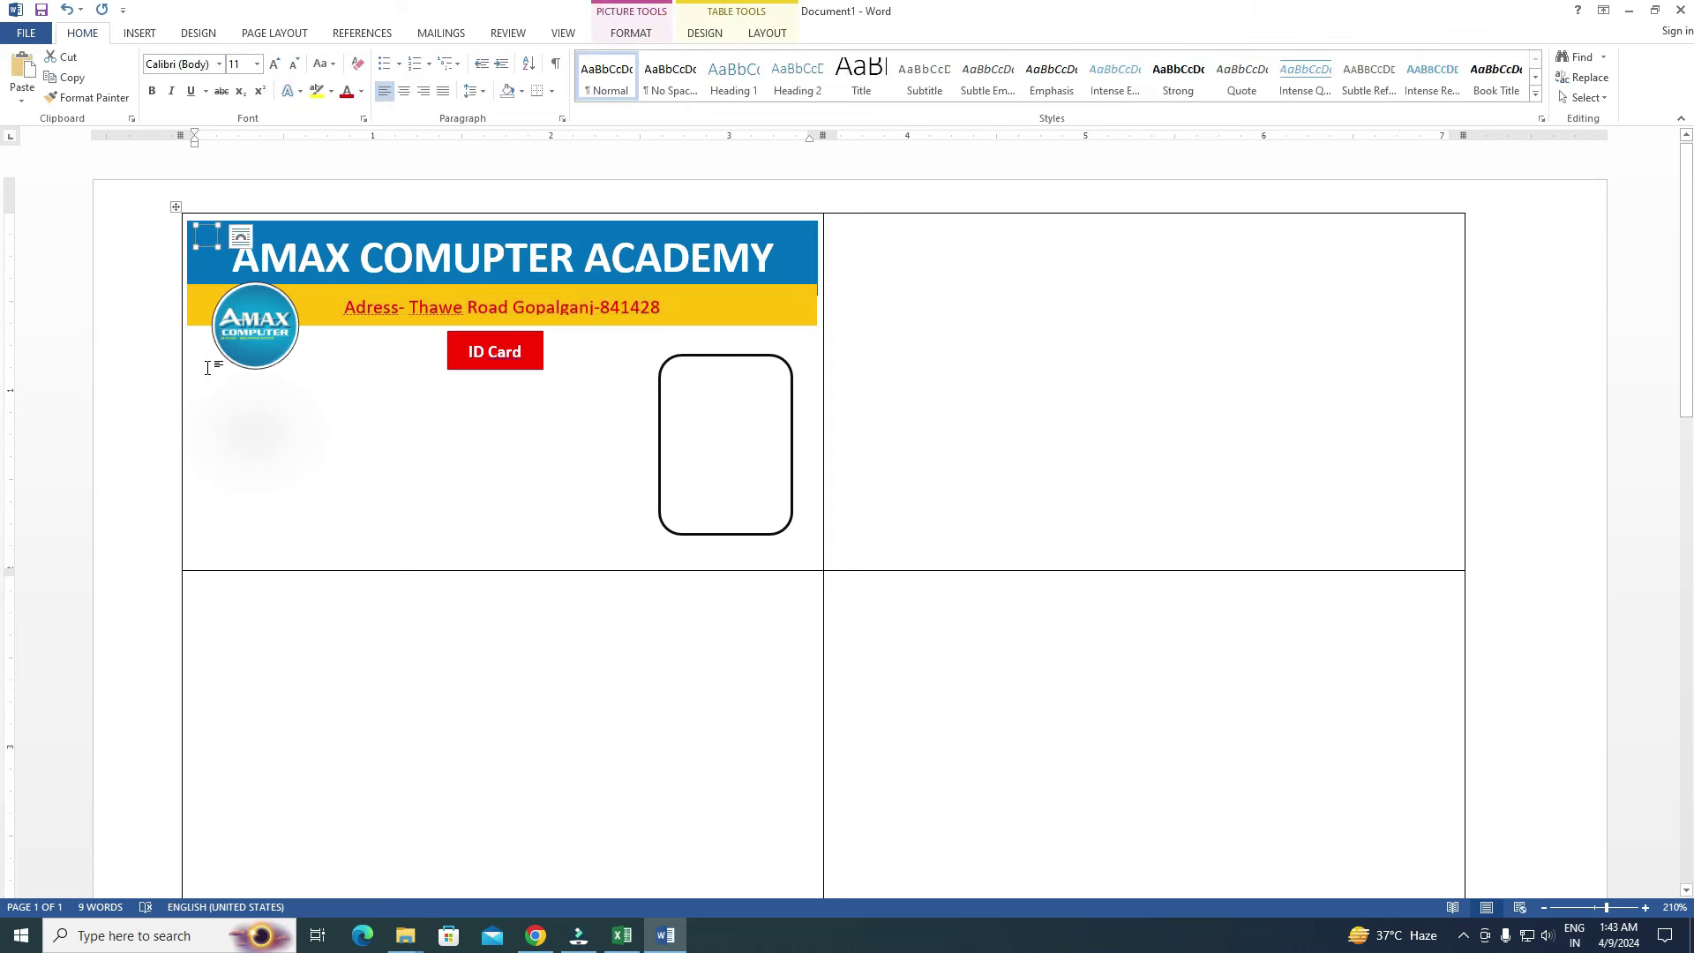
{"action": "key", "text": "Return"}
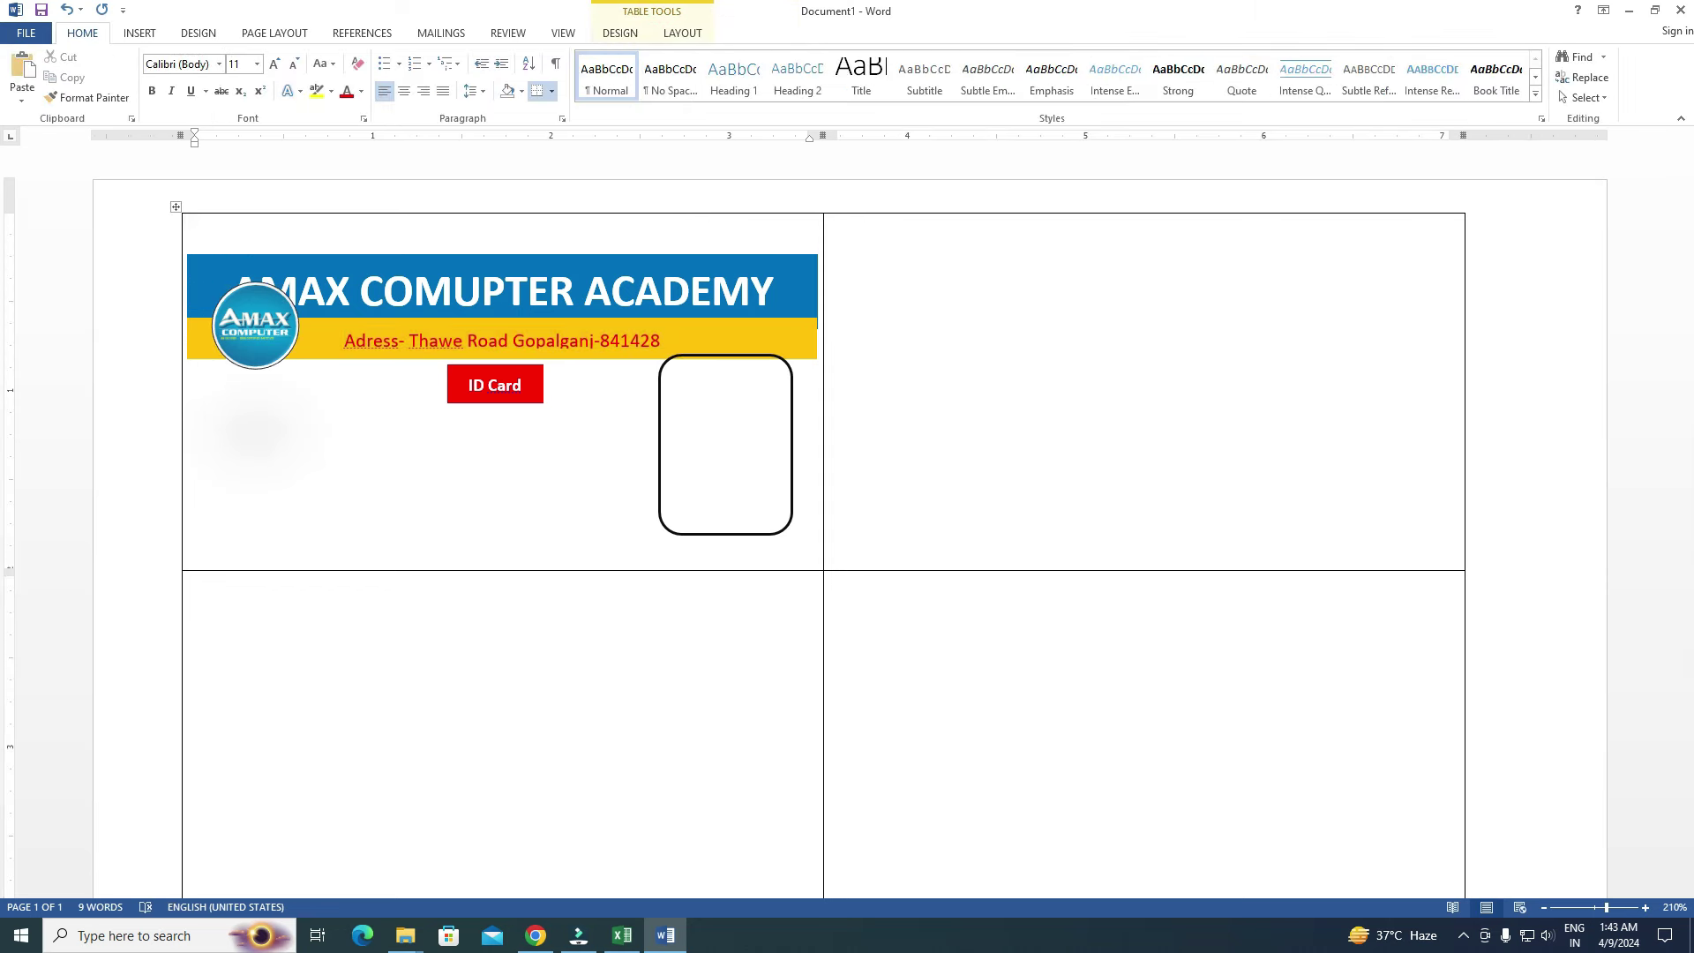
{"action": "key", "text": "ctrl+z"}
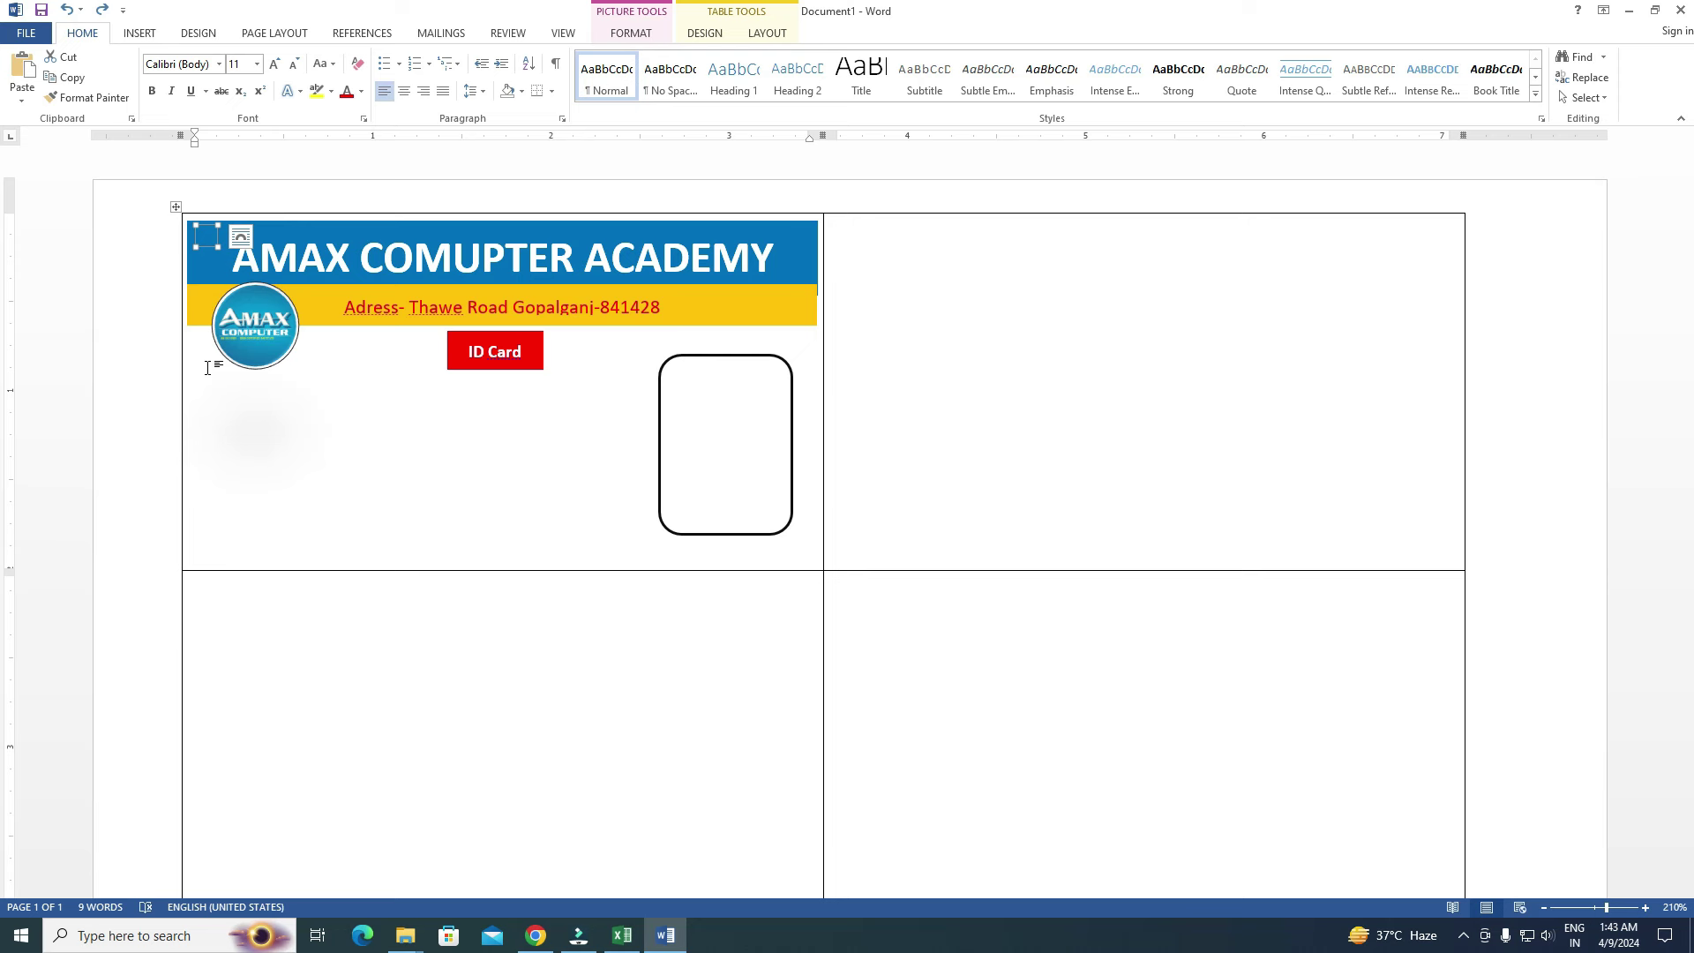
{"action": "left_click", "coordinate": [207, 367]}
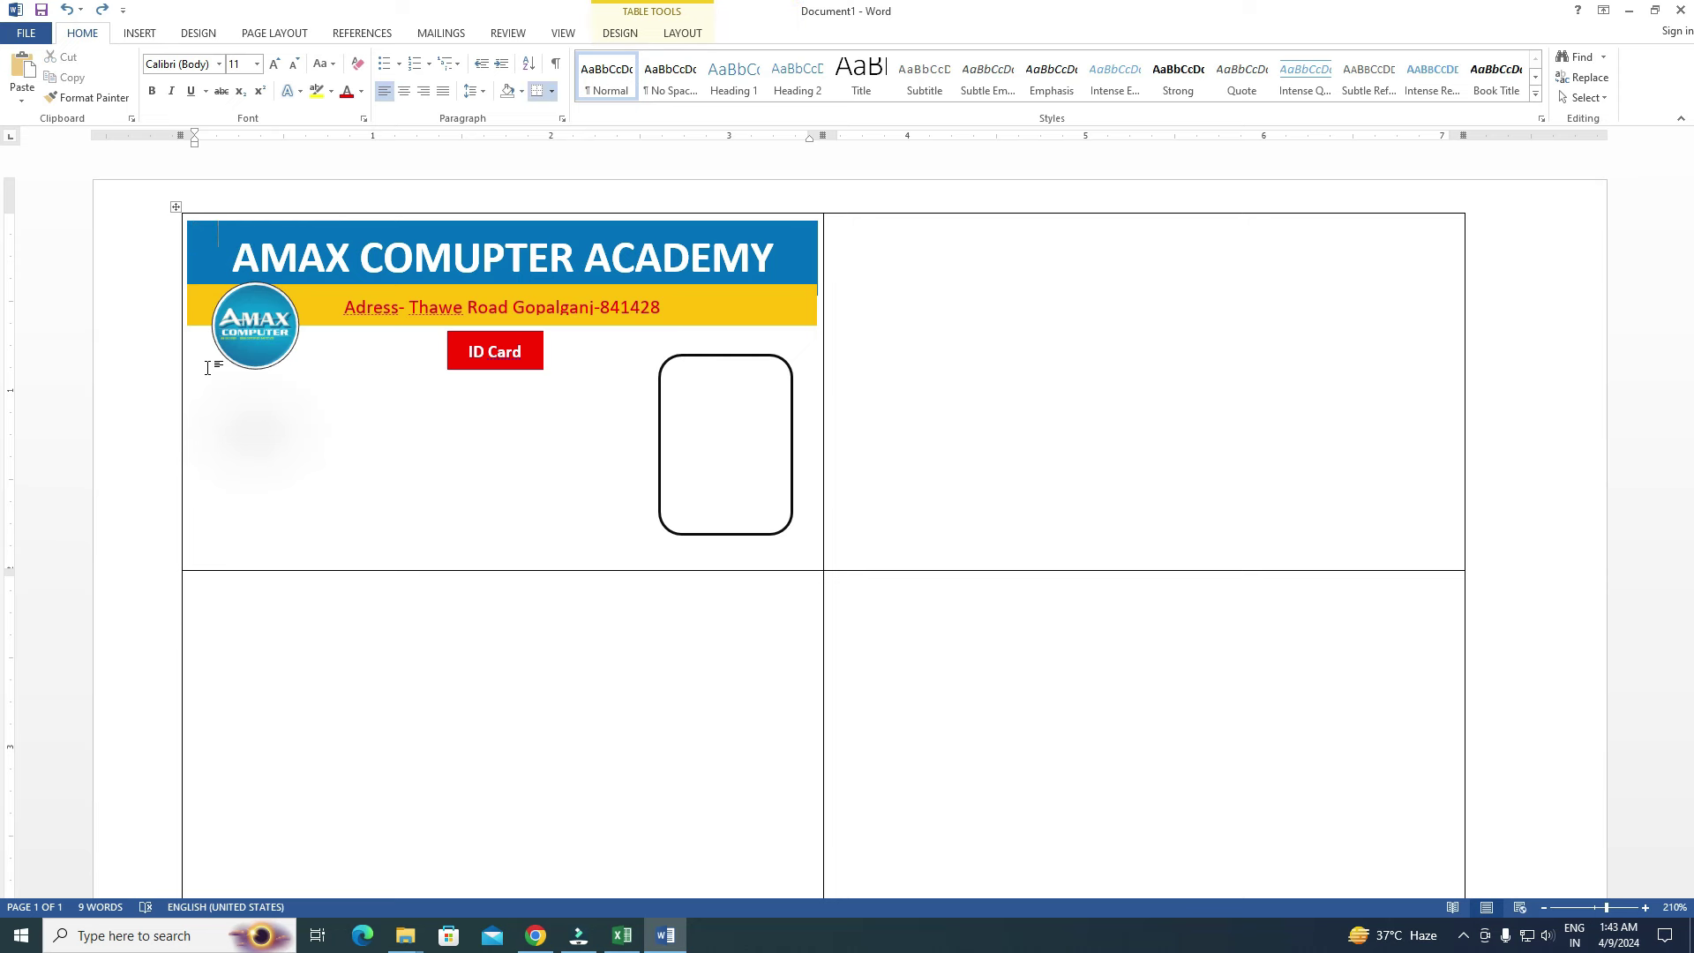
{"action": "key", "text": "BackSpace"}
Step: Type the labels Name, Father Name, DOB, Course, Mobile and Address, each with a colon
{"action": "type", "text": "Name "}
{"action": "type", "text": ": "}
{"action": "type", "text": "Father’"}
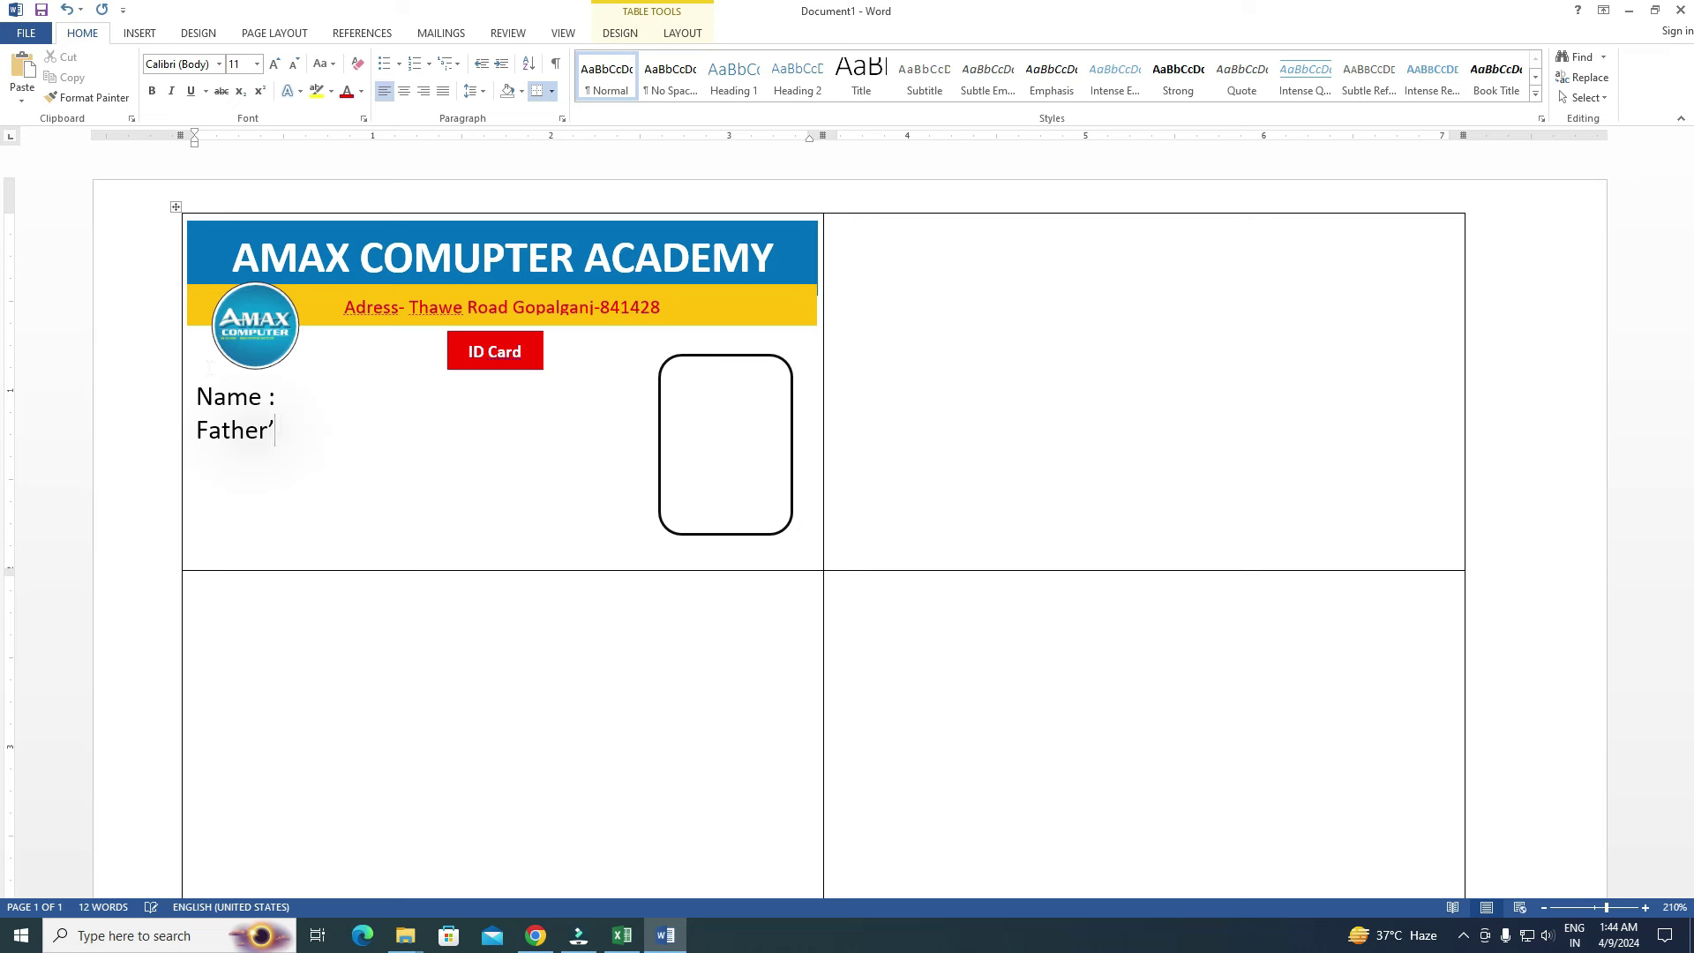
{"action": "key", "text": "BackSpace"}
{"action": "type", "text": "Name "}
{"action": "type", "text": "DO"}
{"action": "type", "text": "B "}
{"action": "type", "text": "Course"}
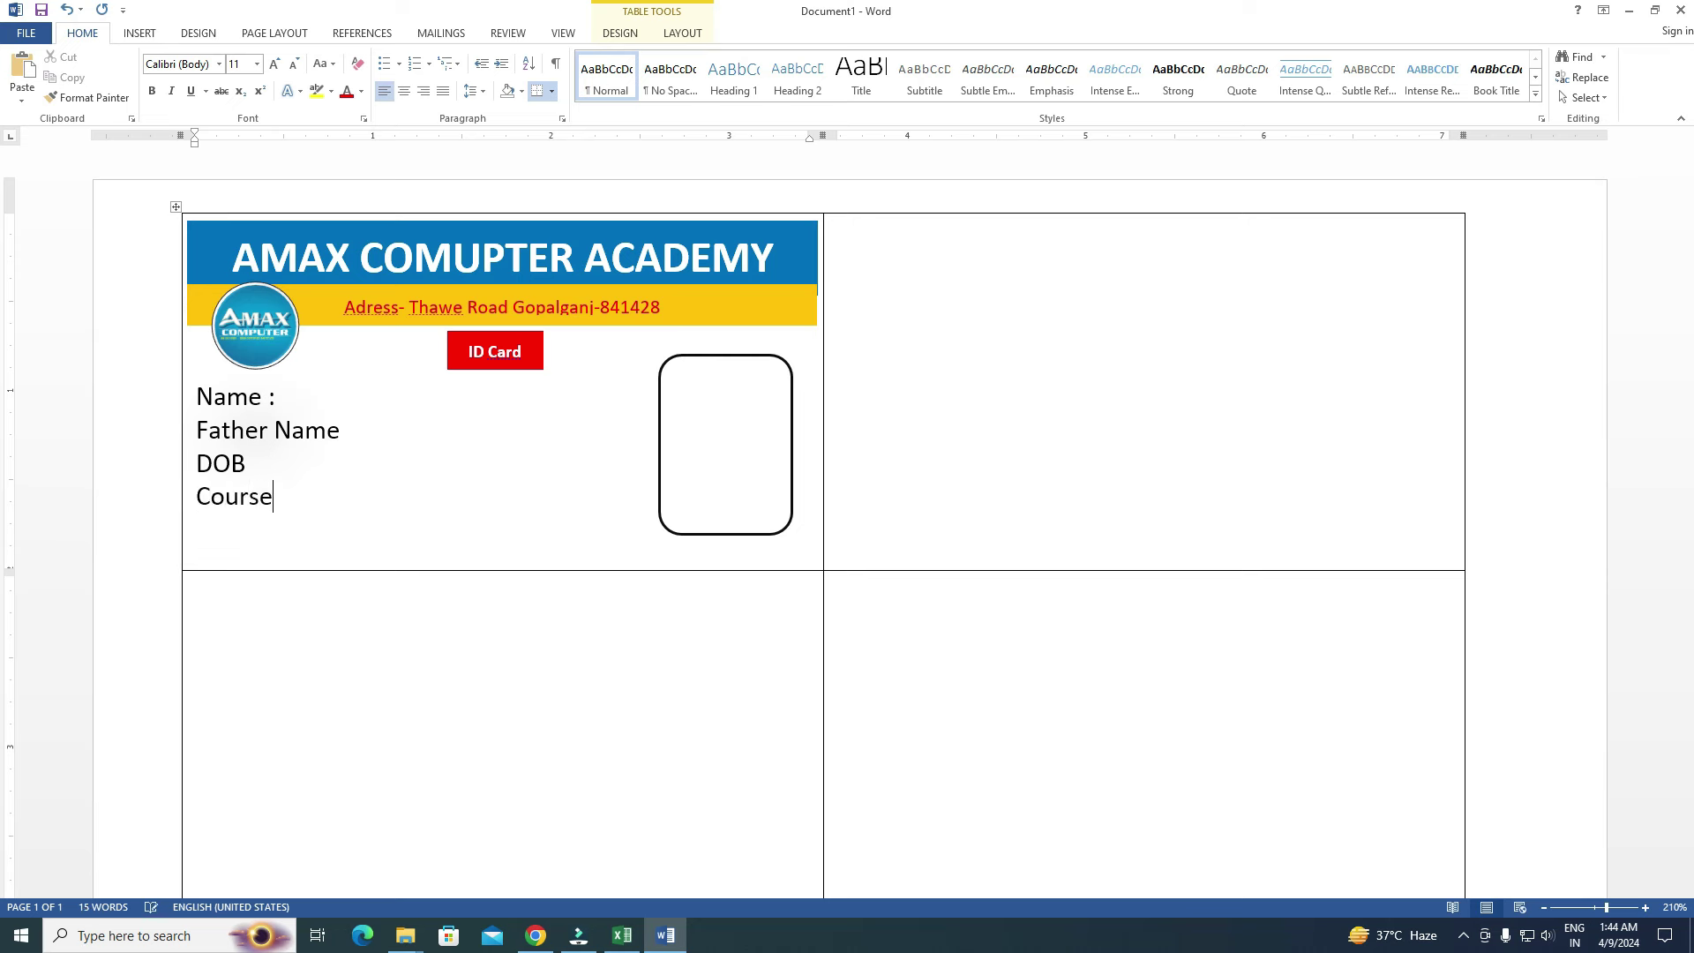
{"action": "type", "text": ": "}
{"action": "type", "text": "Mobile:"}
{"action": "key", "text": "Return"}
{"action": "type", "text": "A"}
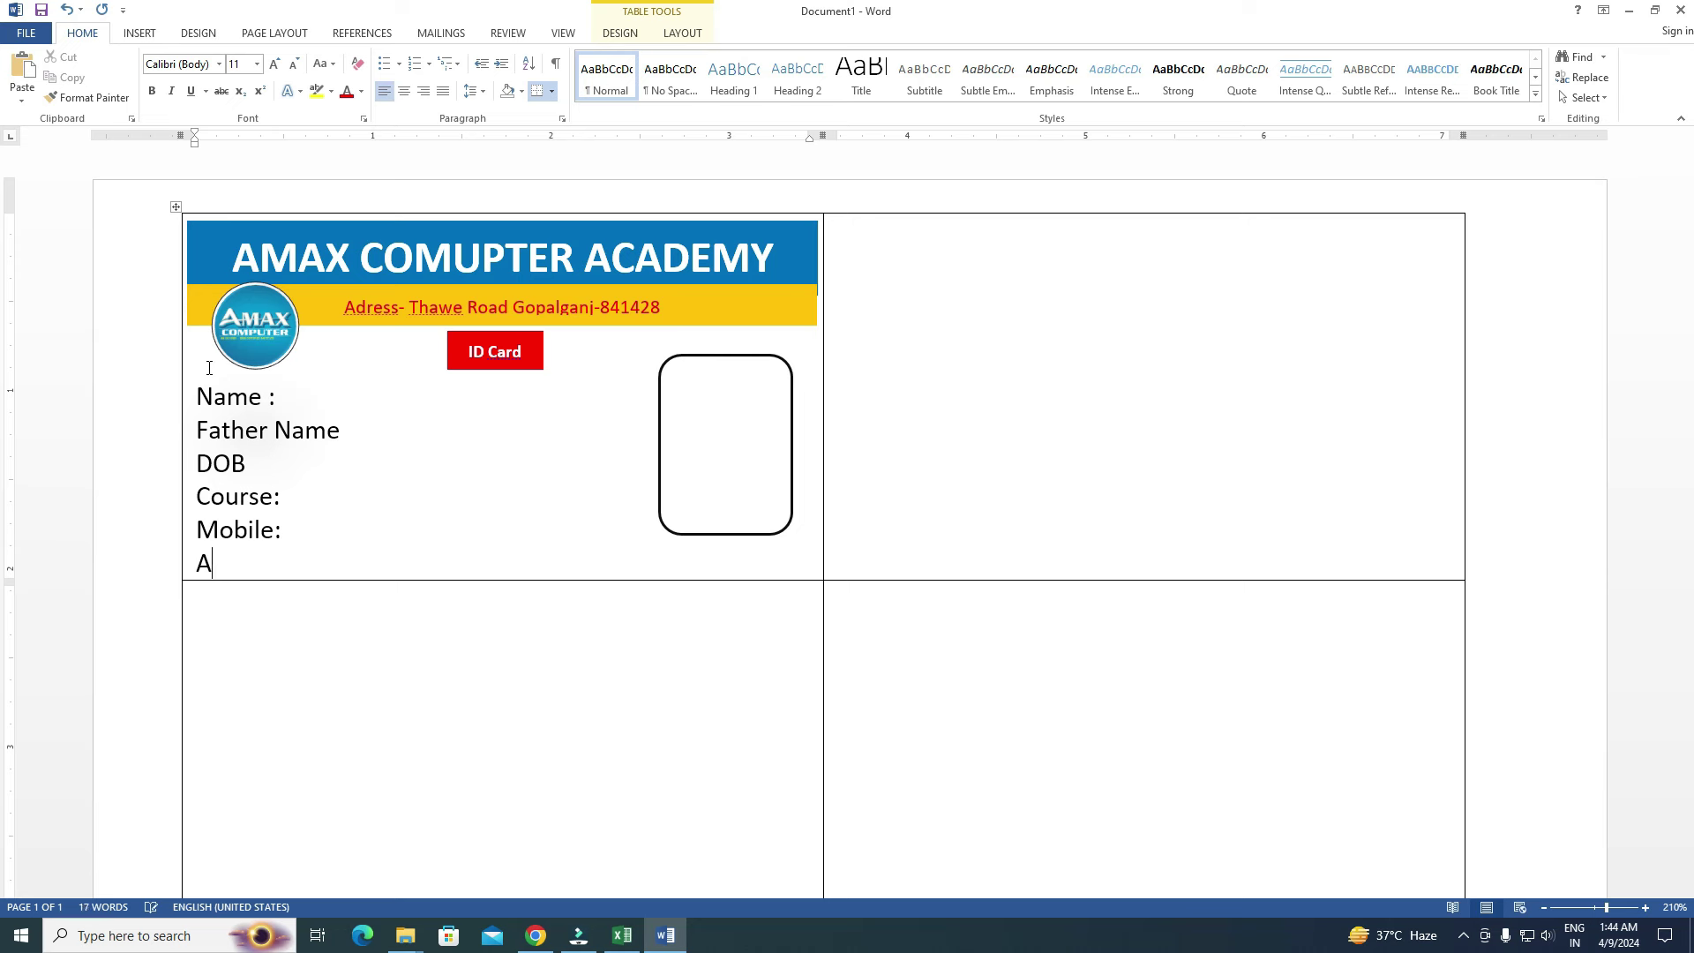
{"action": "type", "text": "dress"}
{"action": "type", "text": ";"}
{"action": "key", "text": "BackSpace"}
{"action": "type", "text": ":"}
Step: Push the colons after Name, DOB, Course, Mobile and Address right to line them up
{"action": "left_click", "coordinate": [270, 401]}
{"action": "left_click", "coordinate": [251, 465]}
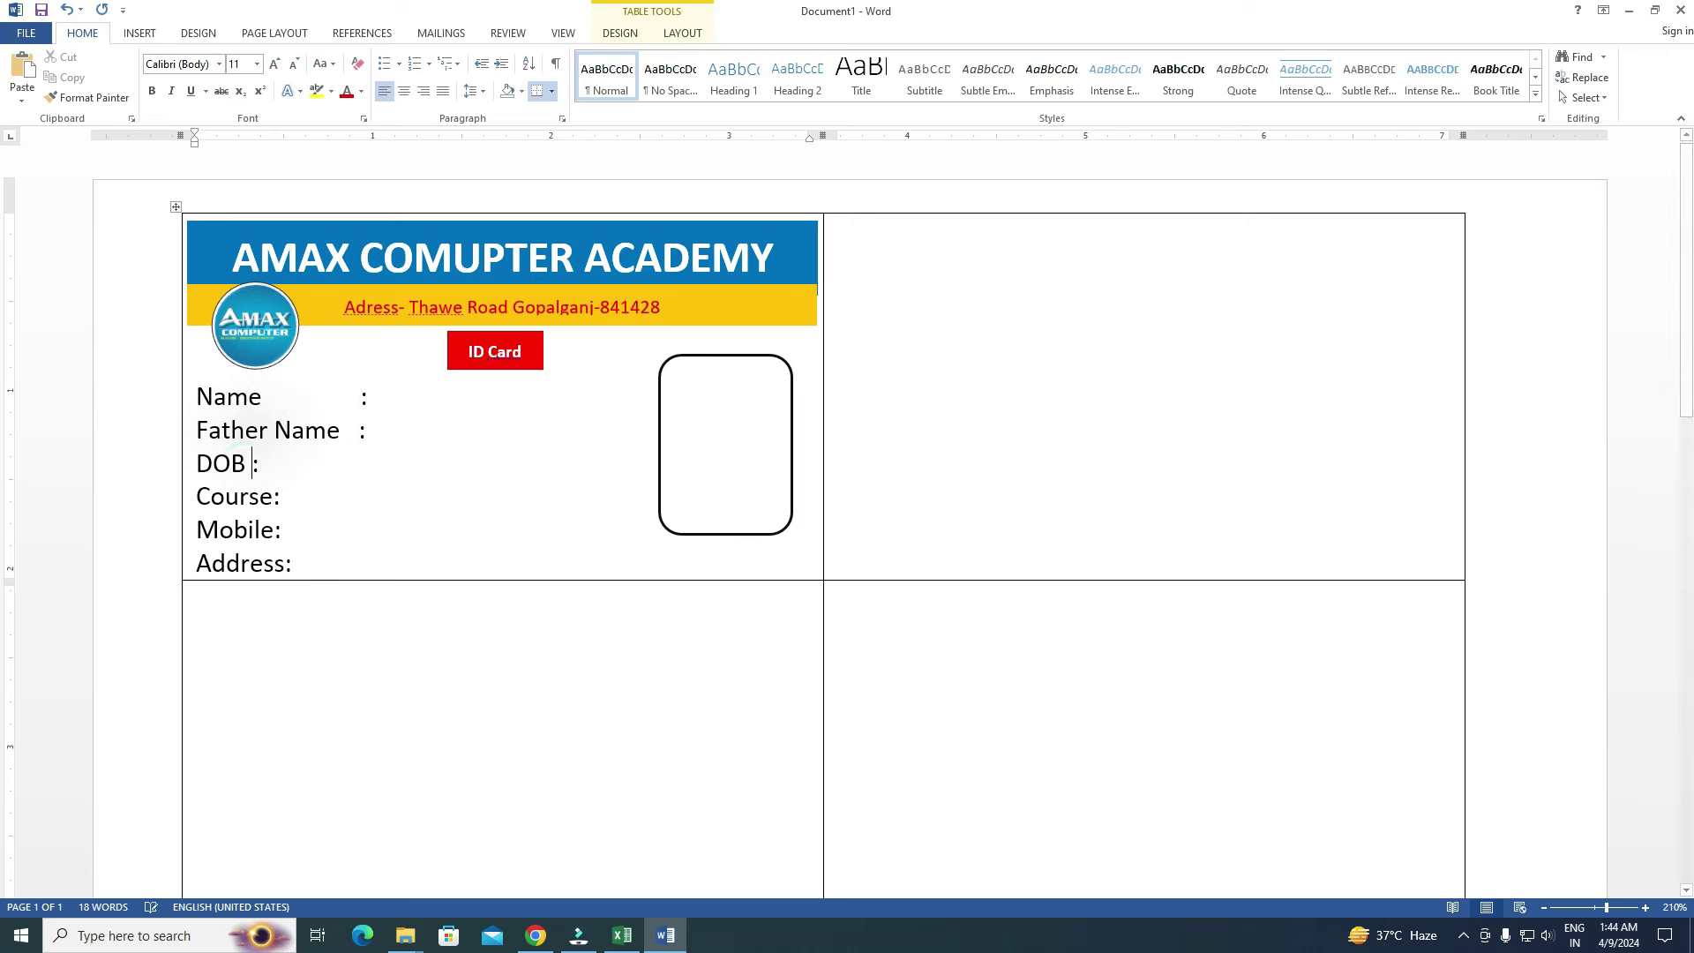
{"action": "left_click", "coordinate": [272, 499]}
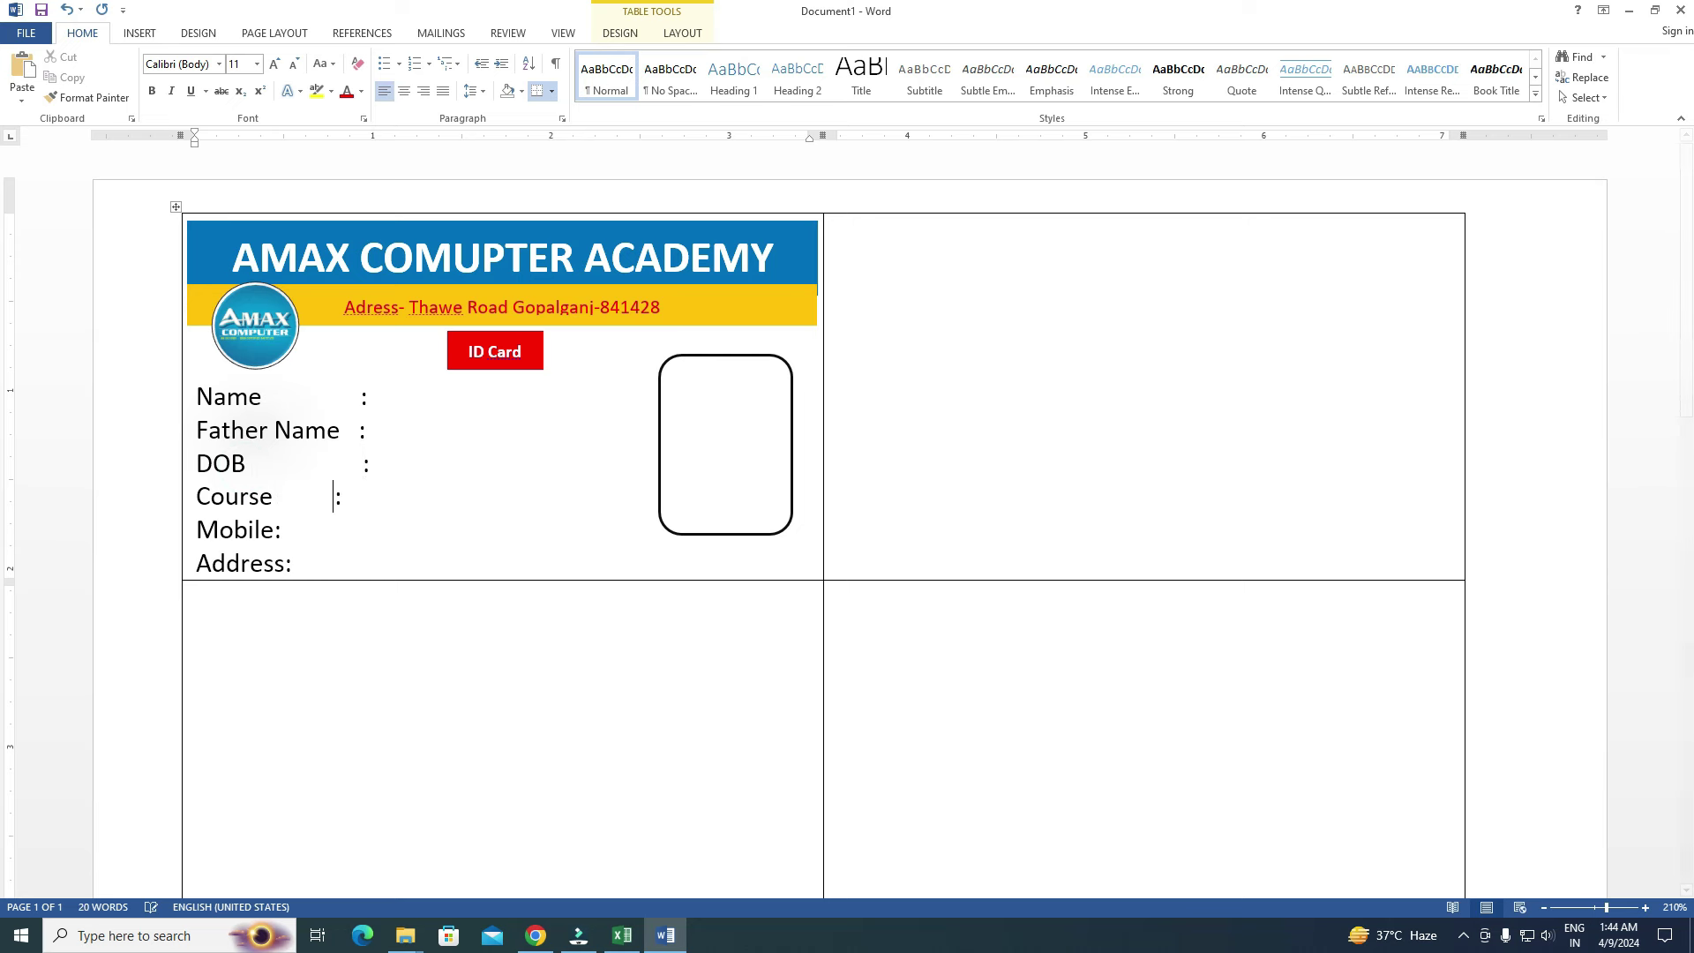
{"action": "left_click", "coordinate": [279, 532]}
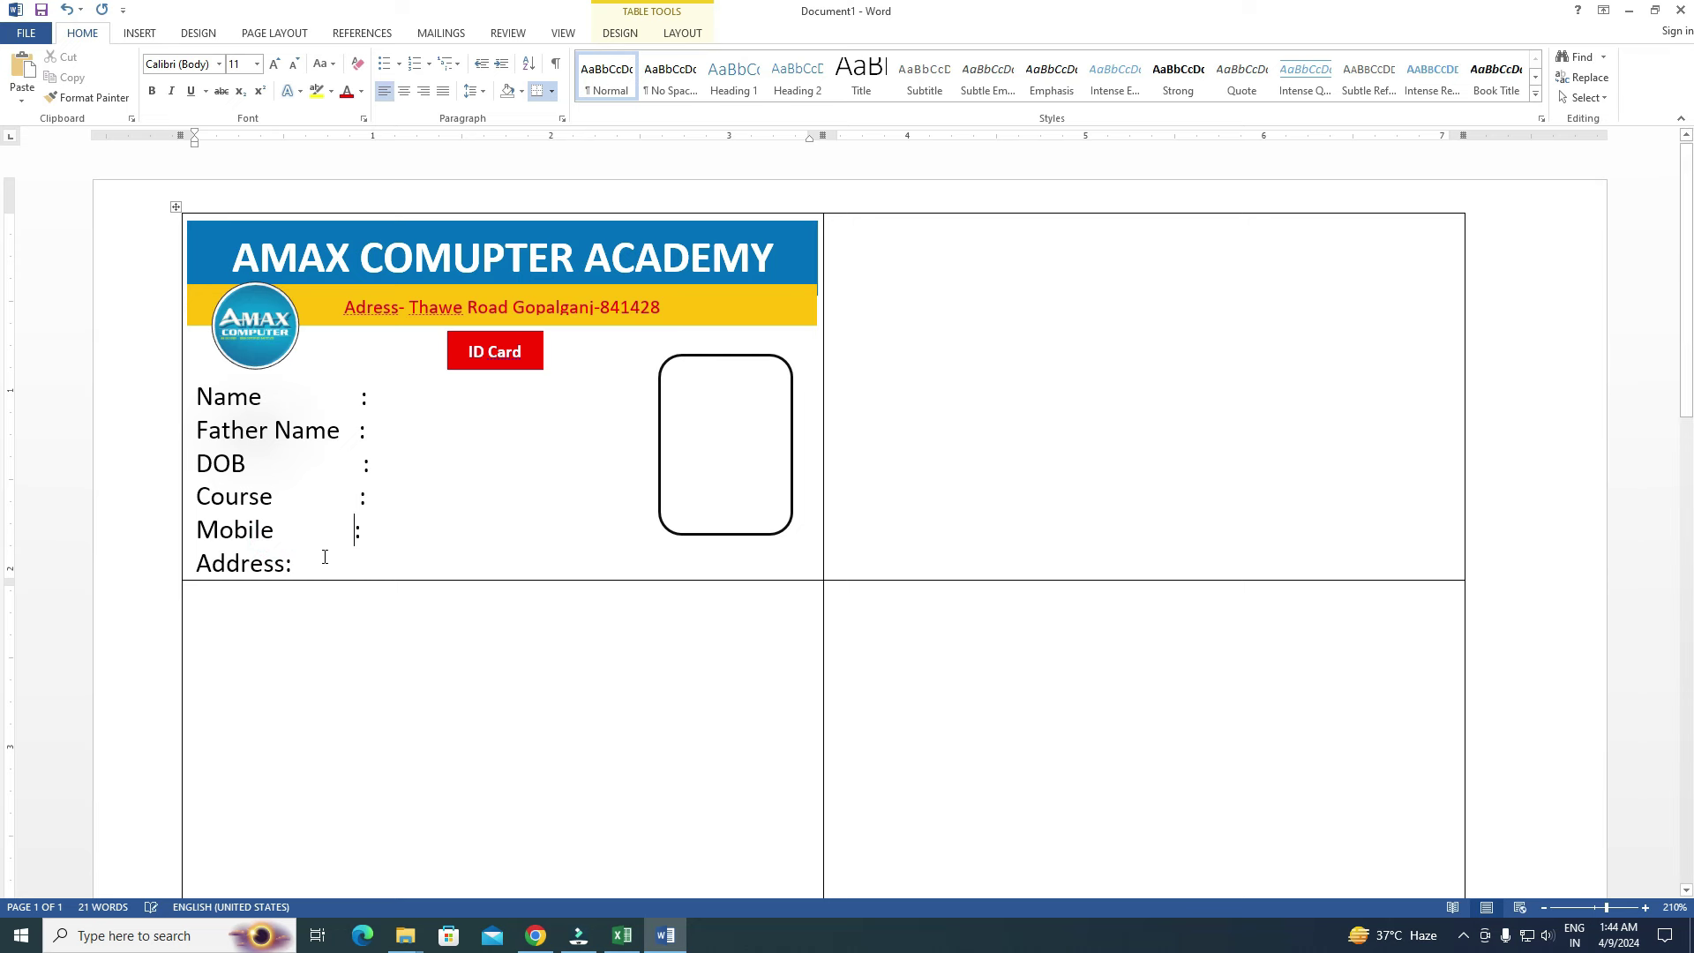
{"action": "left_click", "coordinate": [289, 566]}
Step: Set all six label lines to font size 10
{"action": "left_click_drag", "start_coordinate": [383, 573], "coordinate": [198, 393]}
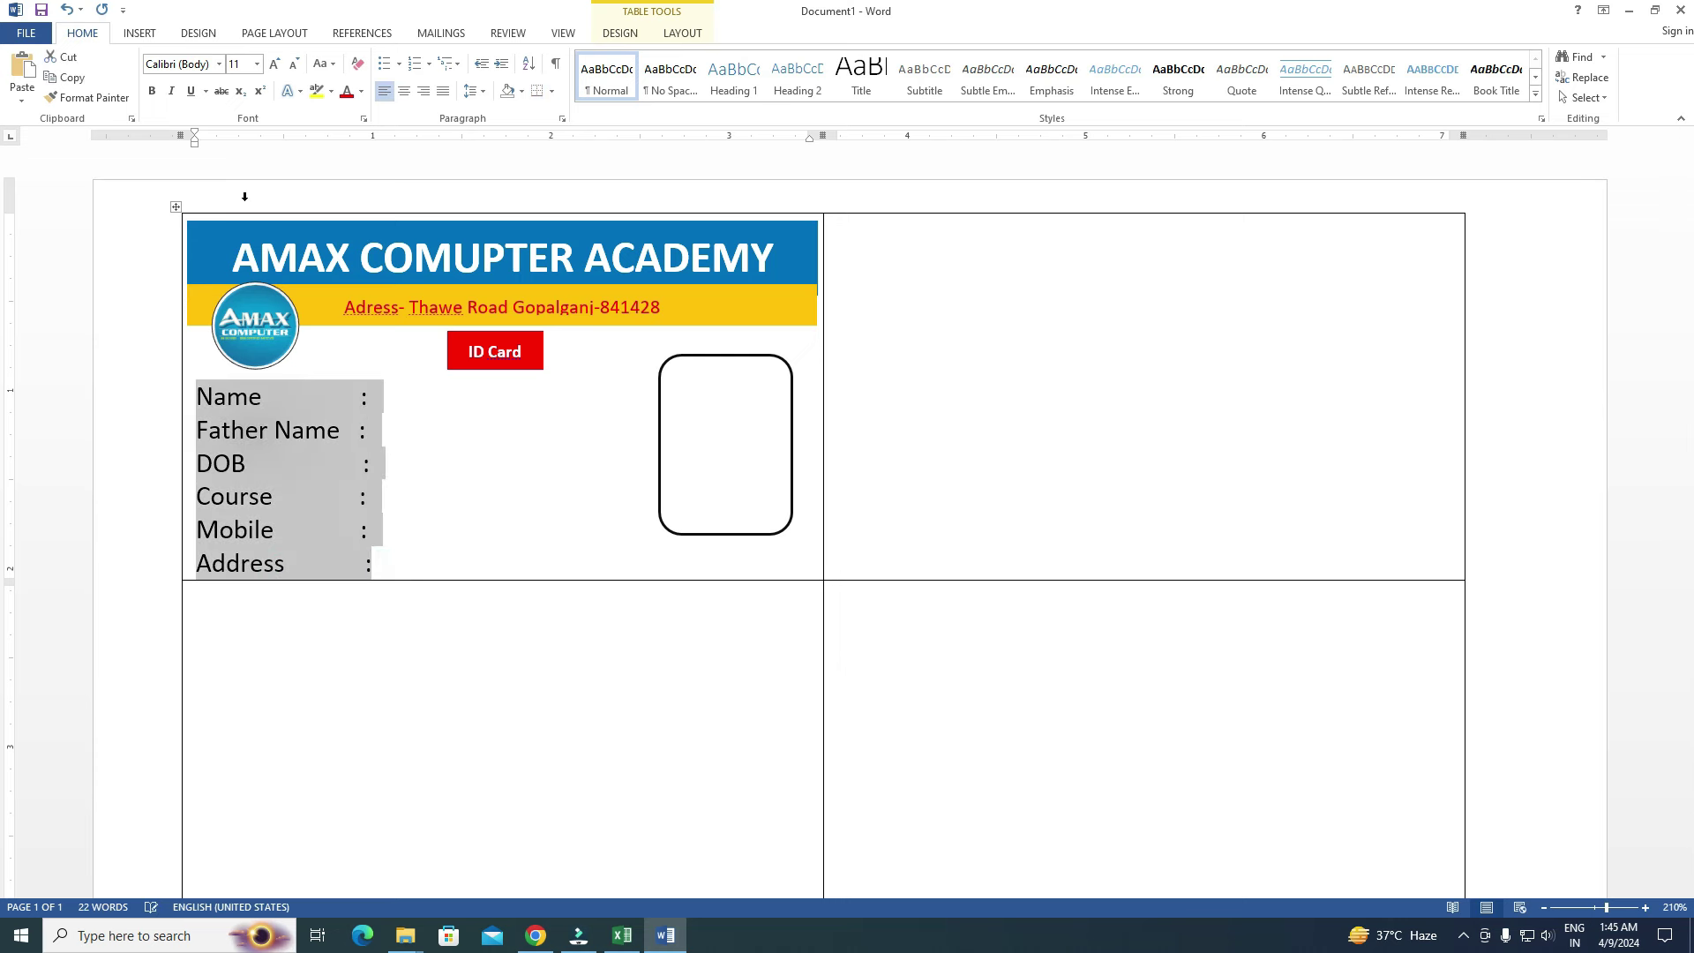
{"action": "left_click", "coordinate": [294, 64]}
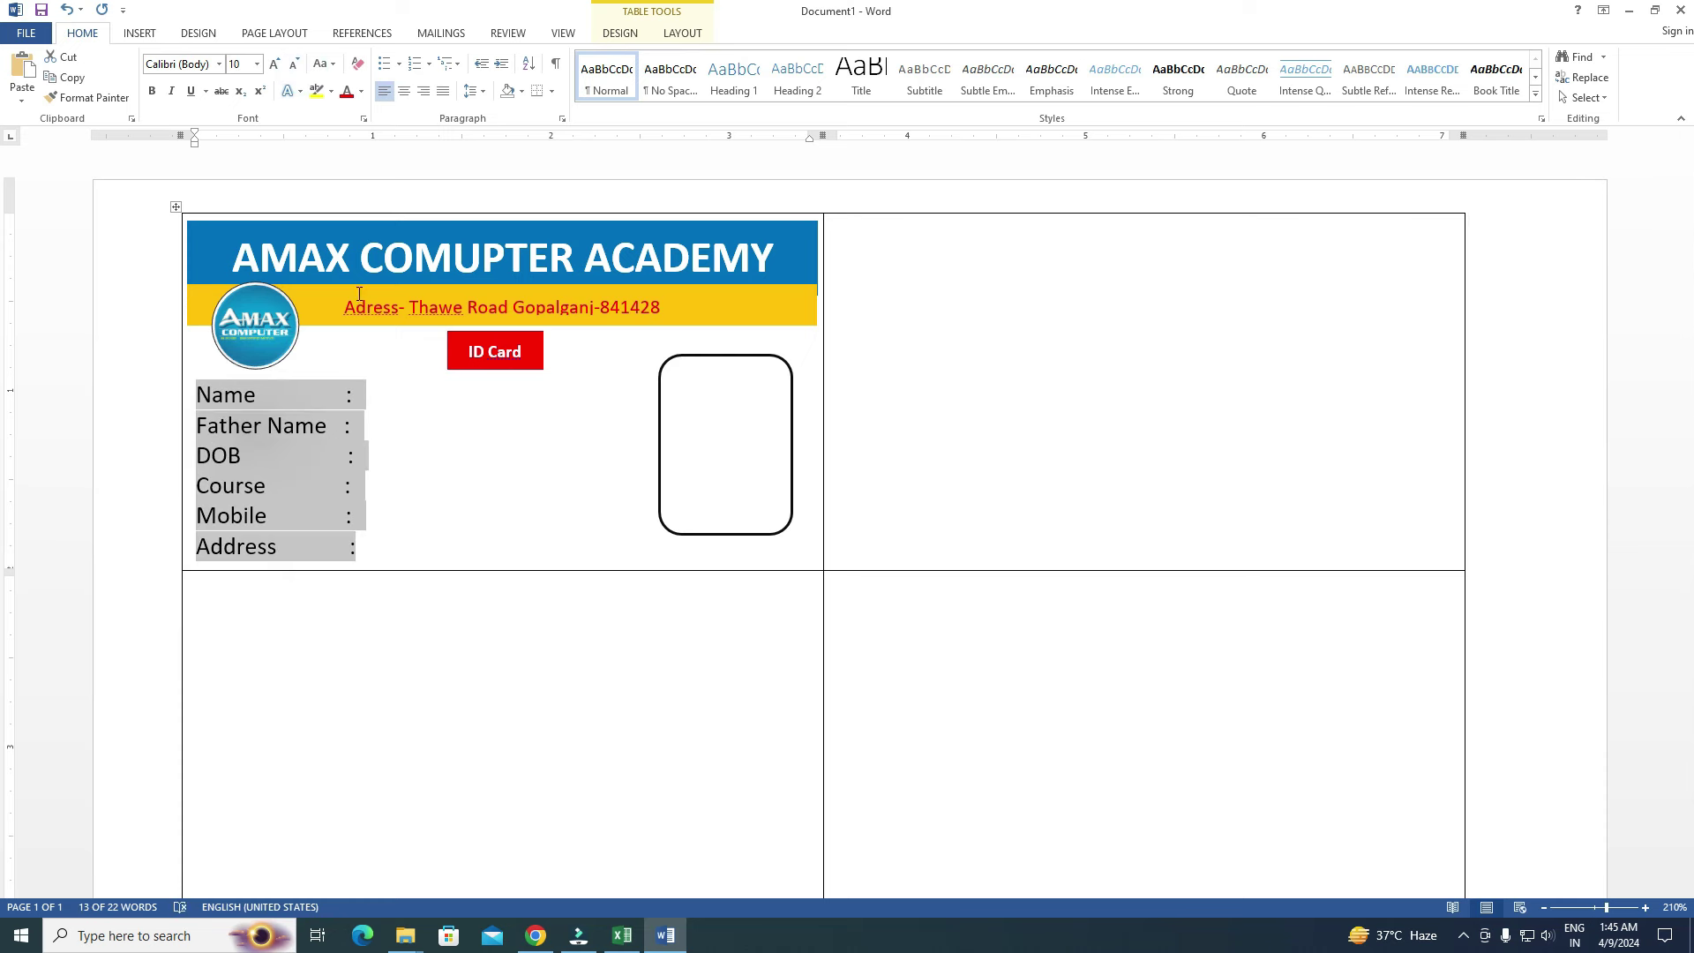
{"action": "left_click", "coordinate": [391, 533]}
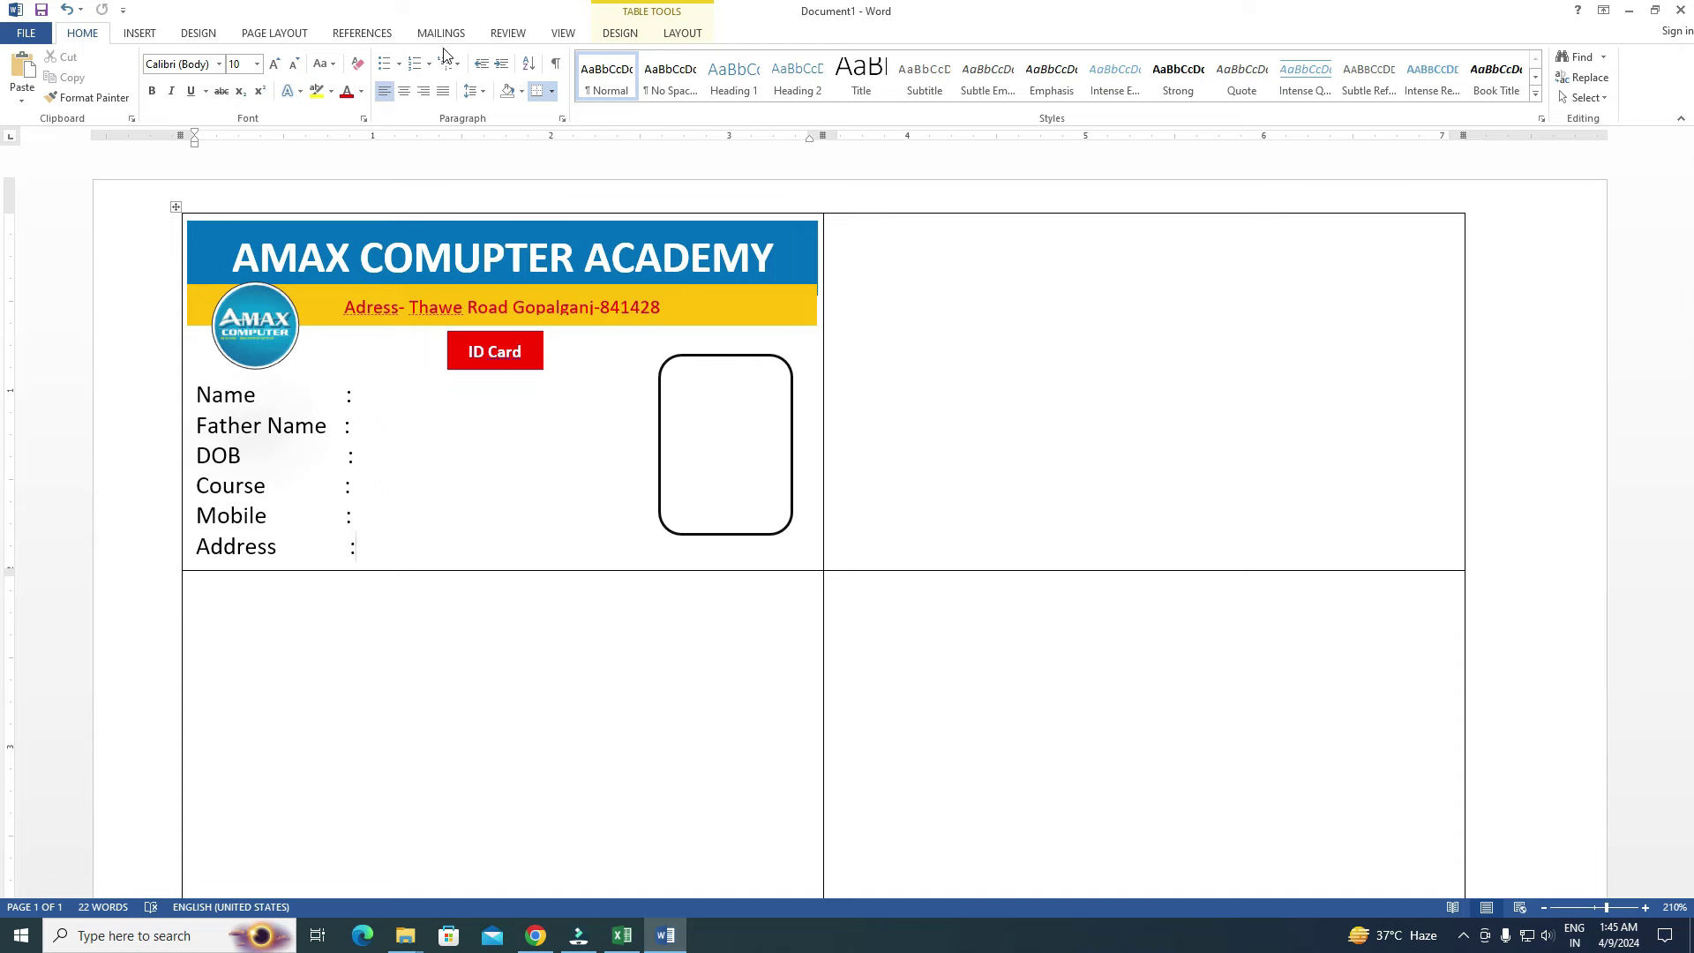
Step: Start a Labels mail merge from the Mailings tab
{"action": "key", "text": "ctrl+1"}
{"action": "left_click_drag", "start_coordinate": [372, 17], "coordinate": [502, 105]}
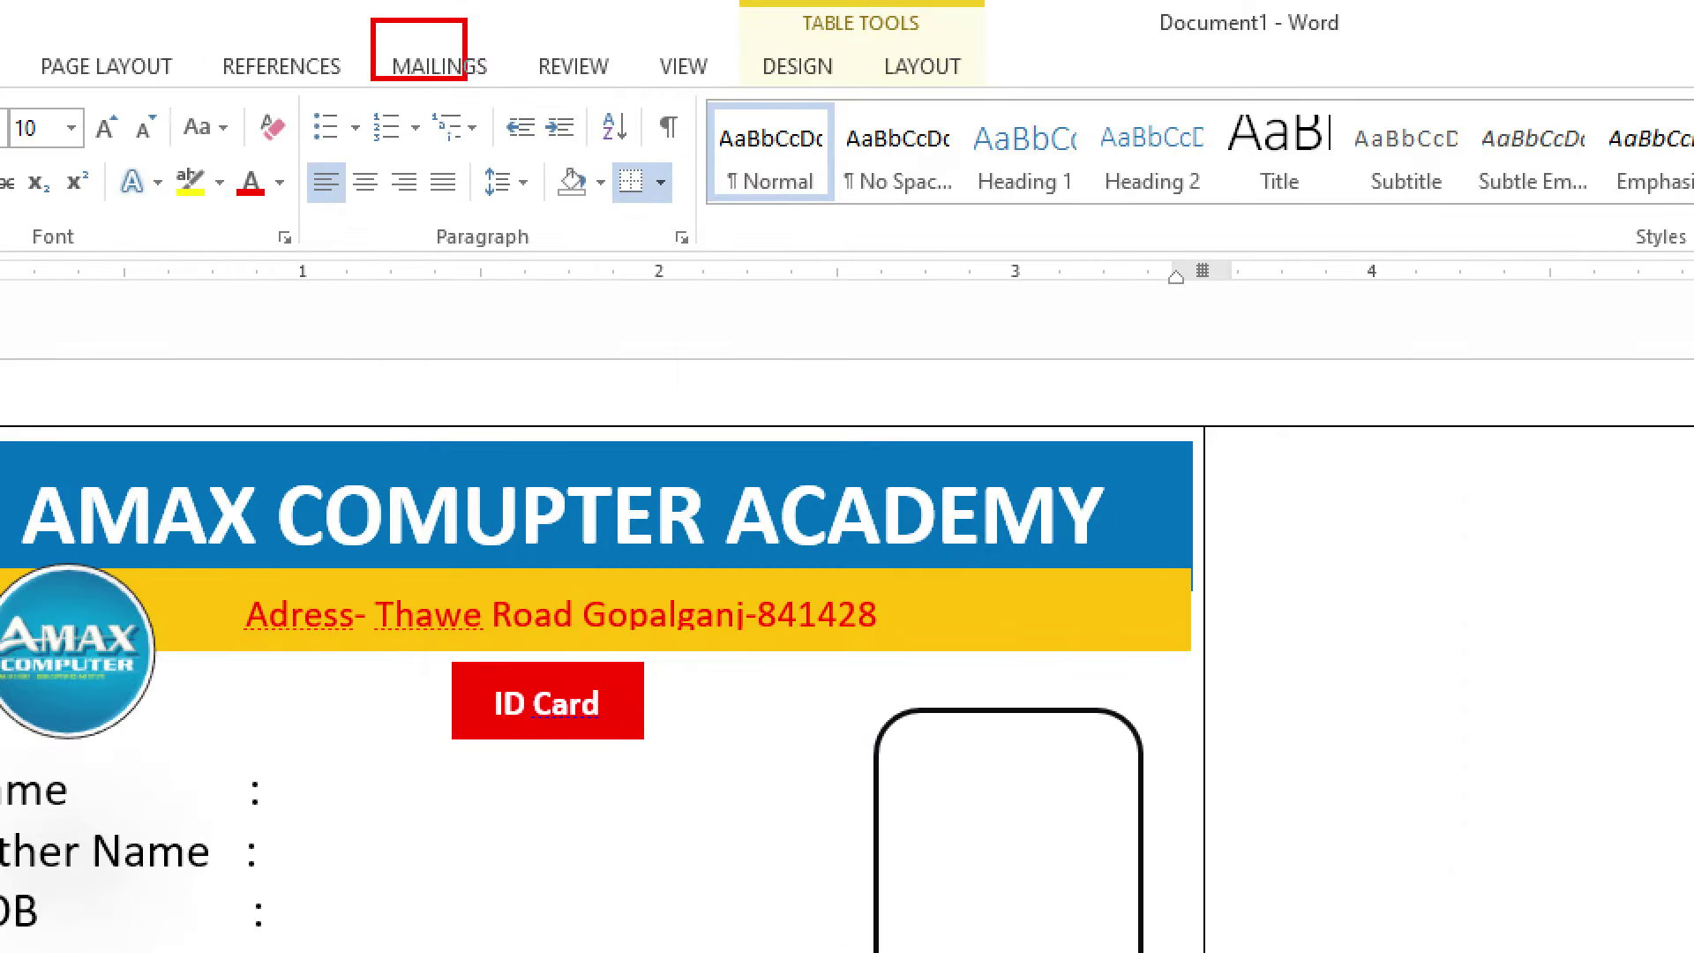
{"action": "key", "text": "Escape"}
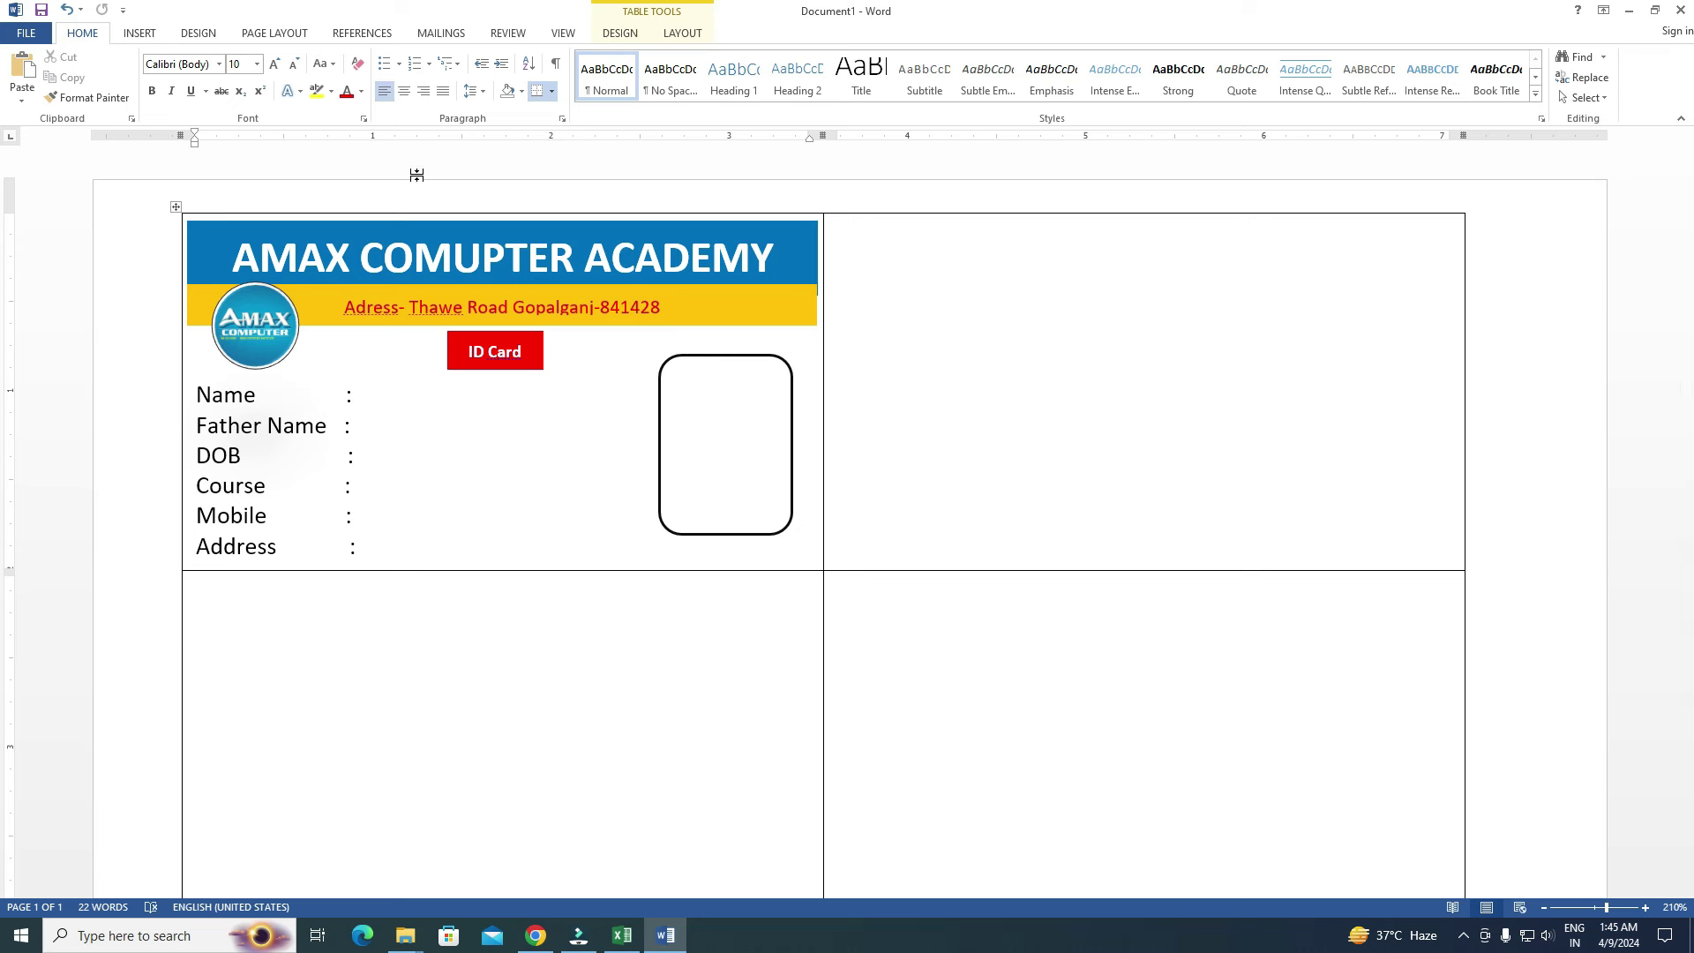
{"action": "left_click", "coordinate": [440, 33]}
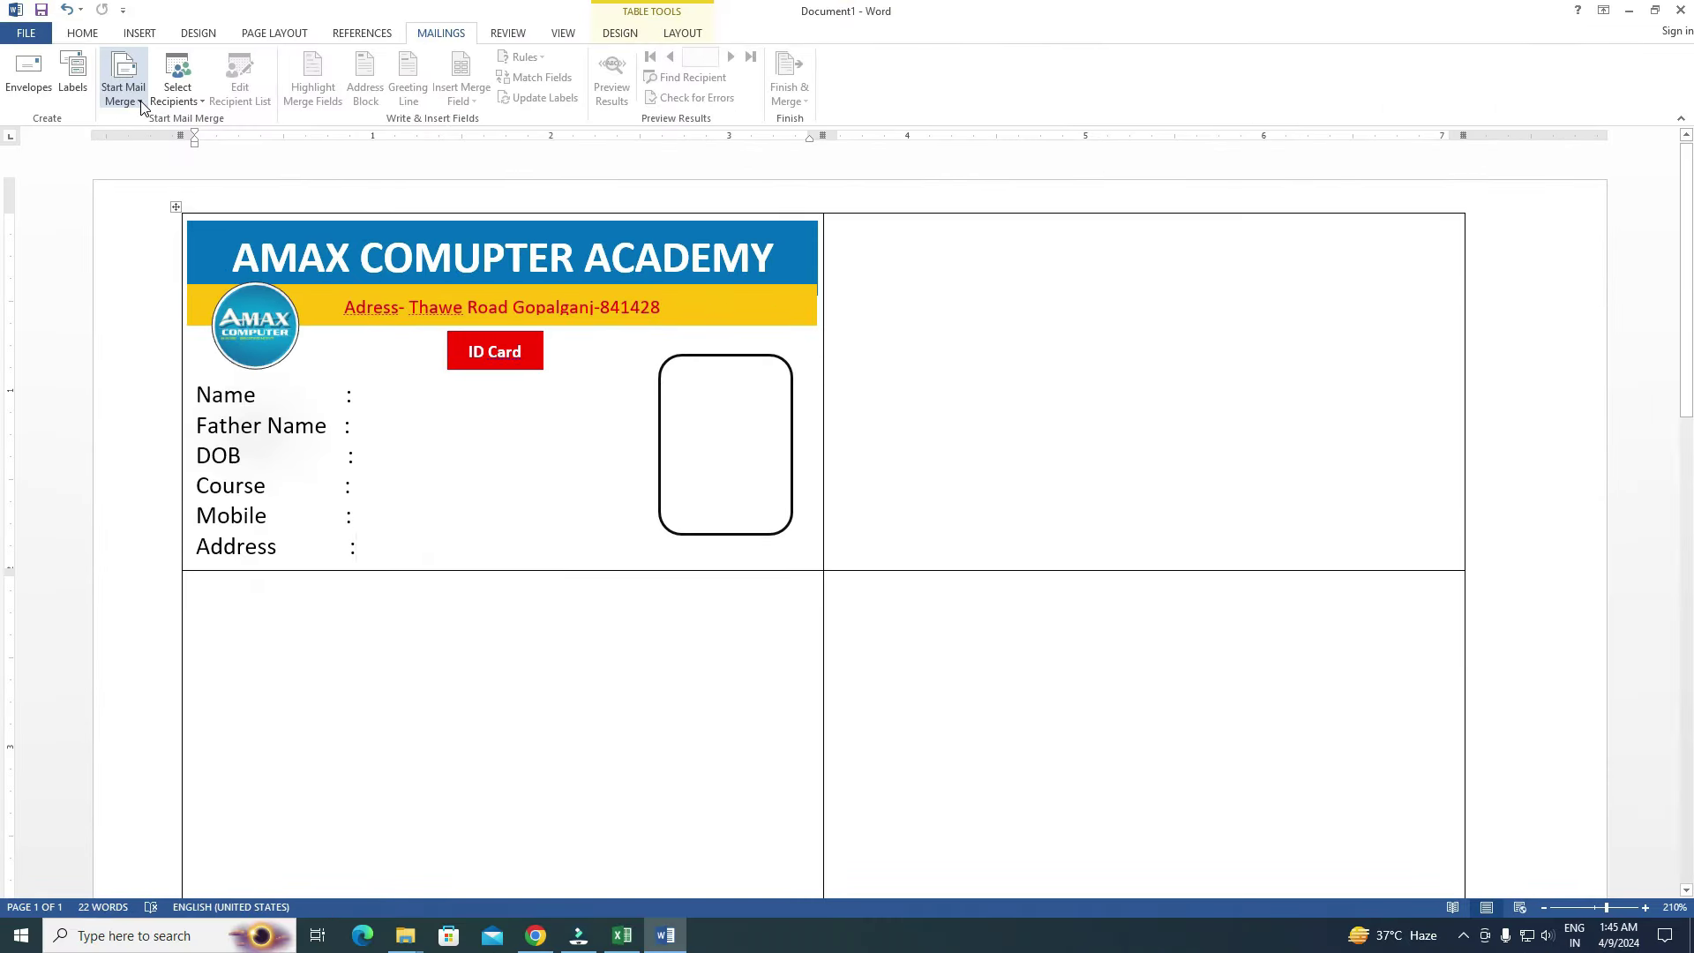
{"action": "left_click", "coordinate": [141, 104]}
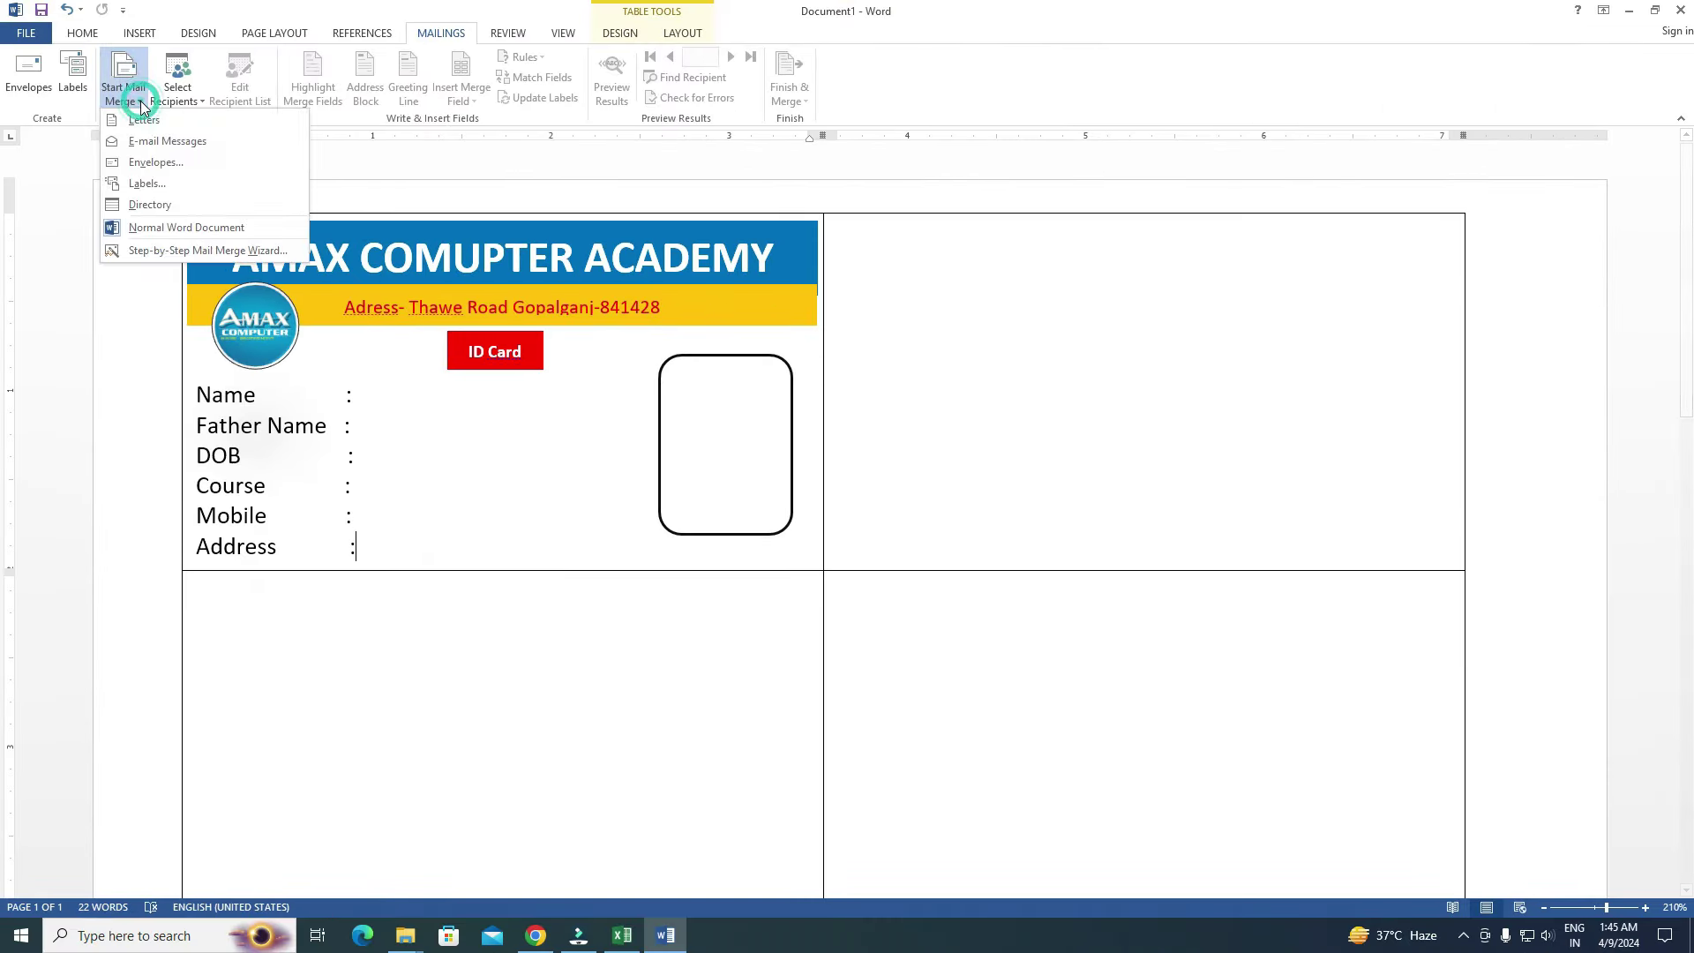
{"action": "left_click", "coordinate": [148, 184]}
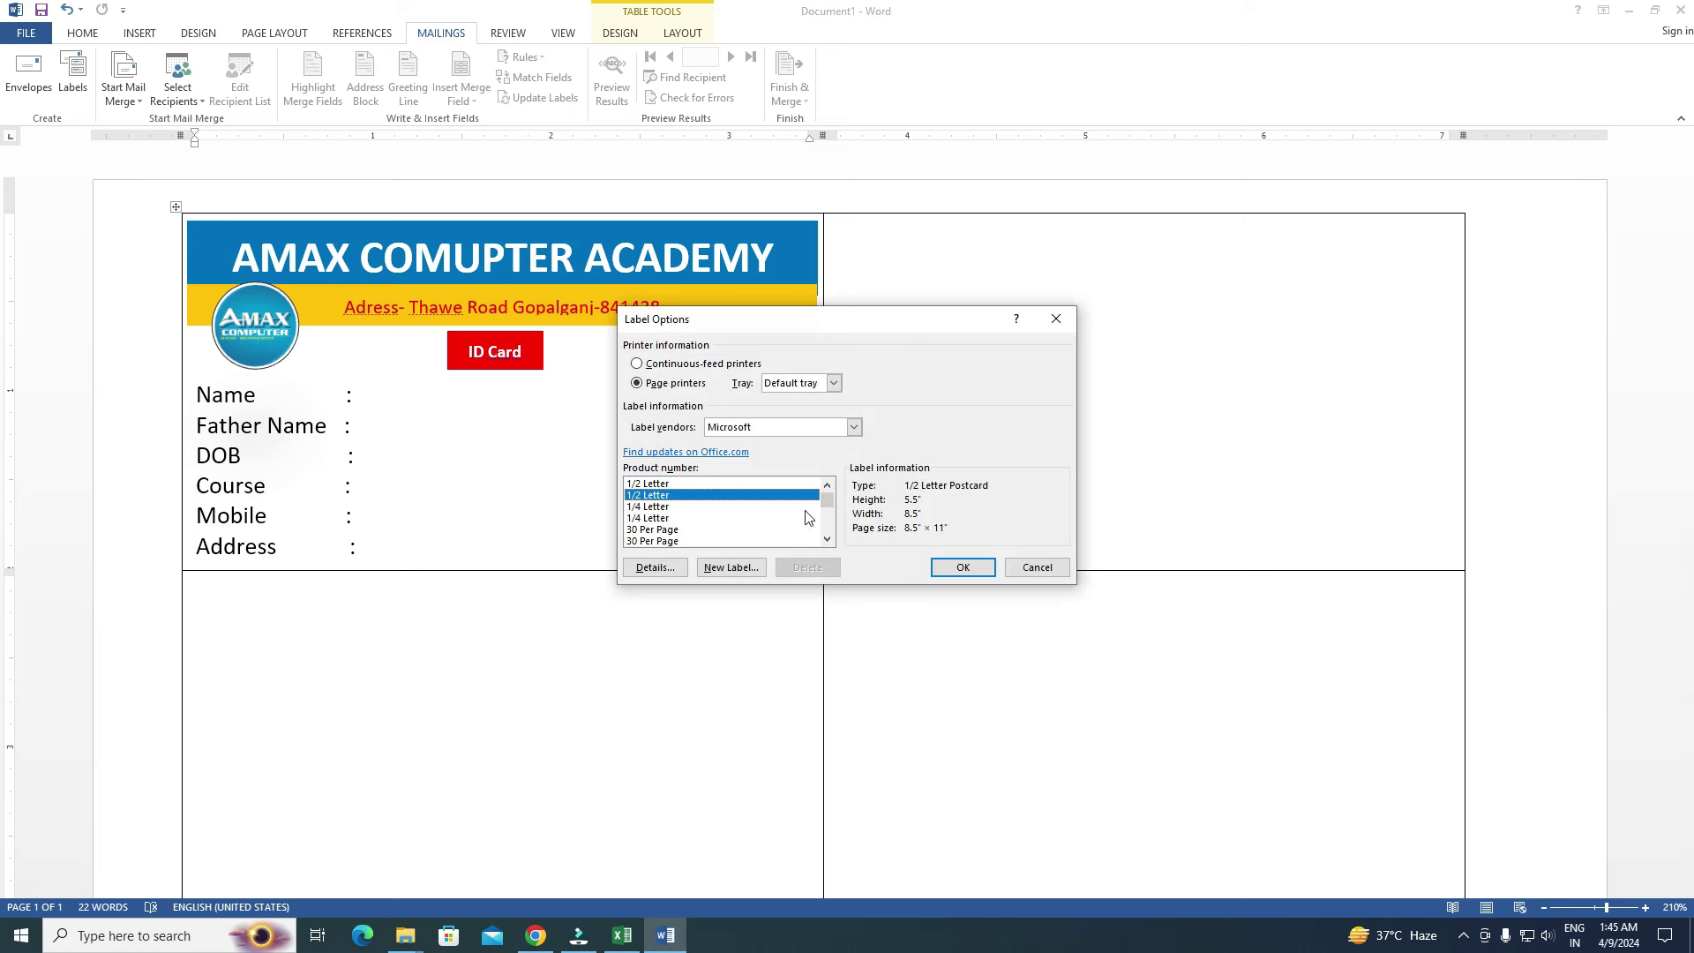
Step: Accept the label options and the clearing warning, then undo to restore the card design
{"action": "left_click", "coordinate": [951, 574]}
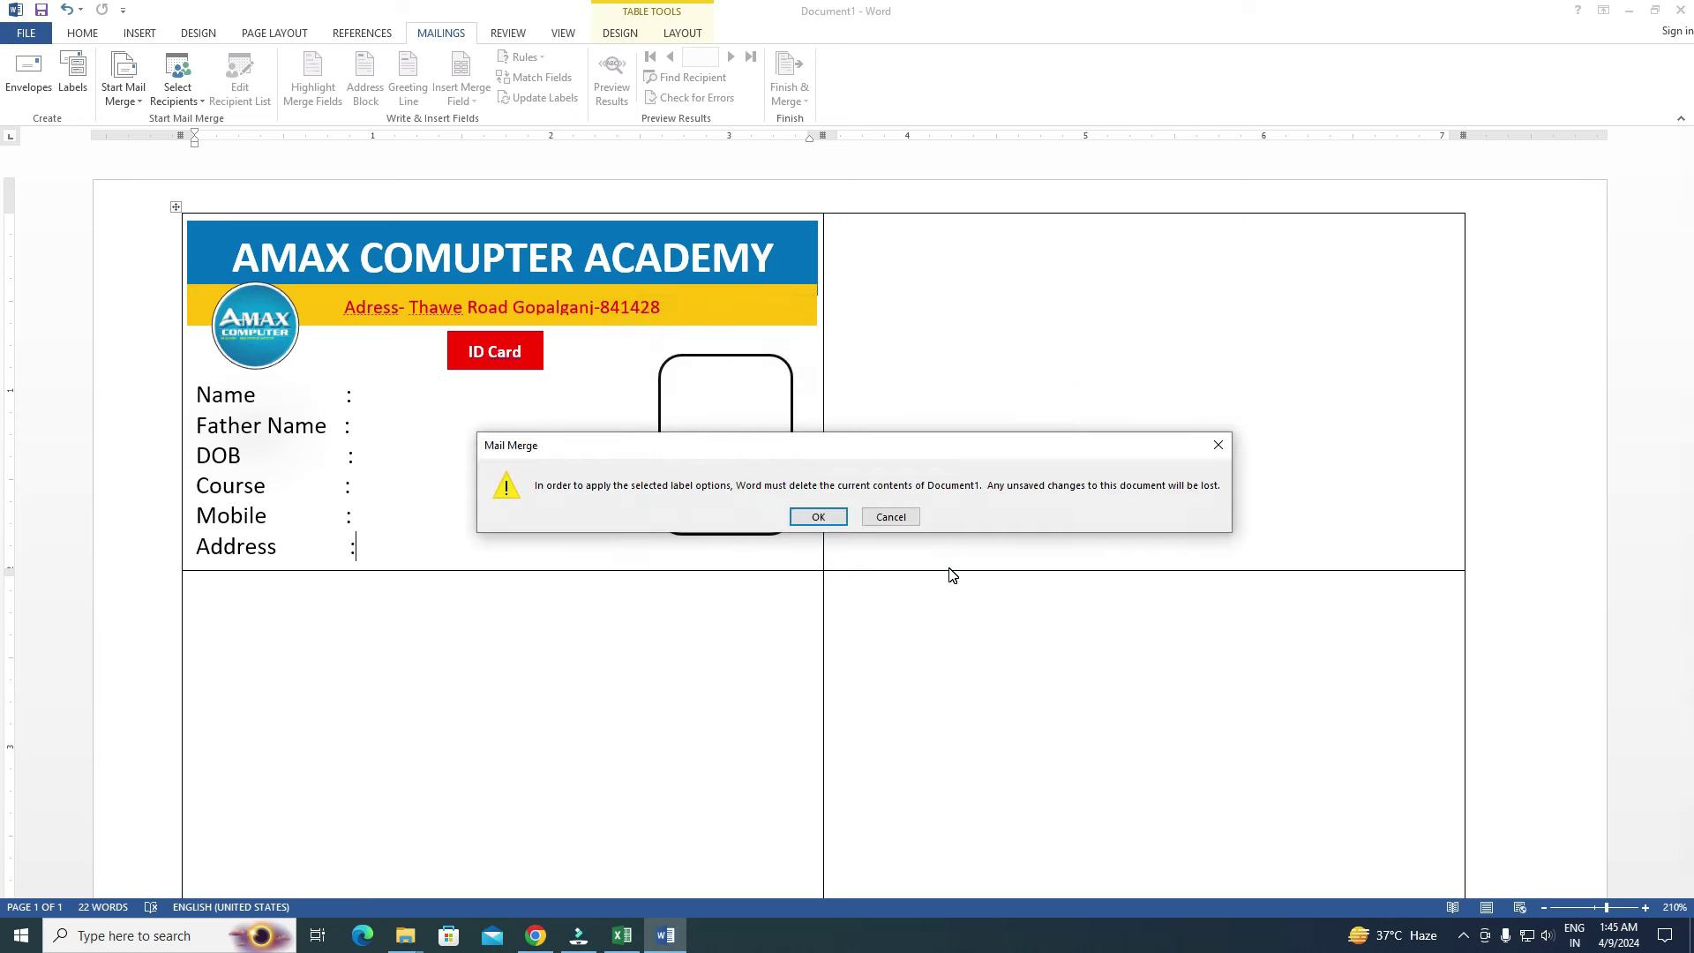
{"action": "left_click", "coordinate": [819, 517]}
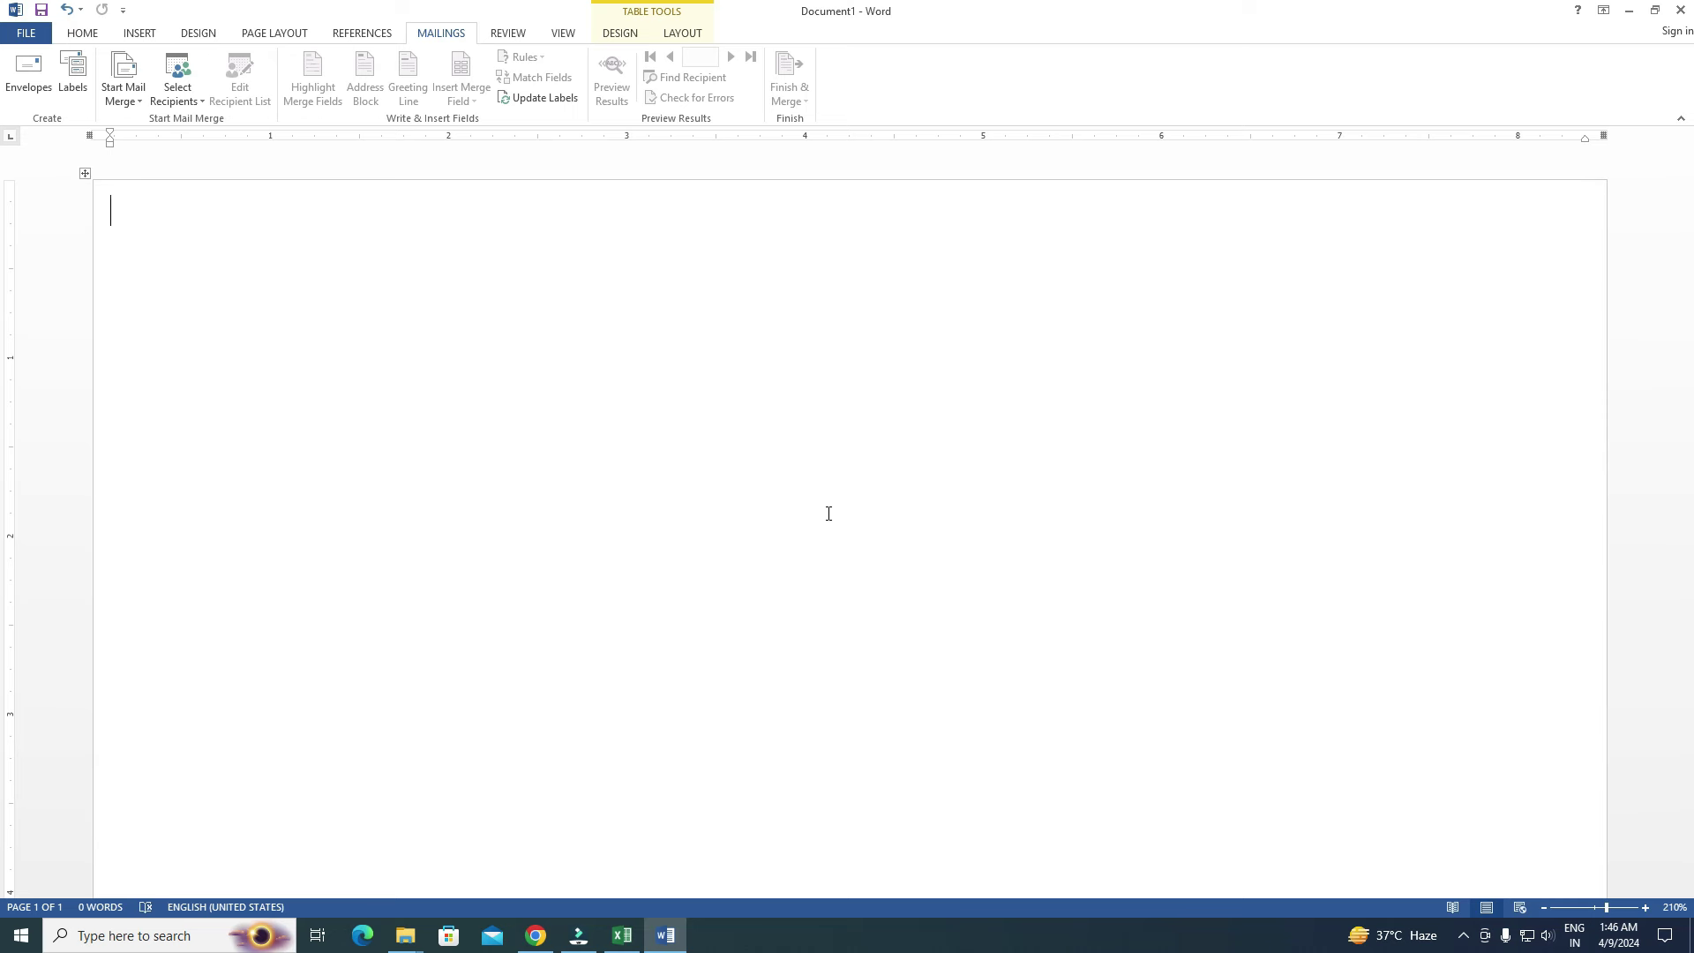
{"action": "key", "text": "ctrl+z"}
{"action": "key", "text": "ctrl+z"}
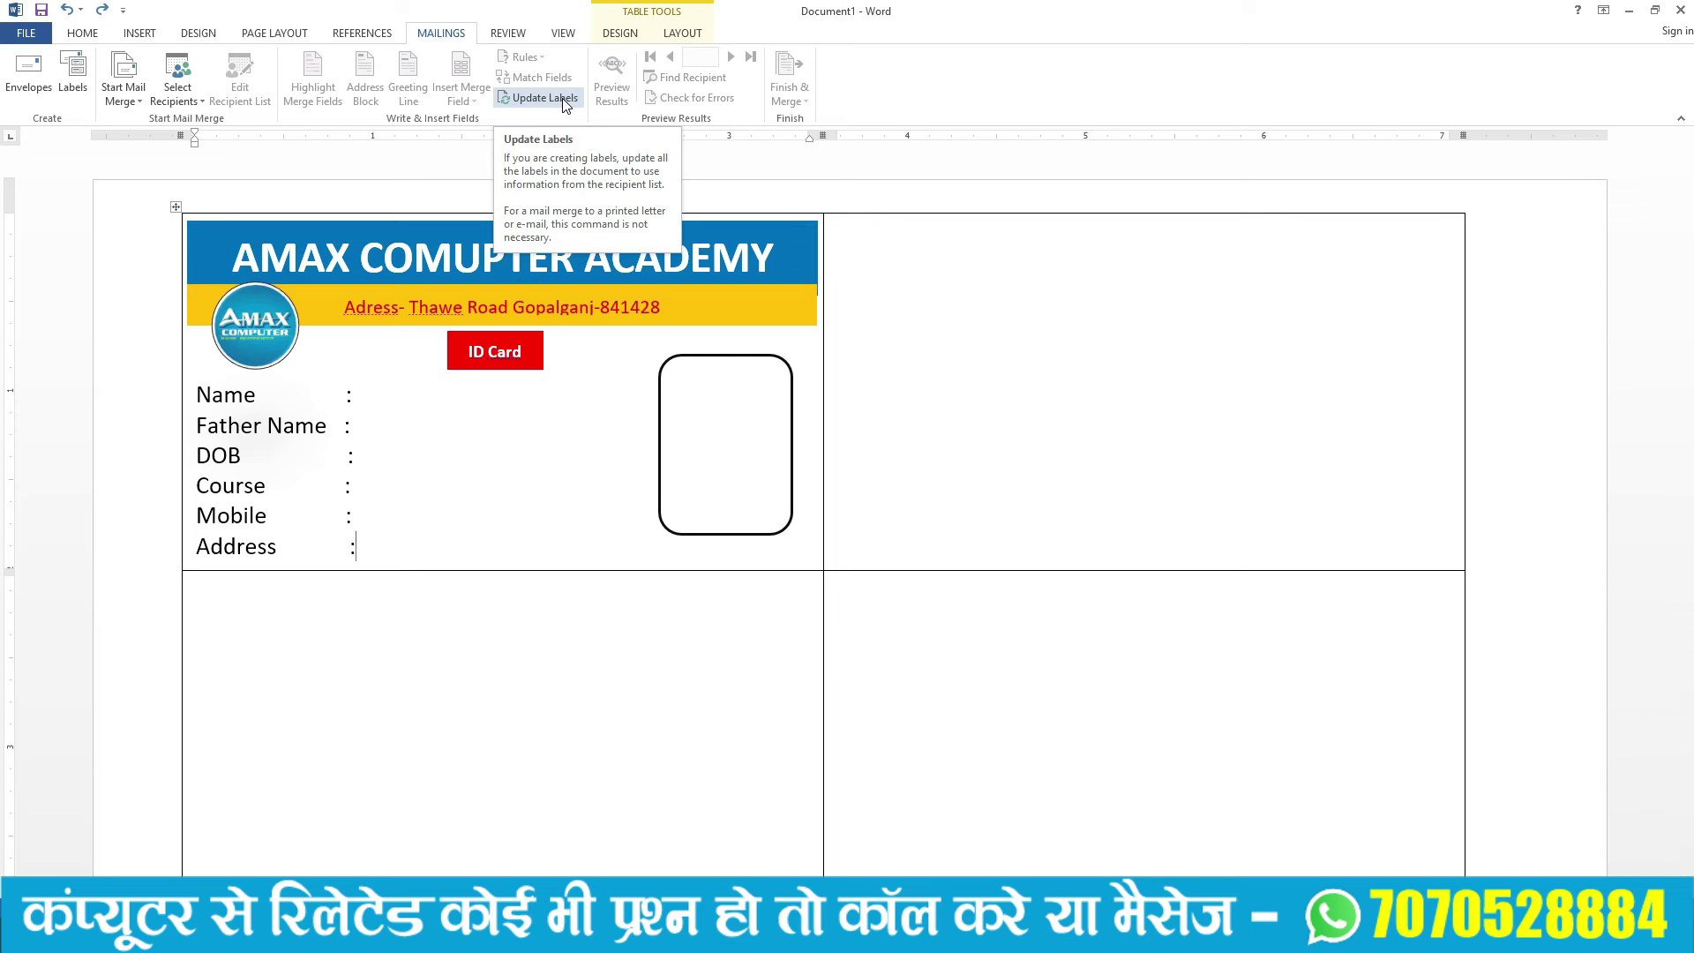
Step: Update Labels to copy the first card's design to every label, then scroll to check them
{"action": "left_click", "coordinate": [563, 98]}
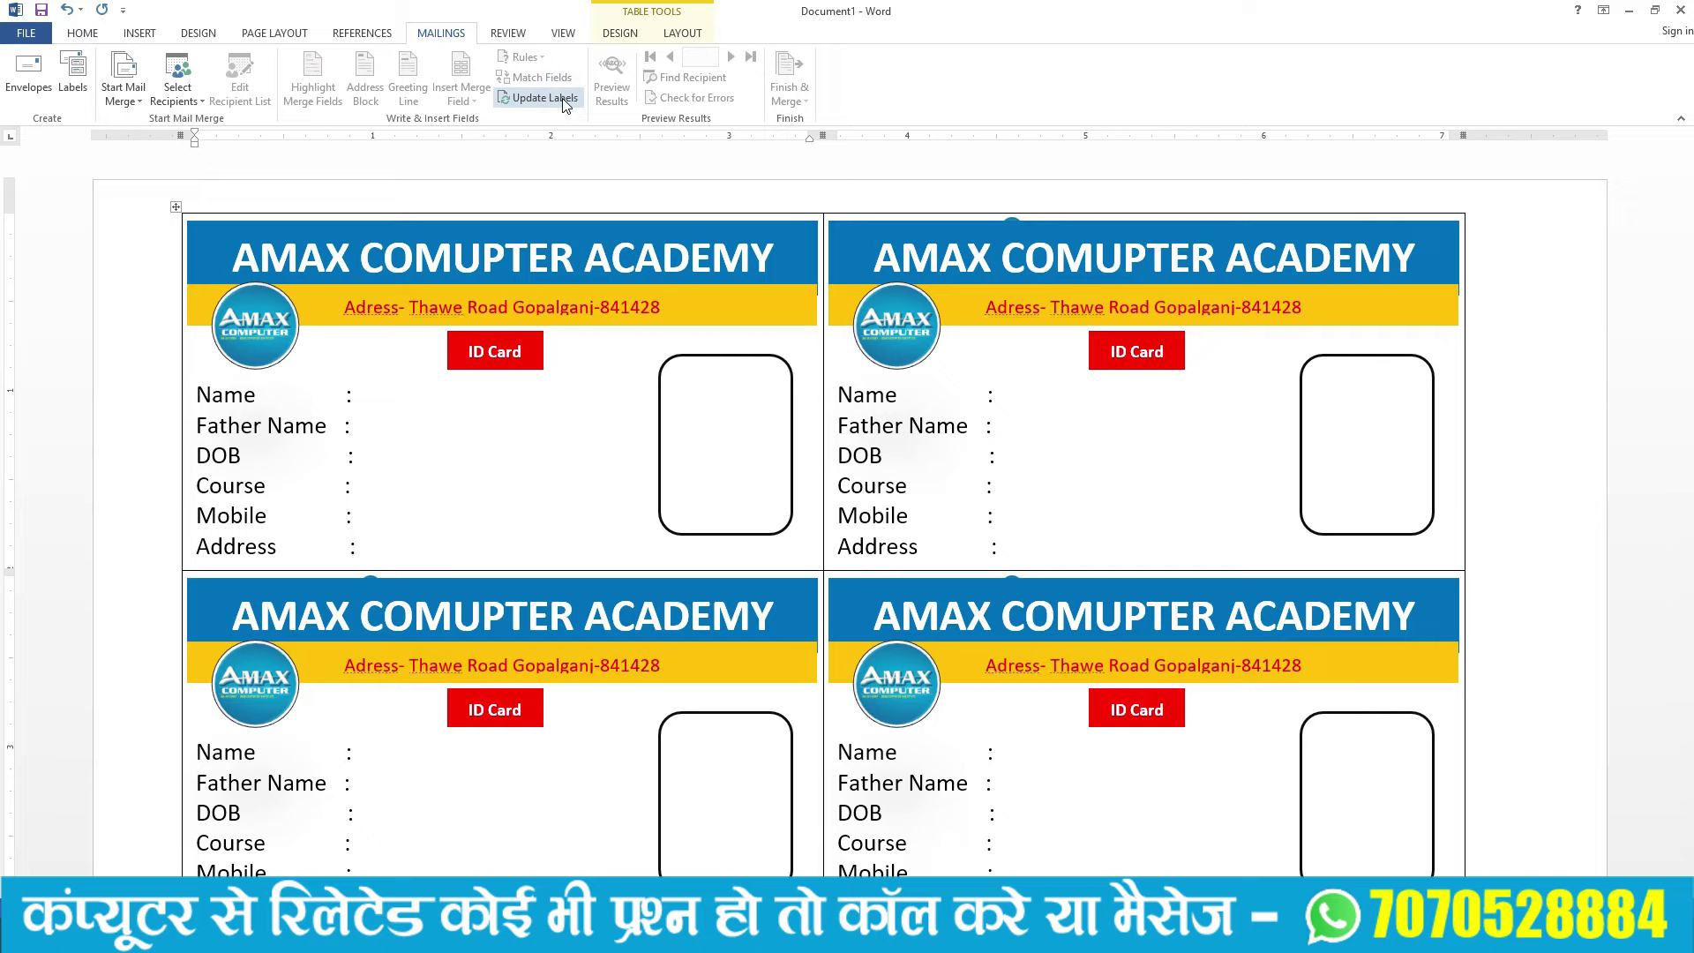
{"action": "scroll", "coordinate": [612, 495], "scroll_direction": "down", "scroll_amount": 5}
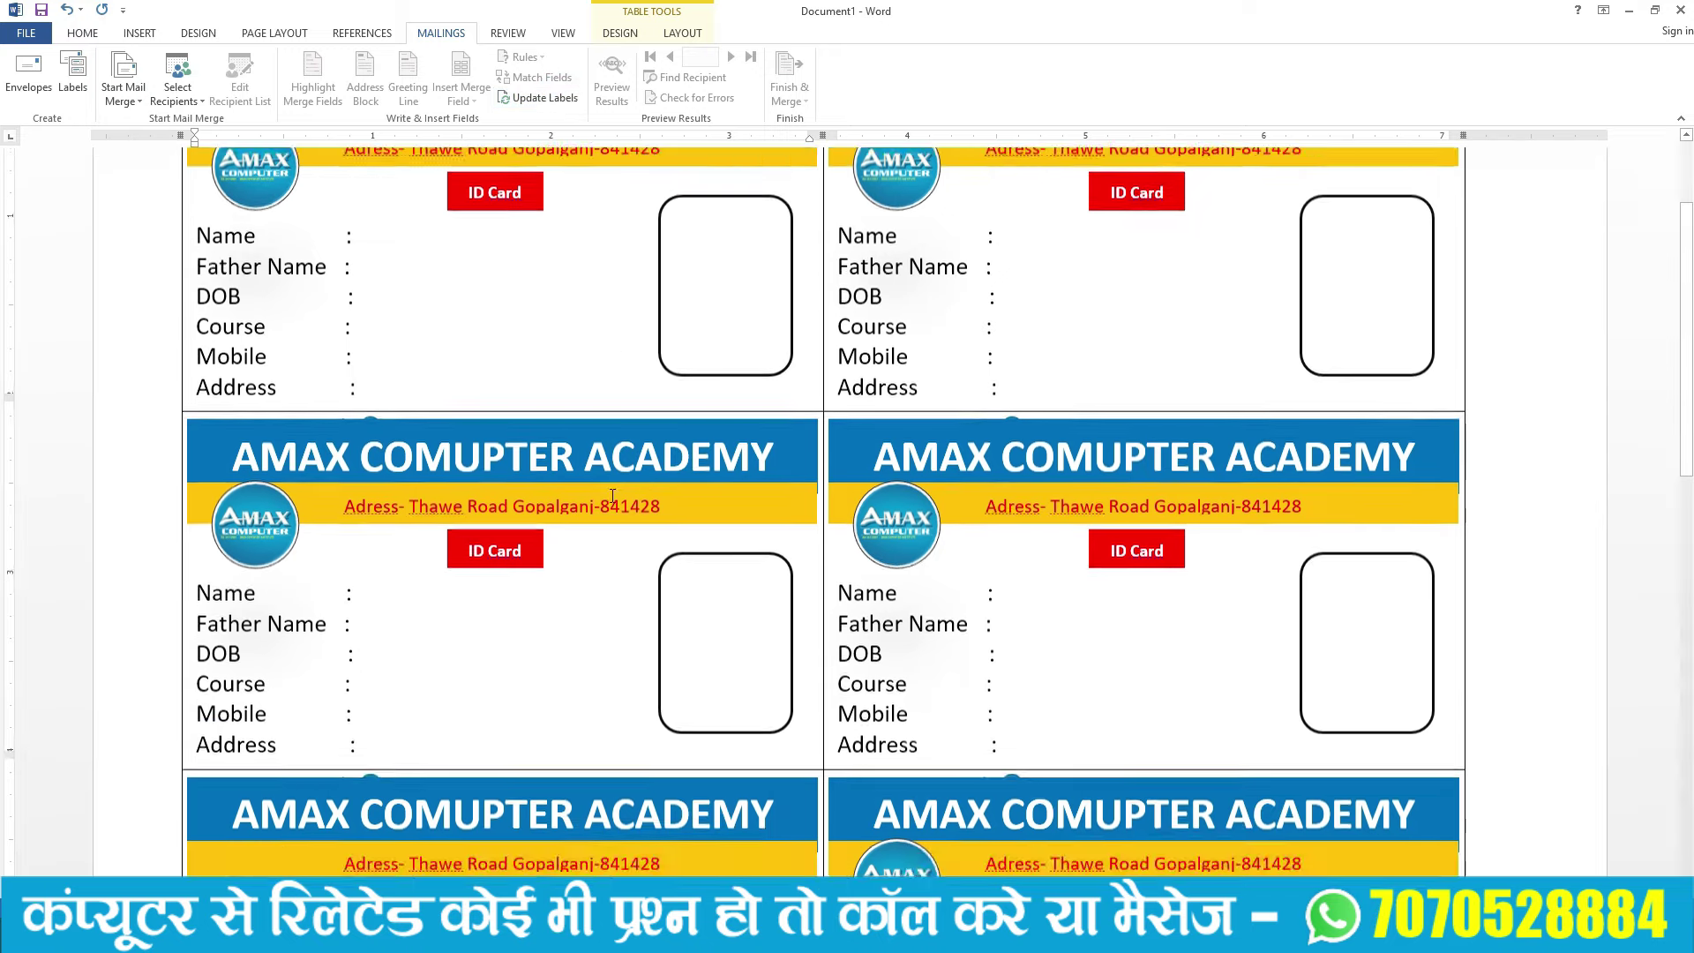
{"action": "scroll", "coordinate": [612, 496], "scroll_direction": "up", "scroll_amount": 1}
{"action": "scroll", "coordinate": [613, 496], "scroll_direction": "down", "scroll_amount": 1}
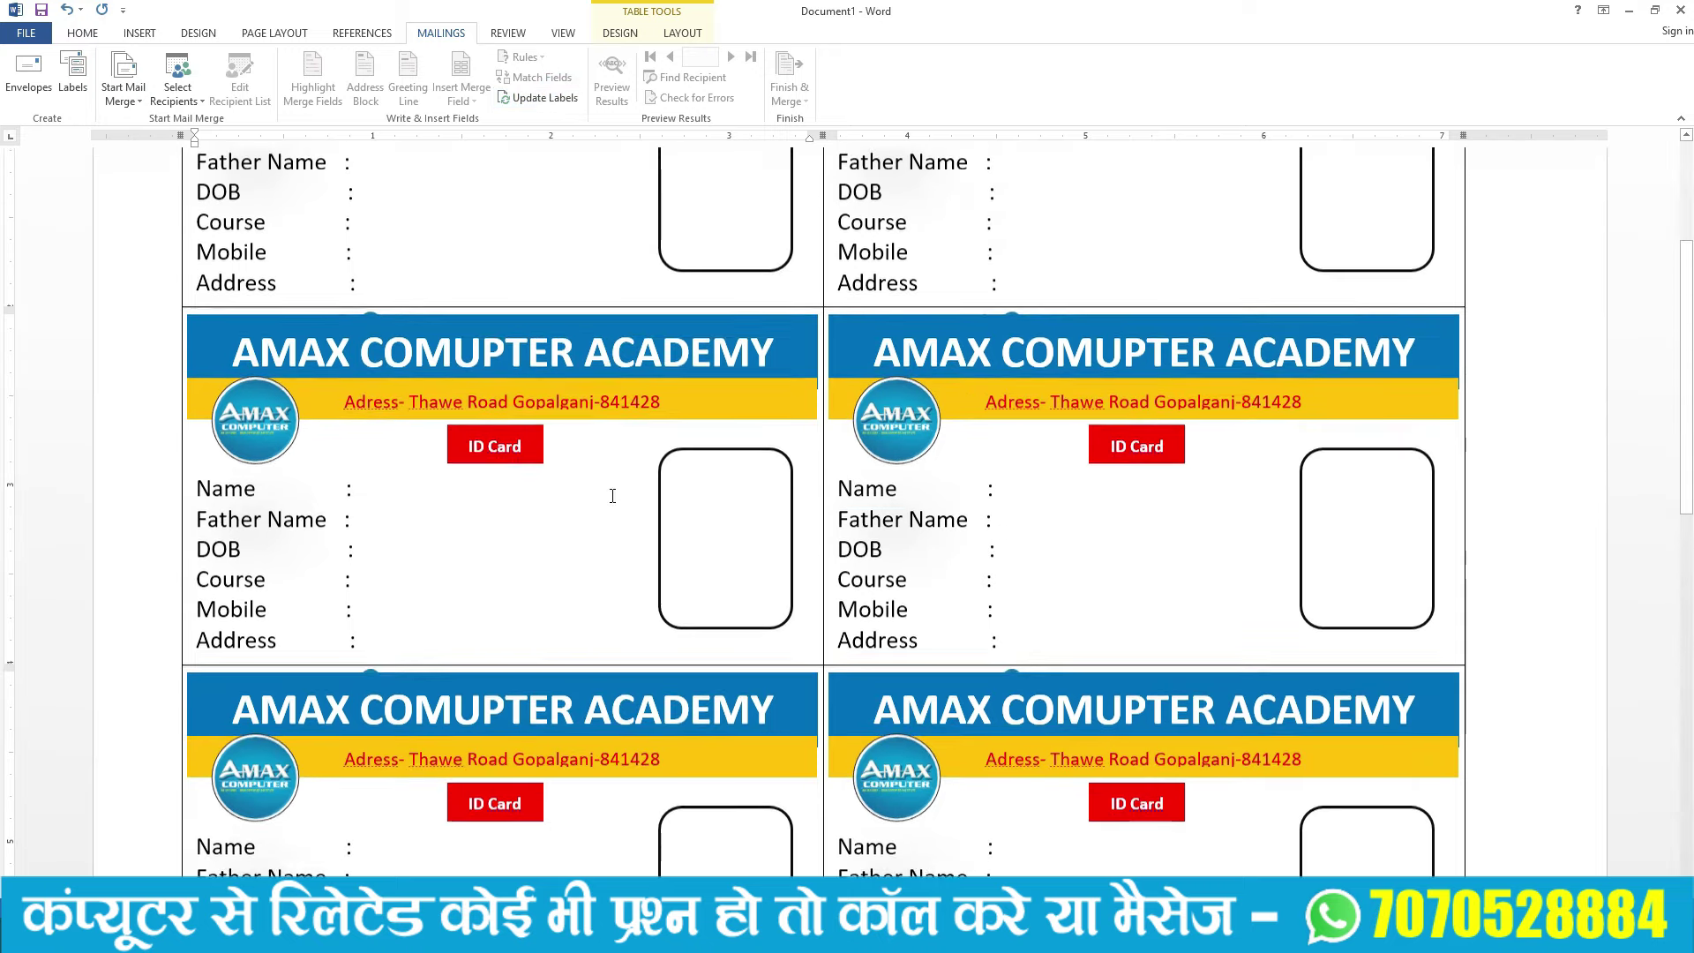
{"action": "scroll", "coordinate": [612, 496], "scroll_direction": "up", "scroll_amount": 2}
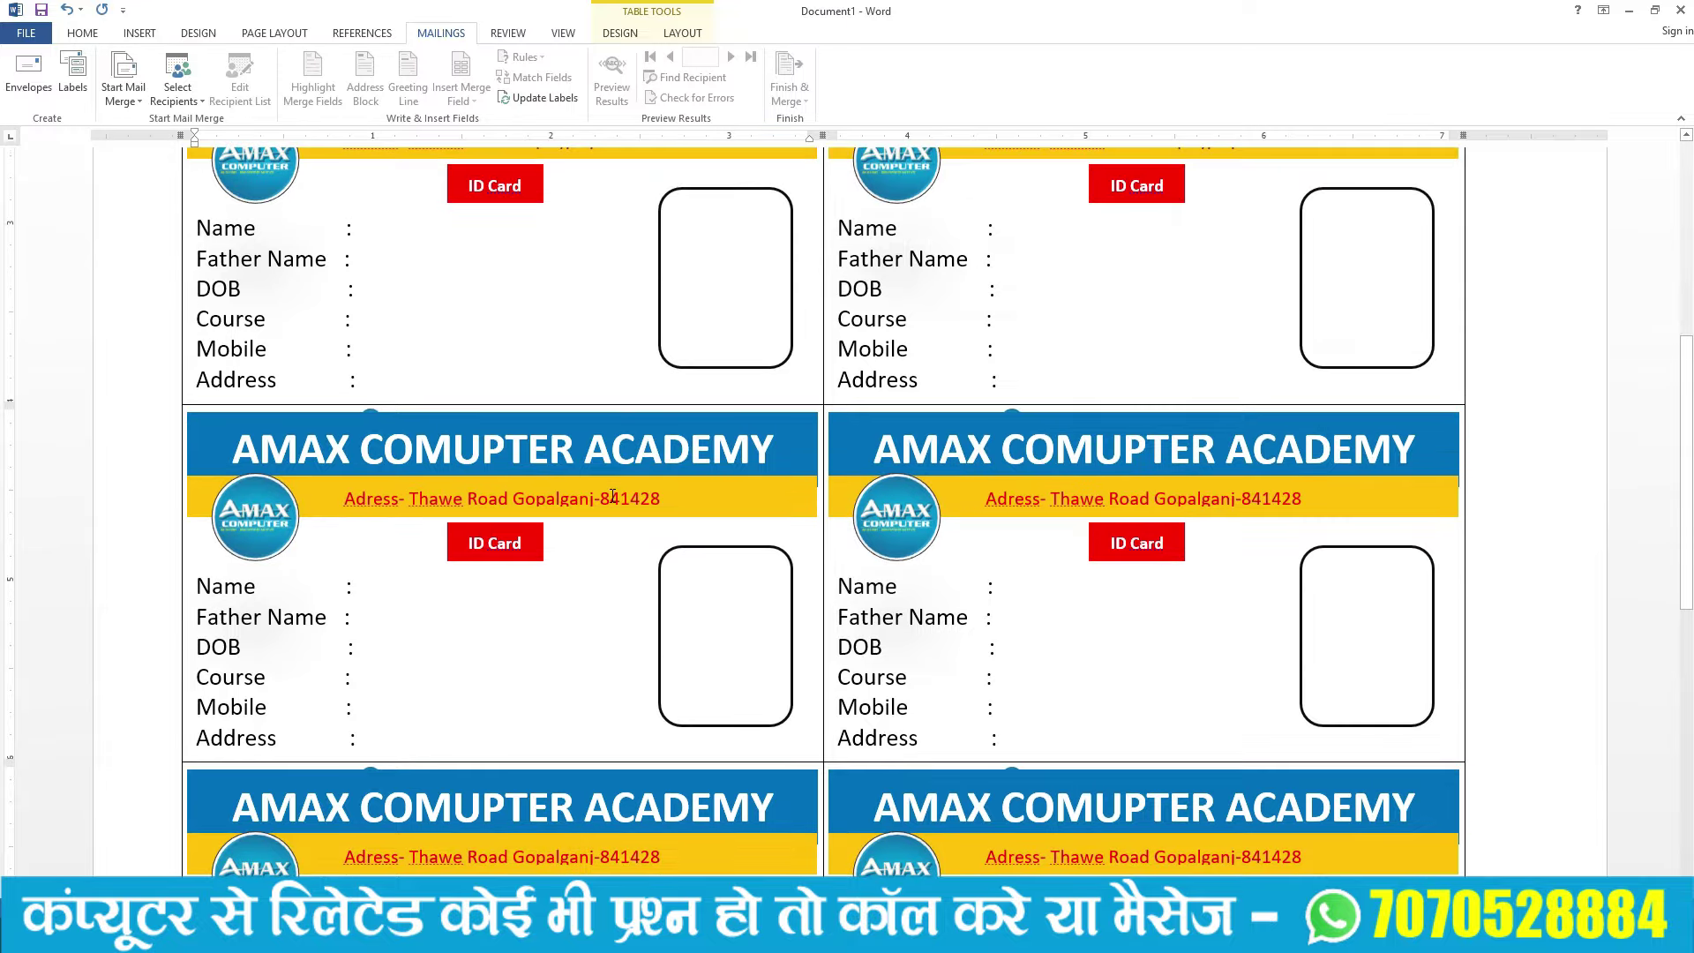
{"action": "scroll", "coordinate": [612, 496], "scroll_direction": "up", "scroll_amount": 3}
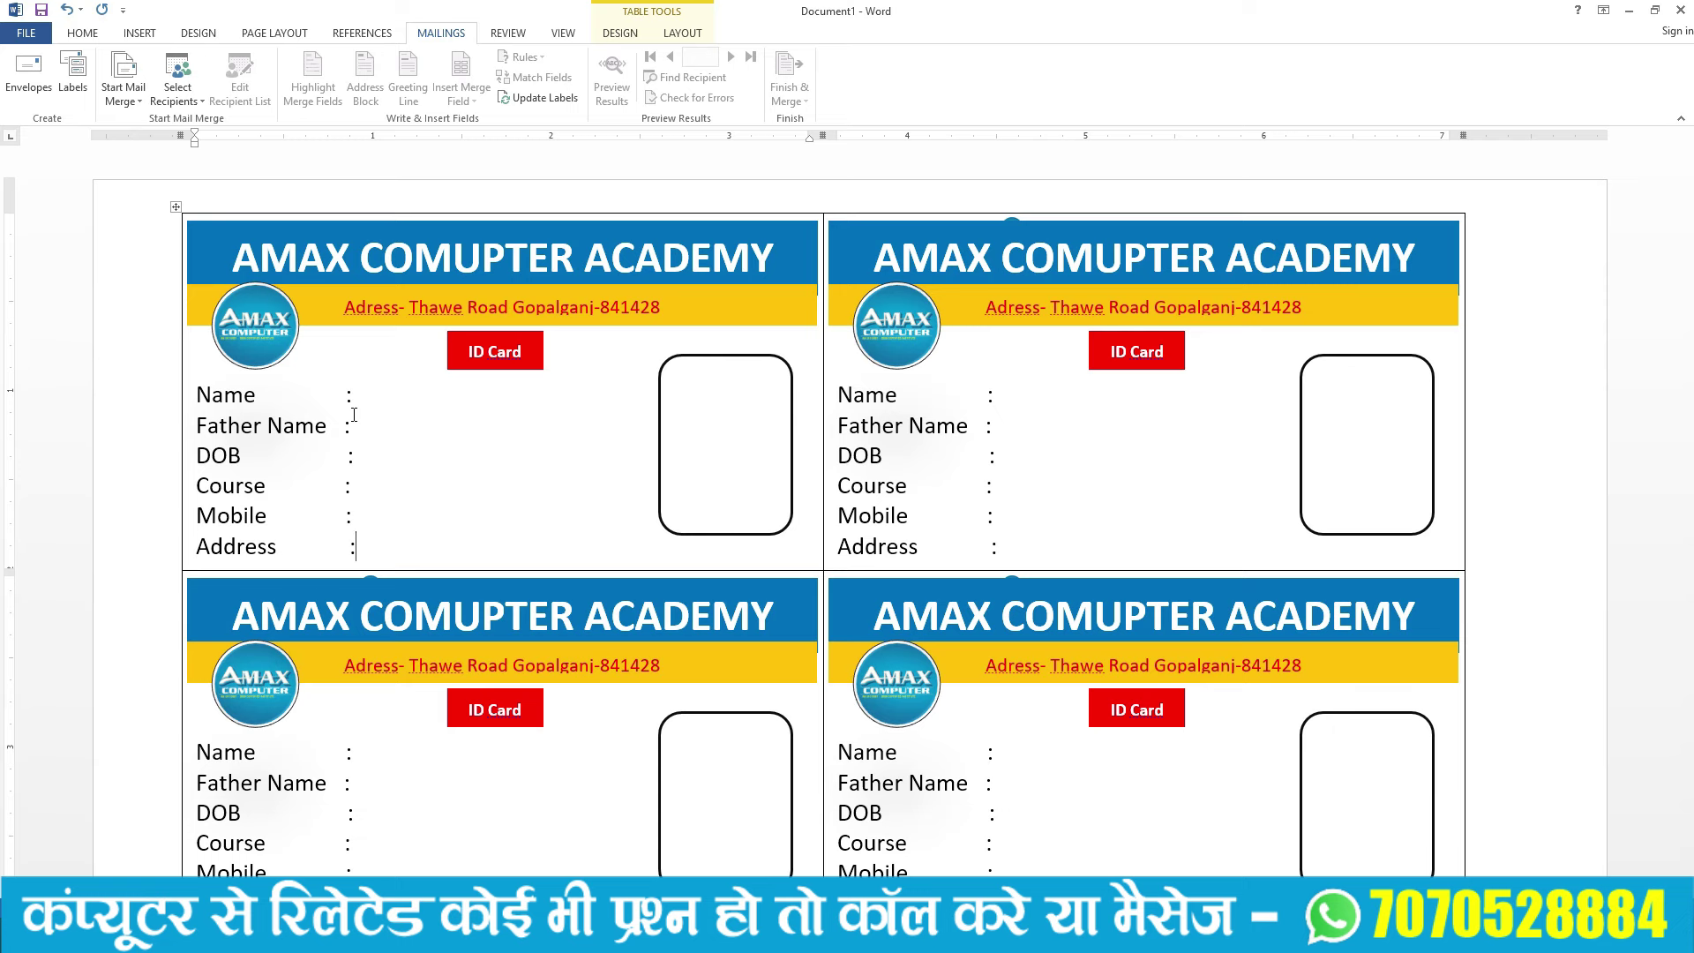
Step: Use an existing list: pick the id card1 workbook in Desktop > id card file and accept Sheet1$
{"action": "left_click", "coordinate": [371, 34]}
{"action": "left_click", "coordinate": [440, 37]}
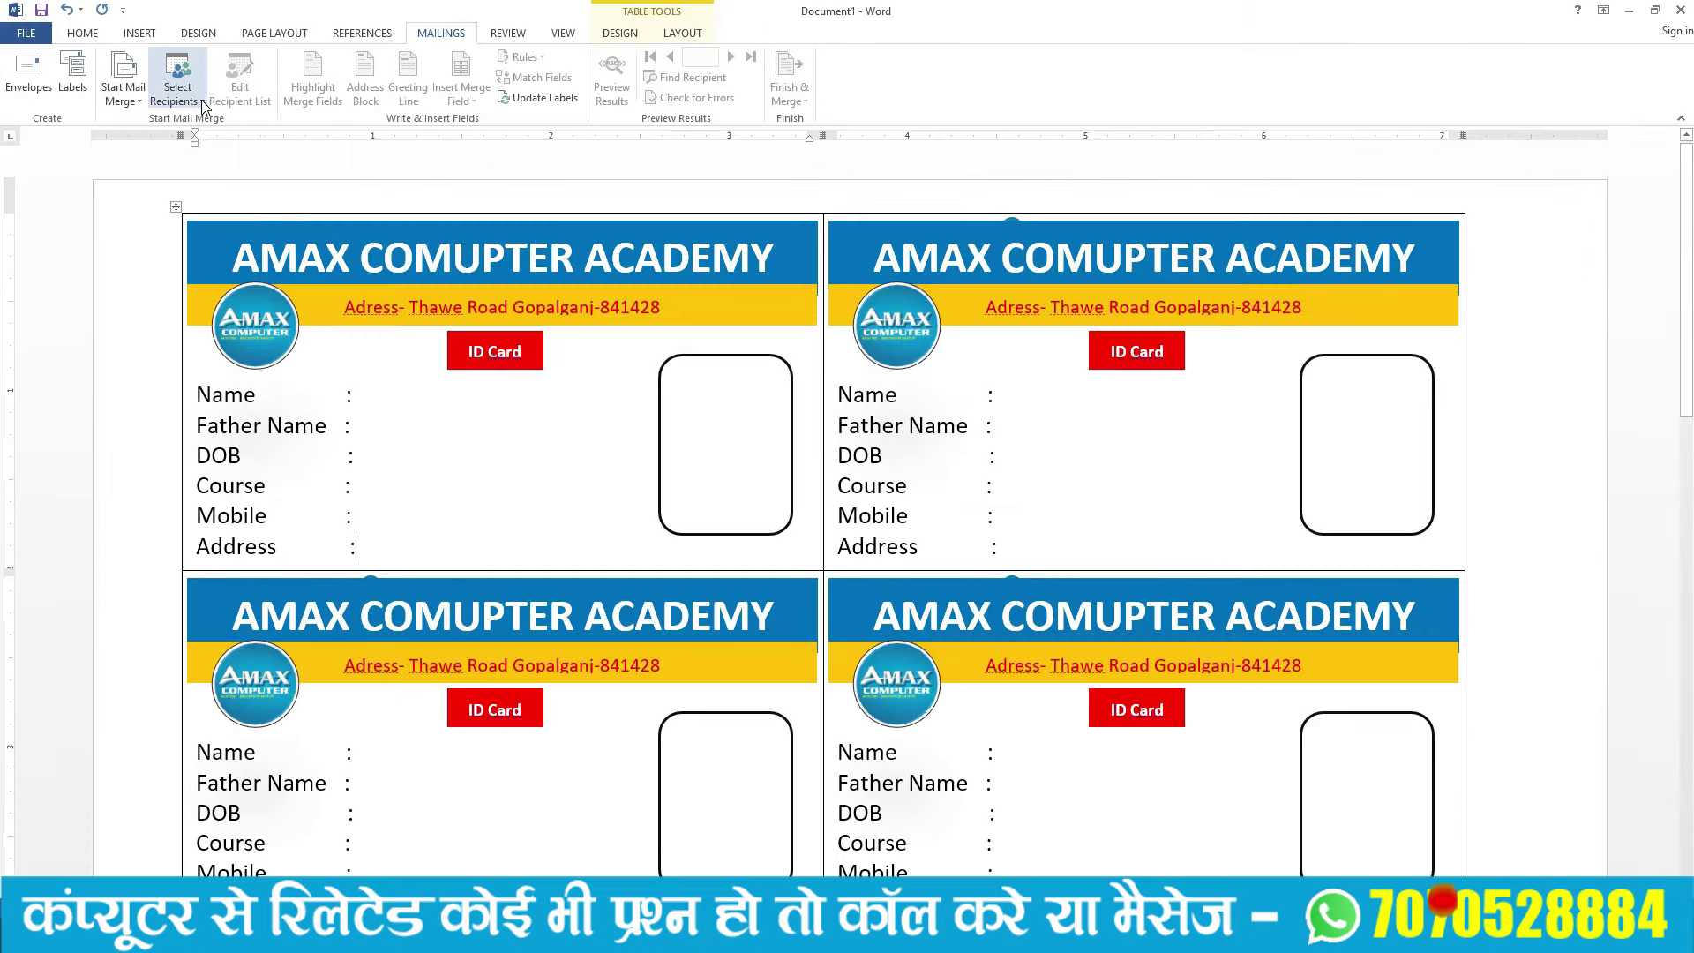
{"action": "left_click", "coordinate": [201, 103]}
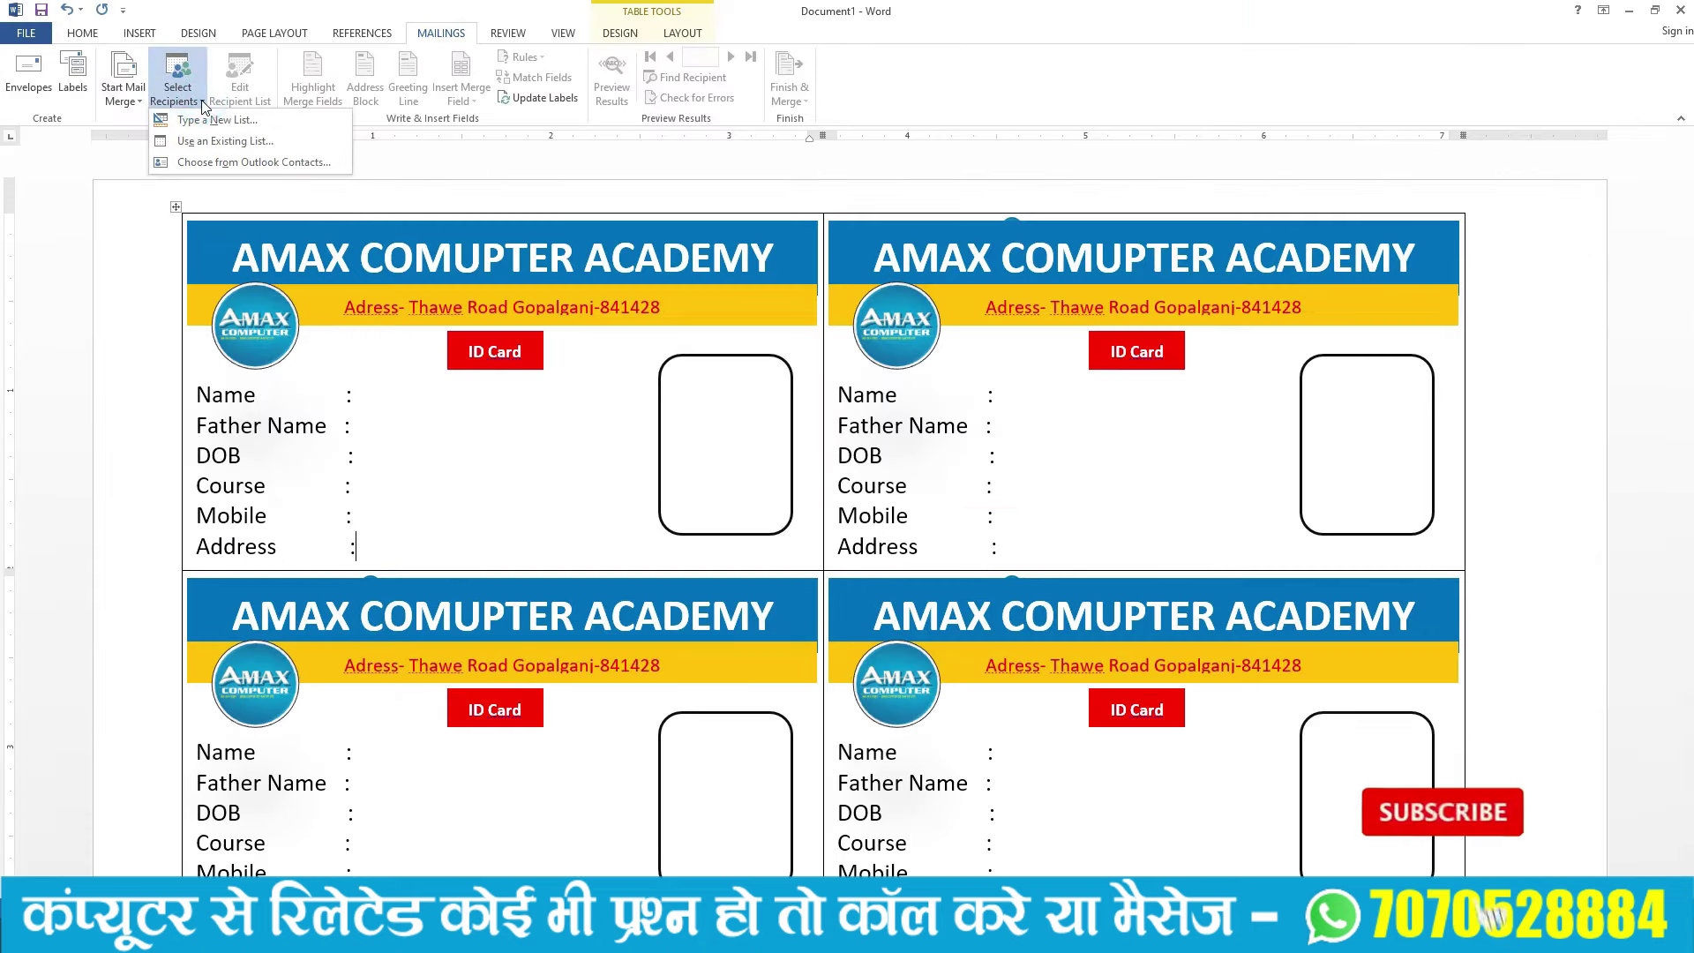
{"action": "left_click", "coordinate": [196, 146]}
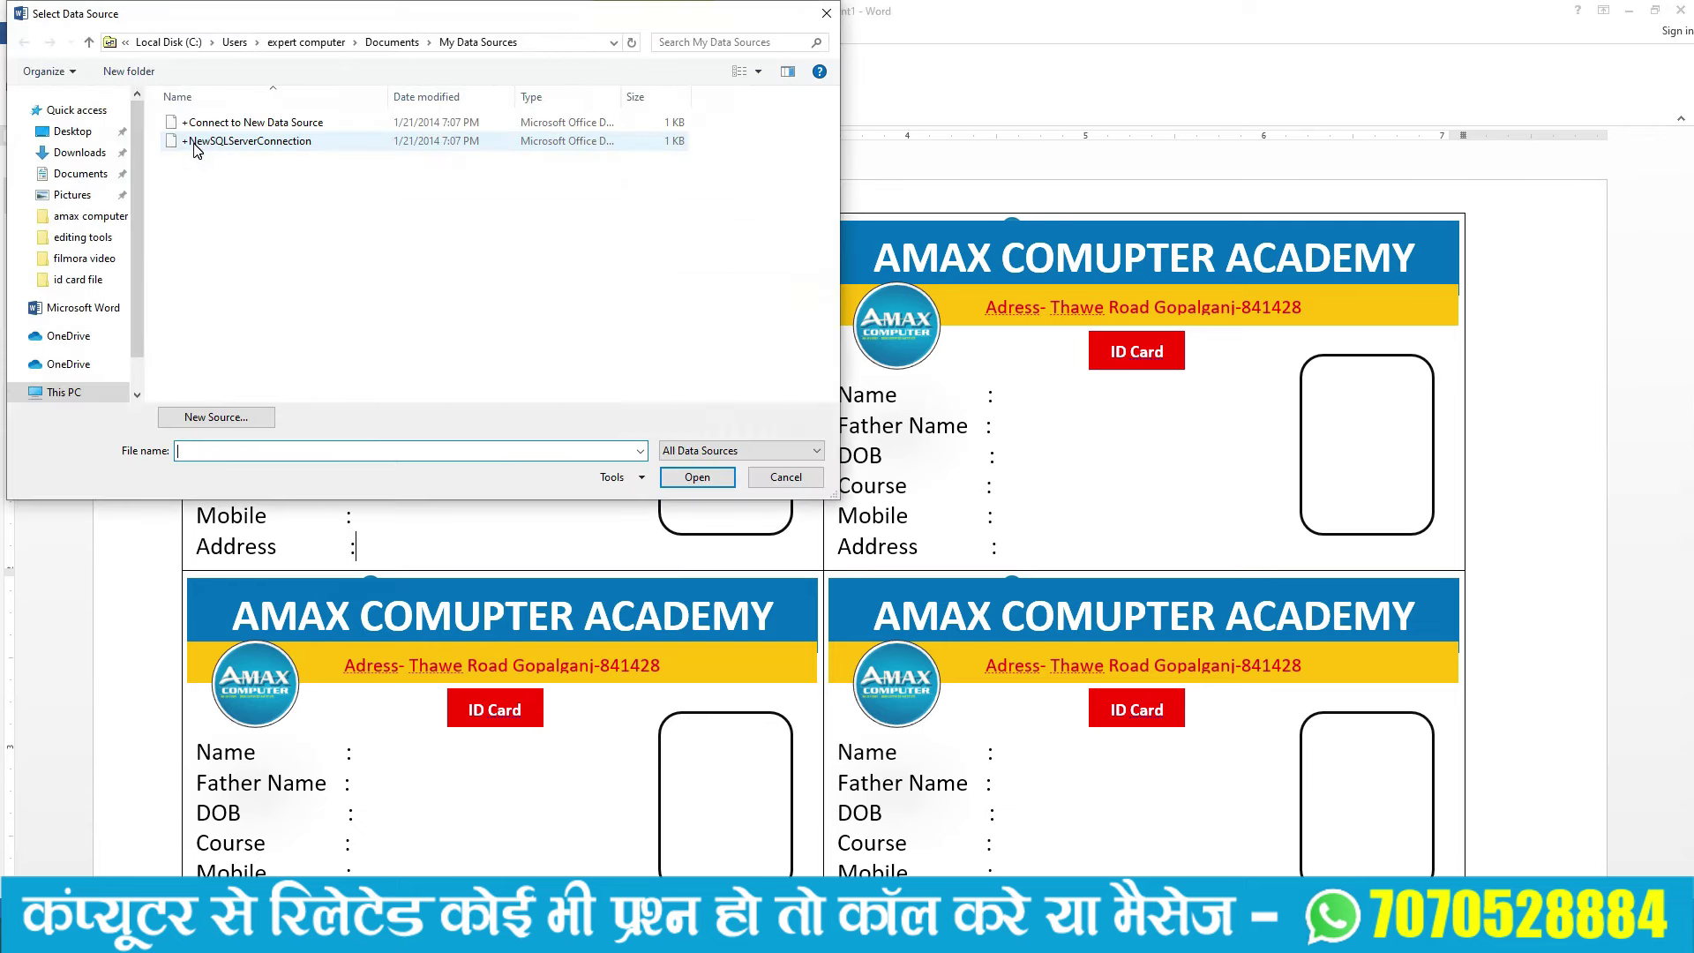
{"action": "mouse_move", "coordinate": [251, 140]}
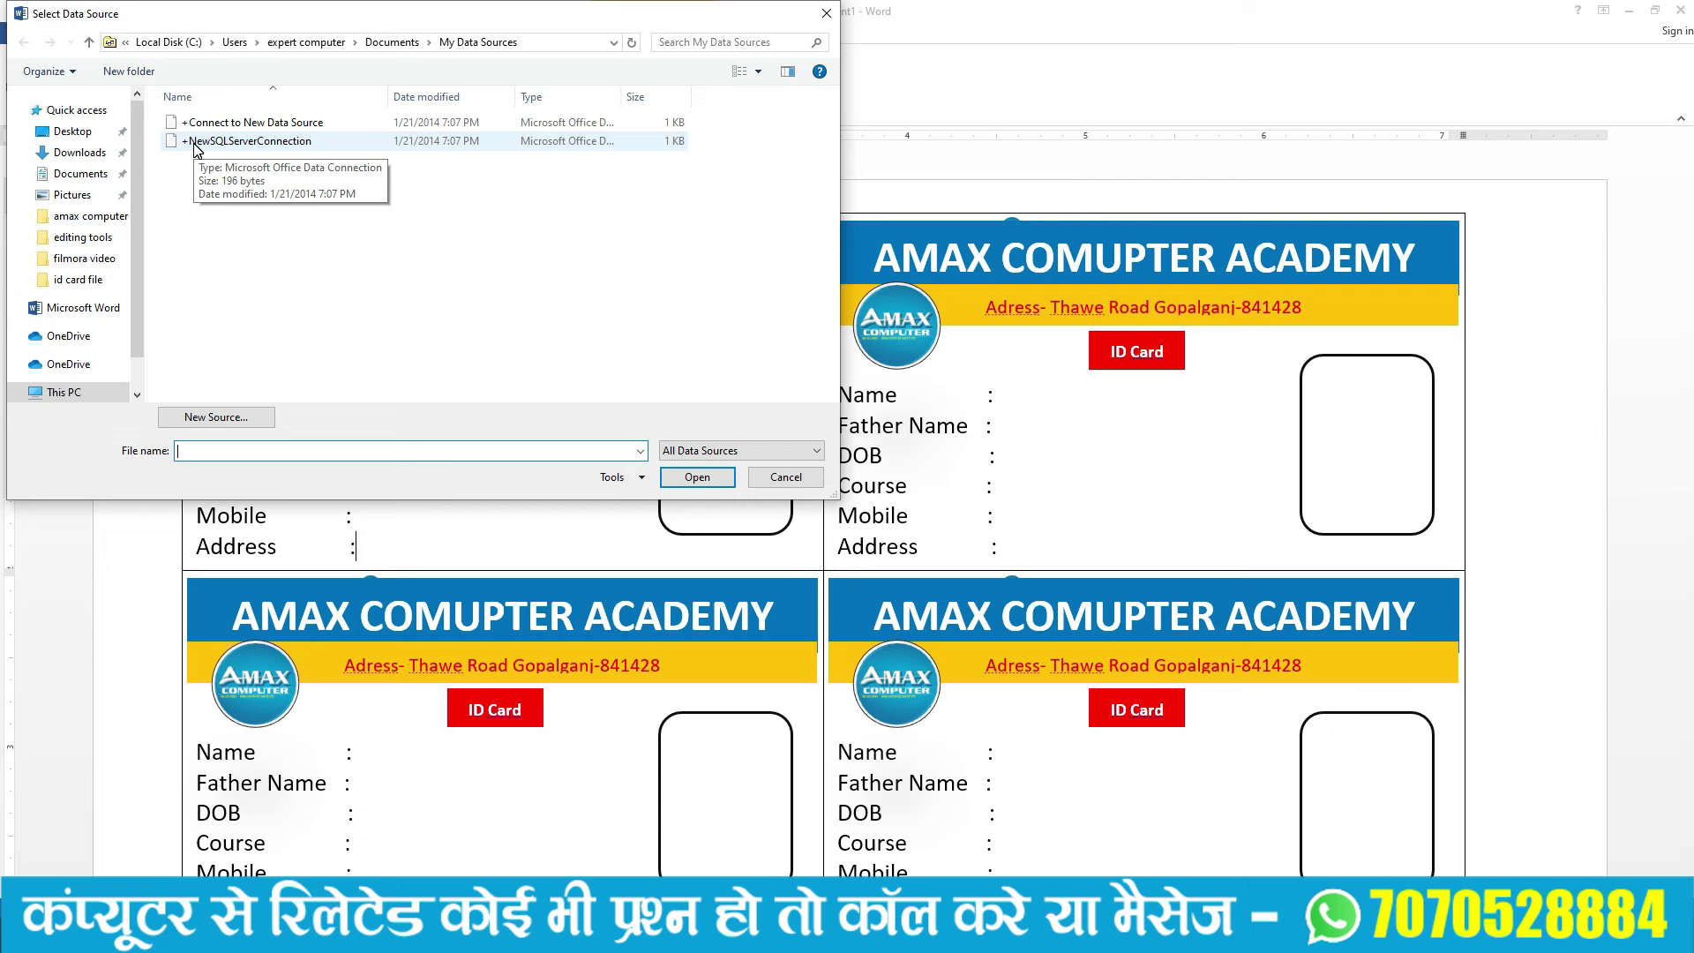
{"action": "left_click", "coordinate": [72, 130]}
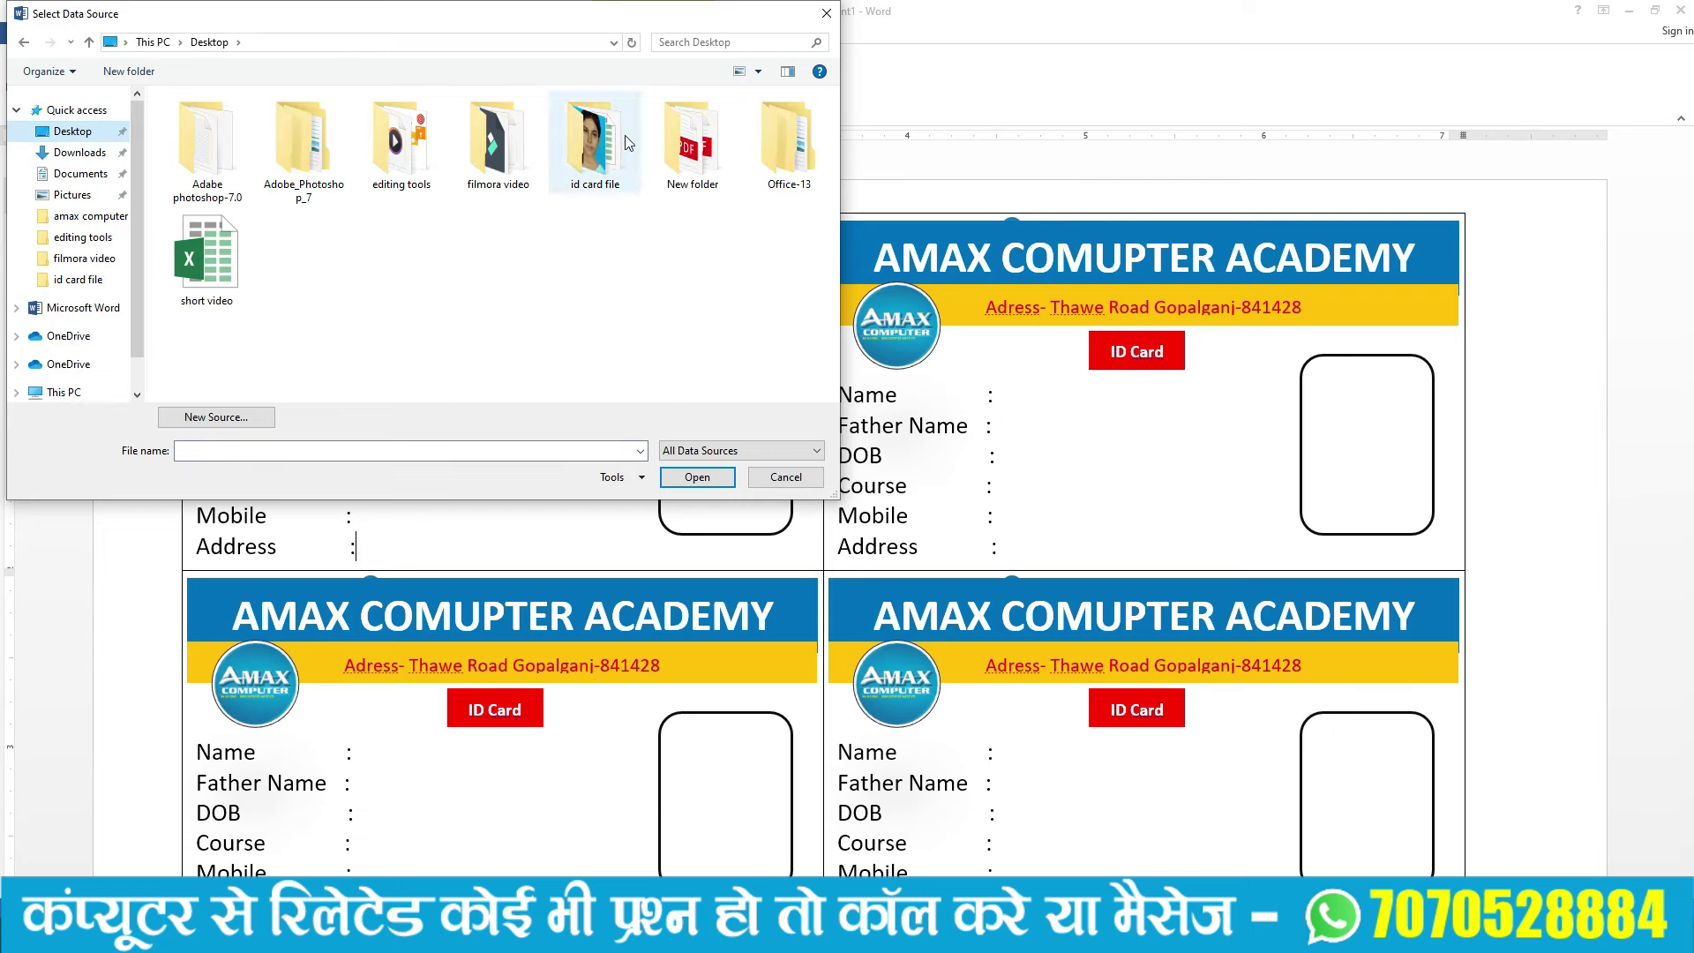
{"action": "double_click", "coordinate": [594, 164]}
{"action": "left_click", "coordinate": [219, 122]}
{"action": "left_click", "coordinate": [690, 481]}
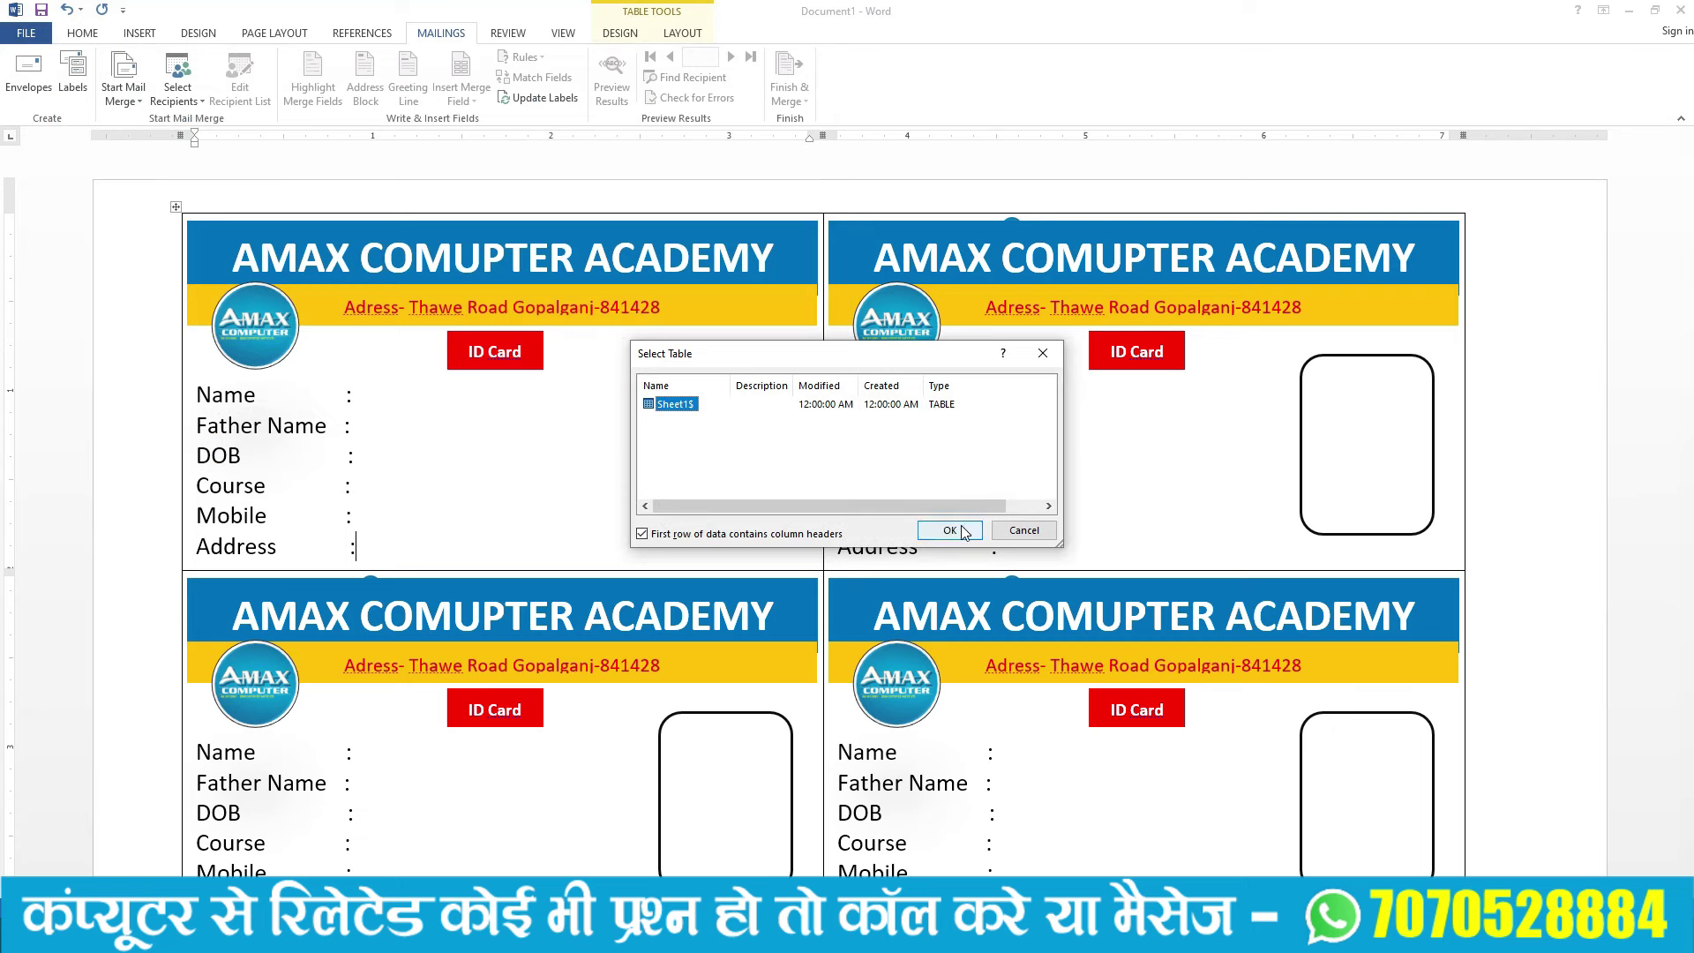
{"action": "left_click", "coordinate": [941, 532]}
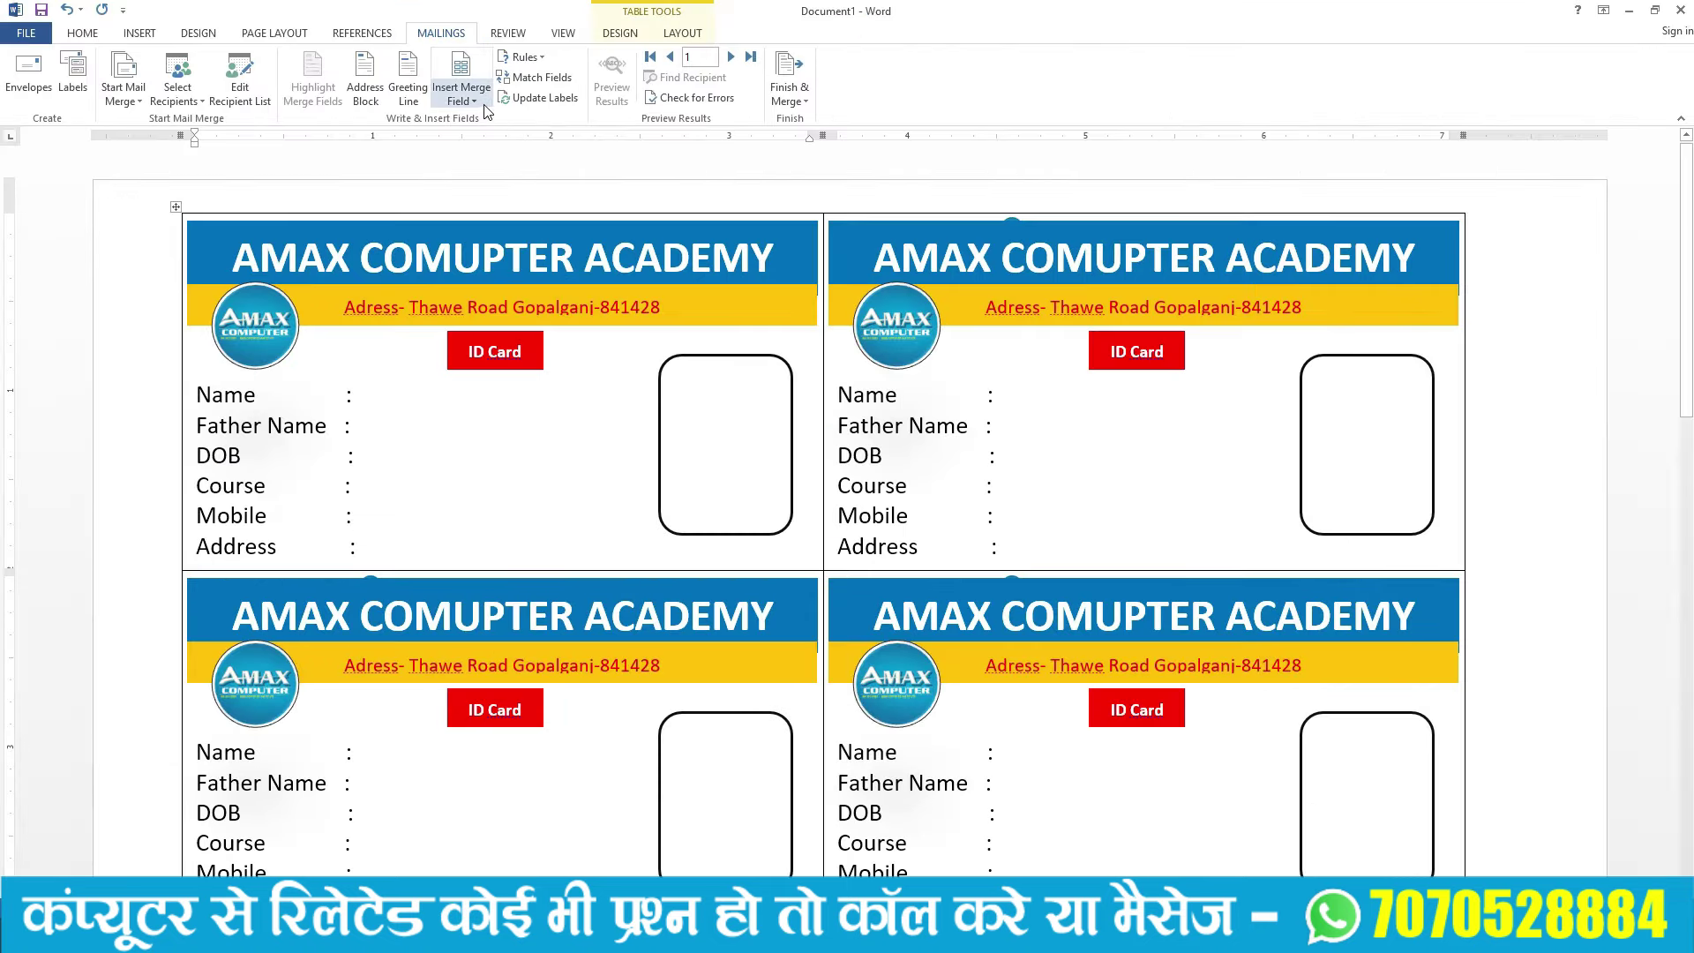
Step: Insert the «Name_» and «Fathers_Name_» merge fields after the Name and Father Name labels
{"action": "left_click", "coordinate": [477, 106]}
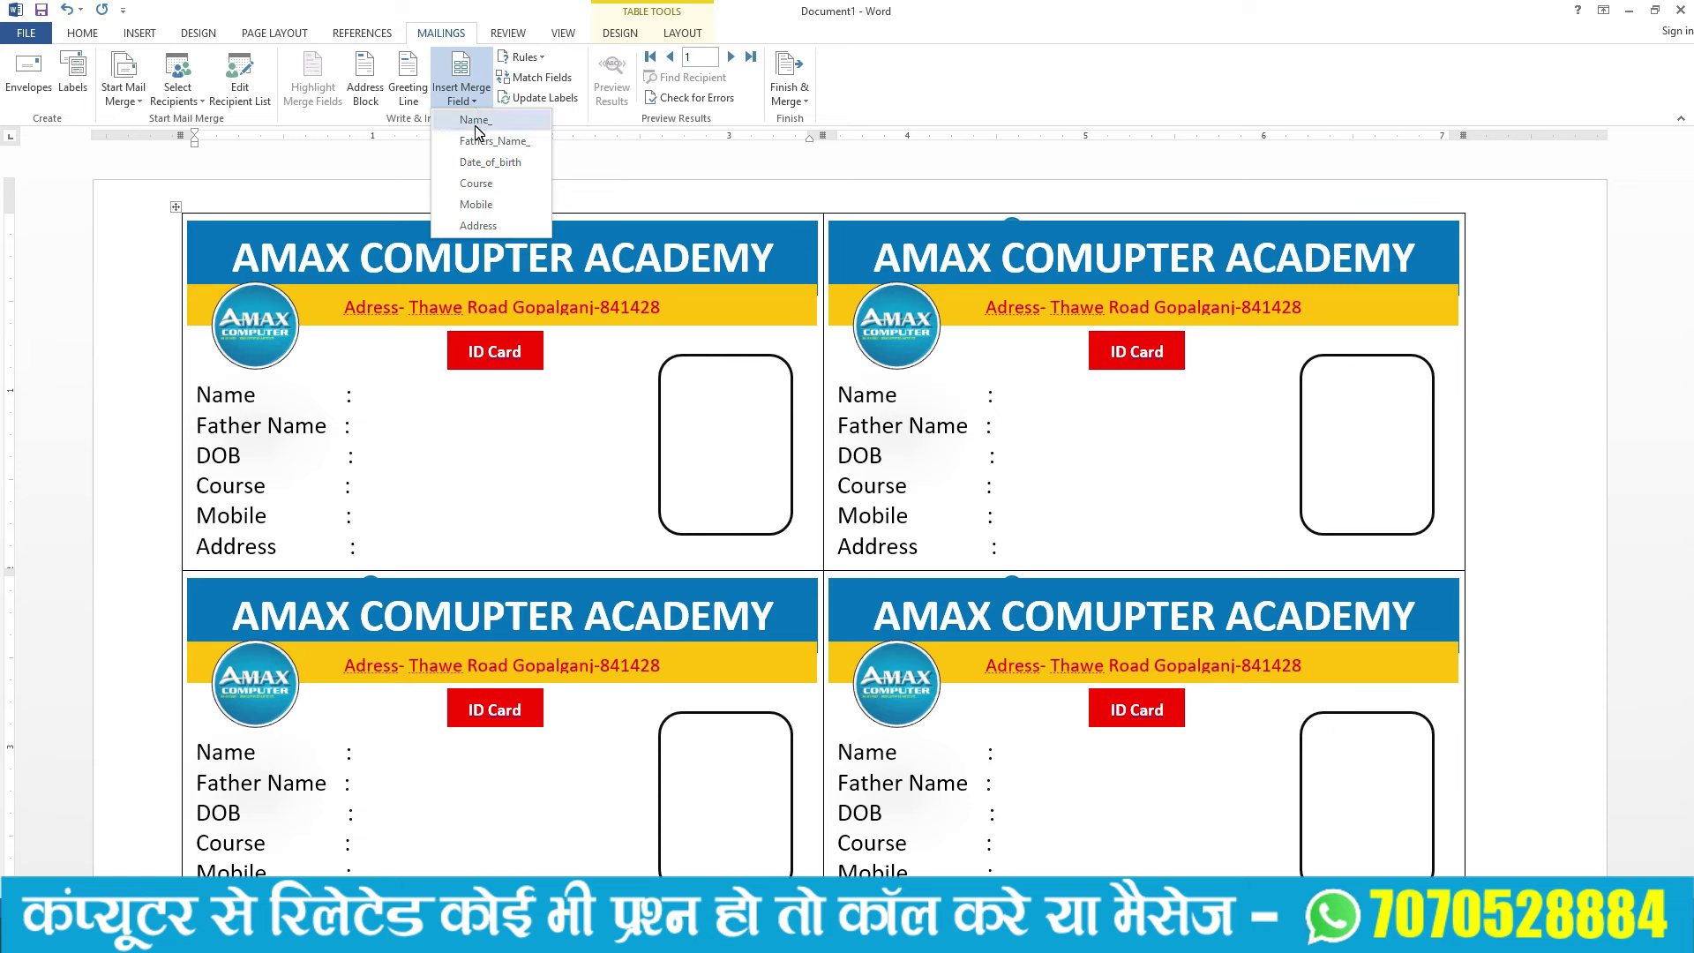
{"action": "left_click", "coordinate": [358, 394]}
{"action": "left_click", "coordinate": [355, 394]}
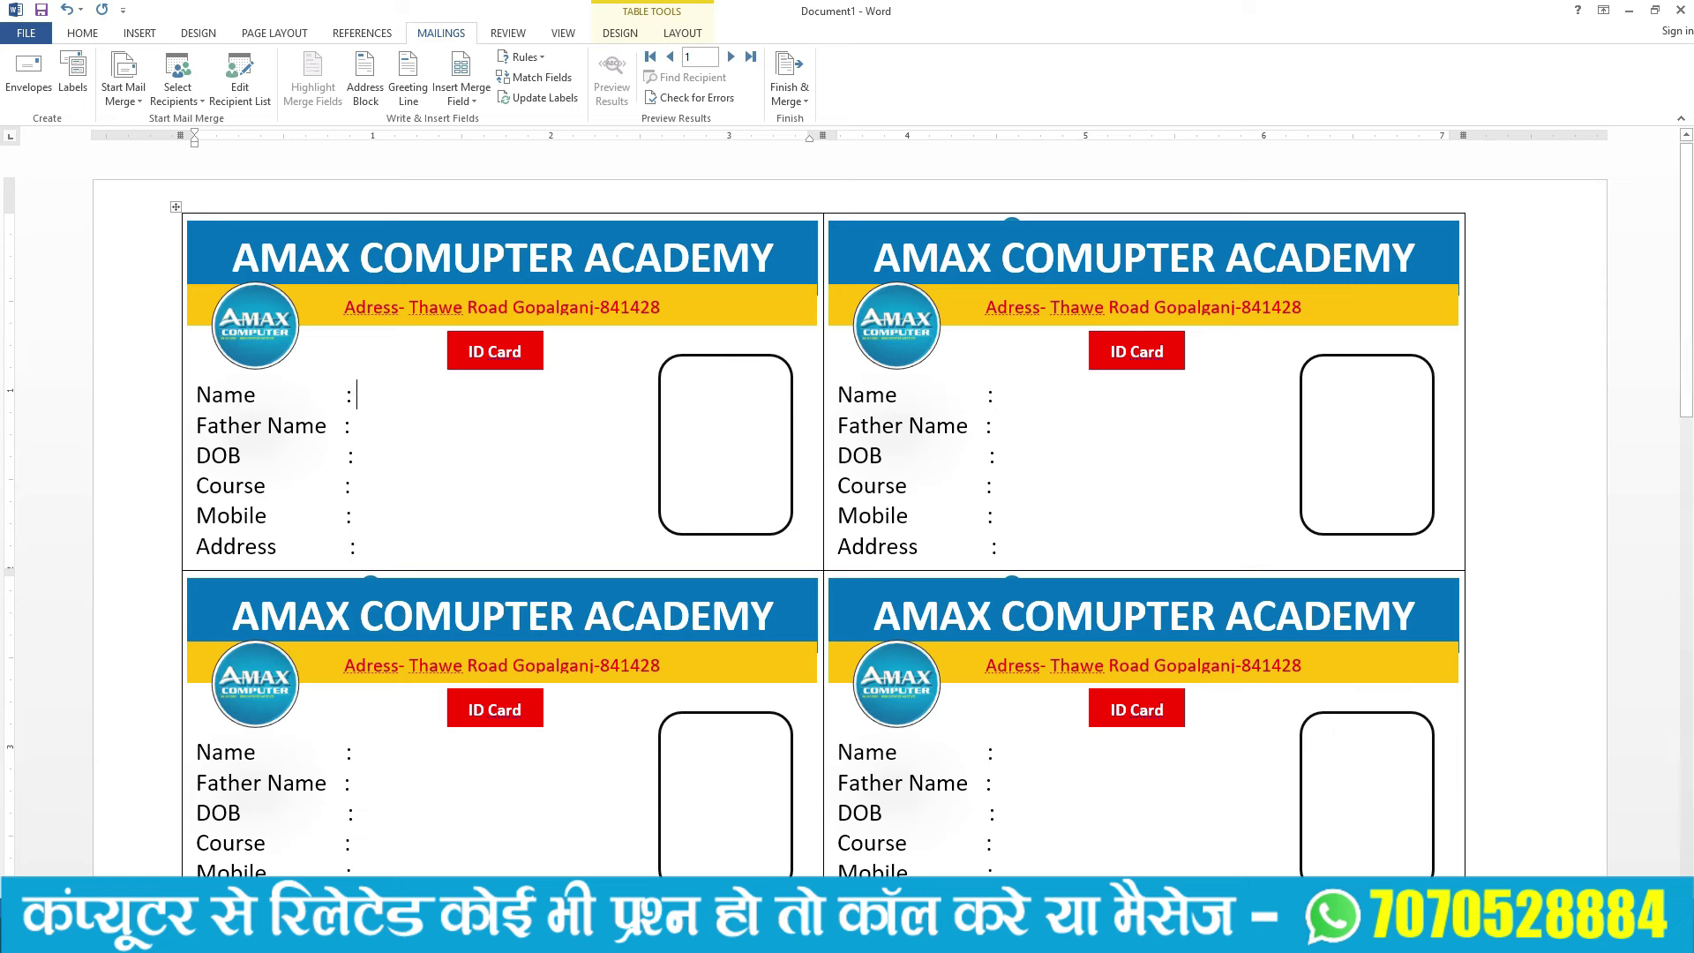
{"action": "left_click", "coordinate": [477, 101]}
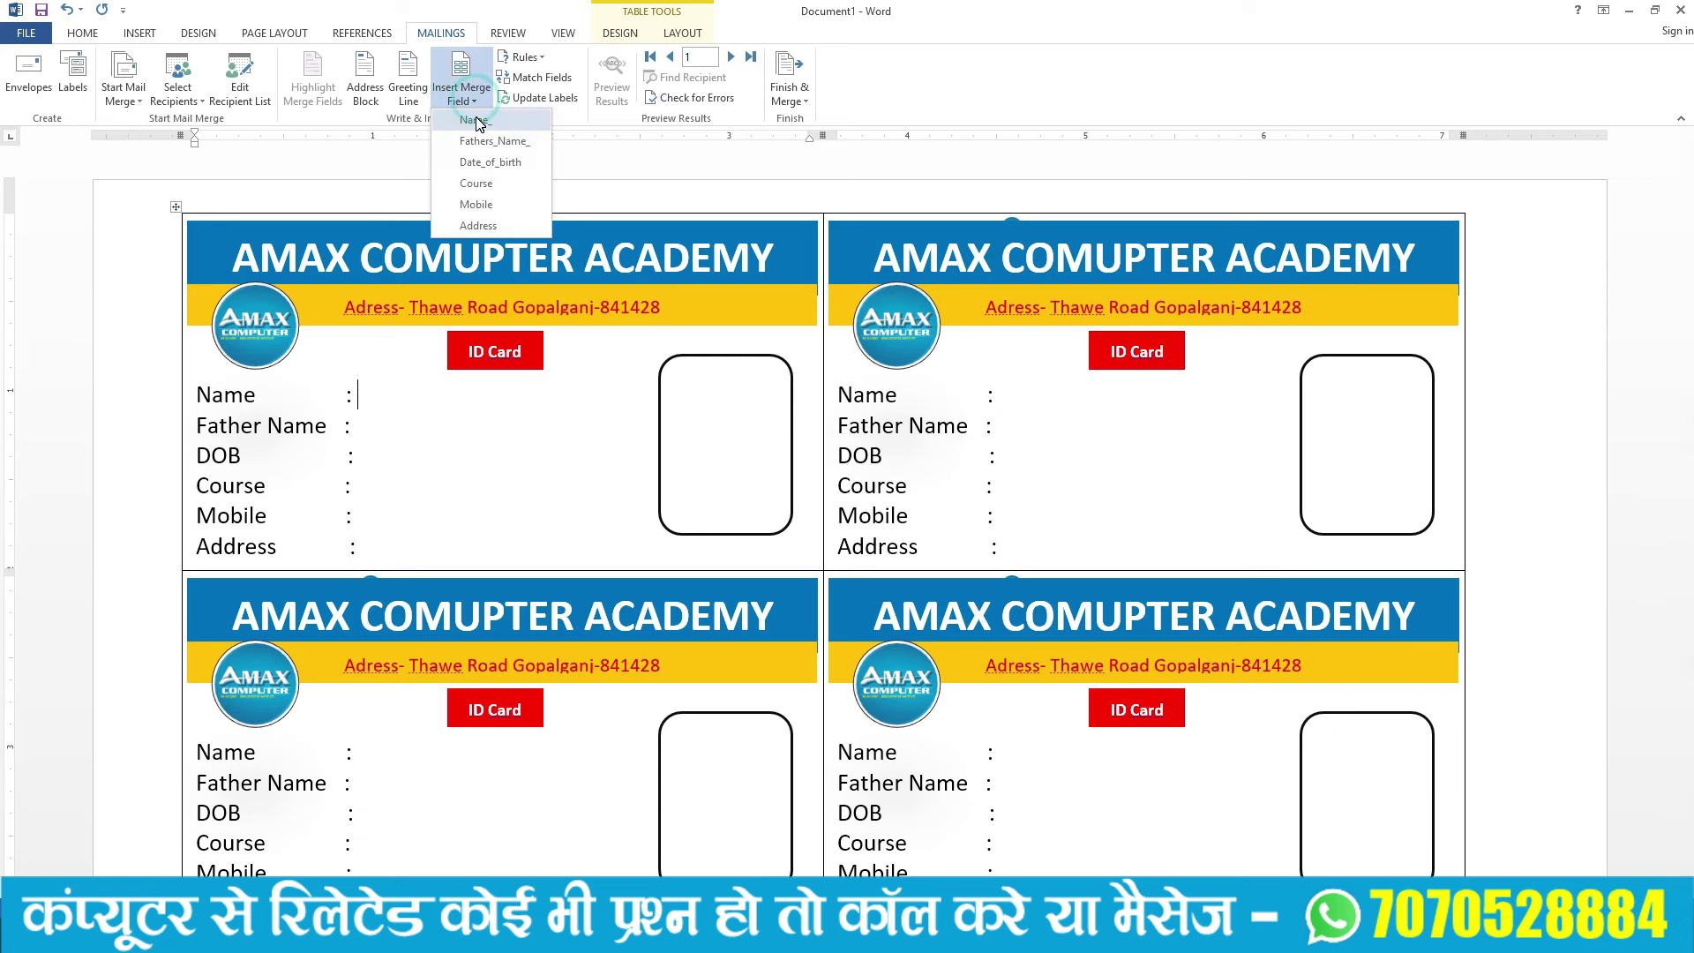
{"action": "left_click", "coordinate": [479, 121]}
{"action": "left_click", "coordinate": [354, 430]}
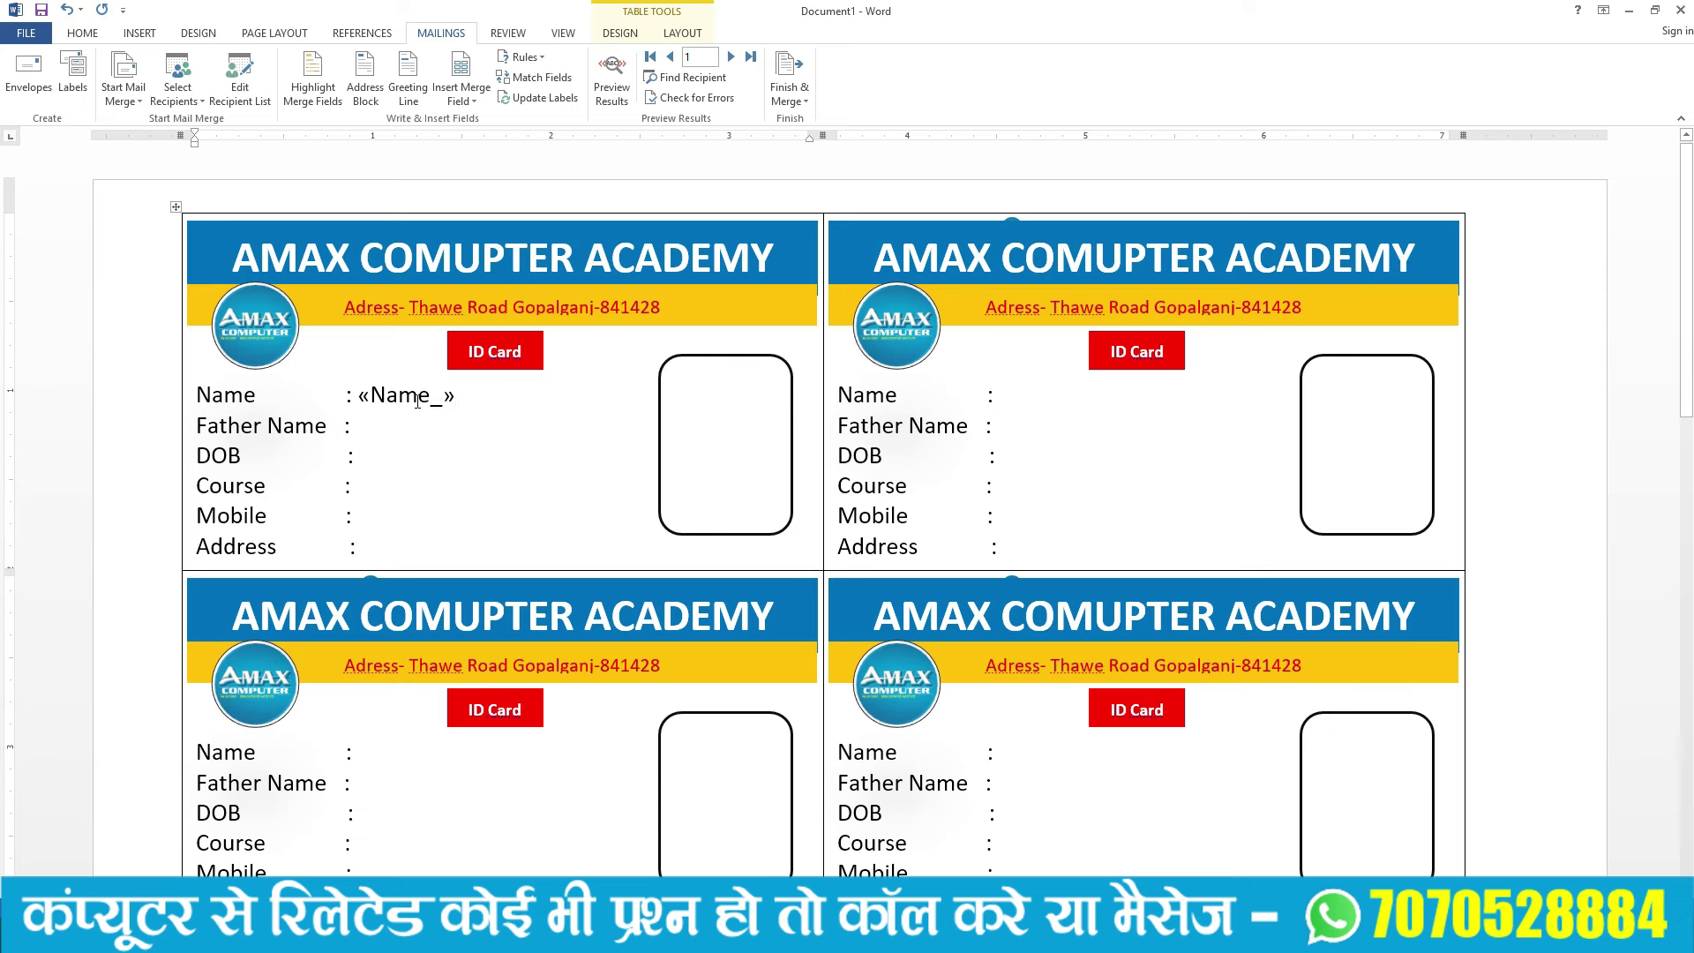
{"action": "left_click", "coordinate": [466, 99]}
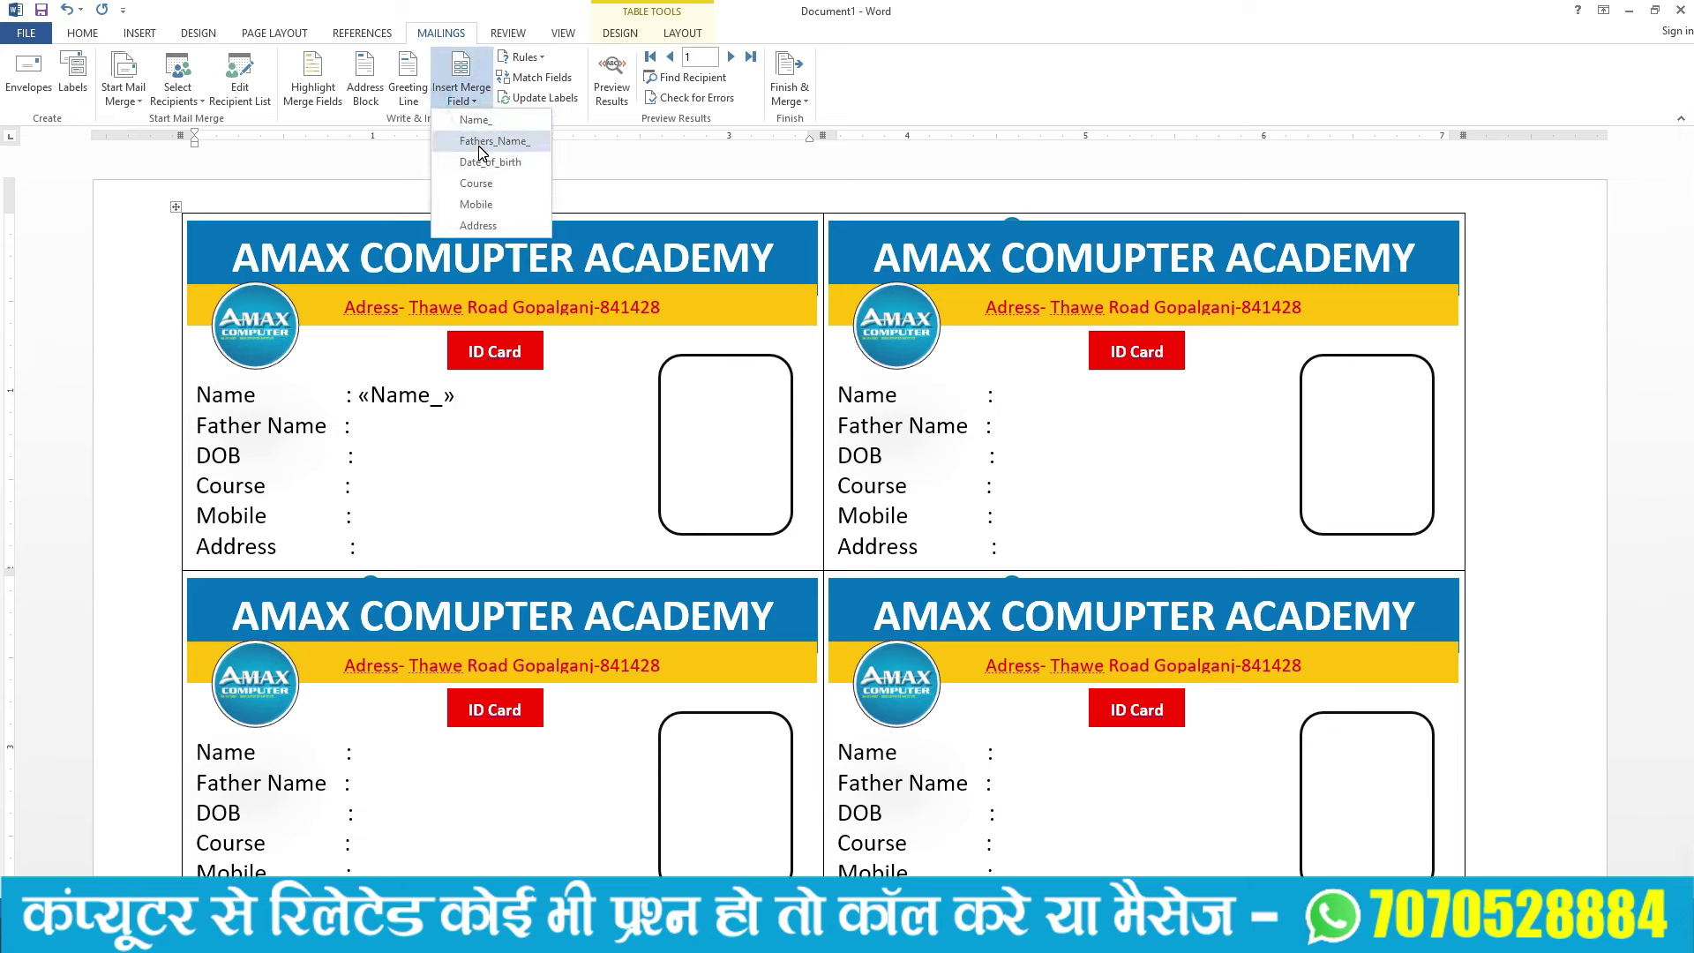
{"action": "left_click", "coordinate": [481, 142]}
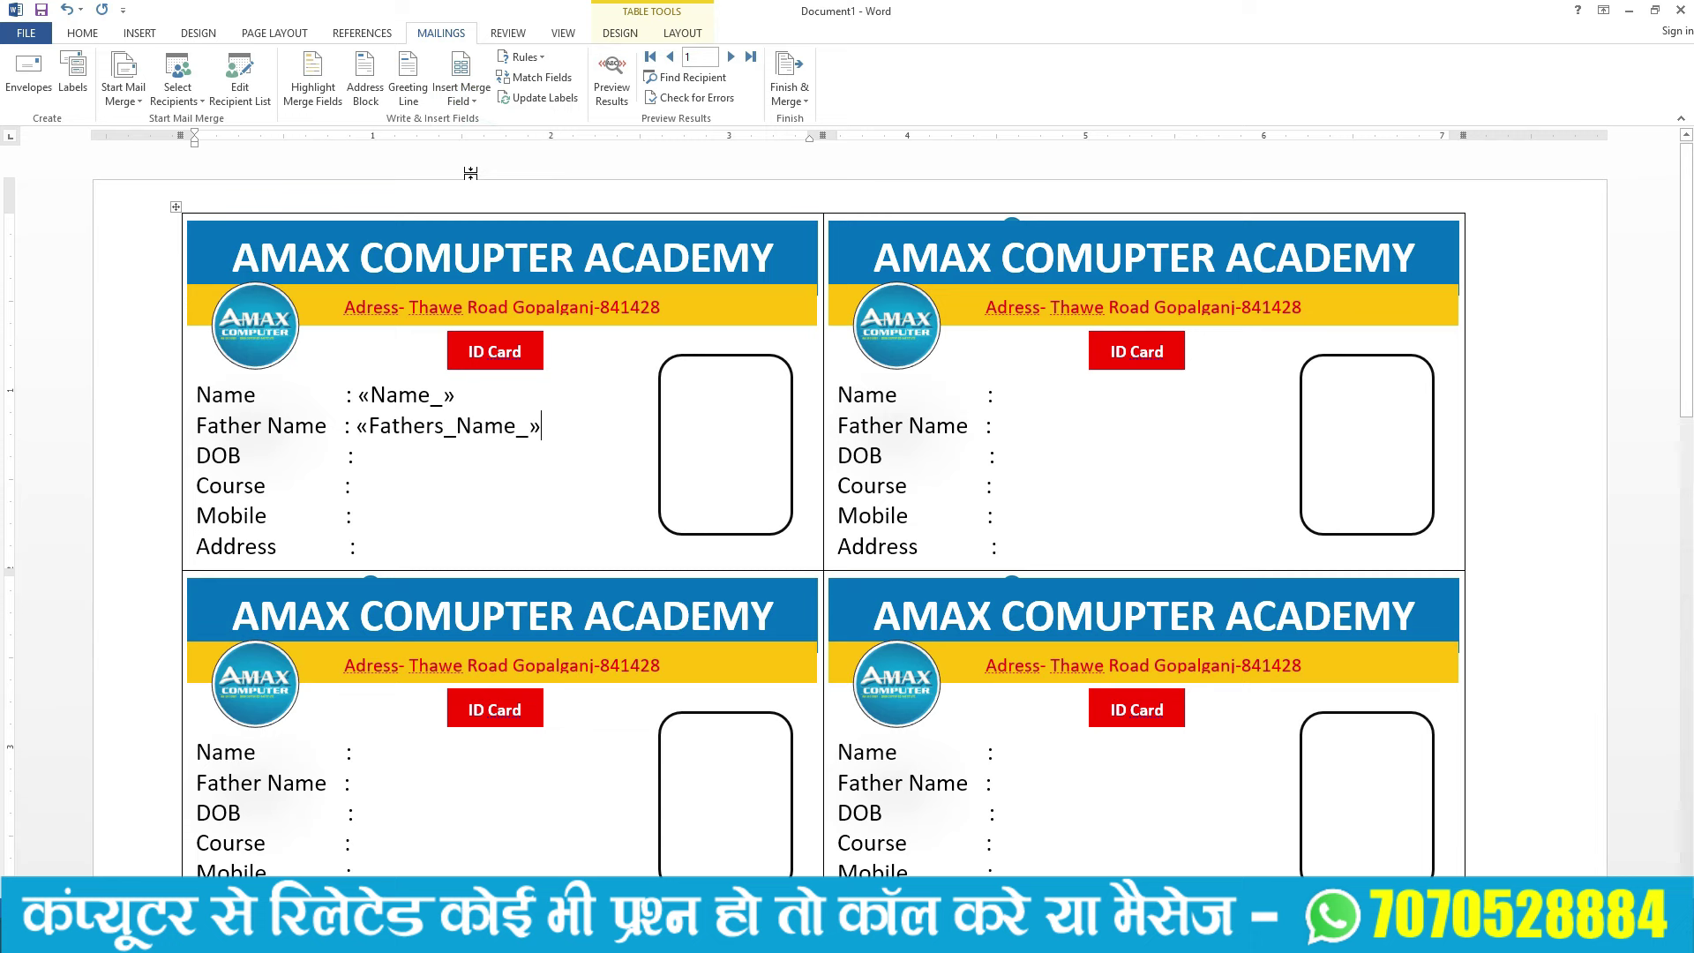
Step: Add «Date_of_birth», «Course» and «Mobile» merge fields after the DOB, Course and Mobile labels
{"action": "left_click", "coordinate": [366, 459]}
{"action": "left_click", "coordinate": [461, 88]}
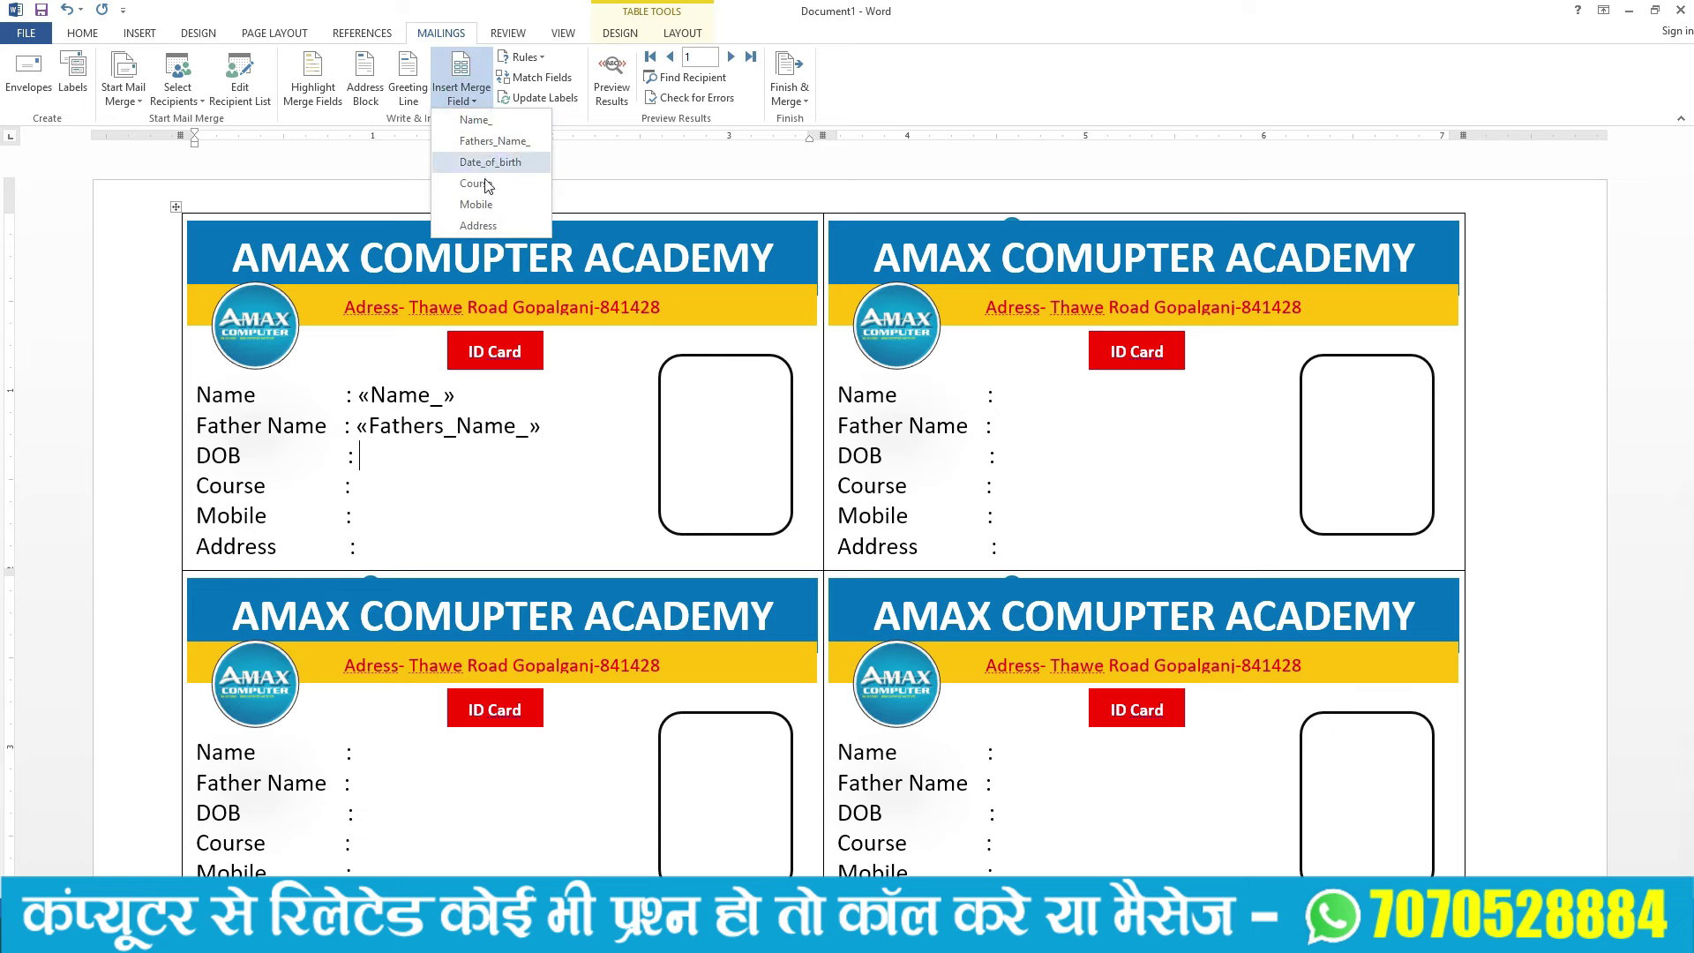
{"action": "left_click", "coordinate": [483, 165]}
{"action": "left_click", "coordinate": [360, 488]}
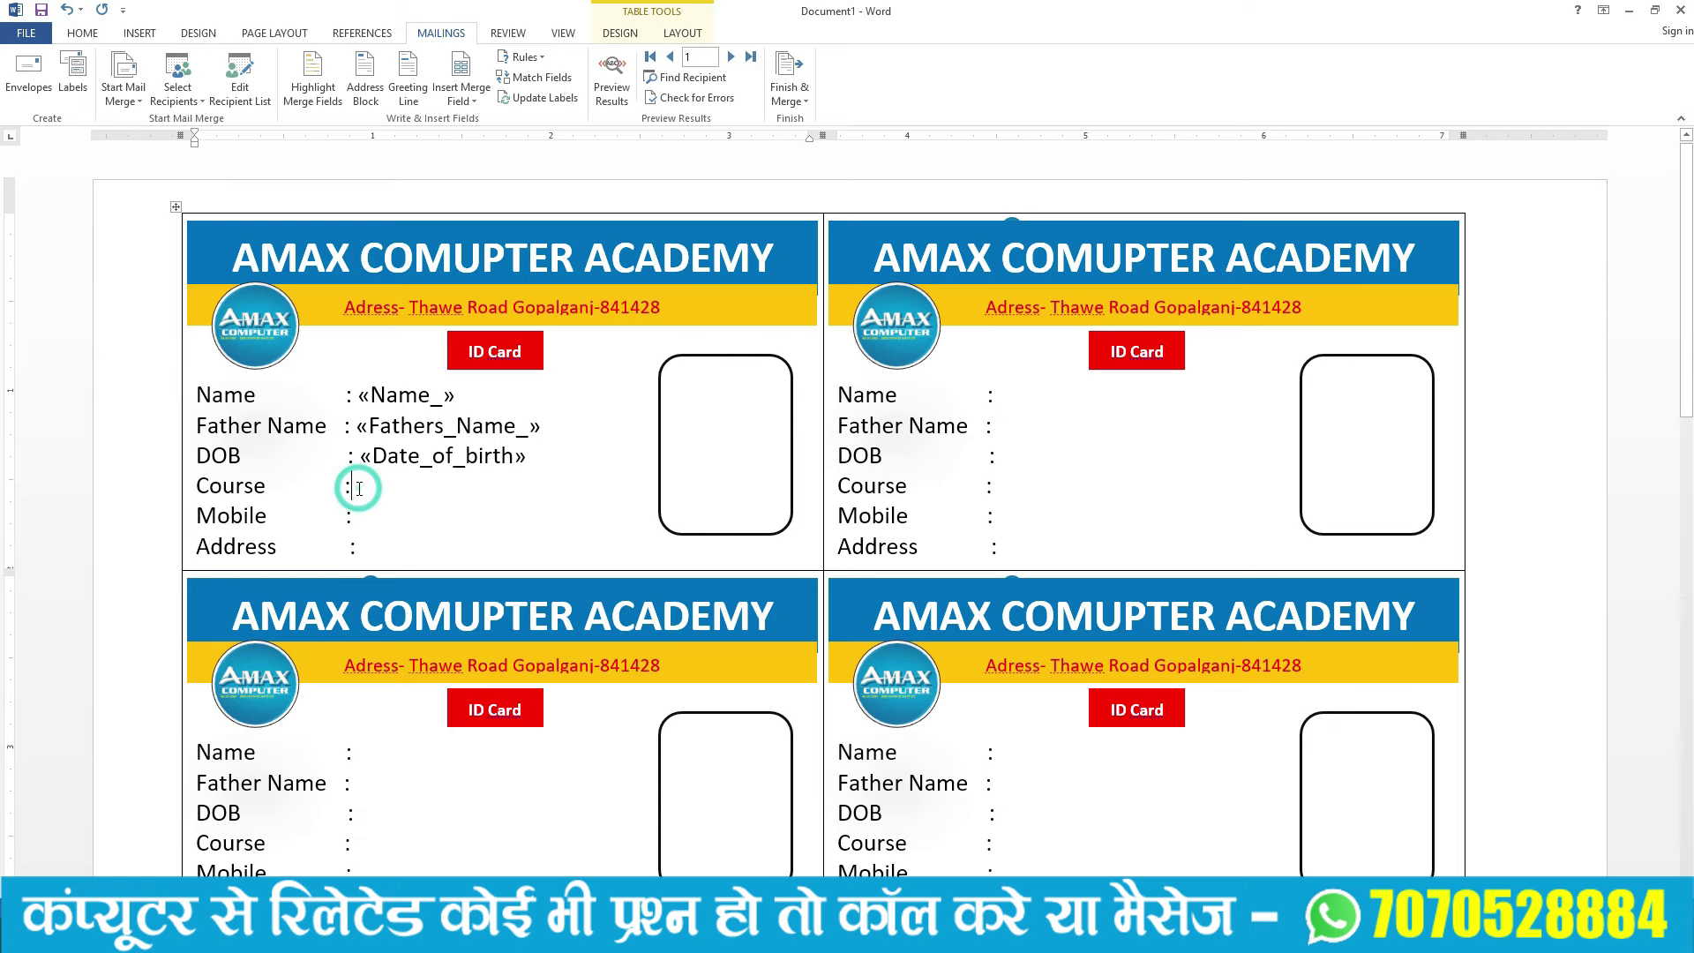
{"action": "left_click", "coordinate": [467, 104]}
{"action": "left_click", "coordinate": [472, 184]}
{"action": "left_click", "coordinate": [359, 516]}
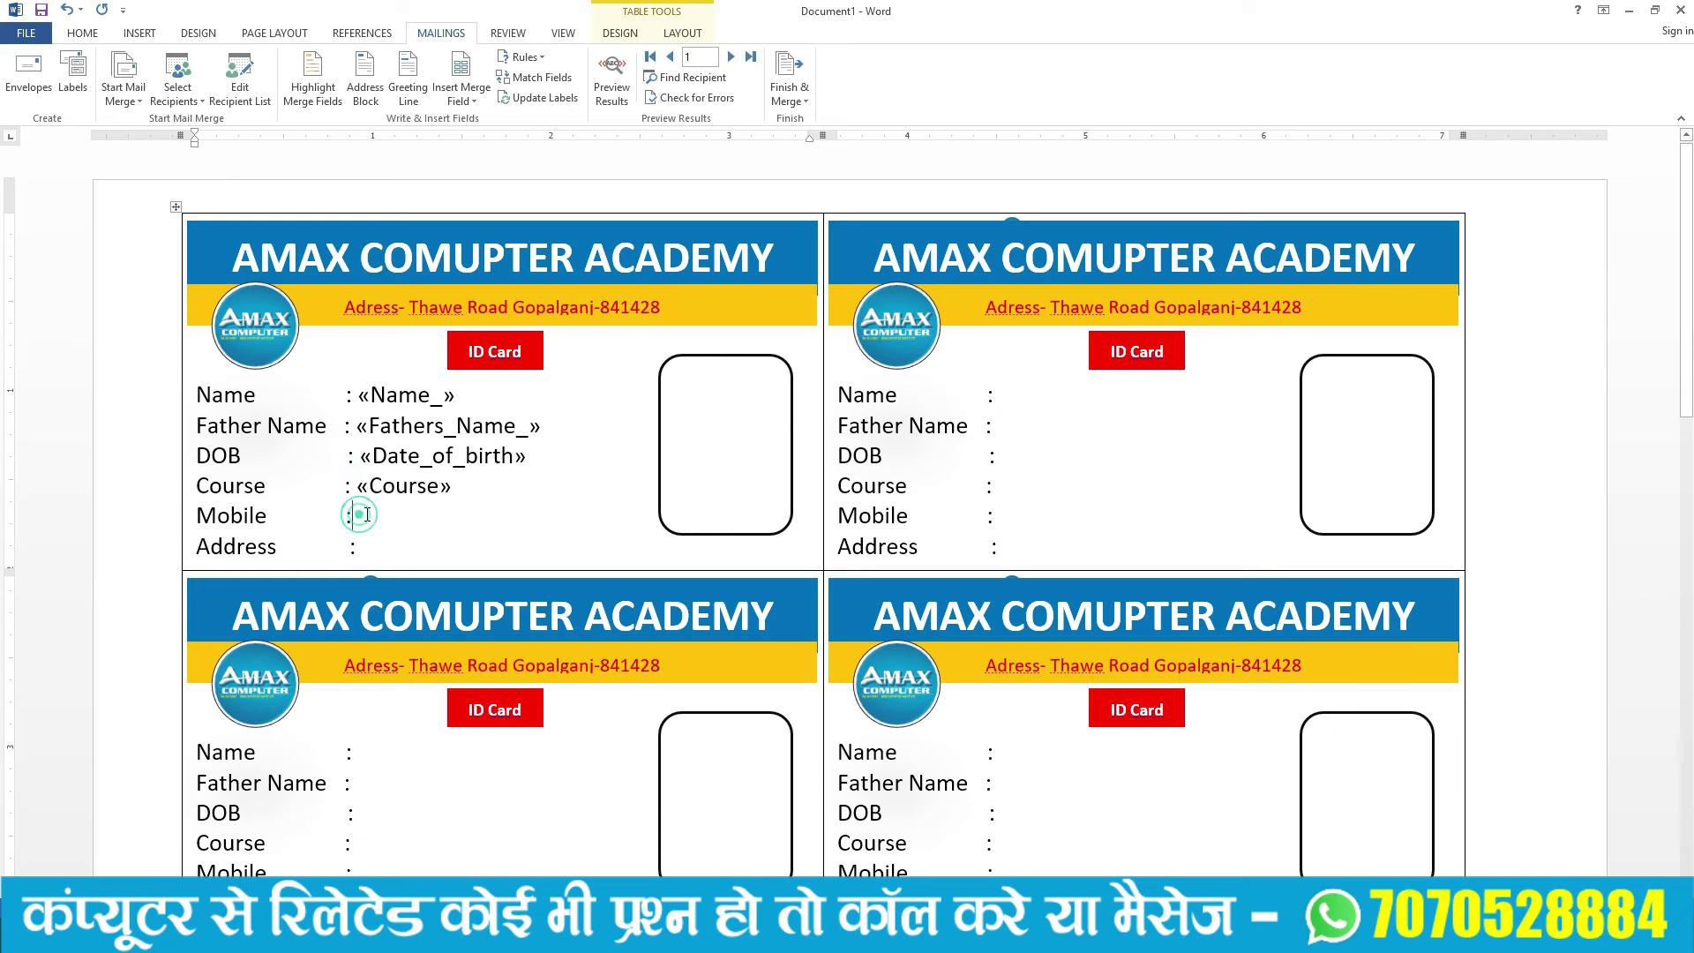
{"action": "left_click", "coordinate": [481, 104]}
{"action": "left_click", "coordinate": [472, 199]}
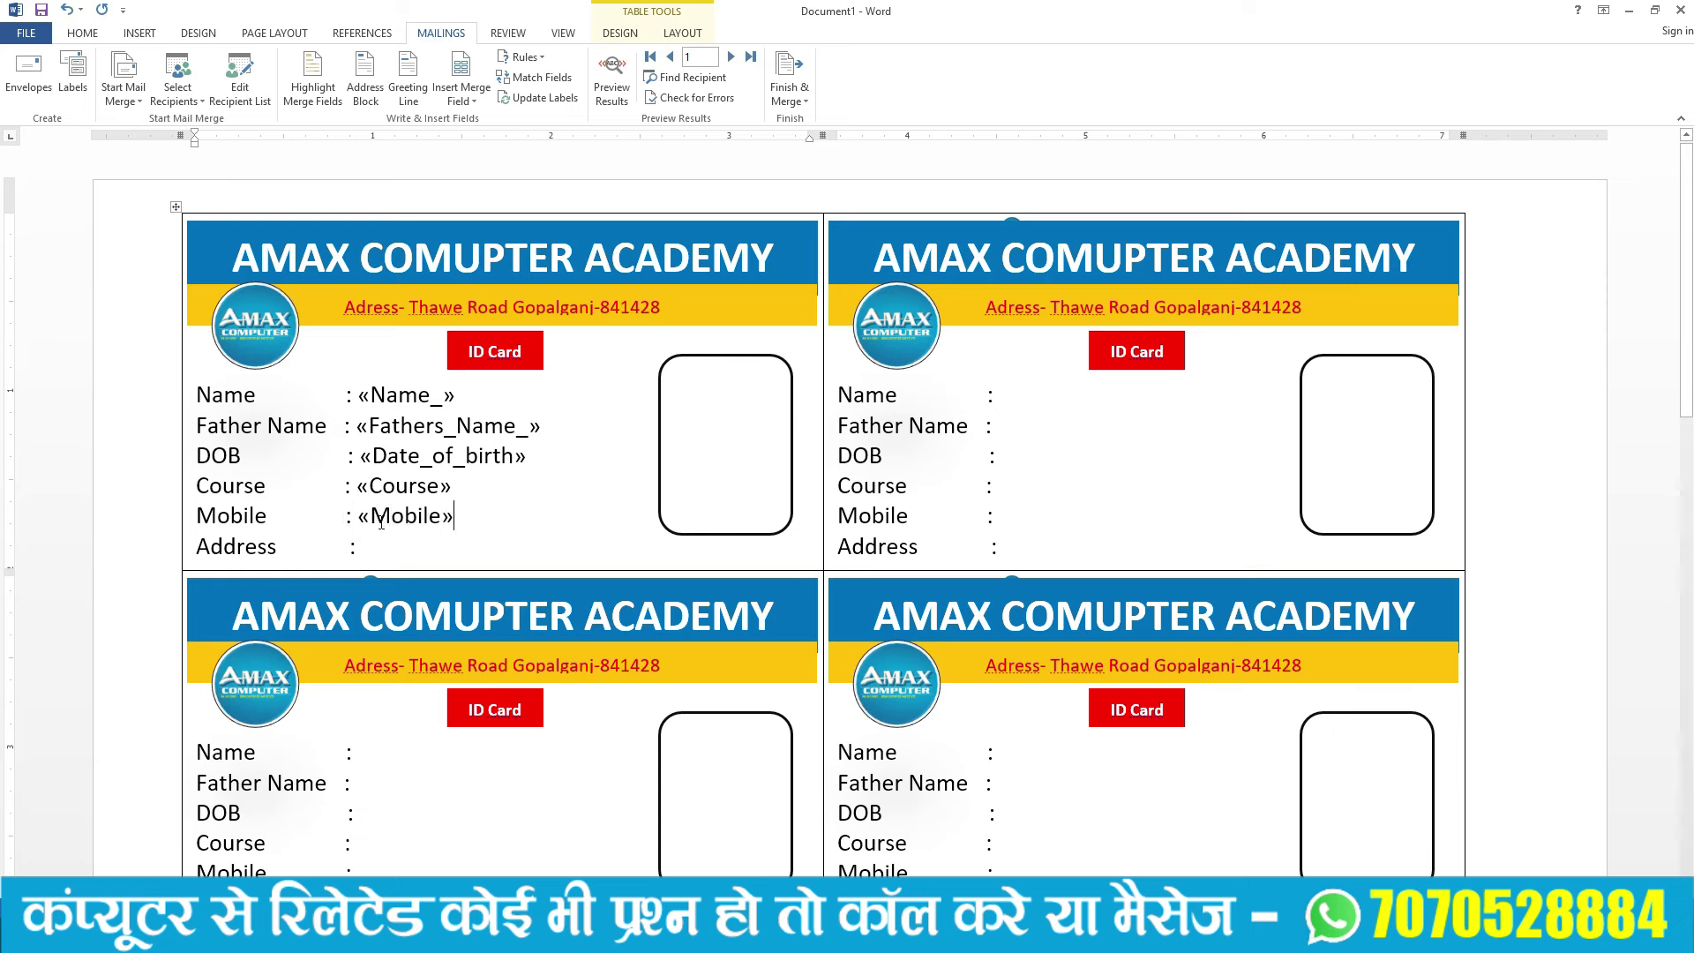
{"action": "left_click", "coordinate": [367, 552]}
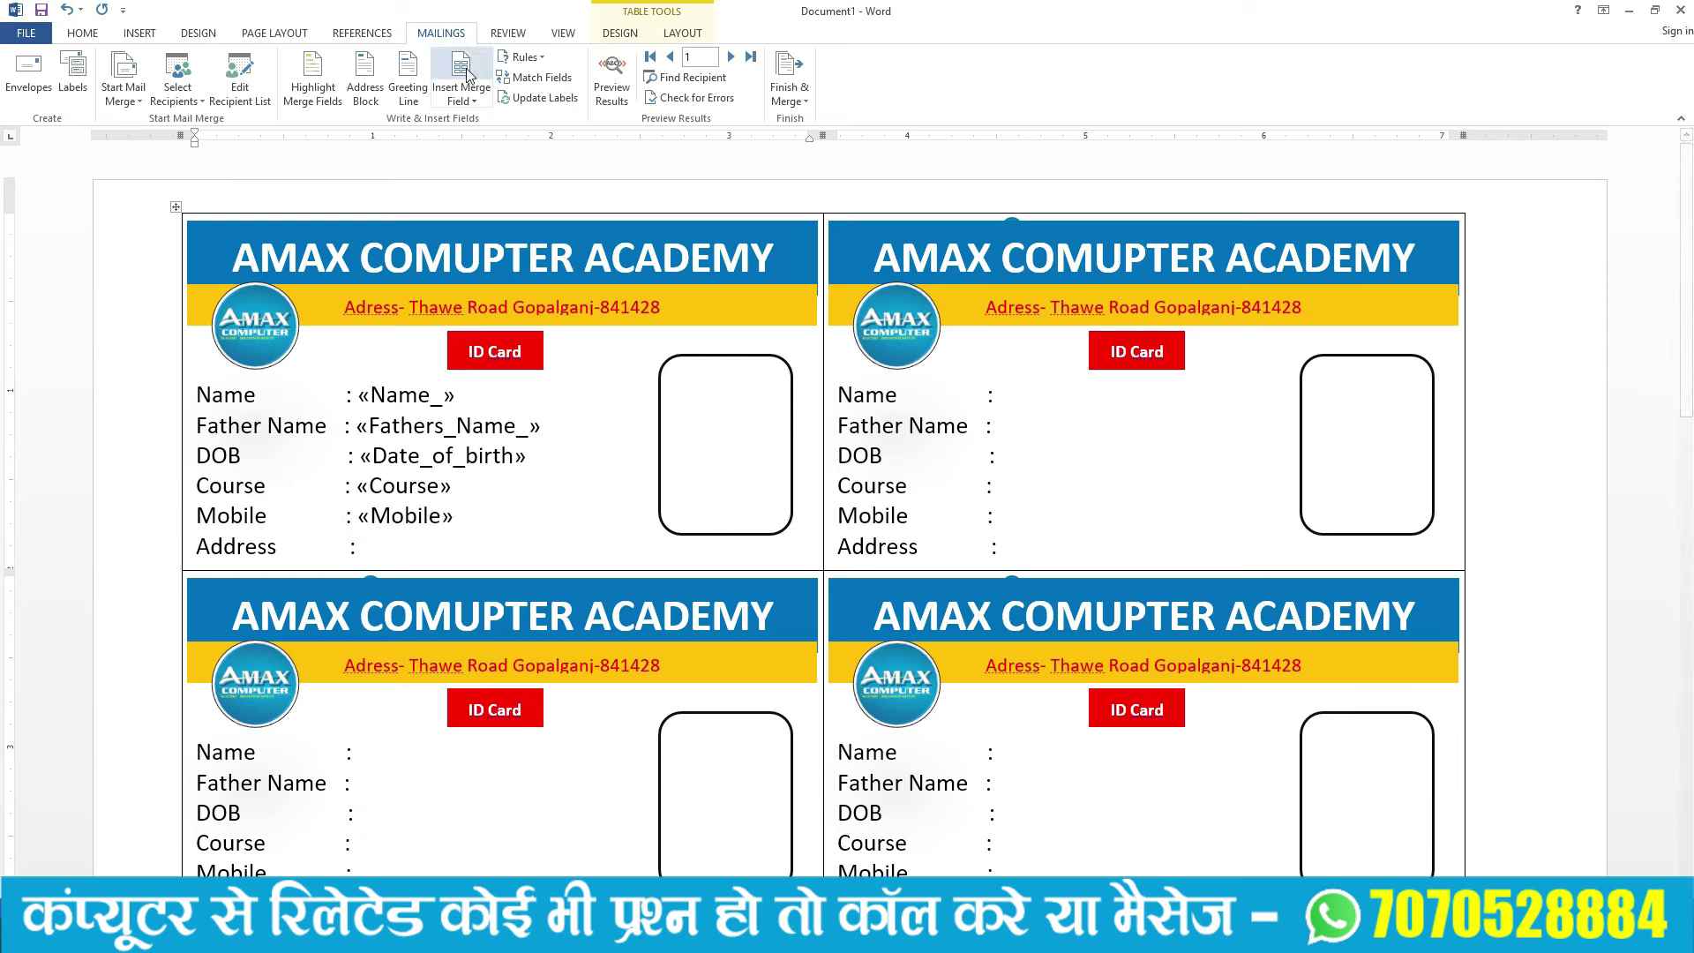
{"action": "left_click", "coordinate": [472, 104]}
Step: Add the «Address» field to the first card and update labels so every card shows all six fields
{"action": "left_click", "coordinate": [475, 221]}
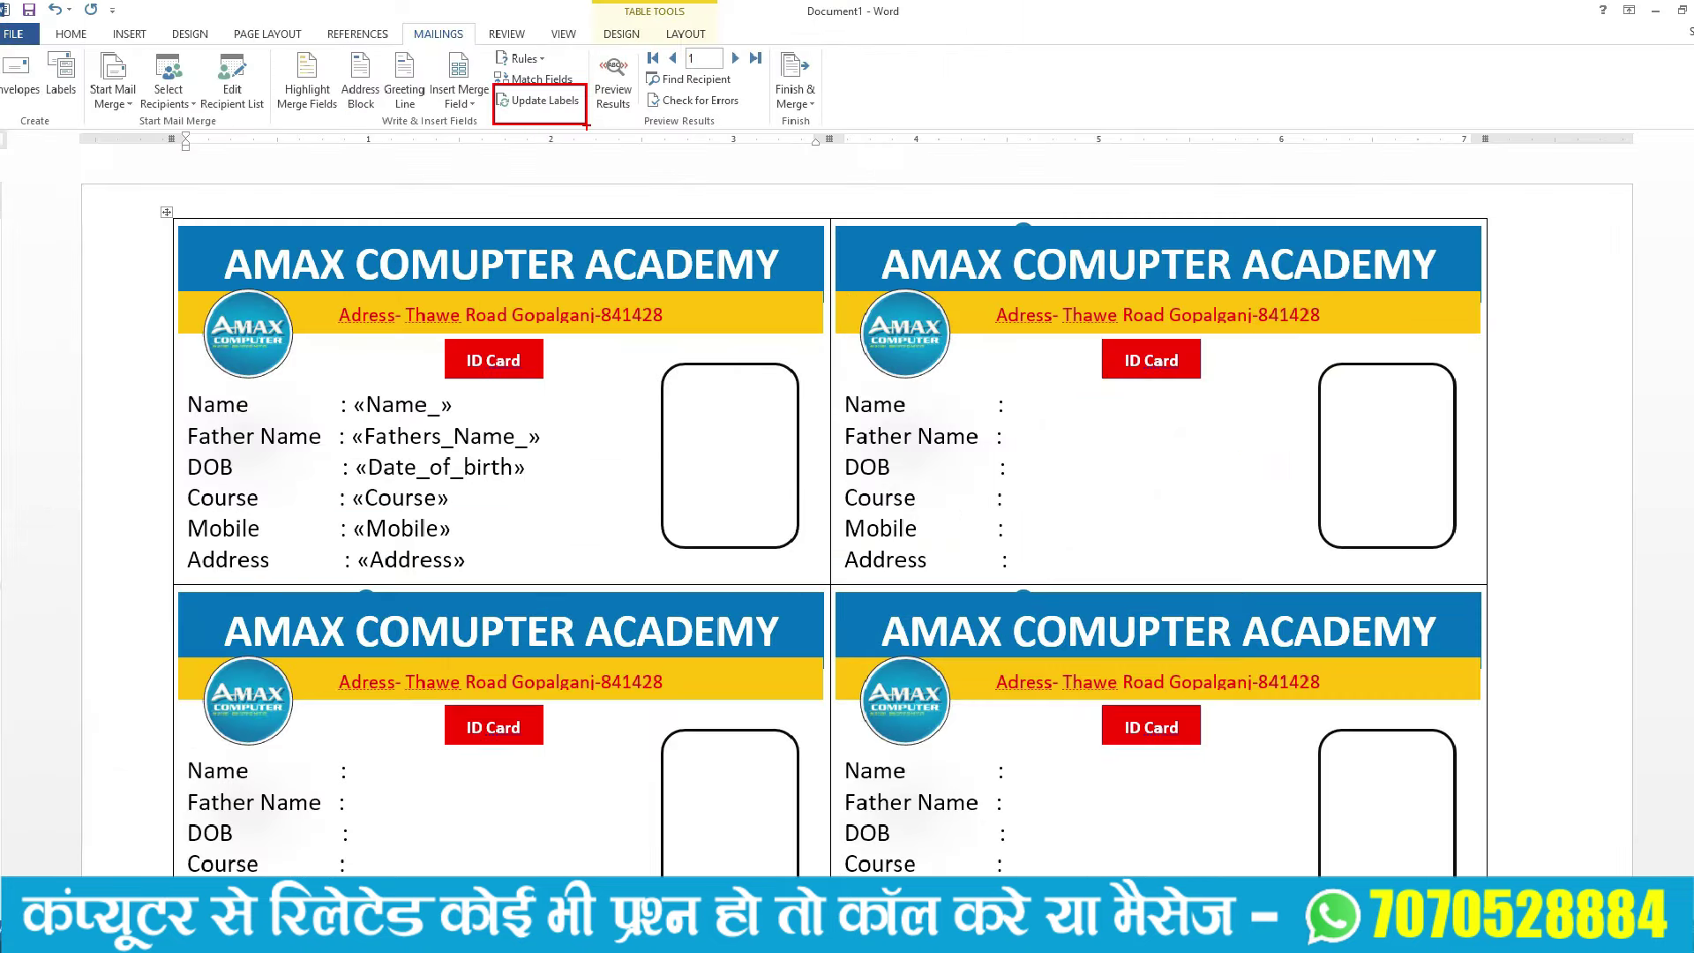
{"action": "left_click", "coordinate": [565, 110]}
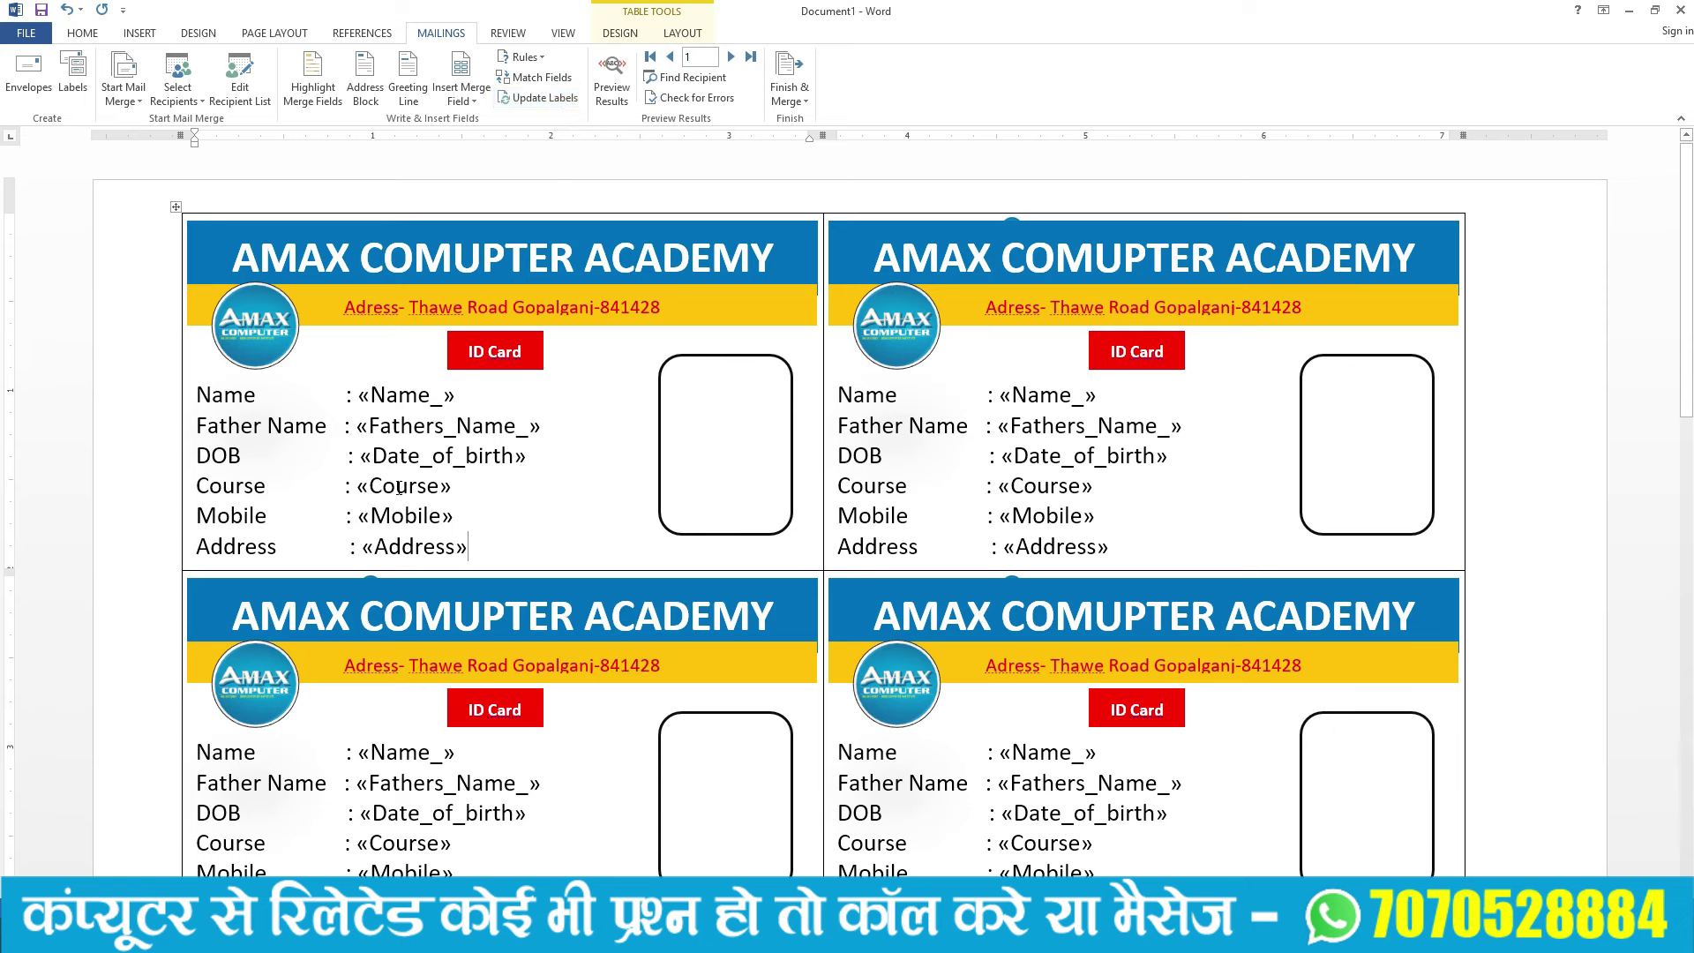
{"action": "scroll", "coordinate": [1092, 402], "scroll_direction": "down", "scroll_amount": 5}
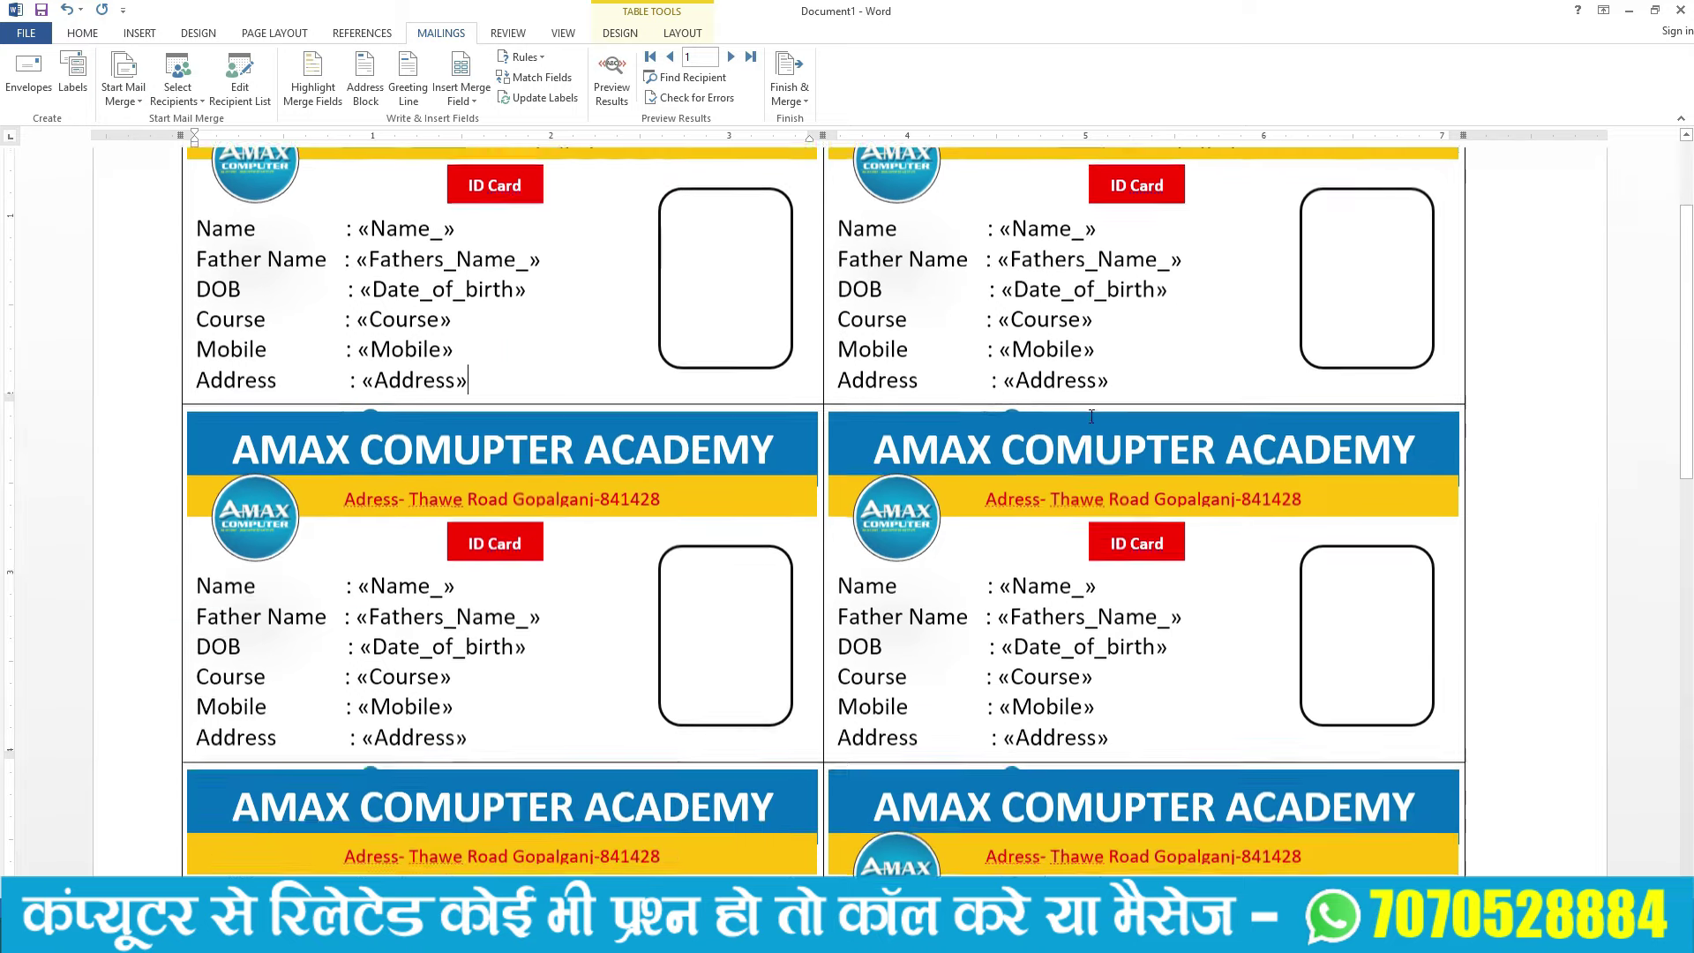
{"action": "scroll", "coordinate": [571, 484], "scroll_direction": "up", "scroll_amount": 3}
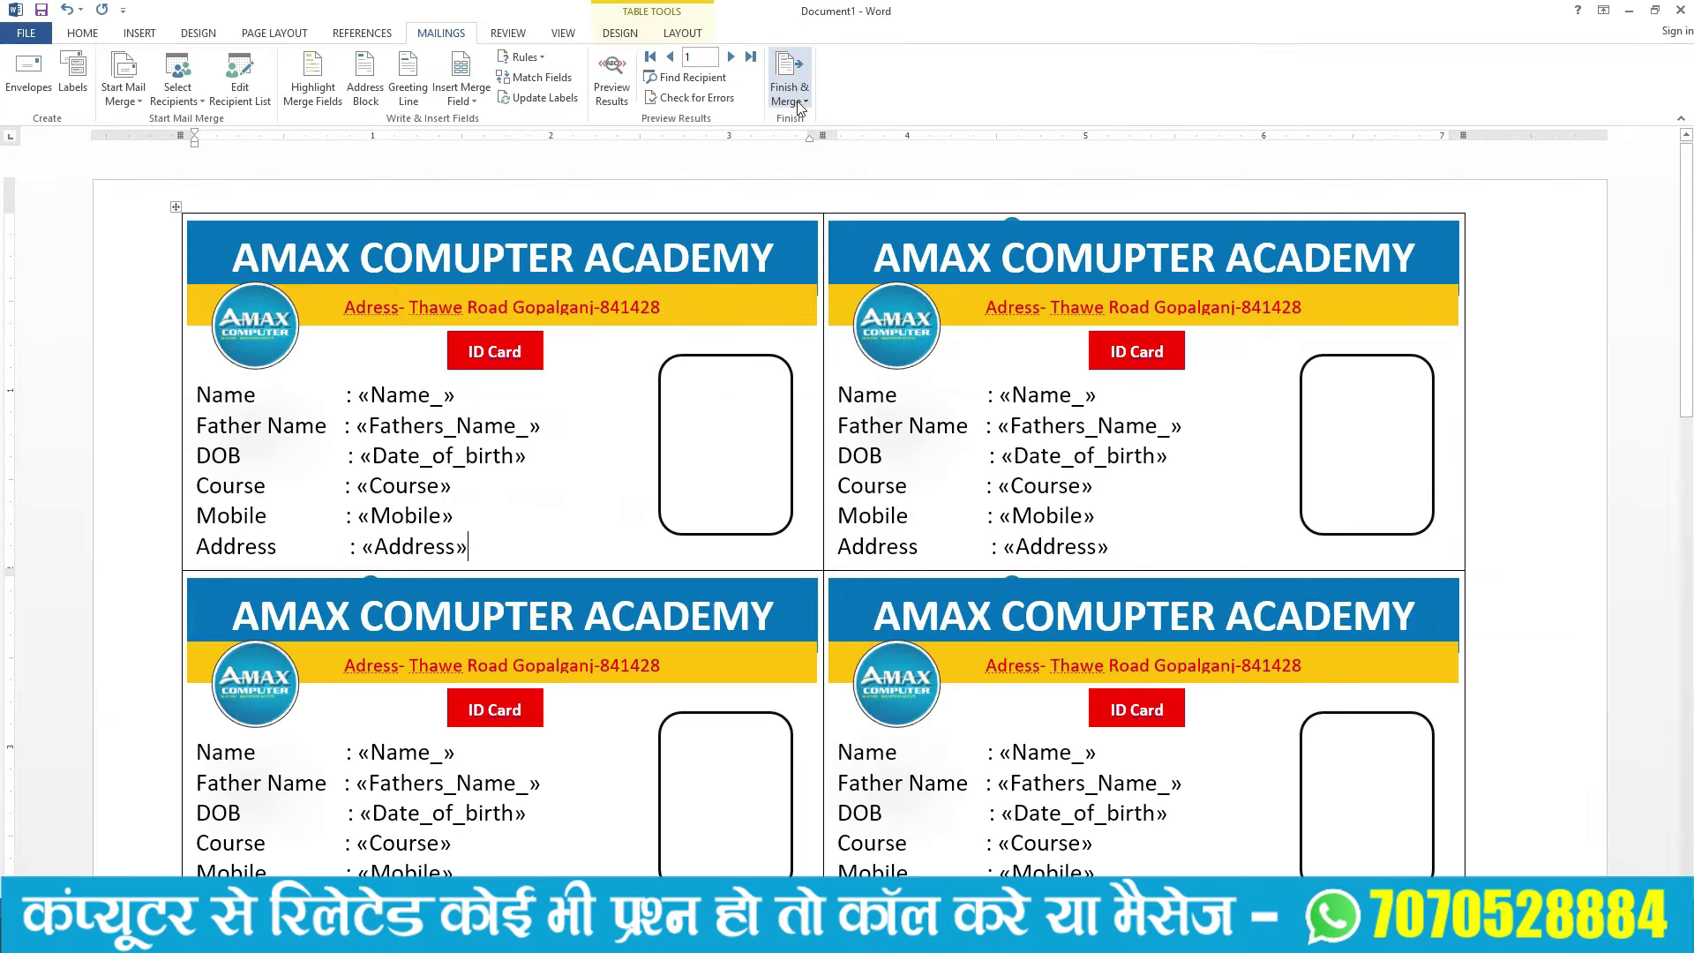
Step: Merge all records into a new editable document via Edit Individual Documents with All selected
{"action": "left_click", "coordinate": [806, 107]}
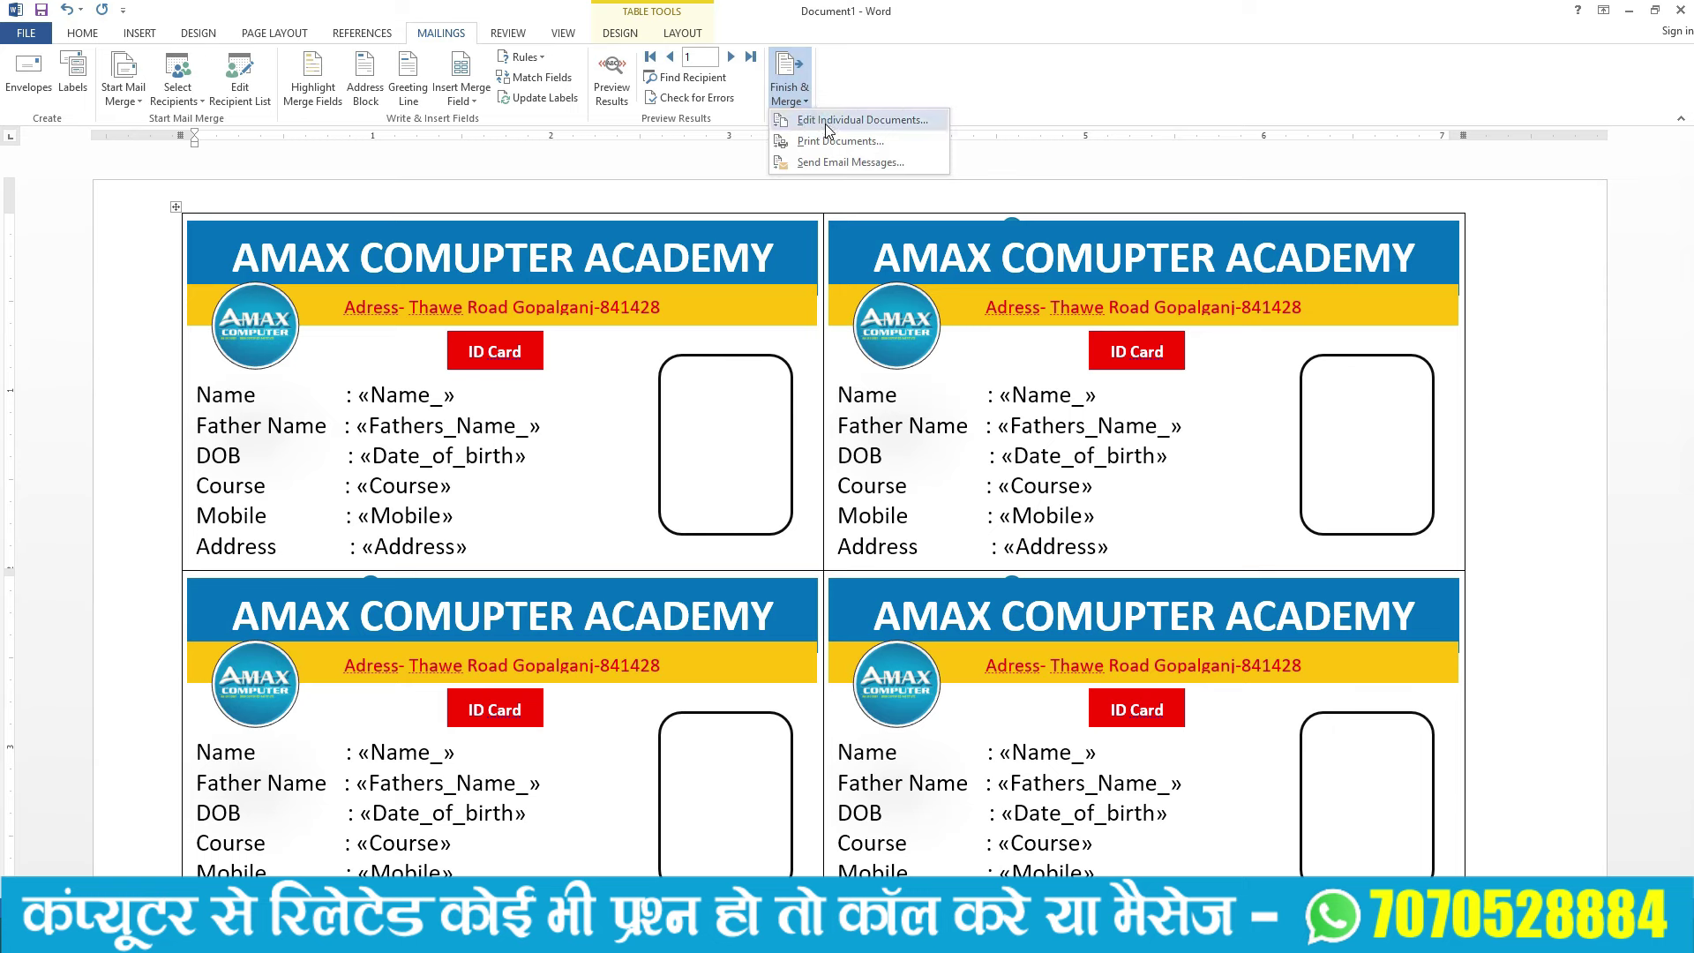
{"action": "left_click", "coordinate": [824, 121]}
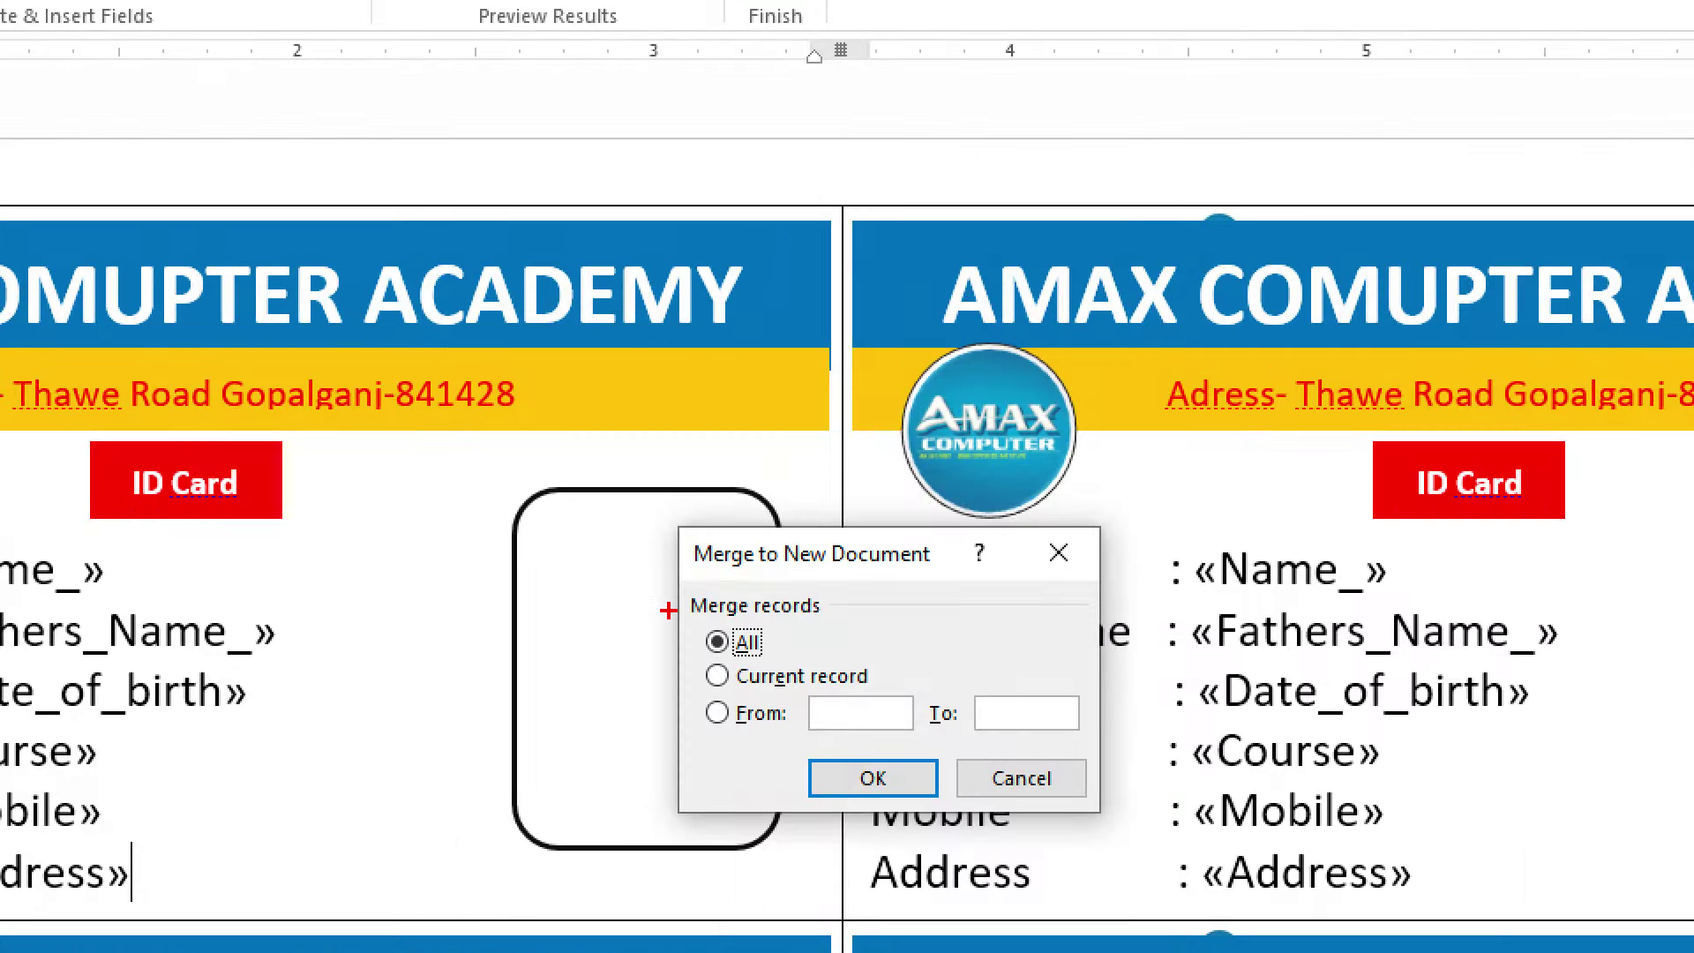
{"action": "left_click_drag", "start_coordinate": [675, 609], "coordinate": [811, 656]}
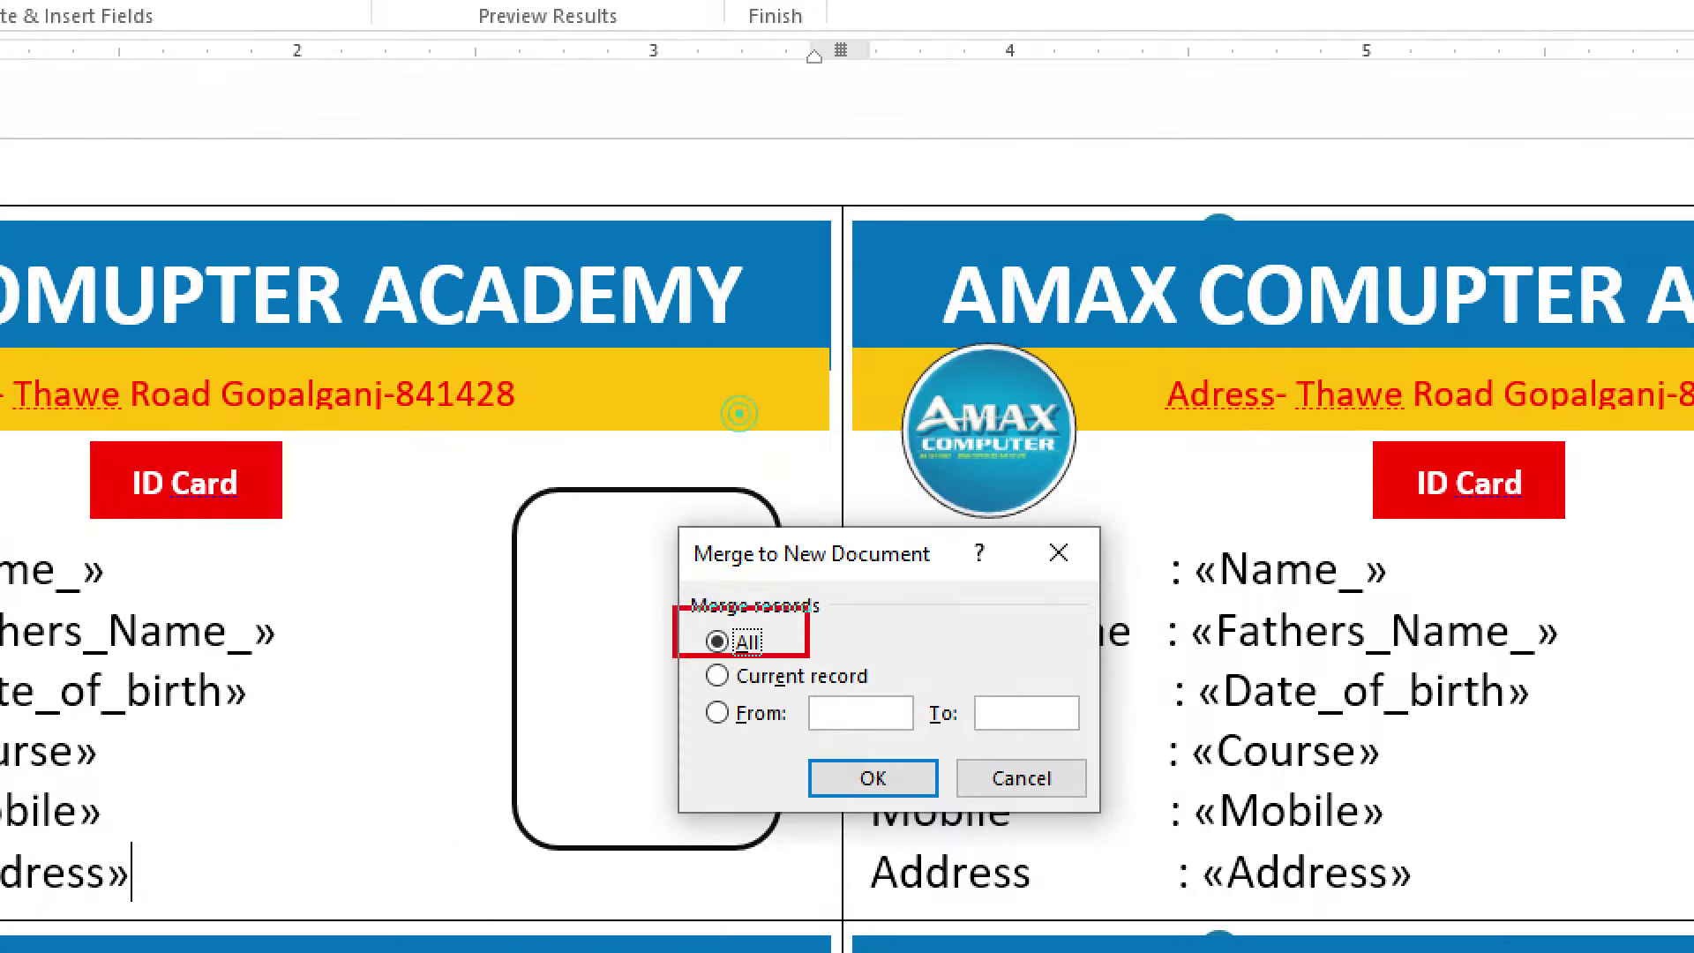
{"action": "left_click_drag", "start_coordinate": [768, 737], "coordinate": [937, 800]}
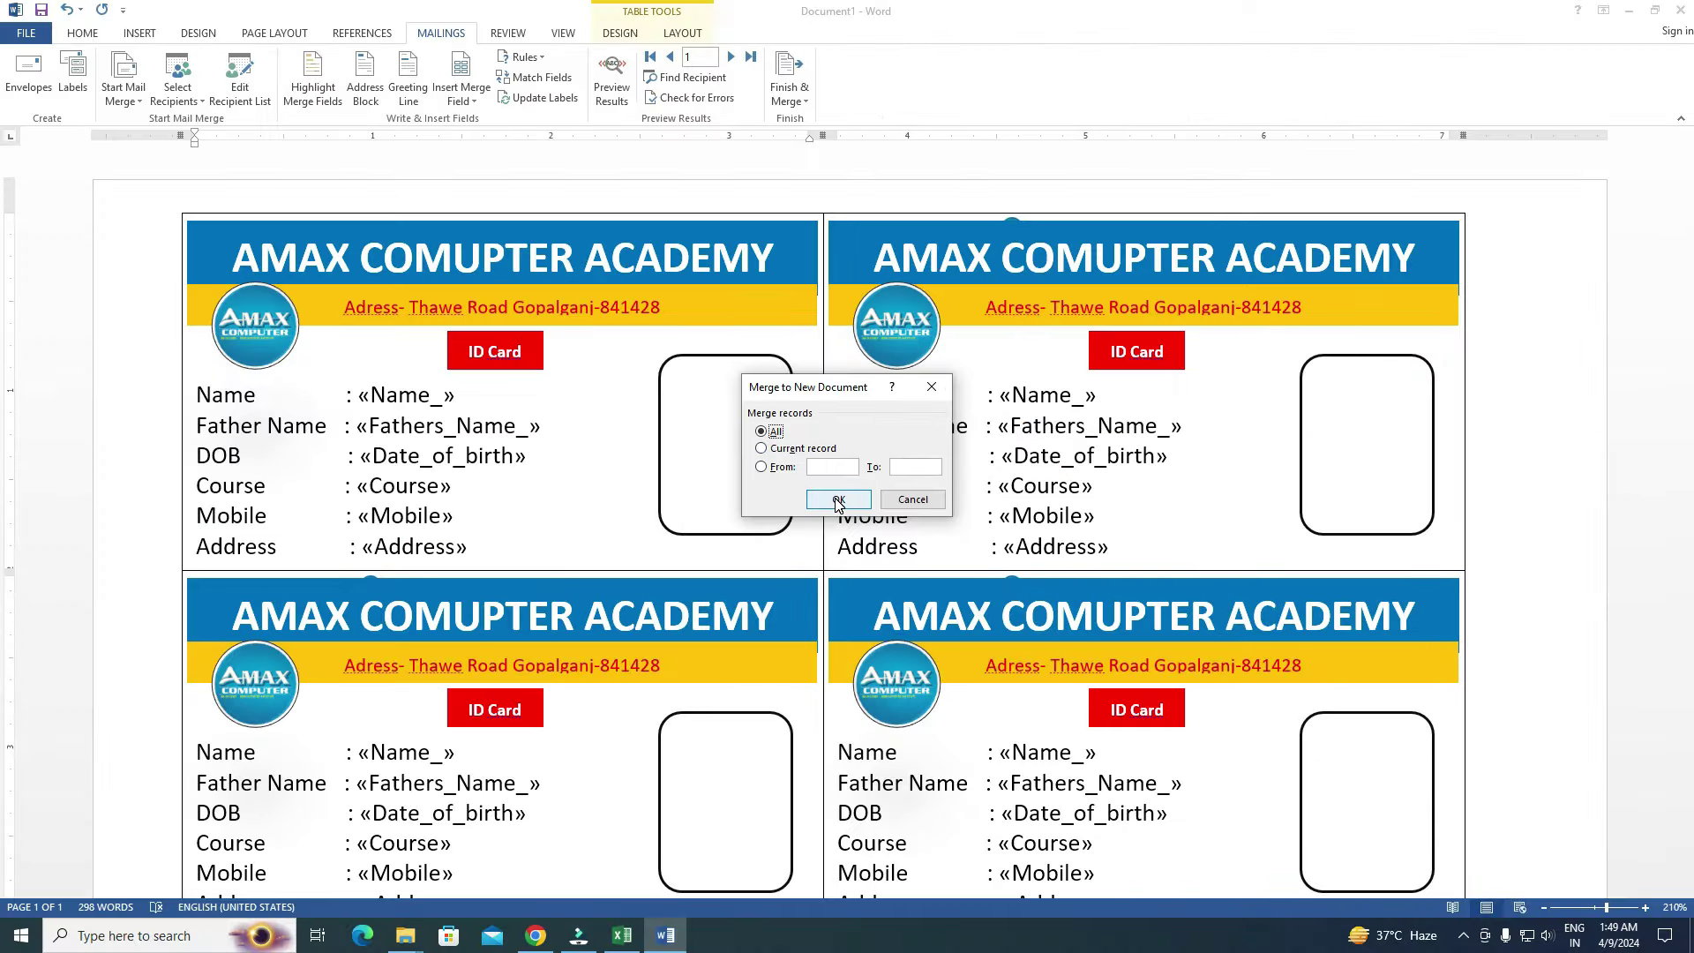
{"action": "left_click", "coordinate": [837, 499]}
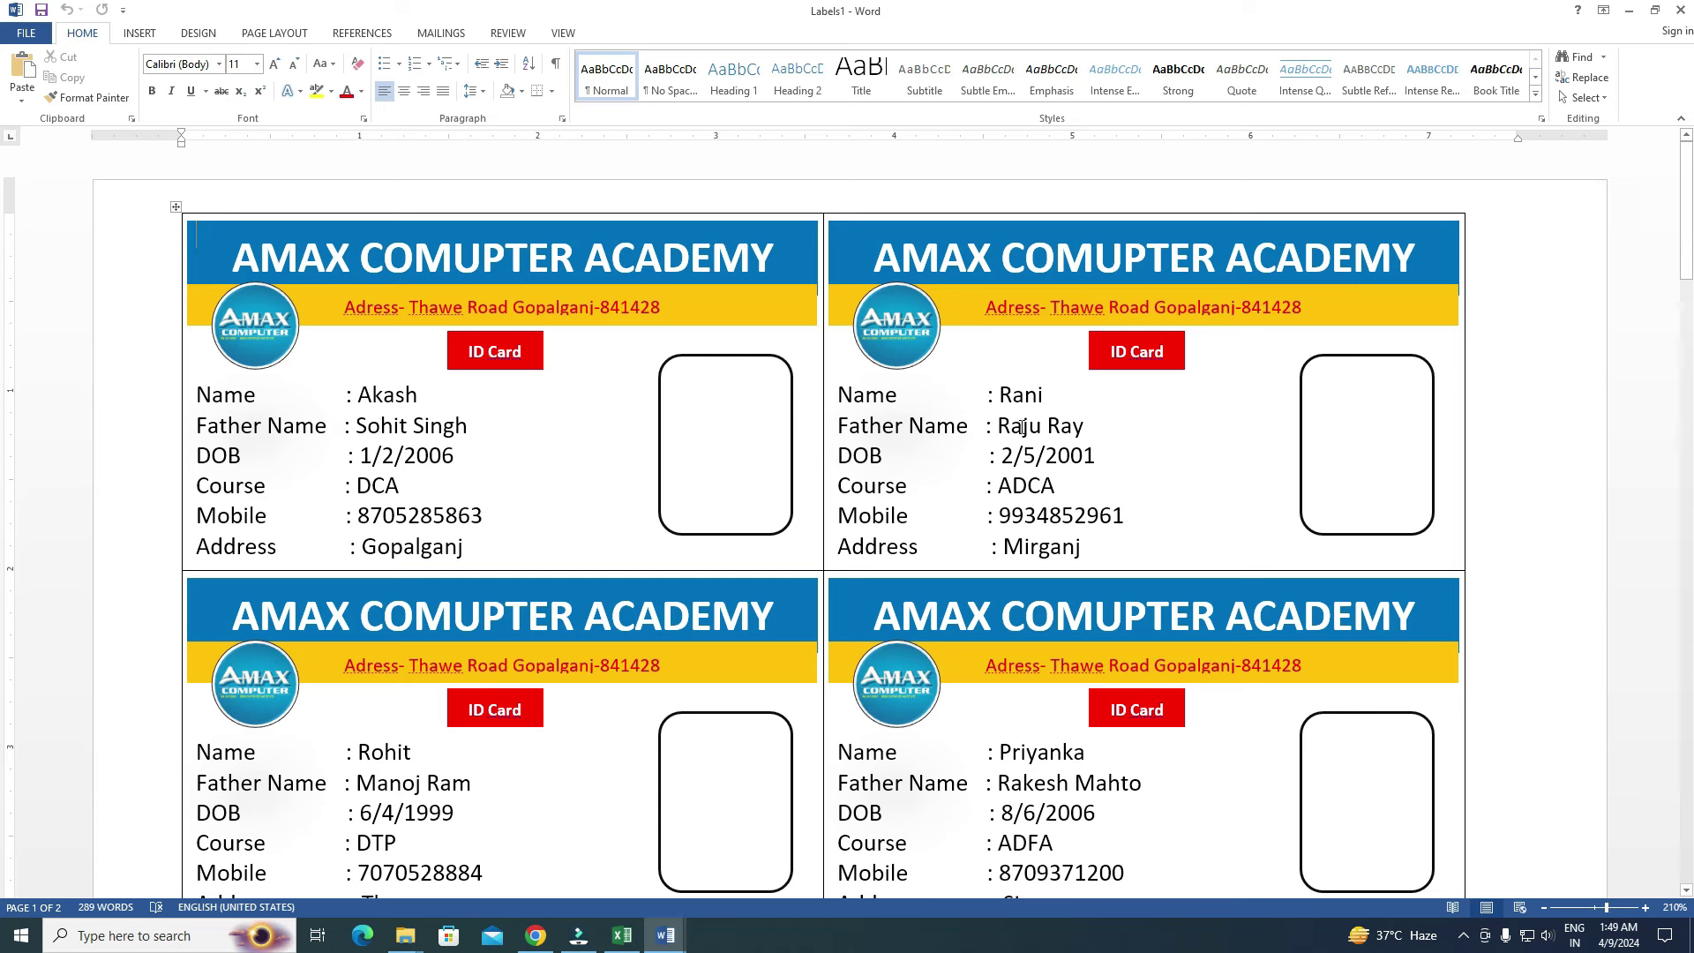
{"action": "scroll", "coordinate": [1082, 569], "scroll_direction": "down", "scroll_amount": 3}
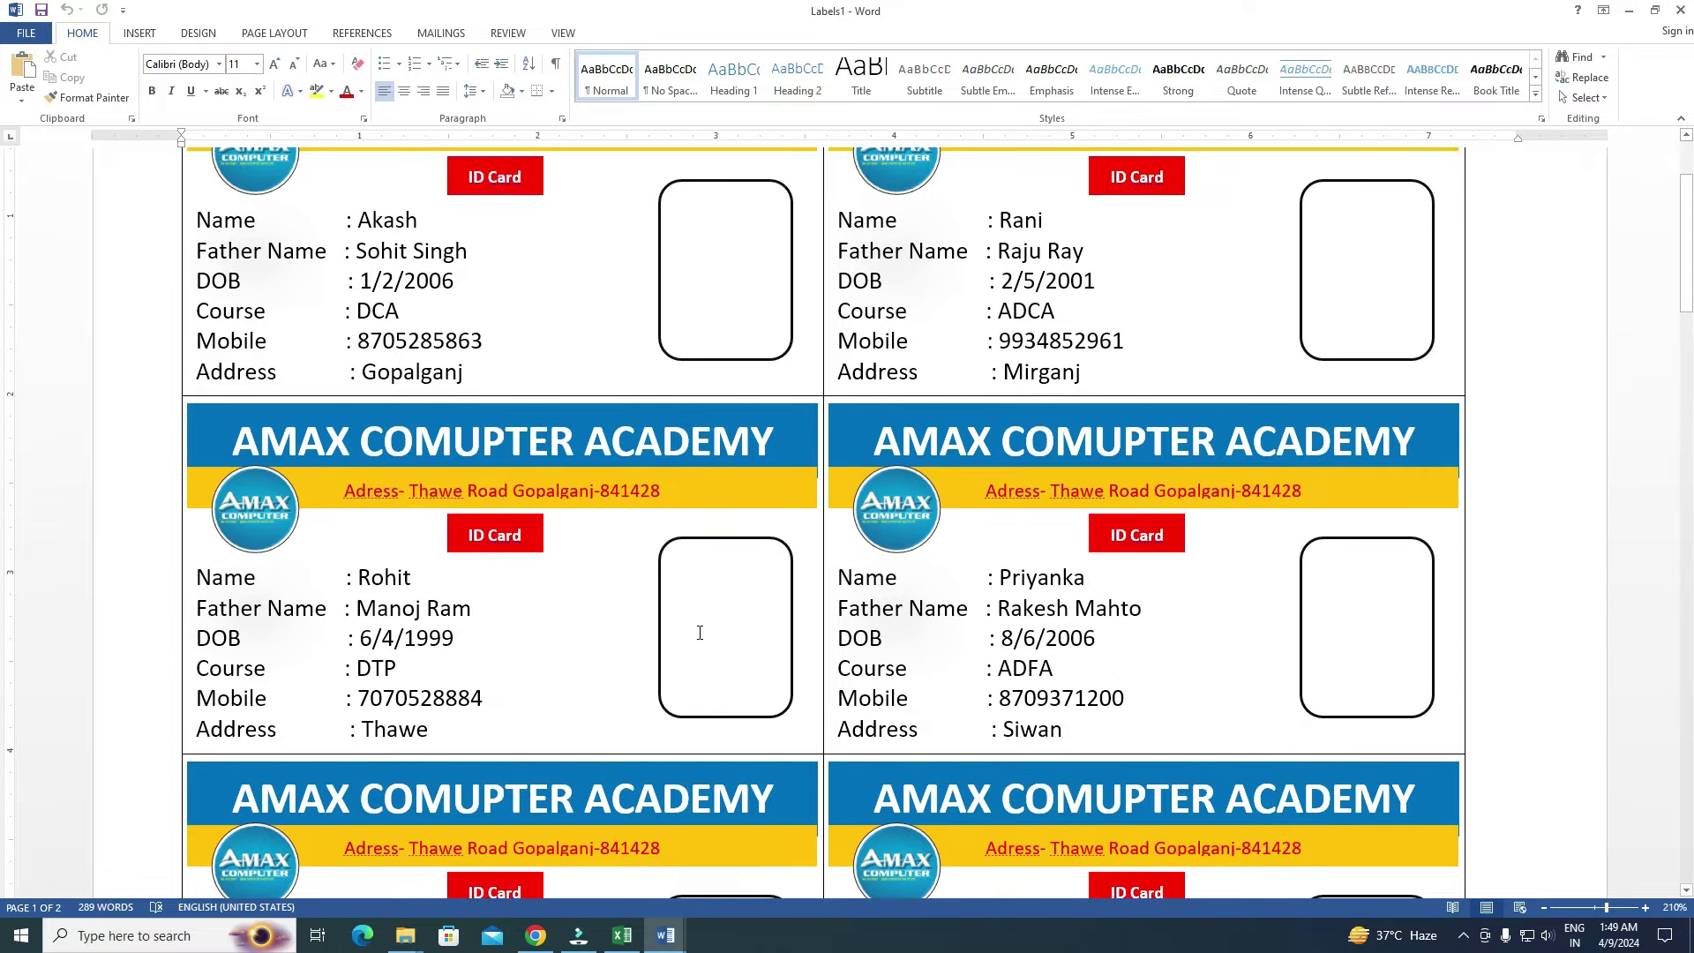
{"action": "scroll", "coordinate": [591, 697], "scroll_direction": "up", "scroll_amount": 3}
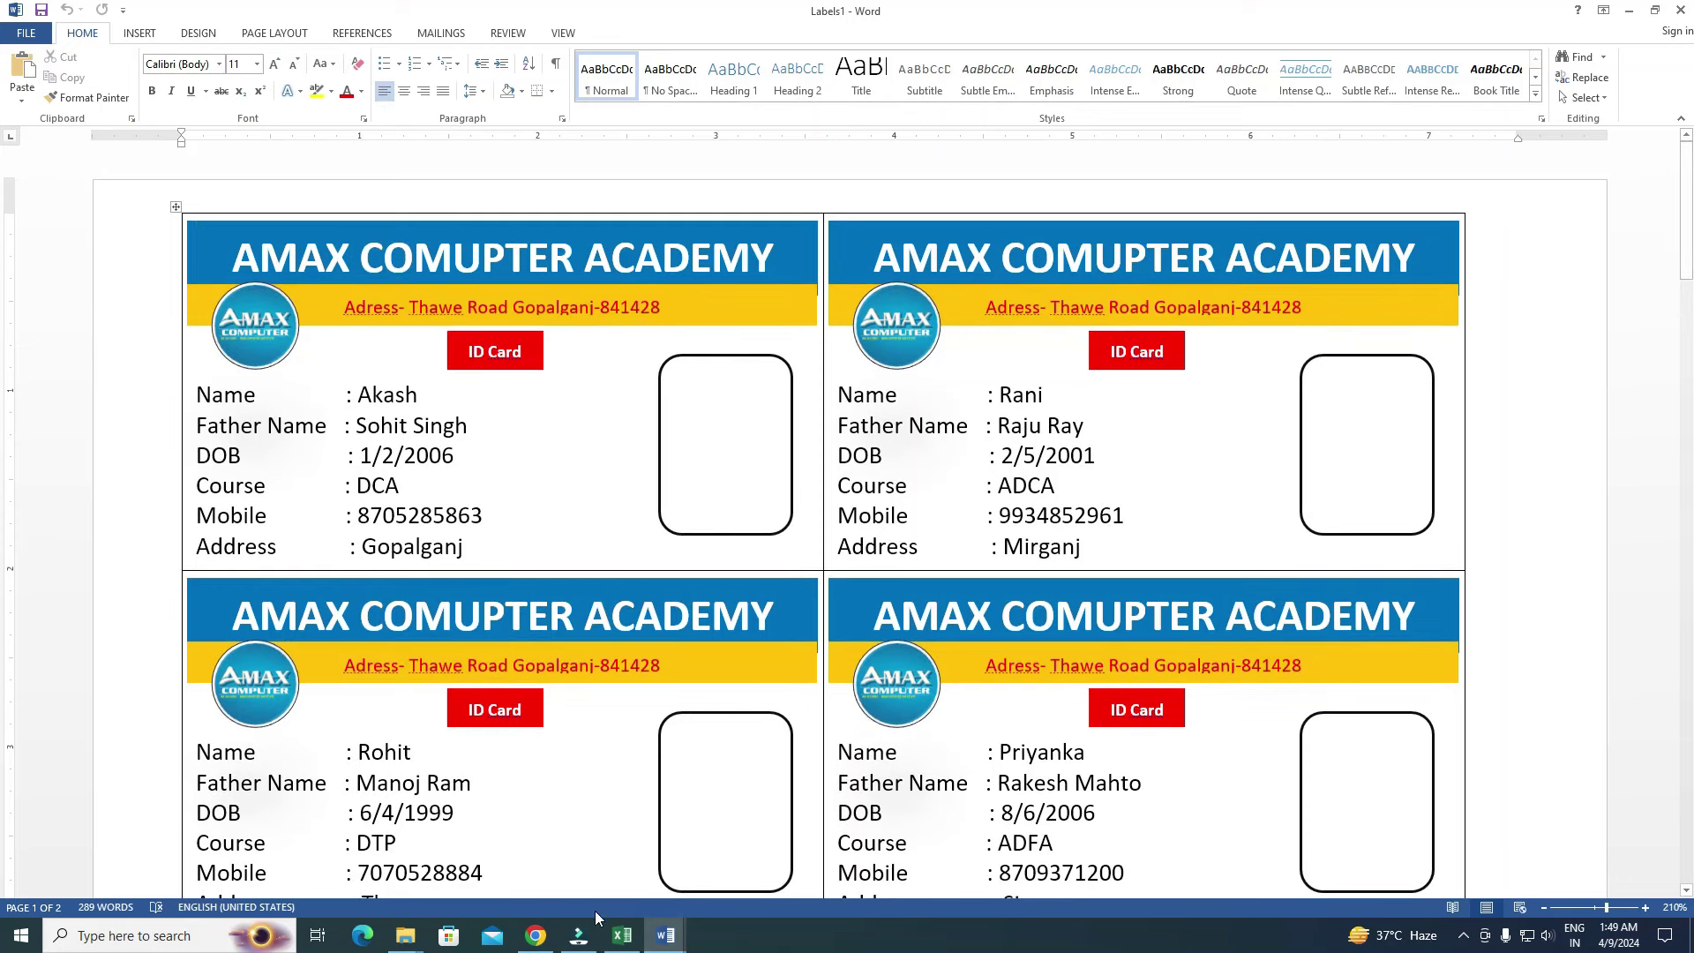
{"action": "left_click", "coordinate": [621, 935]}
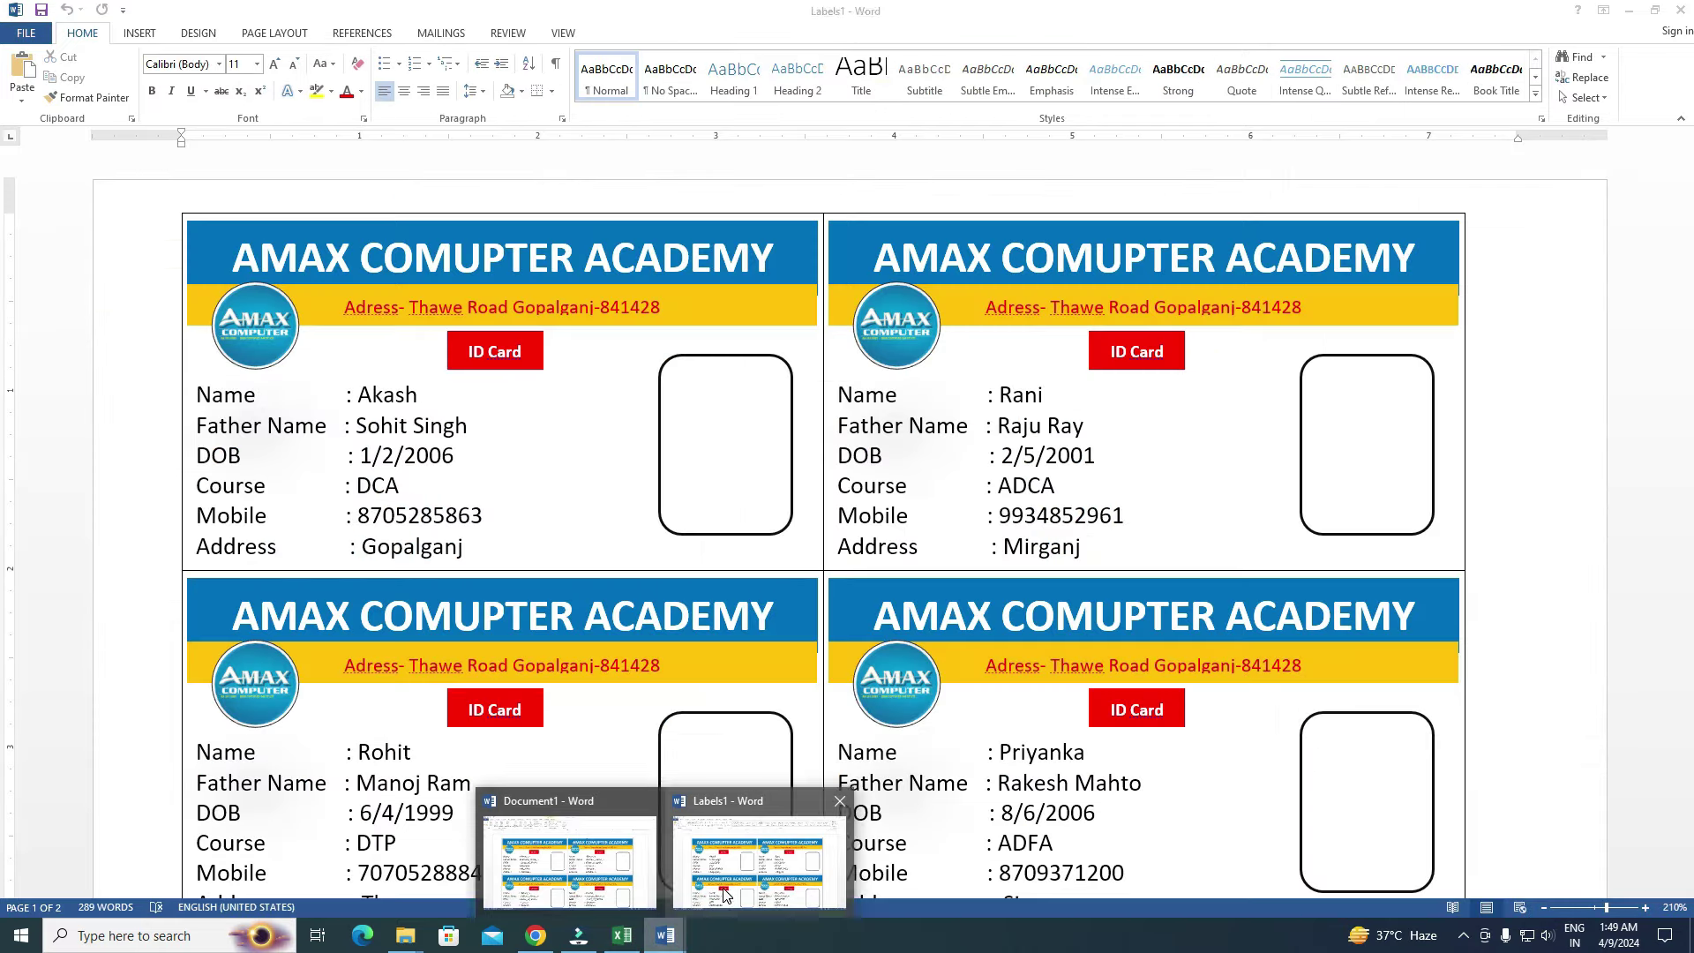
{"action": "left_click", "coordinate": [724, 894]}
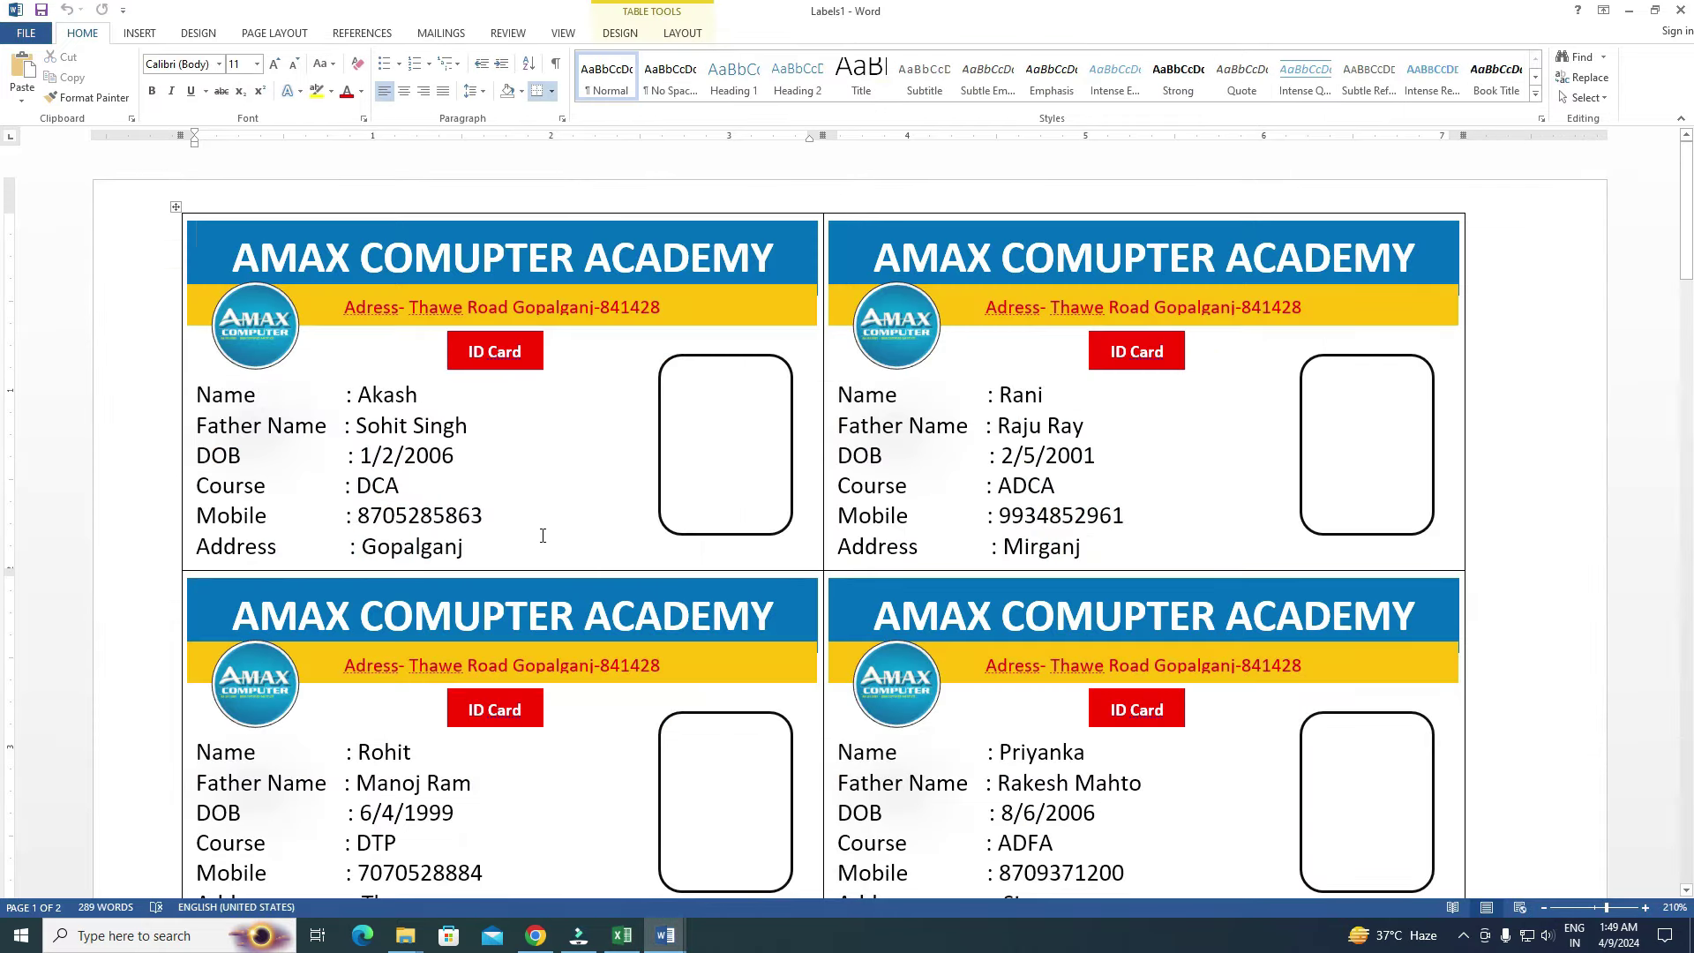
{"action": "left_click", "coordinate": [702, 430]}
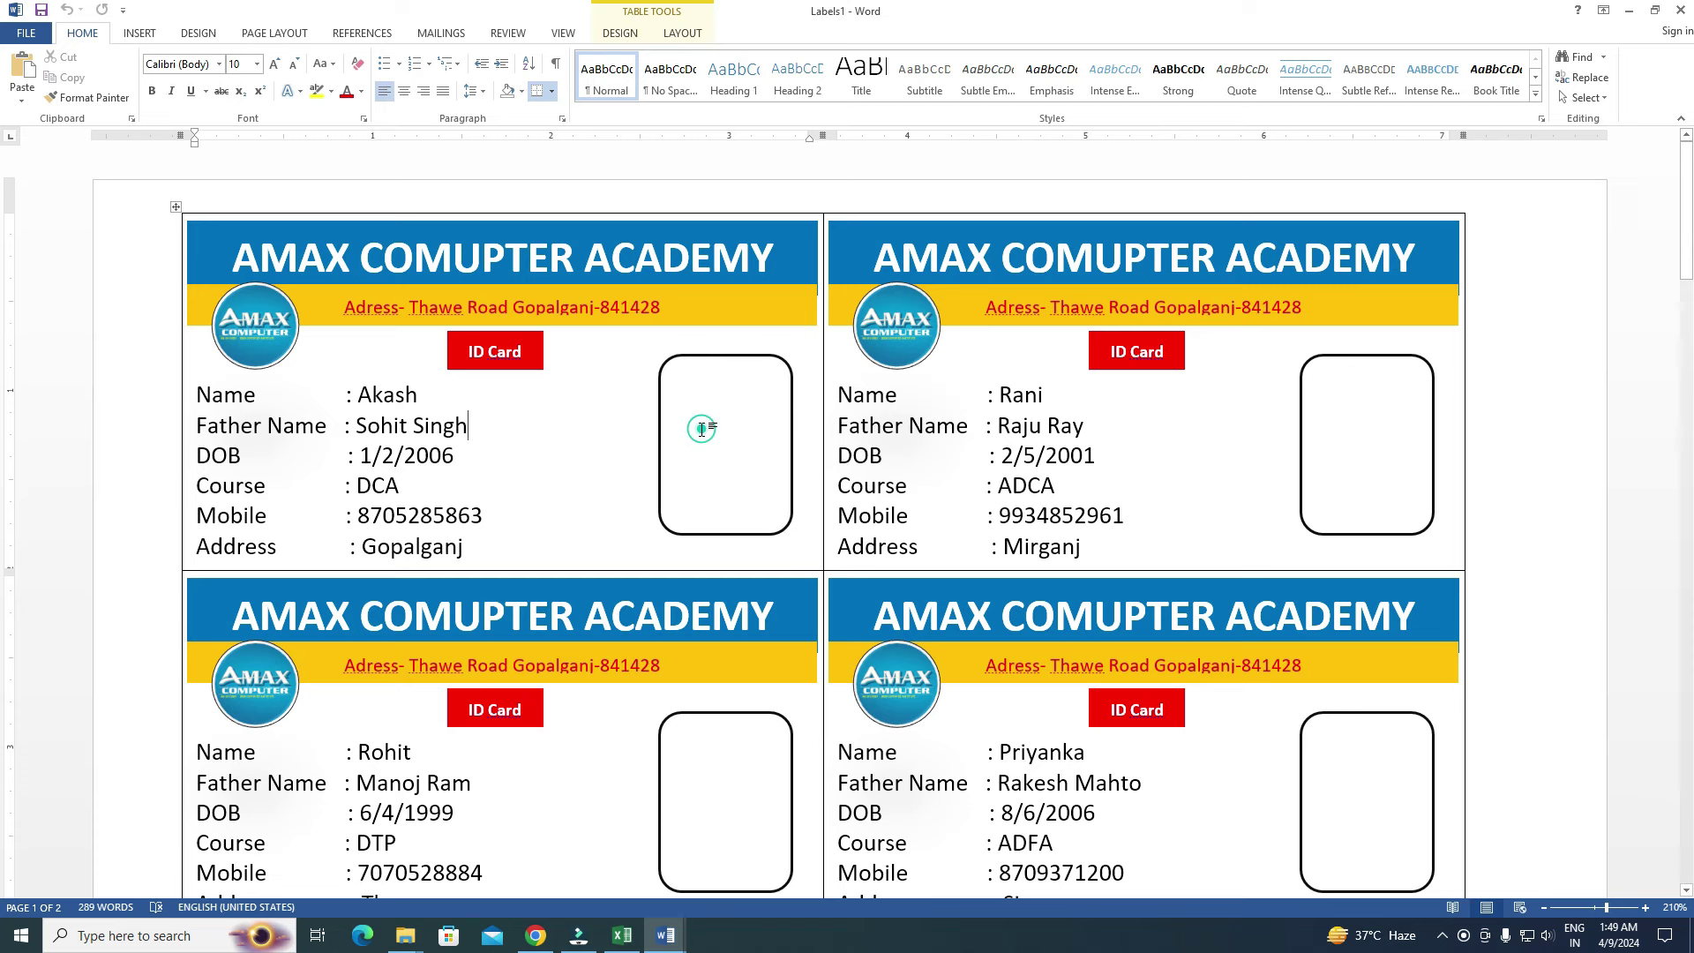
{"action": "left_click", "coordinate": [701, 355]}
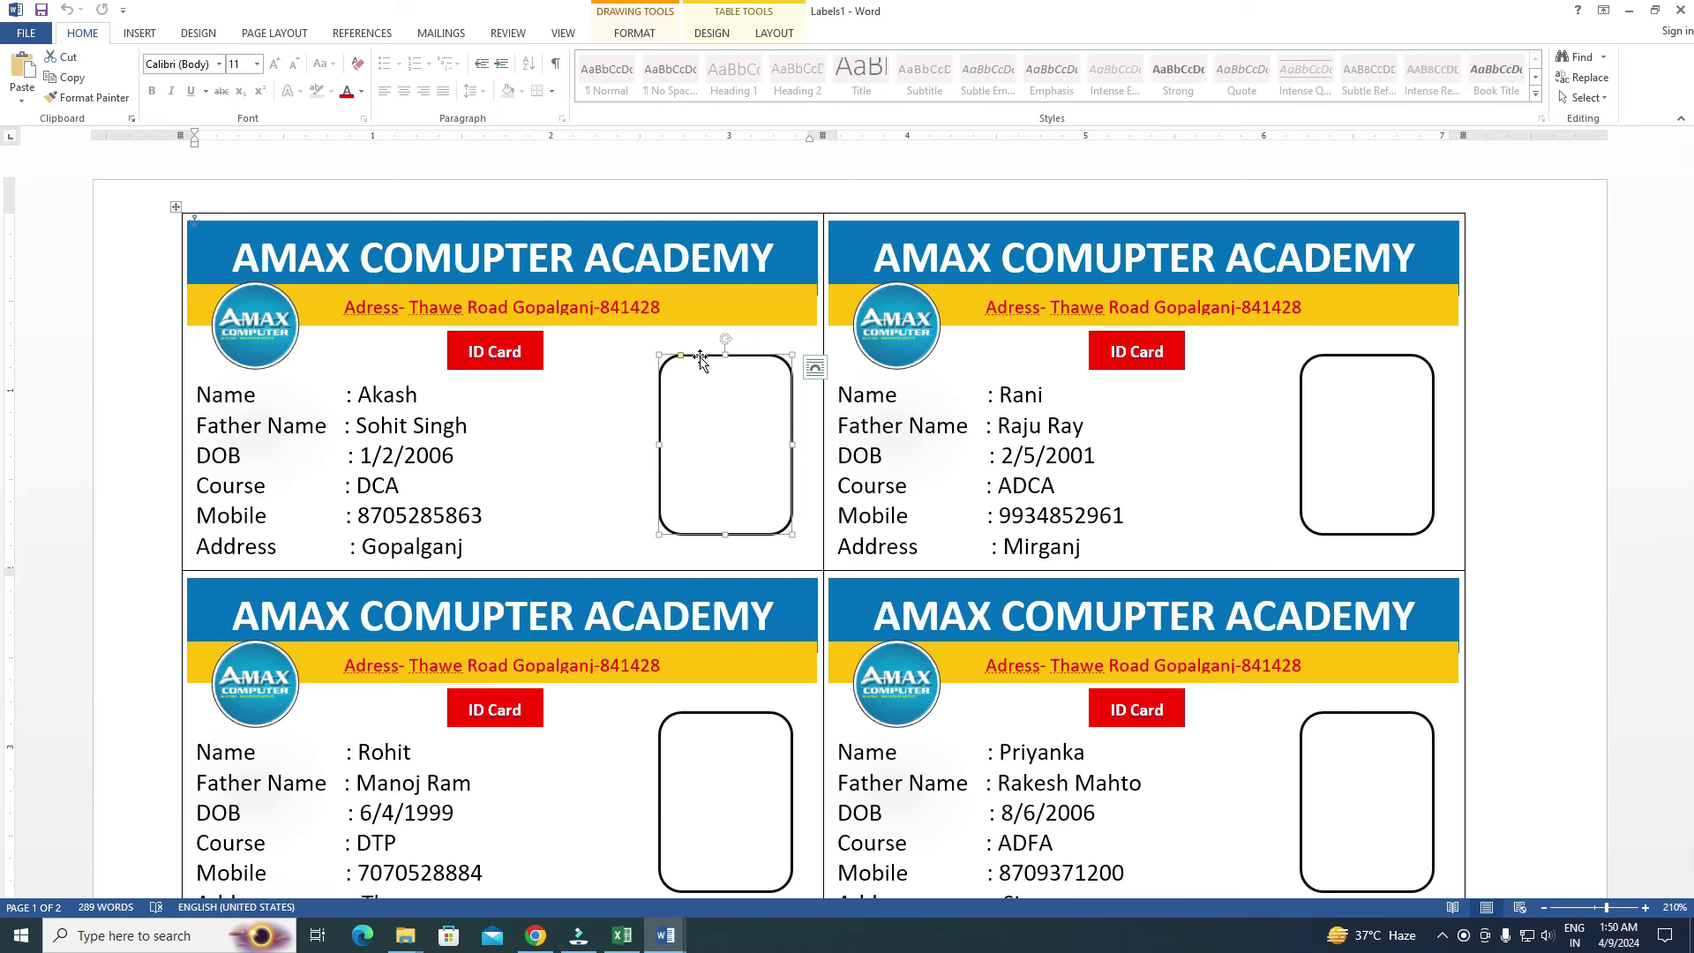
Step: Fill the top-left card's rounded photo box with picture 1 from the id card folder
{"action": "left_click", "coordinate": [713, 35]}
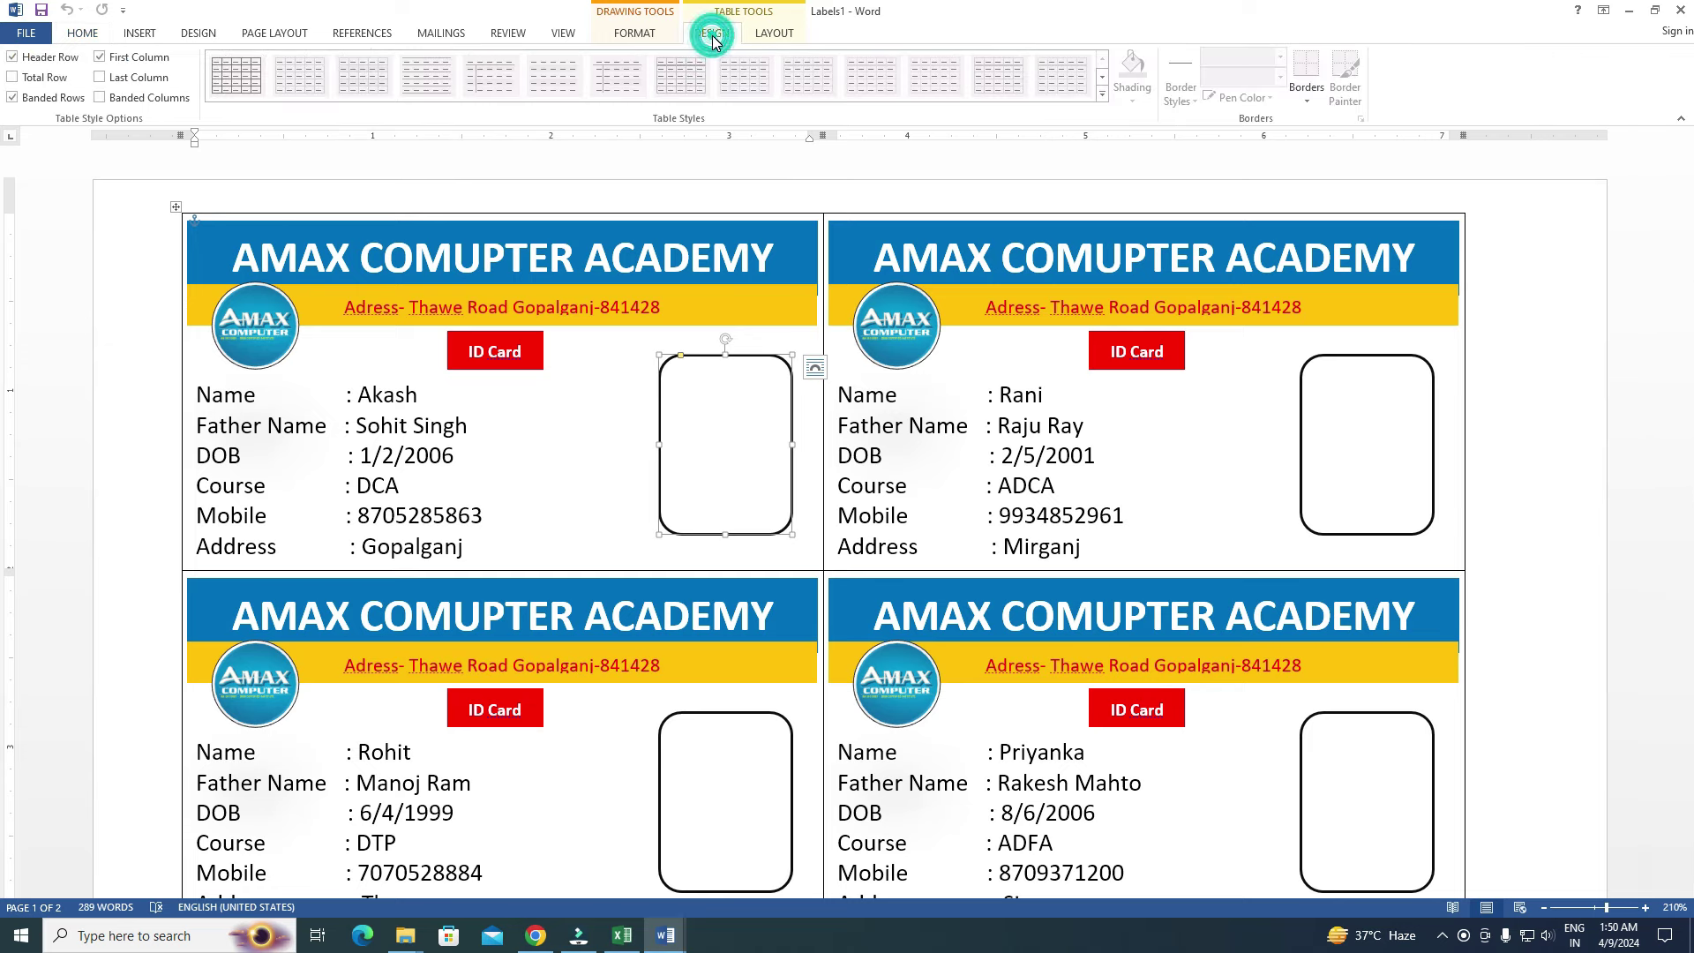
{"action": "left_click", "coordinate": [645, 34]}
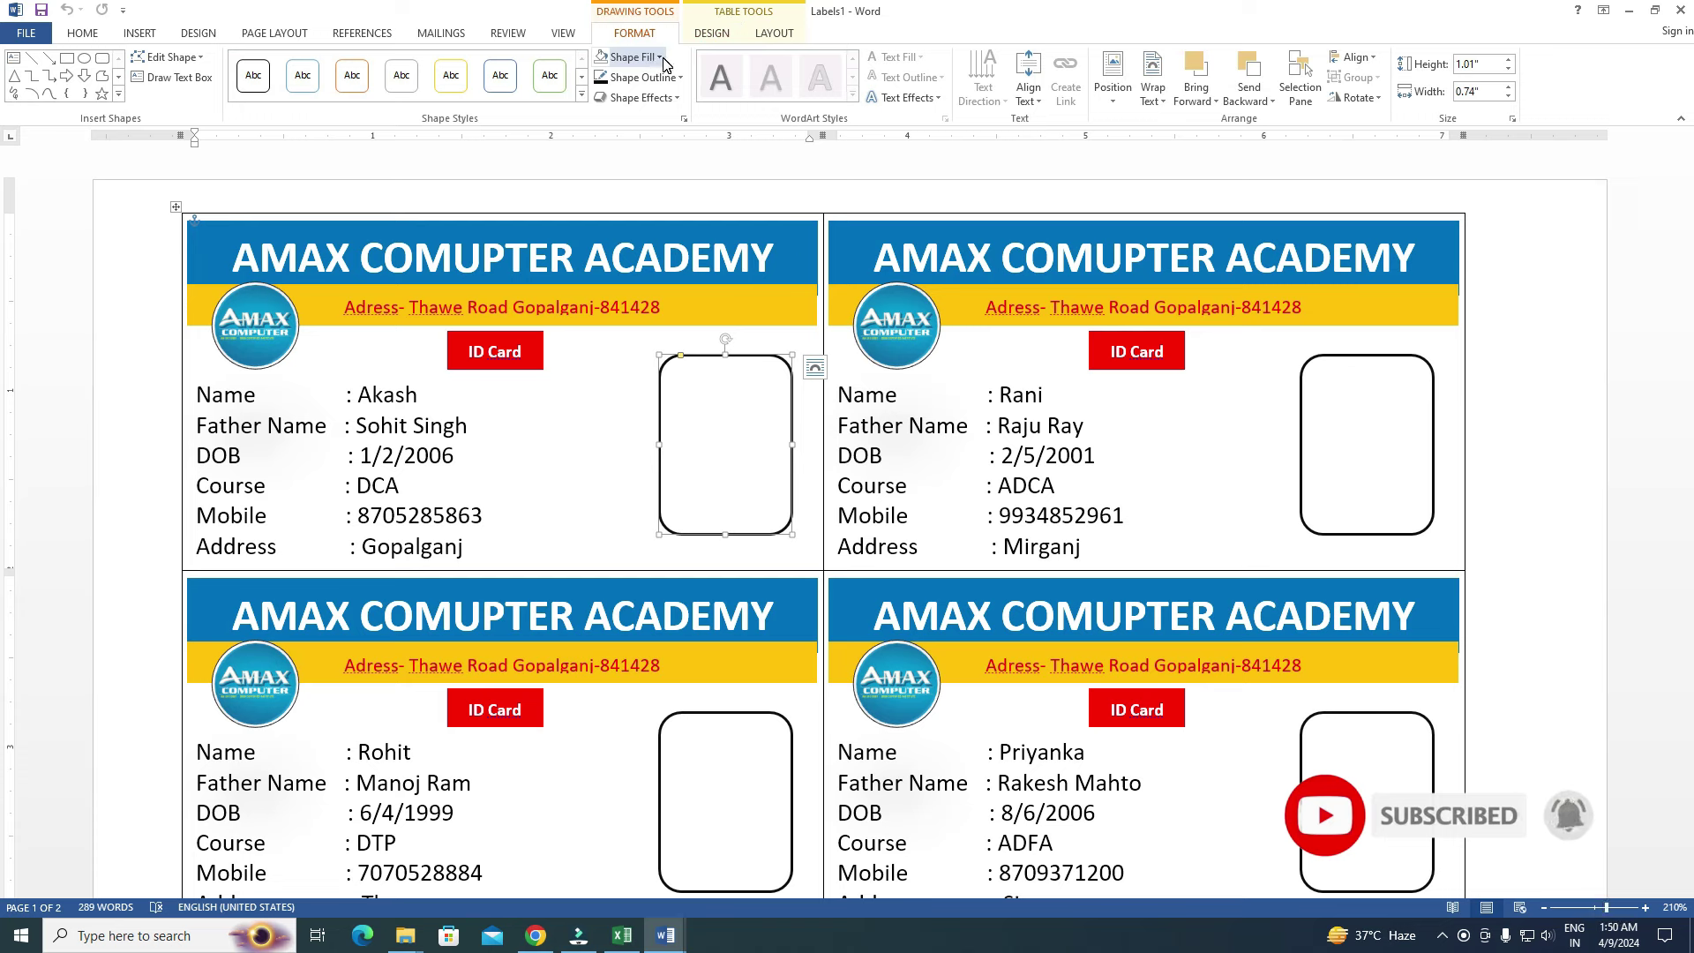
{"action": "left_click", "coordinate": [661, 58]}
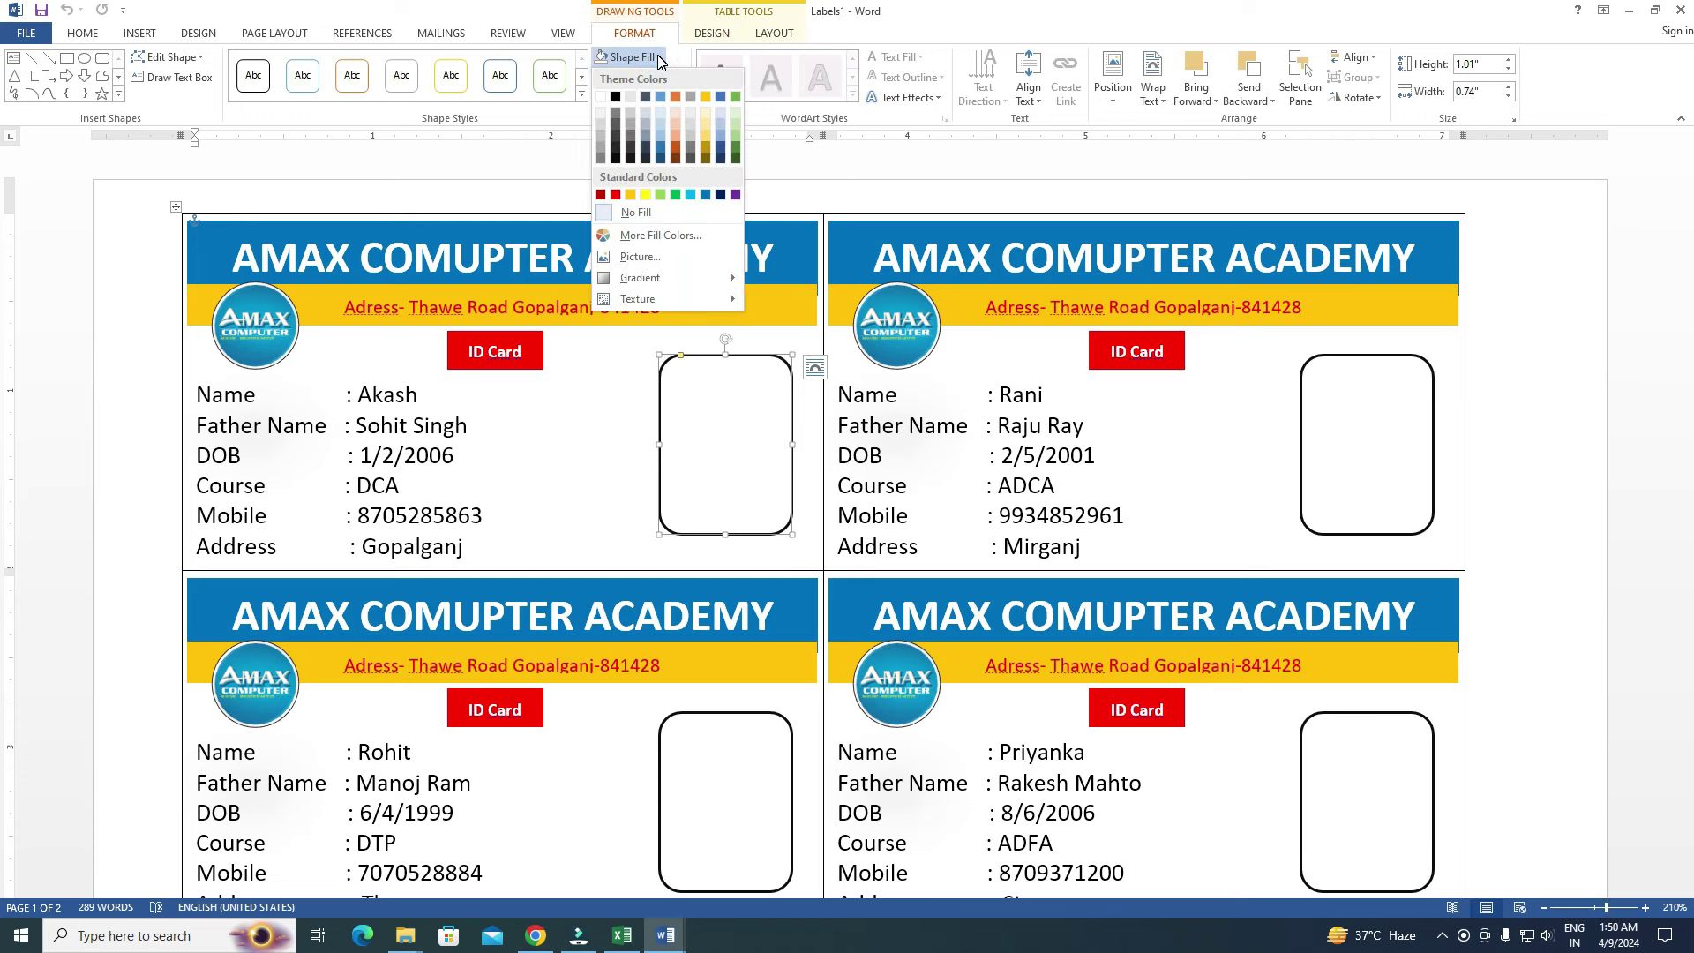
{"action": "left_click", "coordinate": [641, 257]}
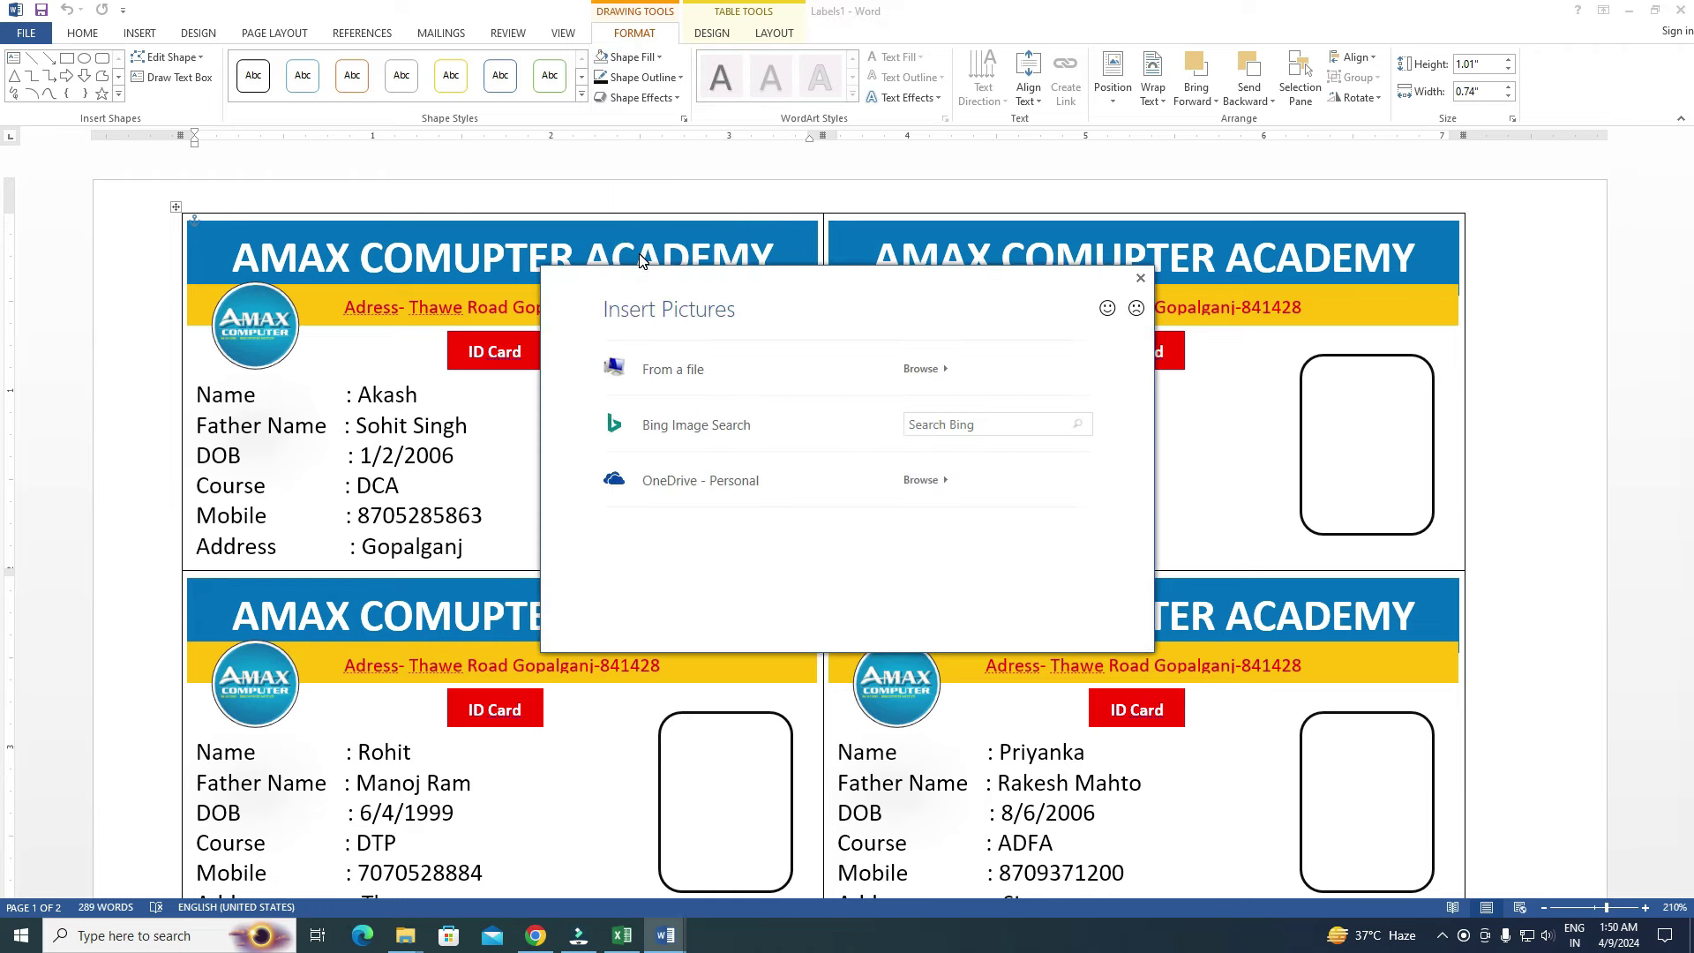
{"action": "left_click", "coordinate": [745, 378]}
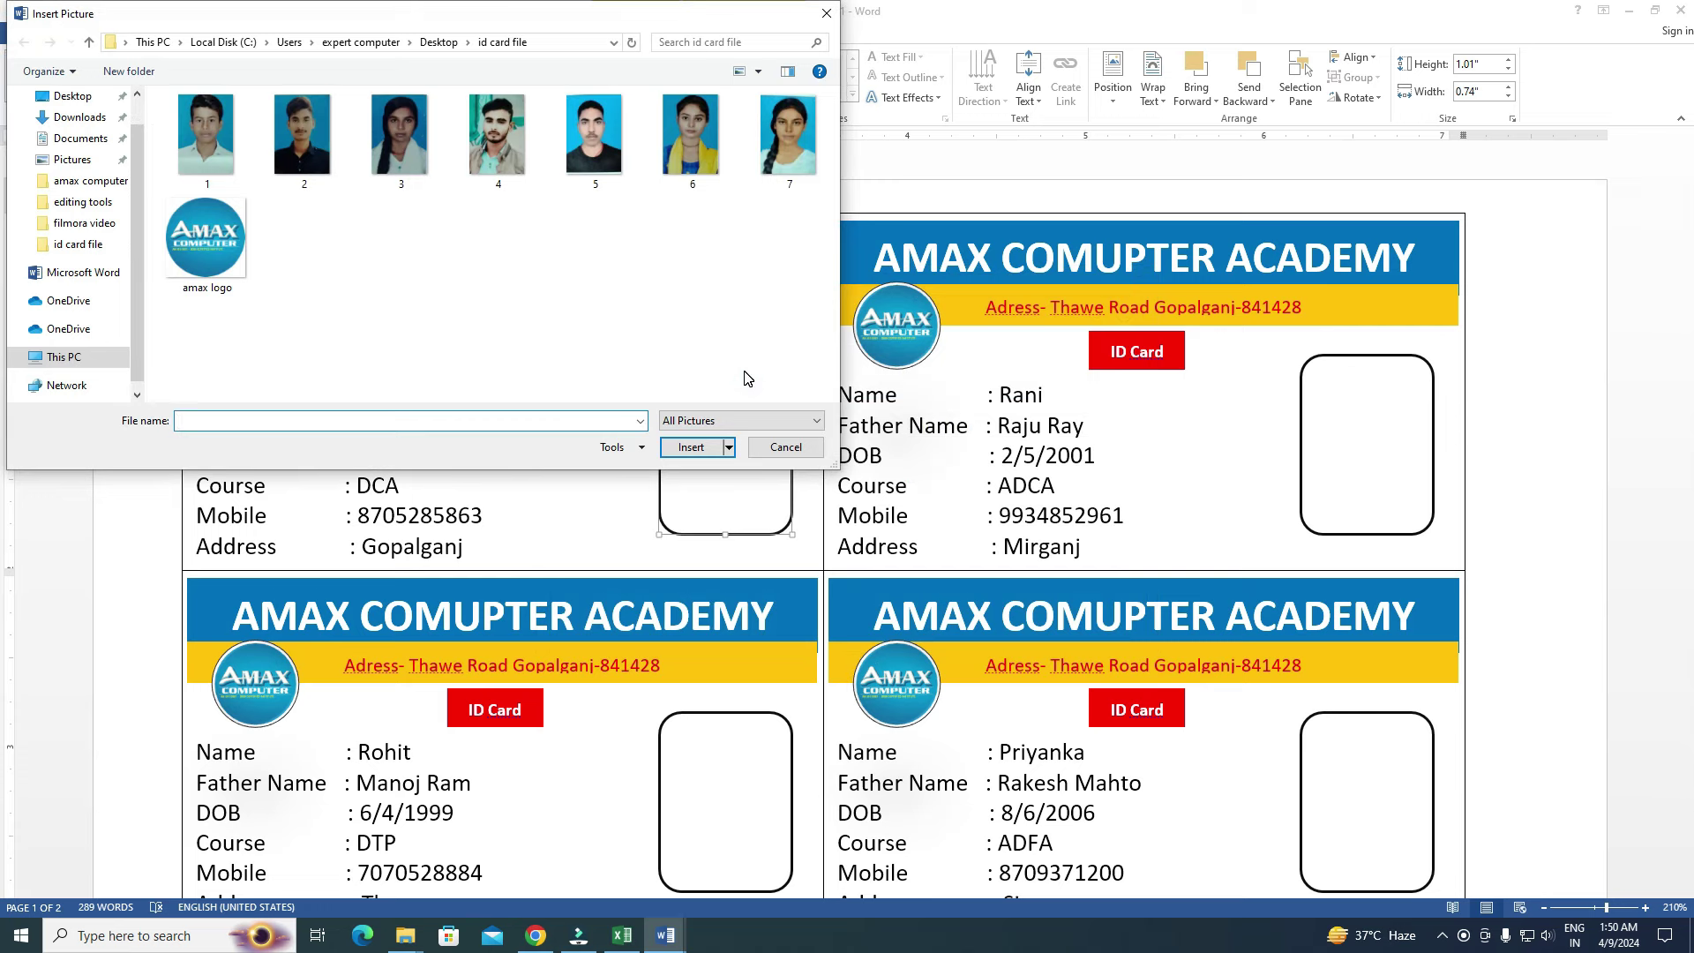
{"action": "left_click", "coordinate": [219, 138]}
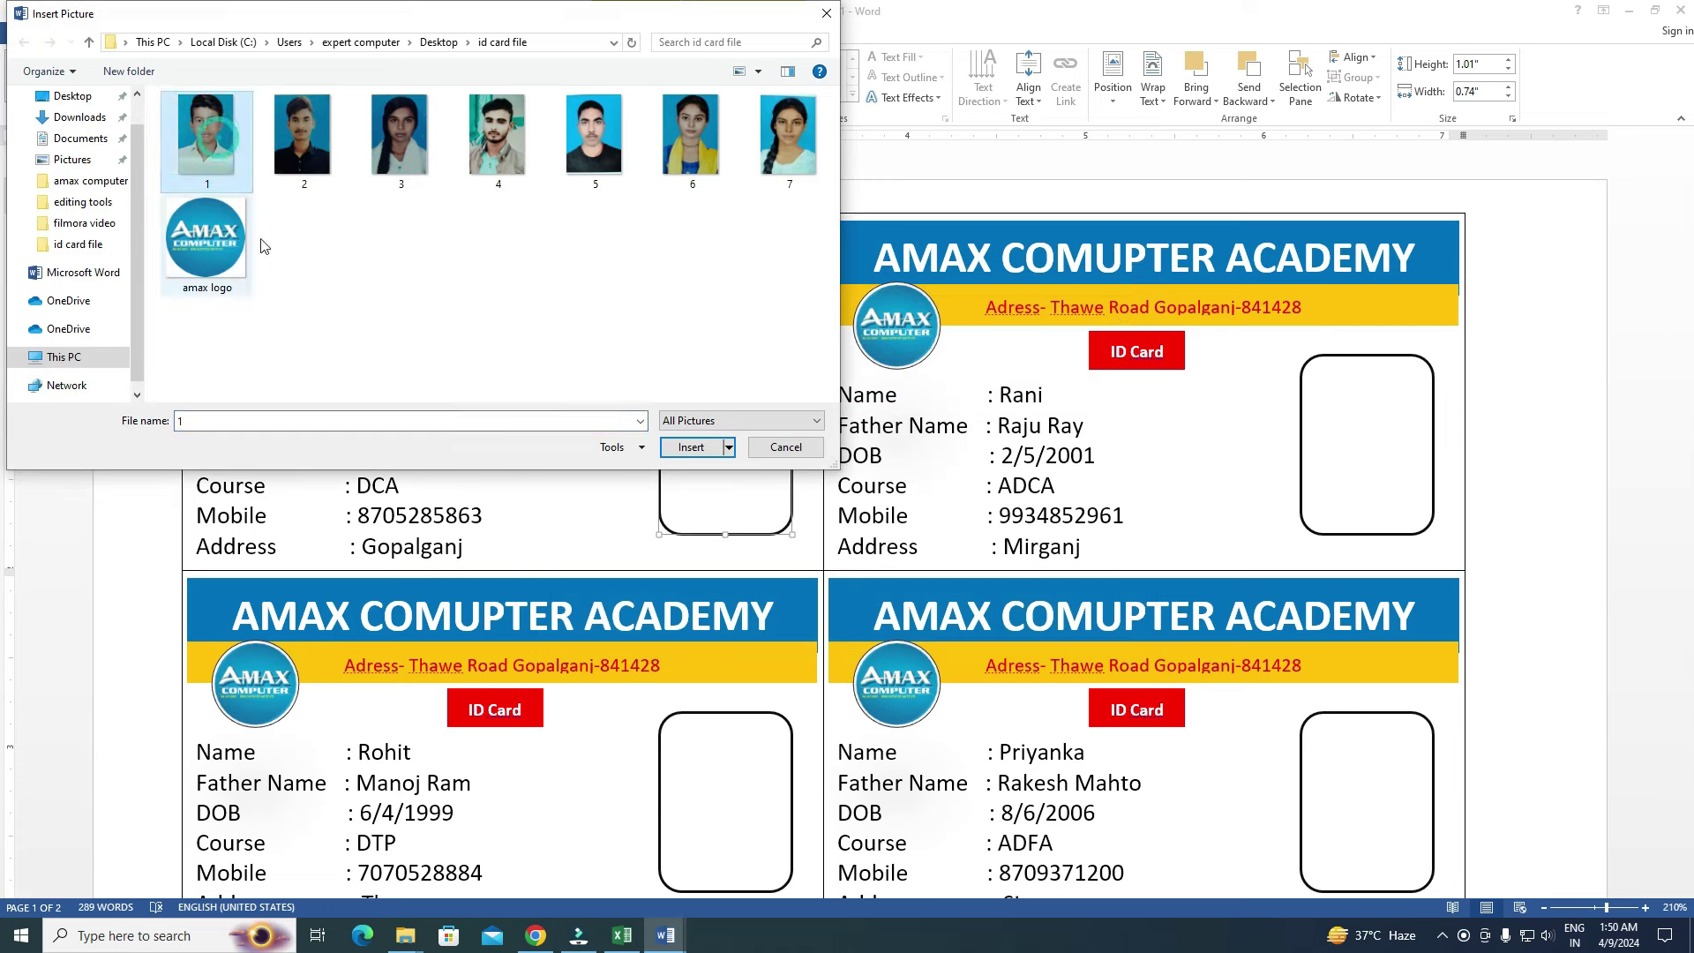
{"action": "left_click", "coordinate": [692, 448]}
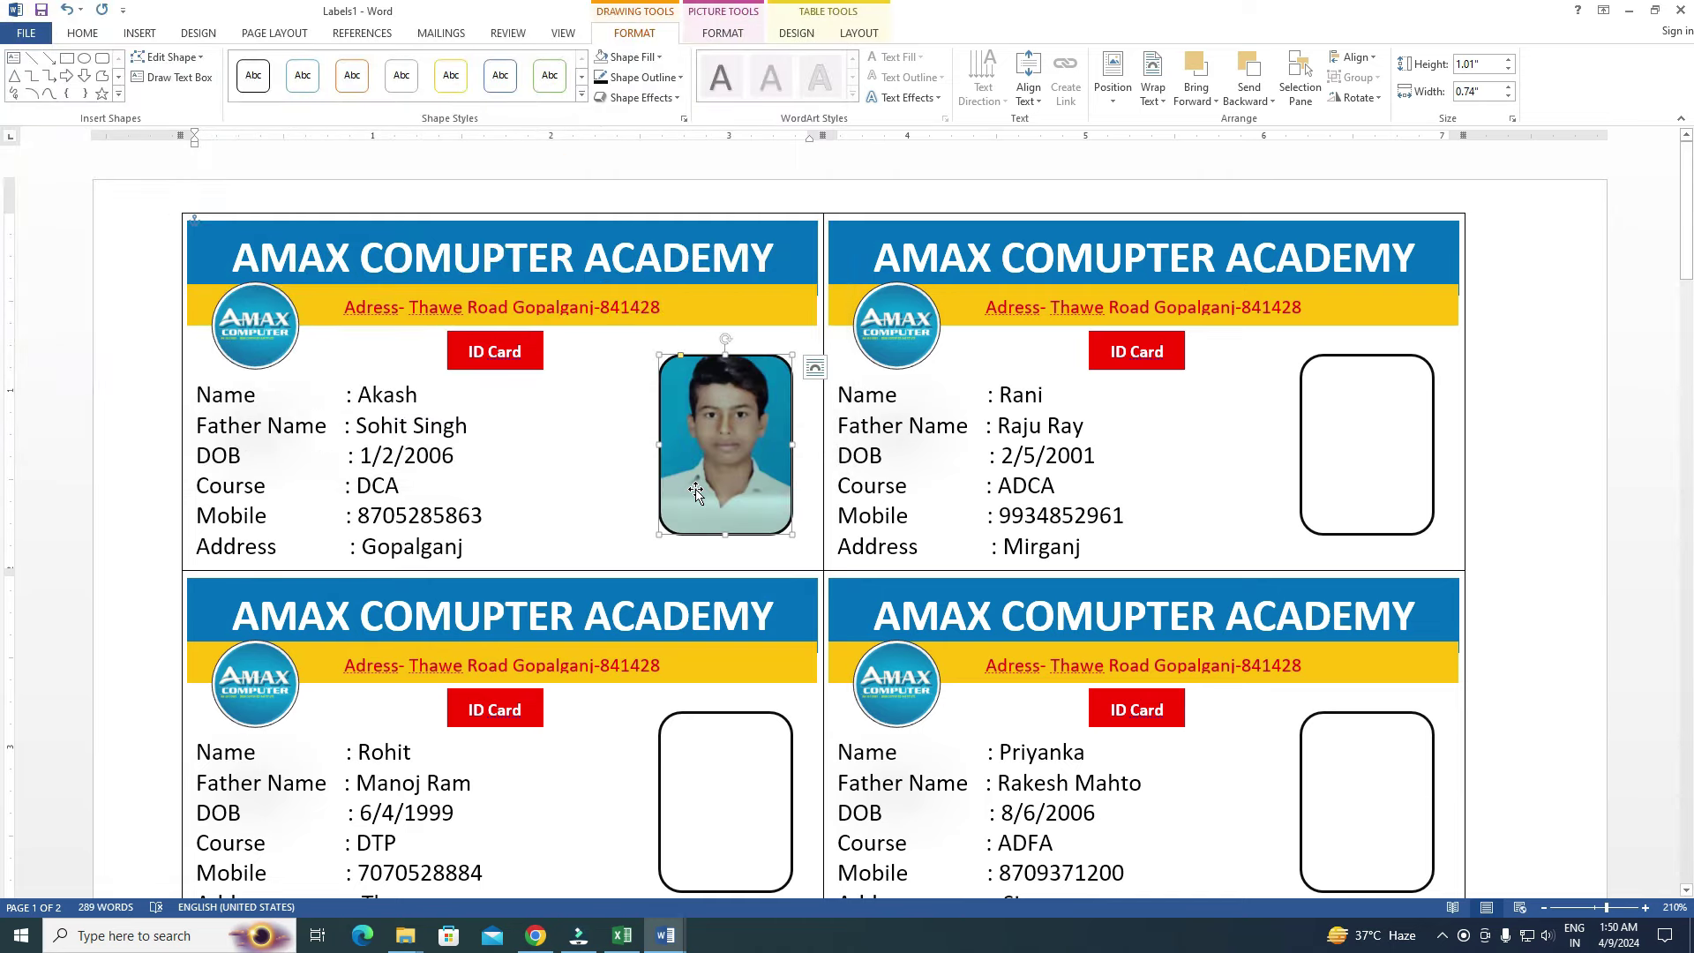
{"action": "left_click", "coordinate": [1393, 354]}
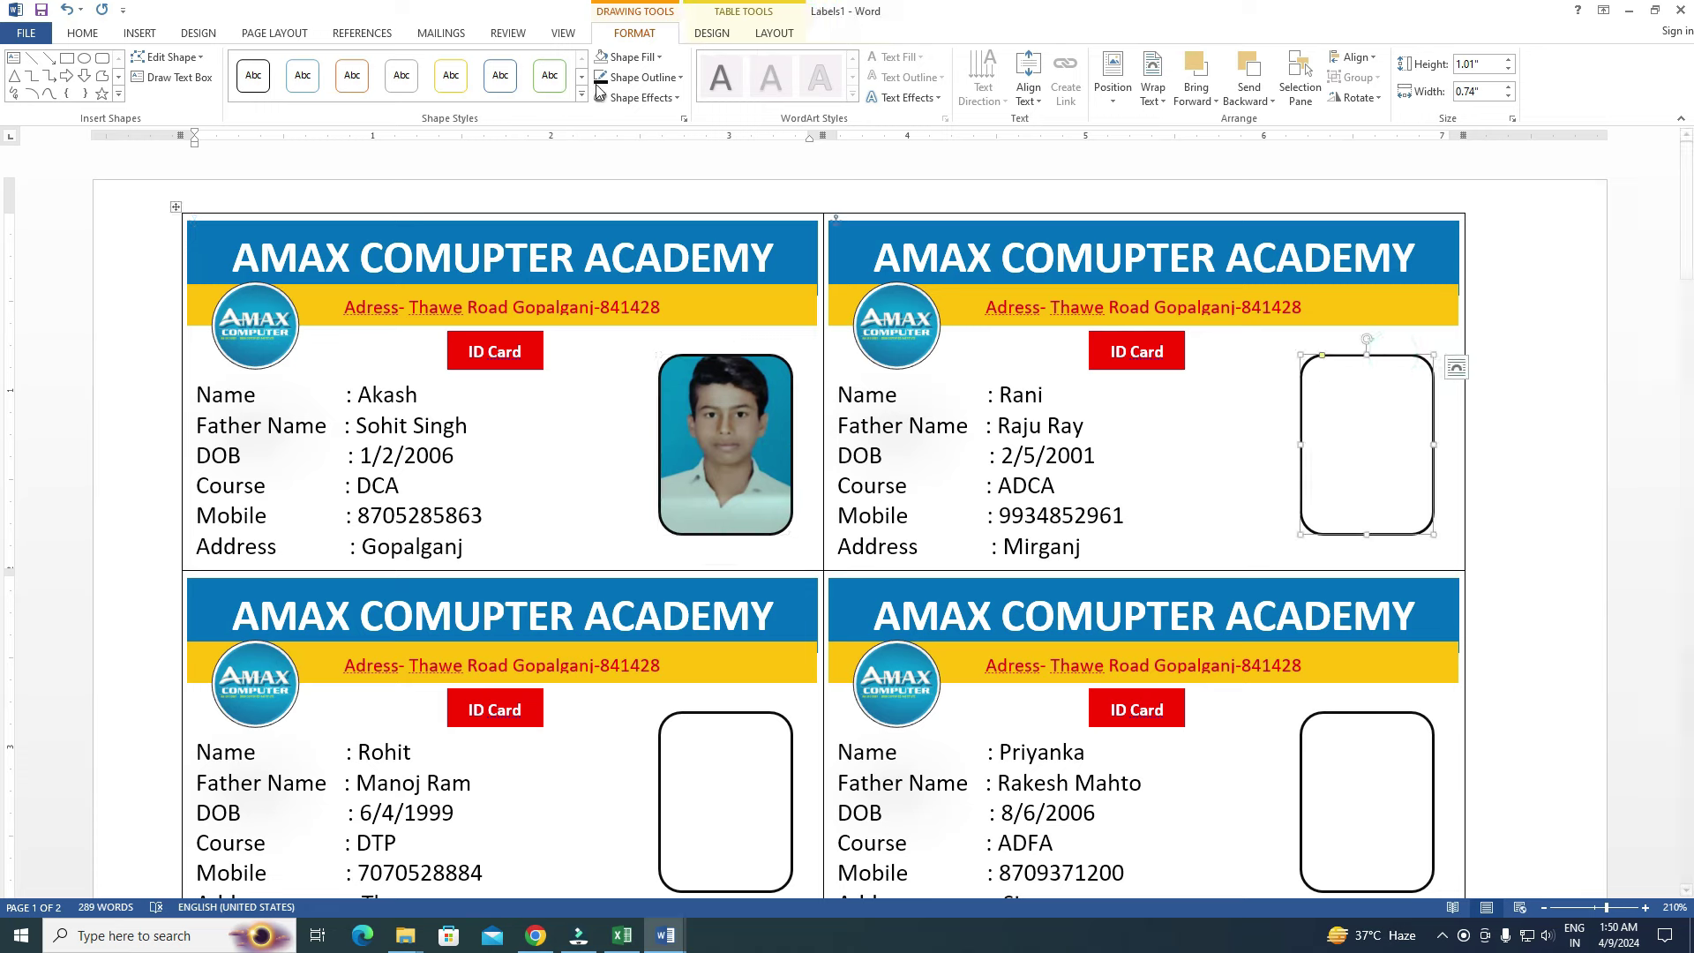
Step: Fill the top-right card's photo box with photo 6
{"action": "left_click", "coordinate": [661, 58]}
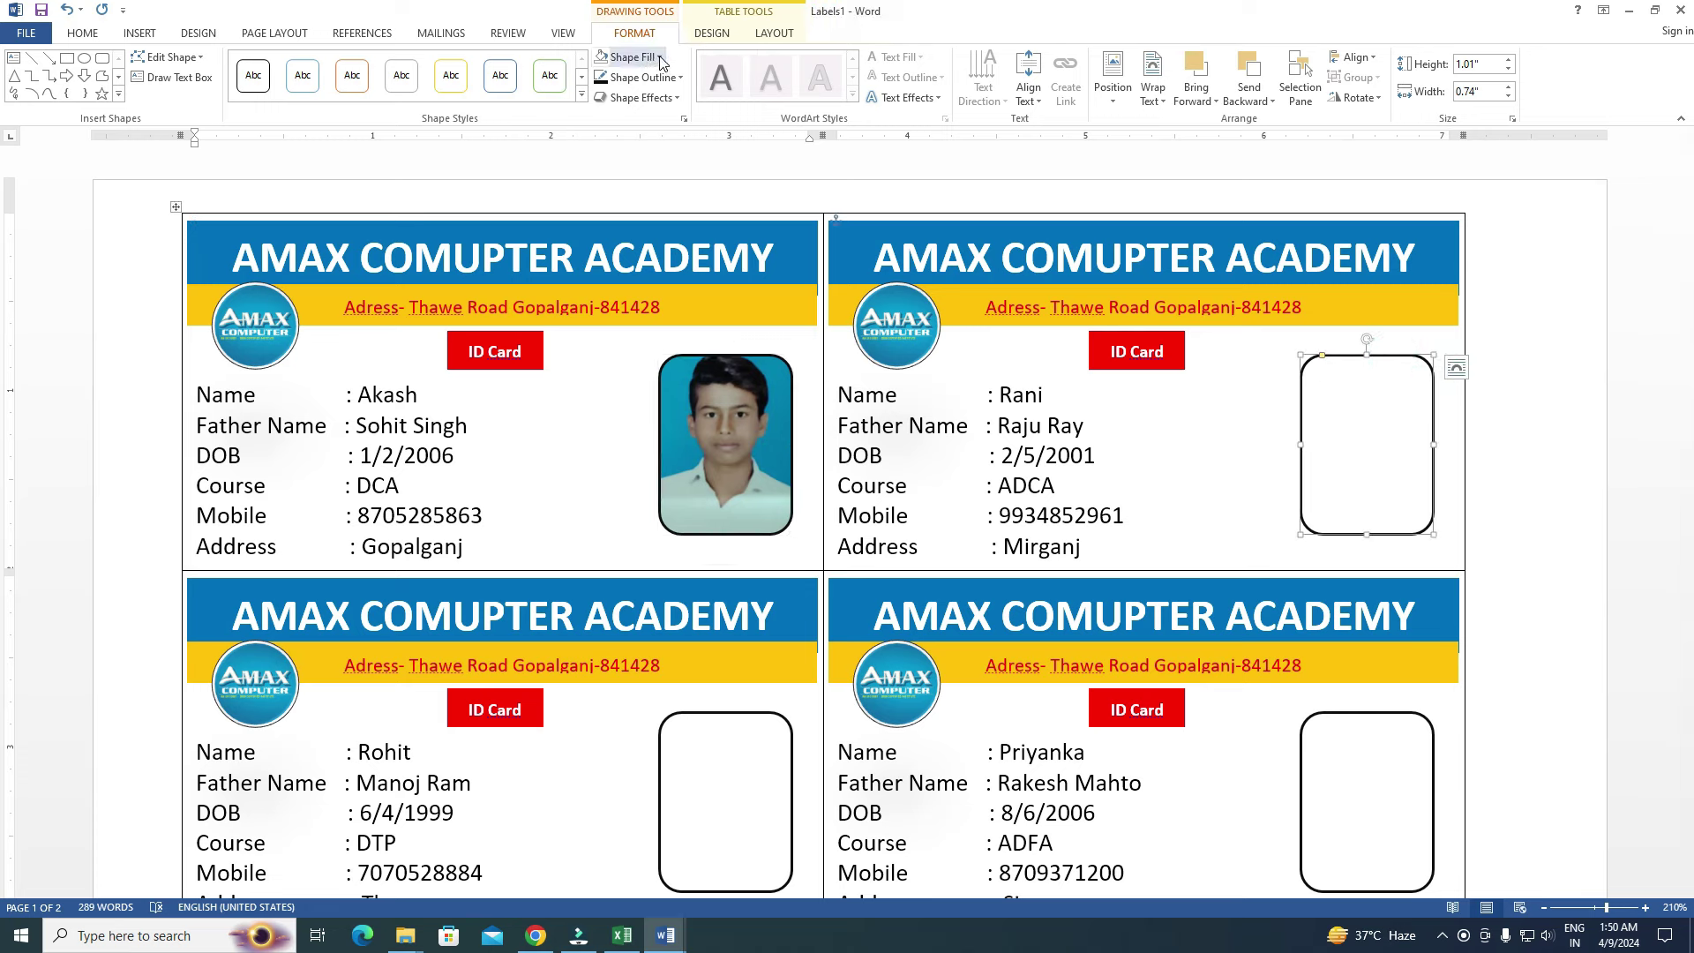
{"action": "left_click", "coordinate": [637, 256]}
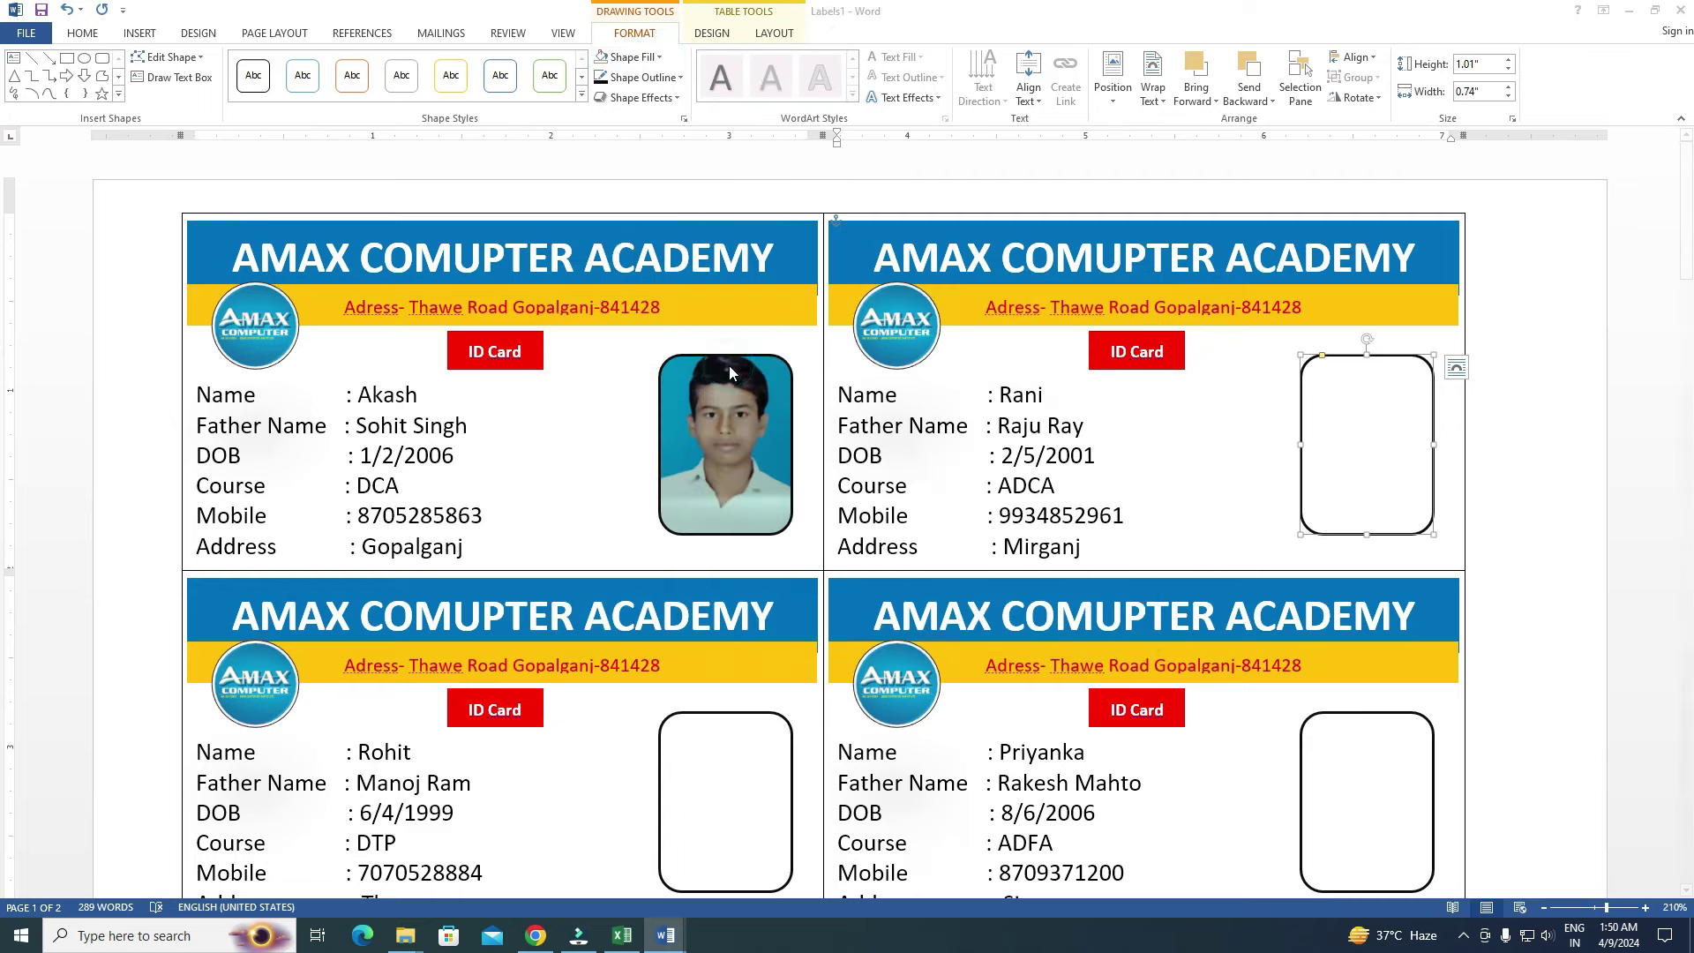
{"action": "left_click", "coordinate": [685, 124]}
{"action": "left_click", "coordinate": [688, 448]}
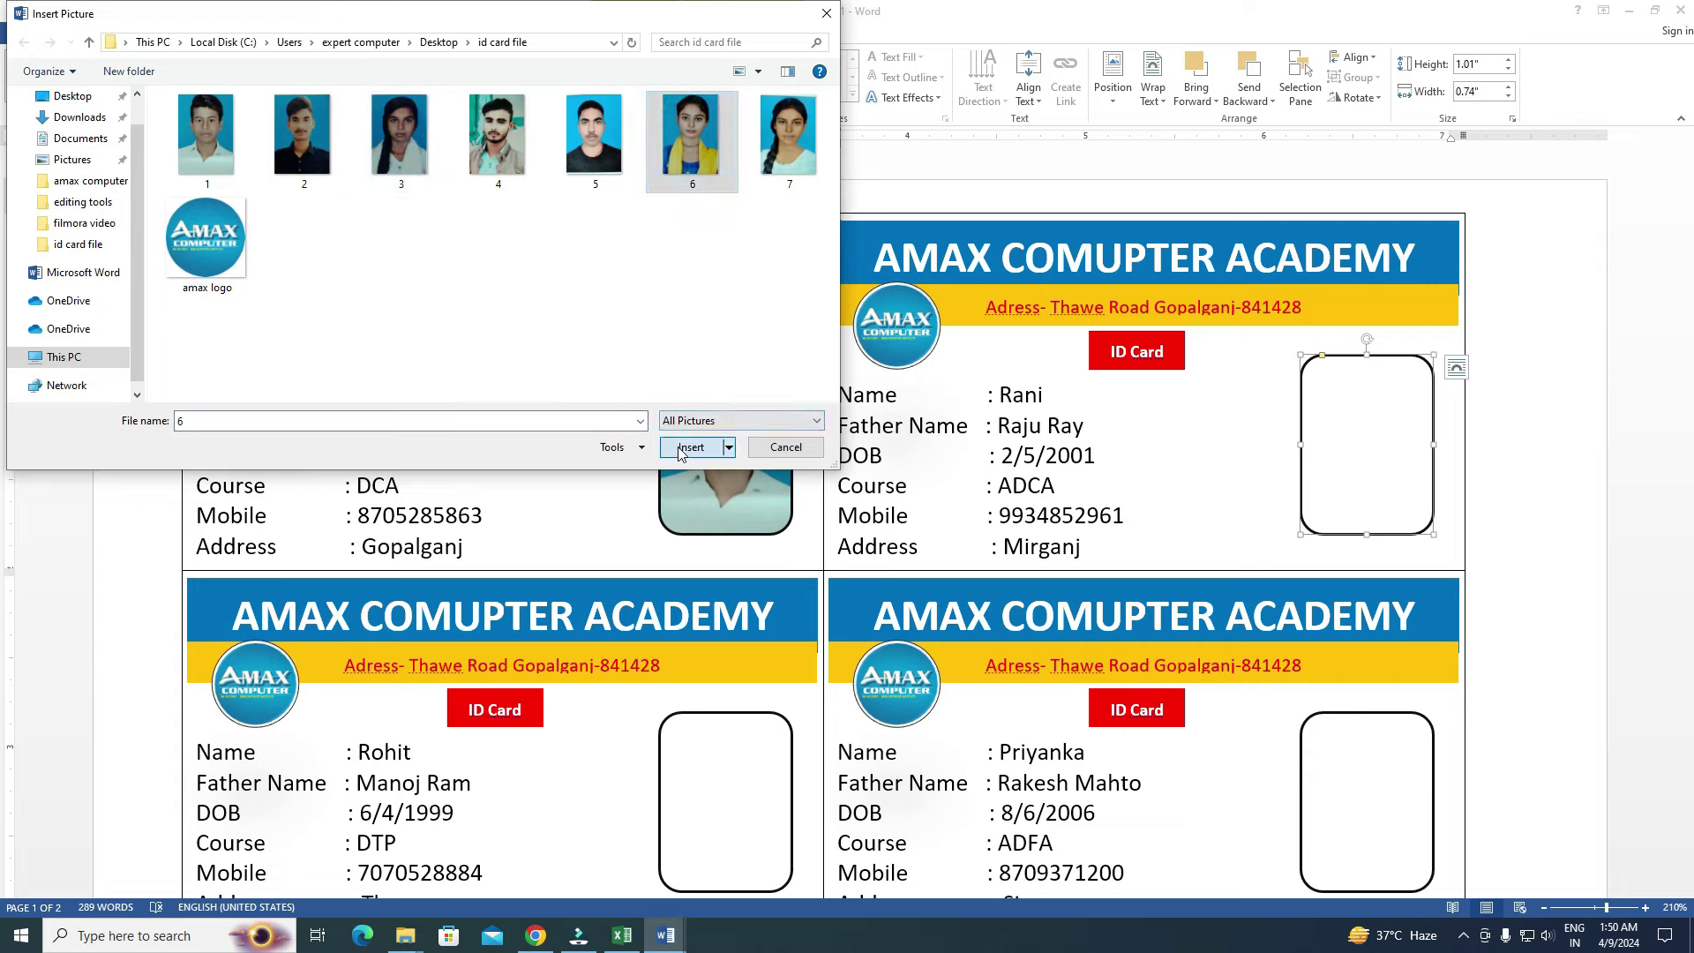
{"action": "scroll", "coordinate": [1065, 450], "scroll_direction": "down", "scroll_amount": 3}
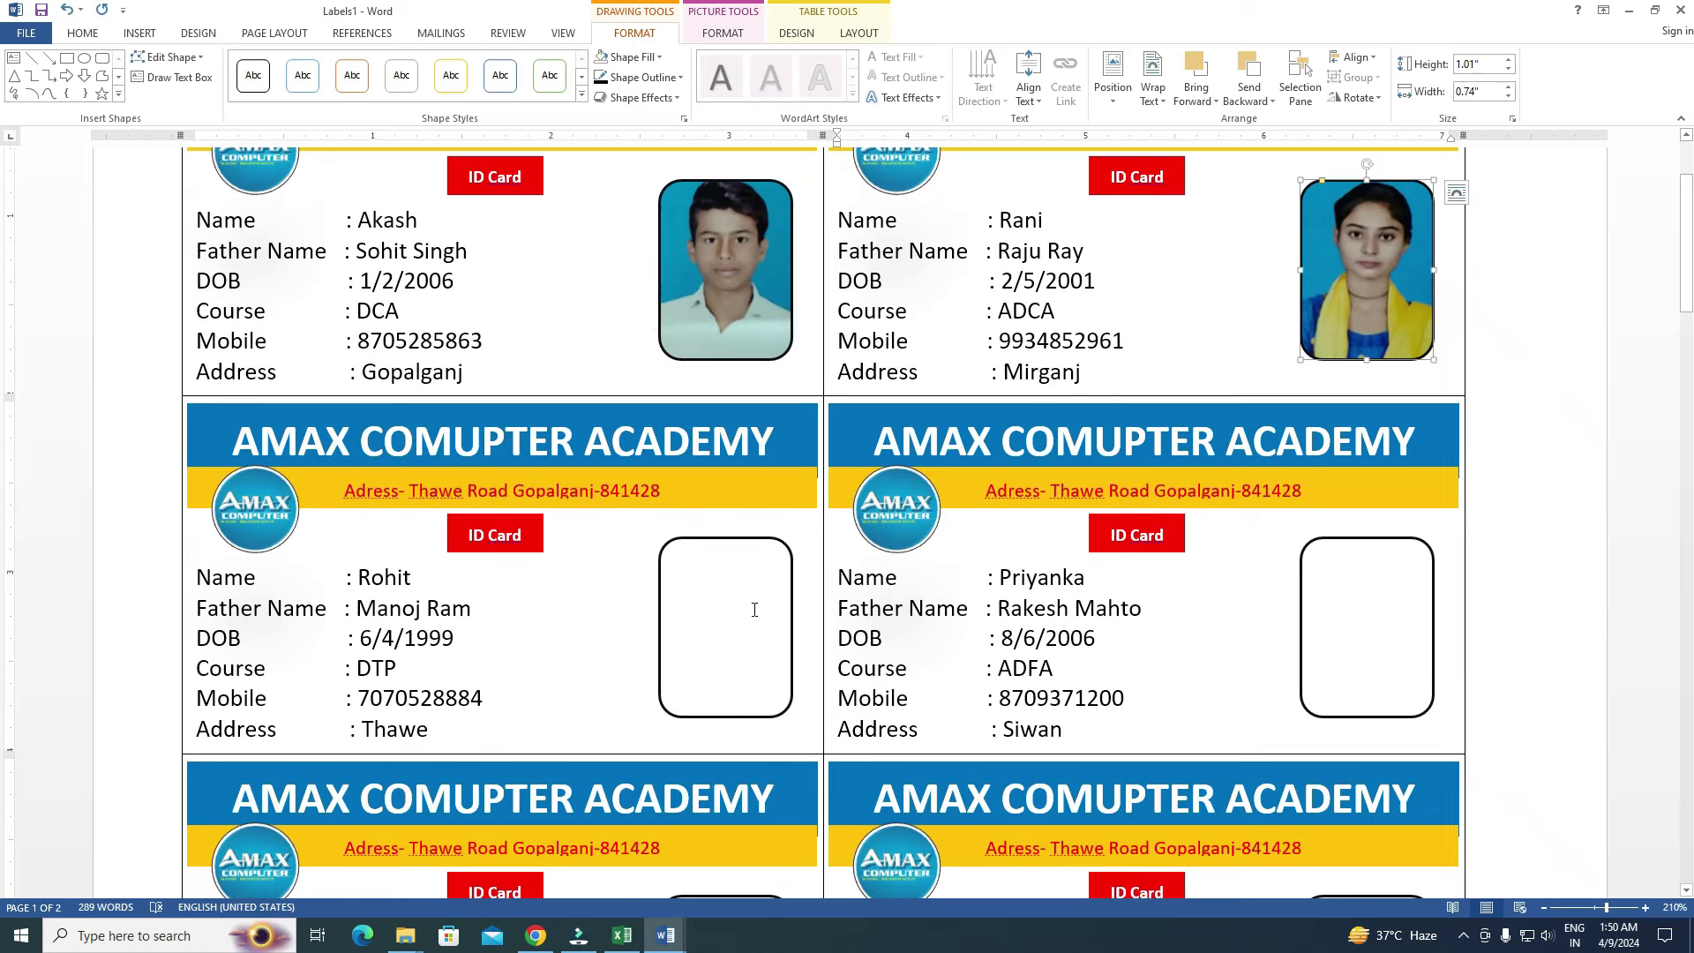
Step: Fill the second-row left card's photo box with photo 4
{"action": "left_click", "coordinate": [729, 541]}
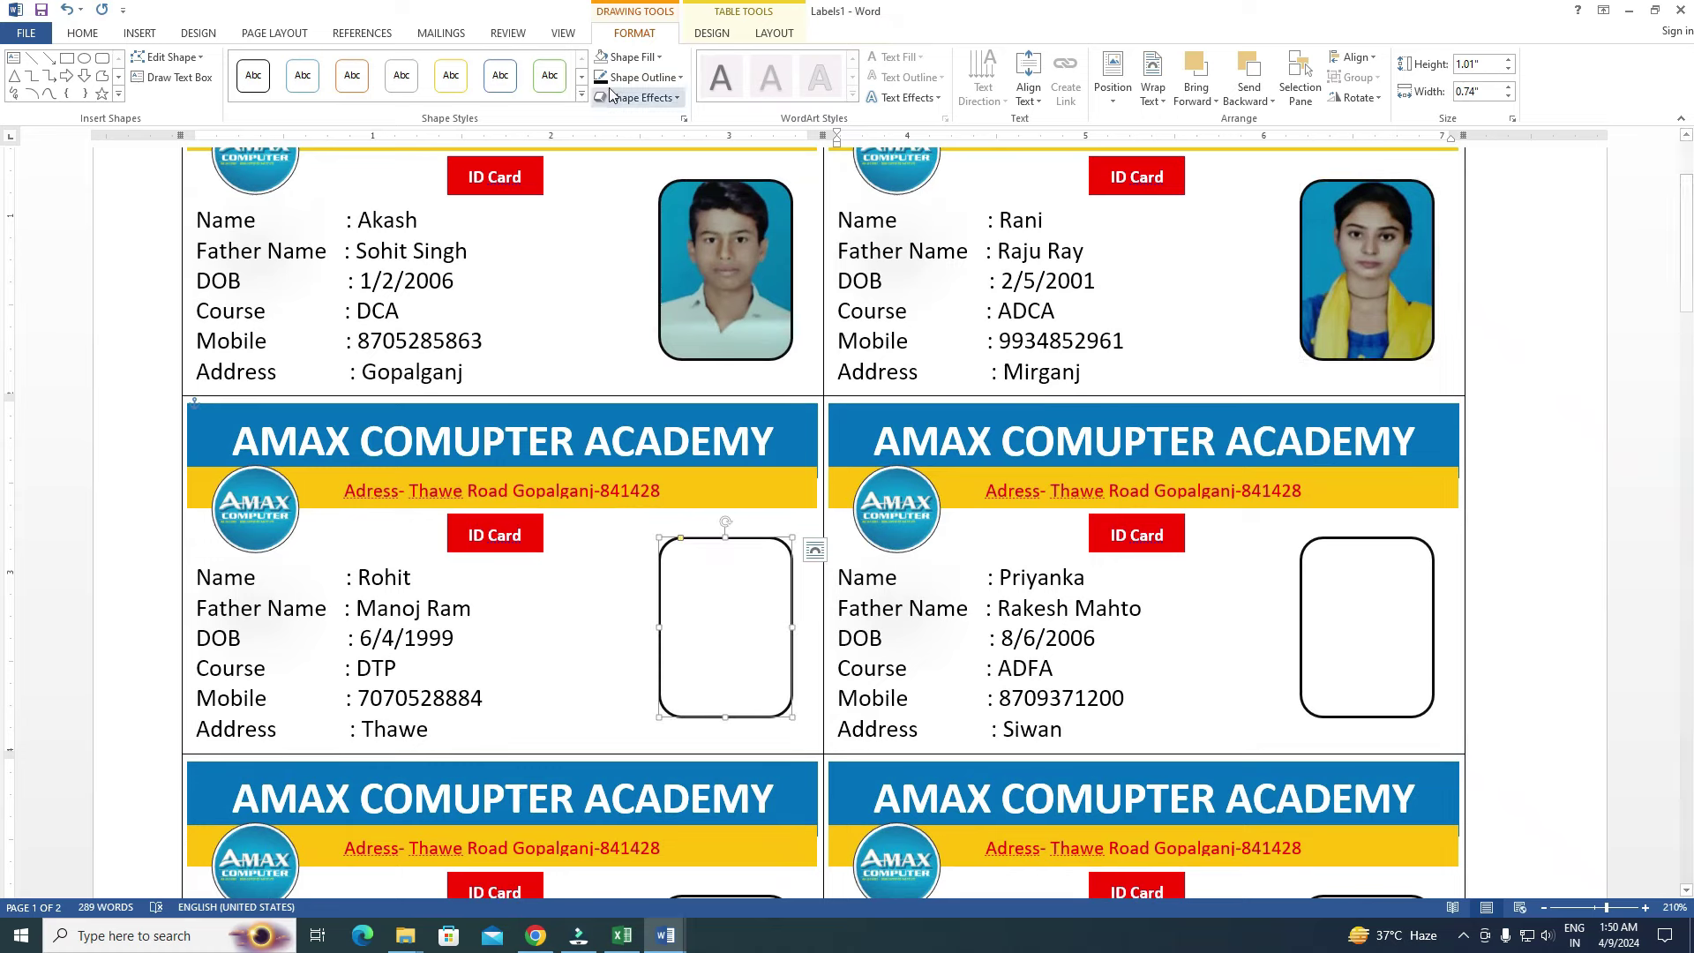
{"action": "left_click", "coordinate": [657, 57]}
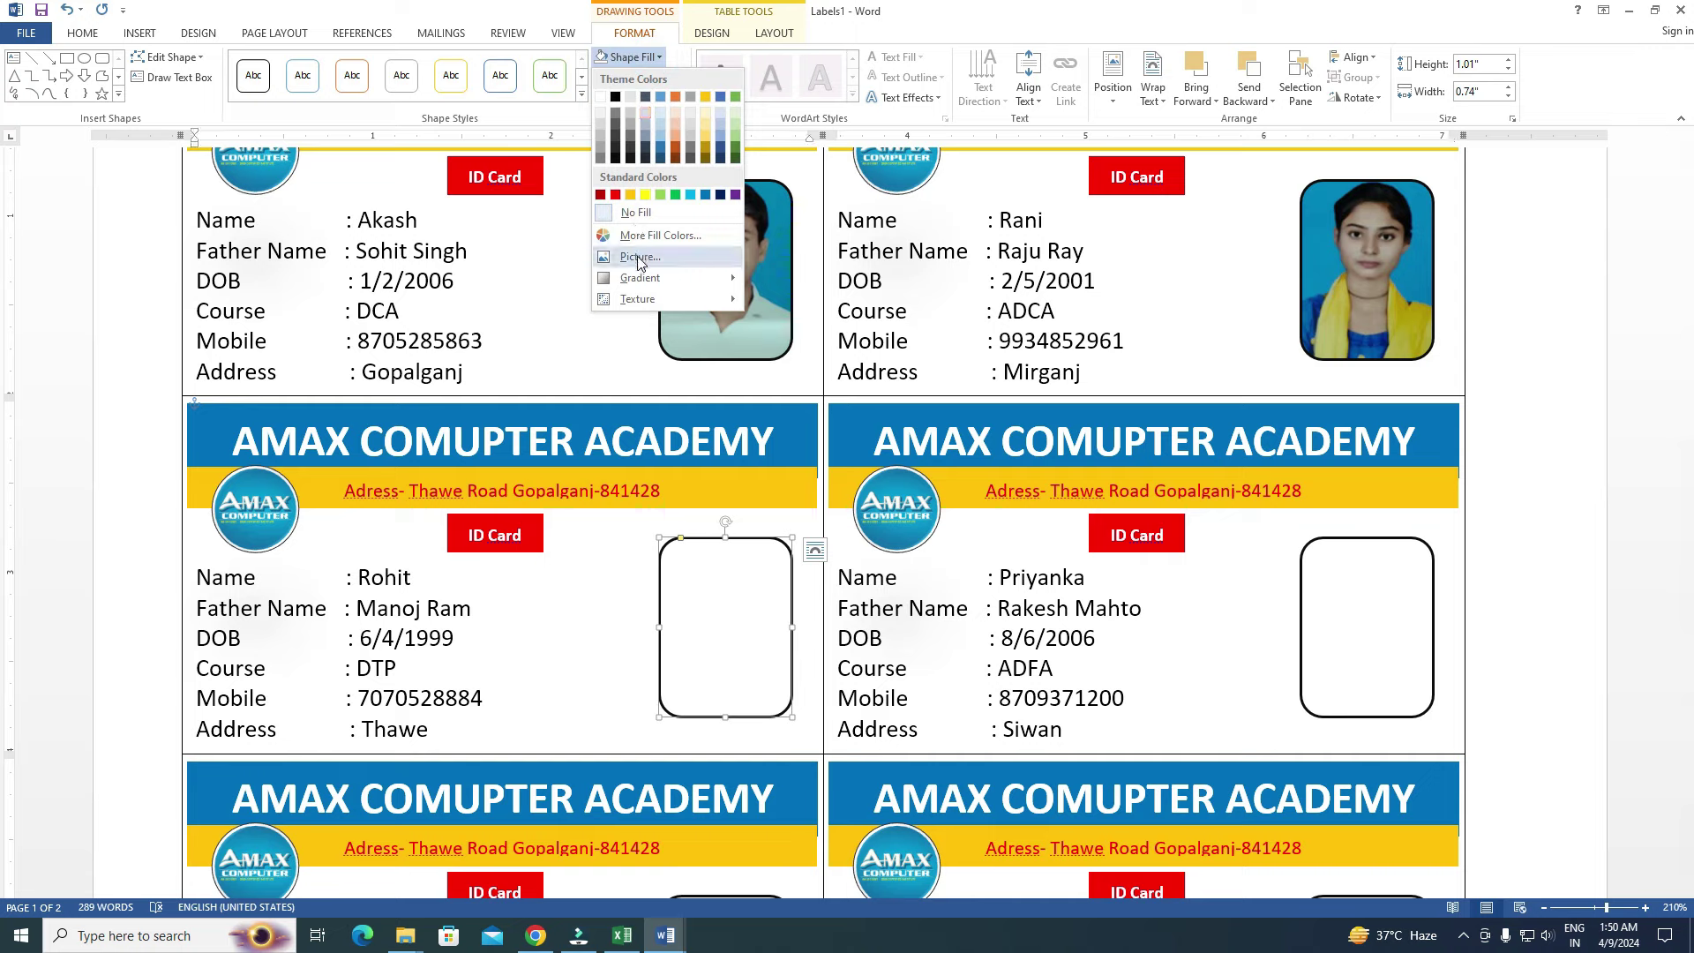
{"action": "left_click", "coordinate": [639, 256]}
{"action": "left_click", "coordinate": [772, 371]}
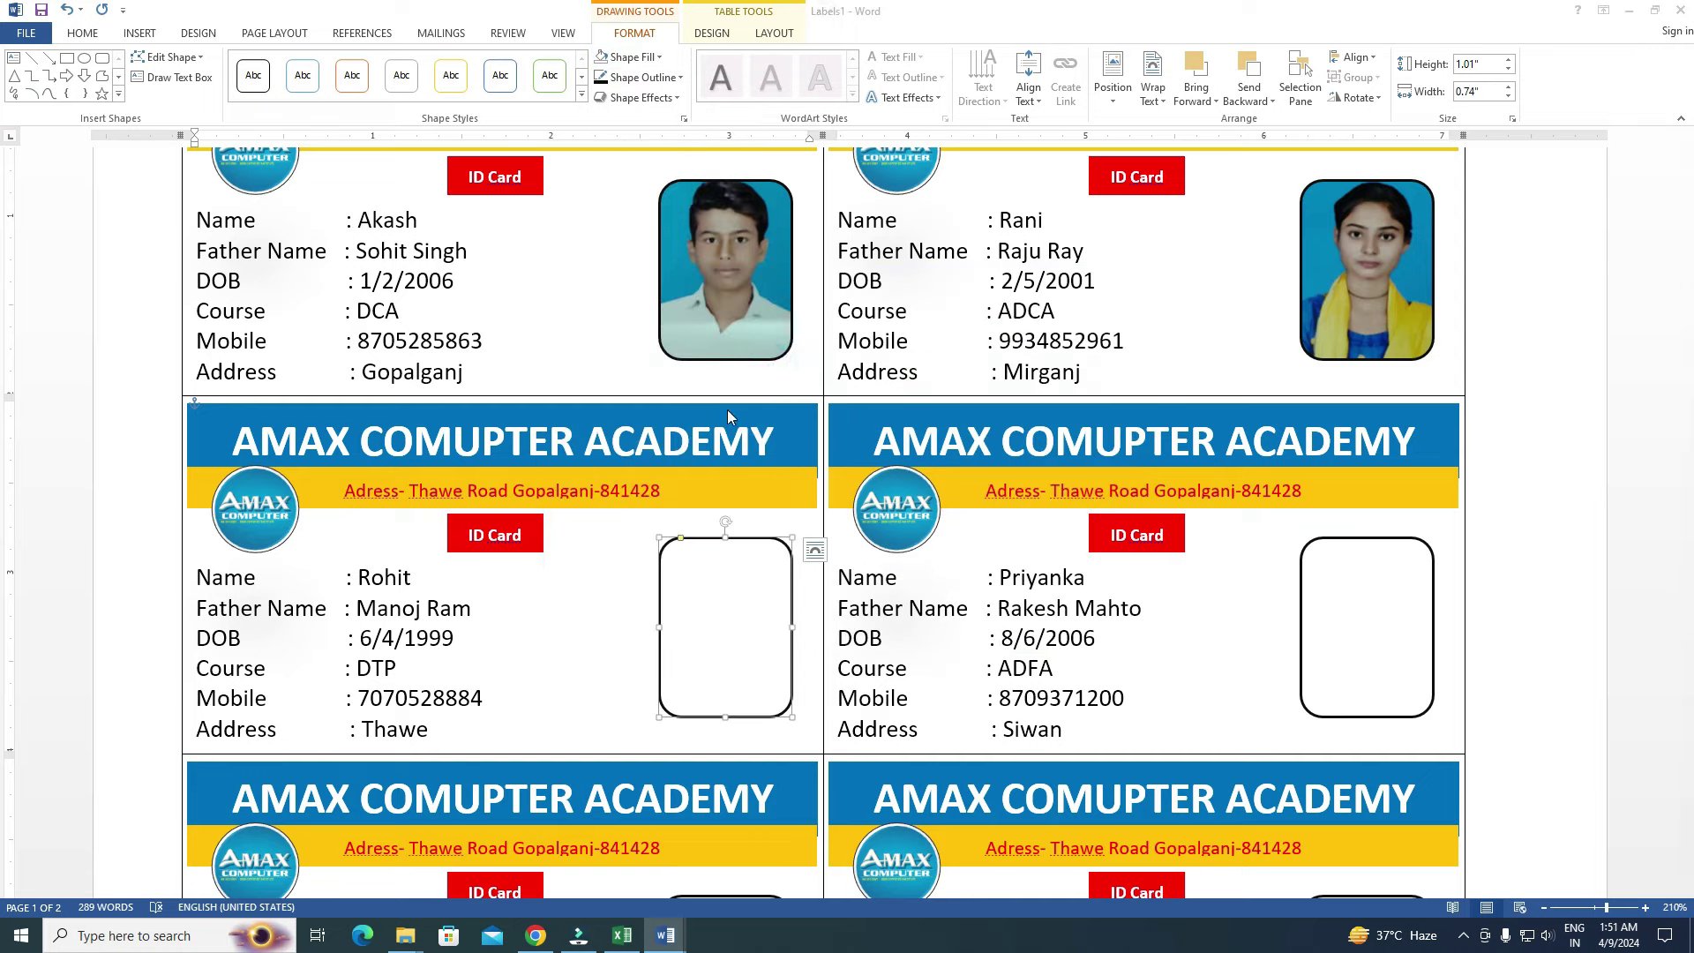
{"action": "left_click", "coordinate": [497, 134]}
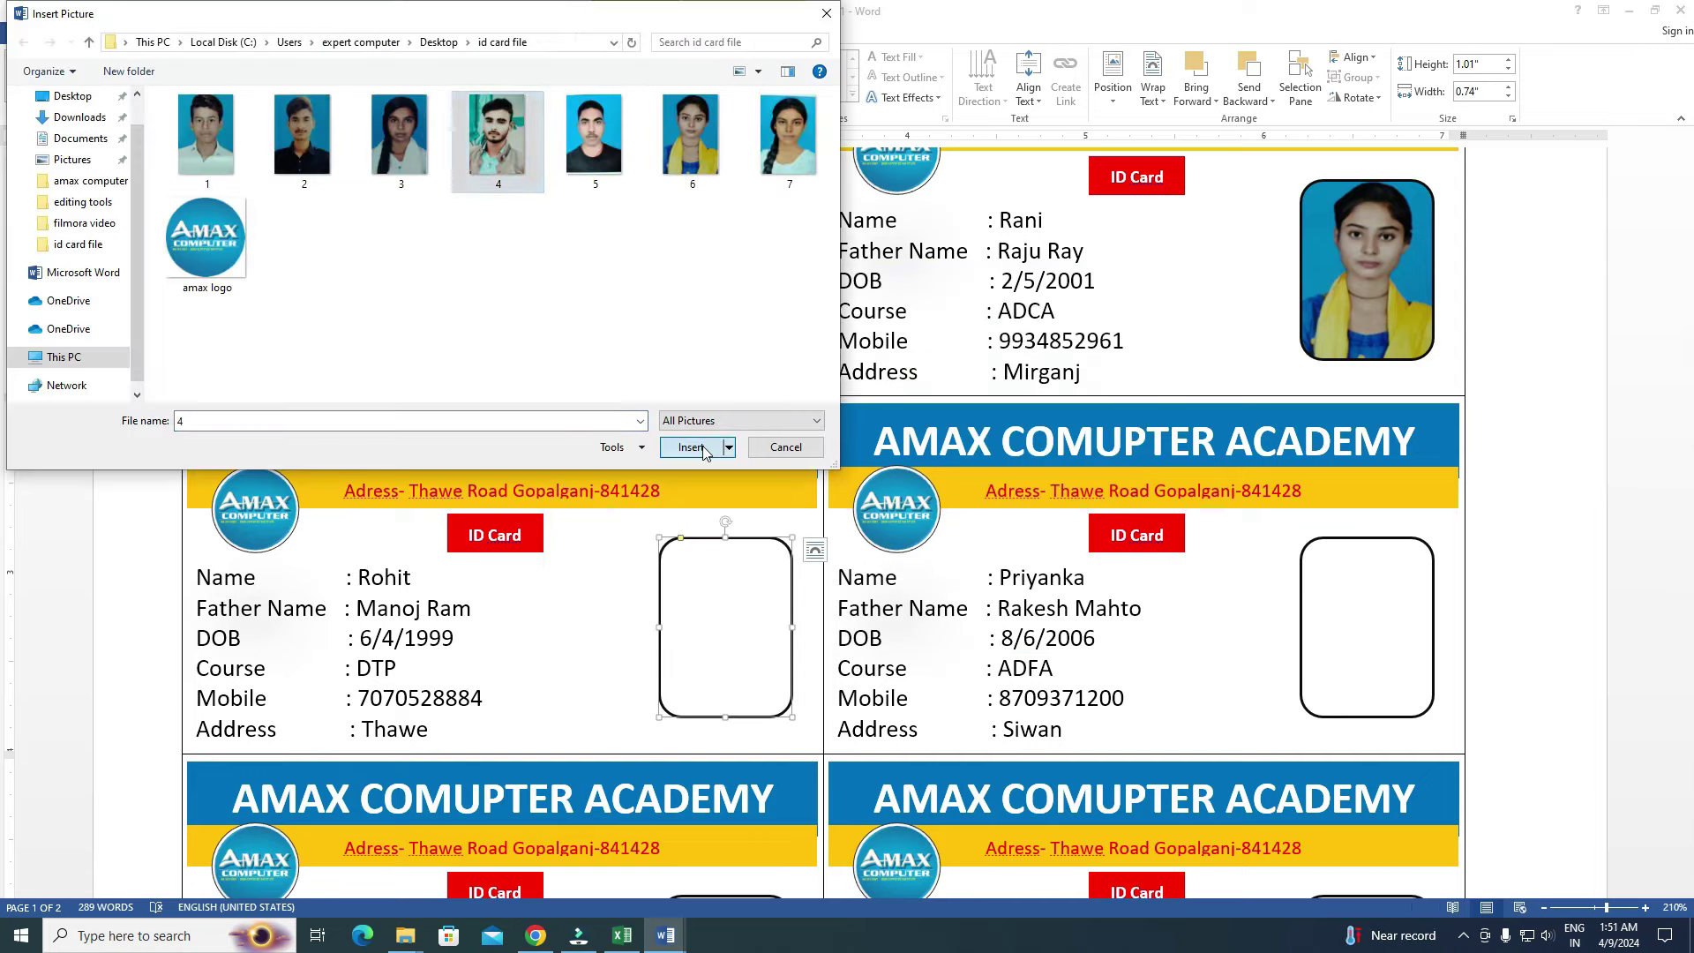
{"action": "left_click", "coordinate": [691, 447]}
Step: Fill the second-row right card's photo box with photo 3
{"action": "left_click", "coordinate": [1345, 538]}
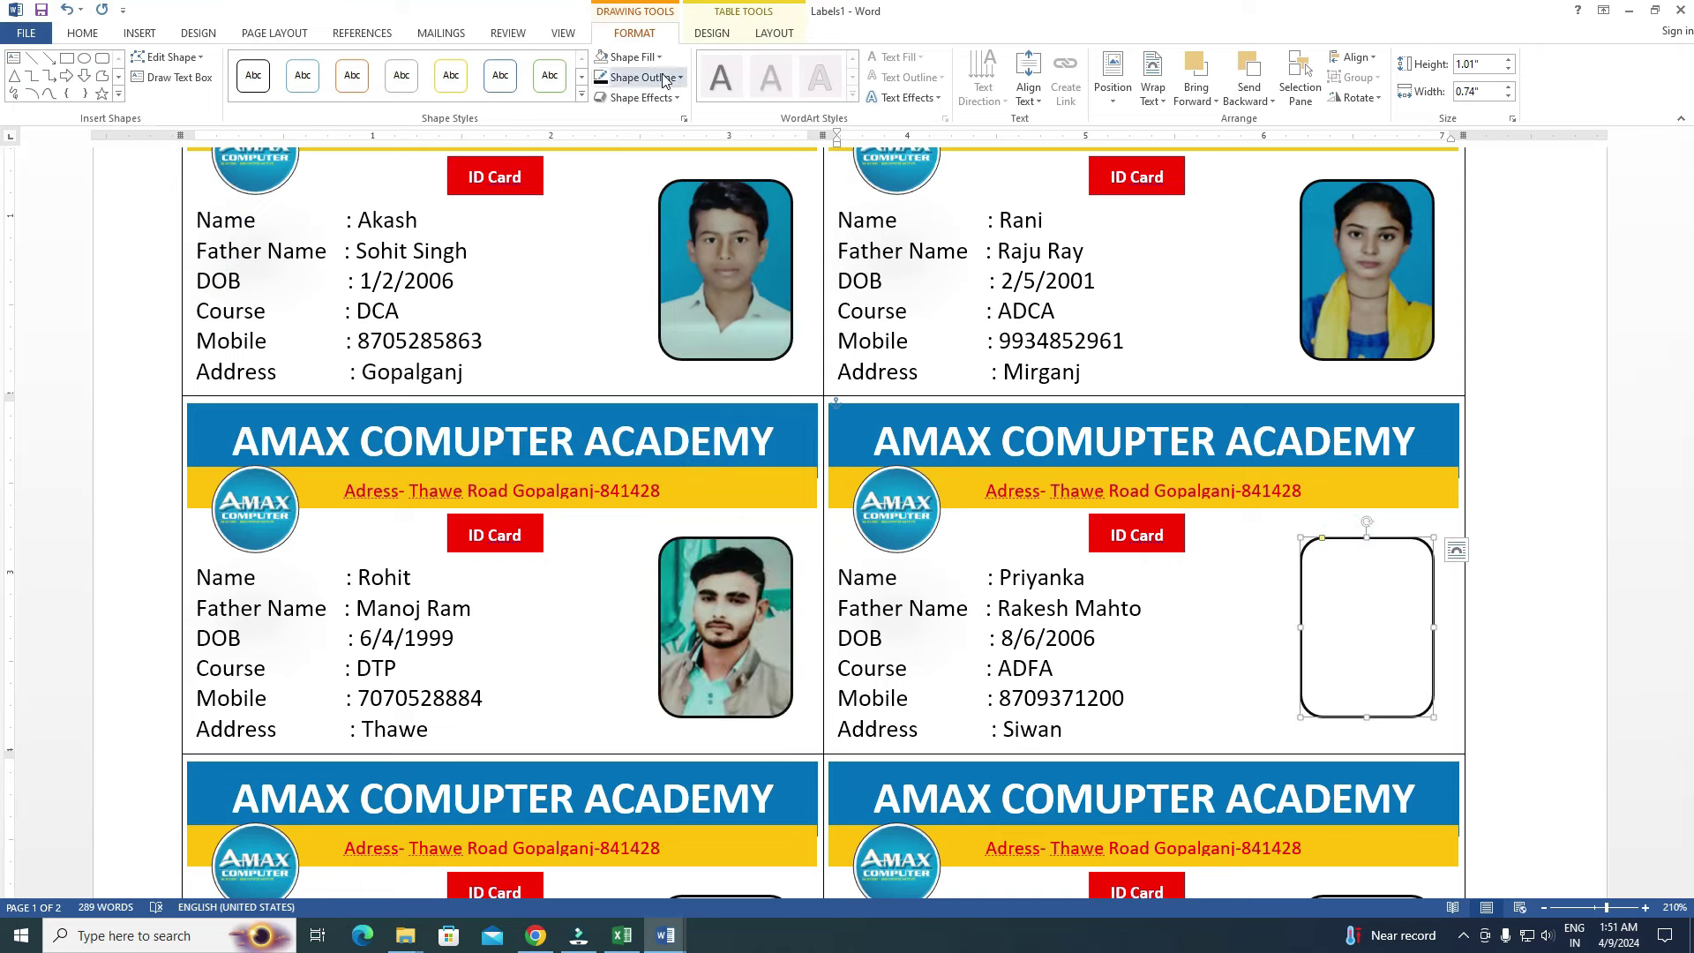
{"action": "left_click", "coordinate": [629, 56]}
{"action": "left_click", "coordinate": [634, 257]}
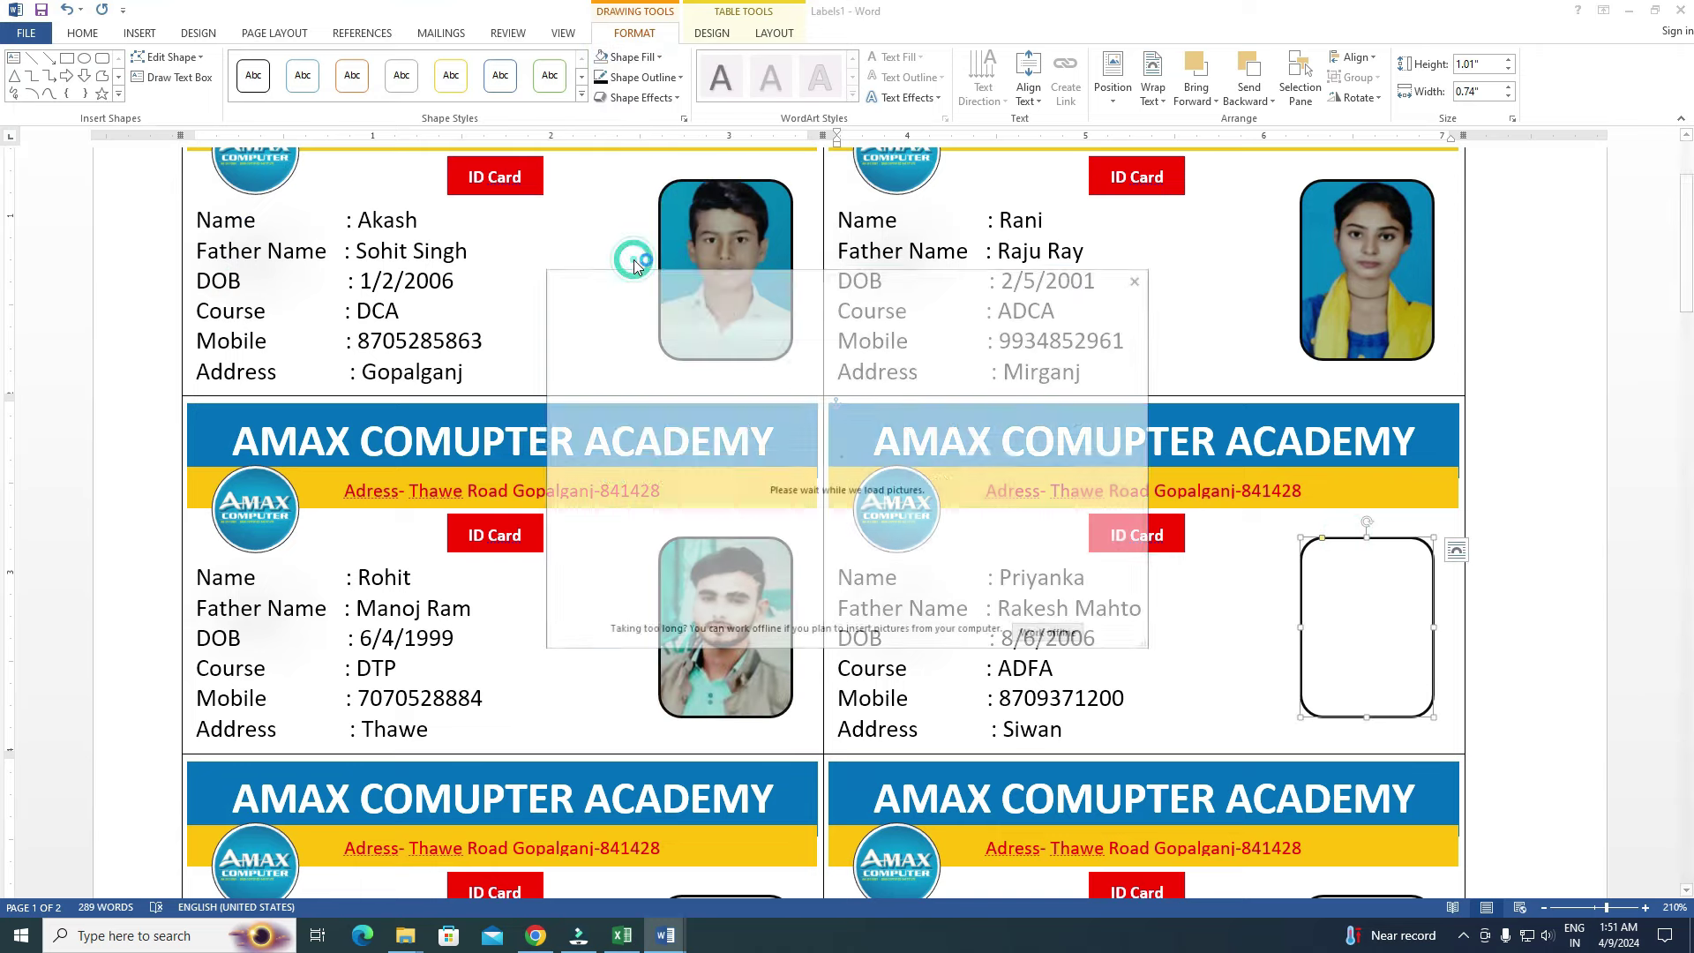
{"action": "left_click", "coordinate": [666, 367]}
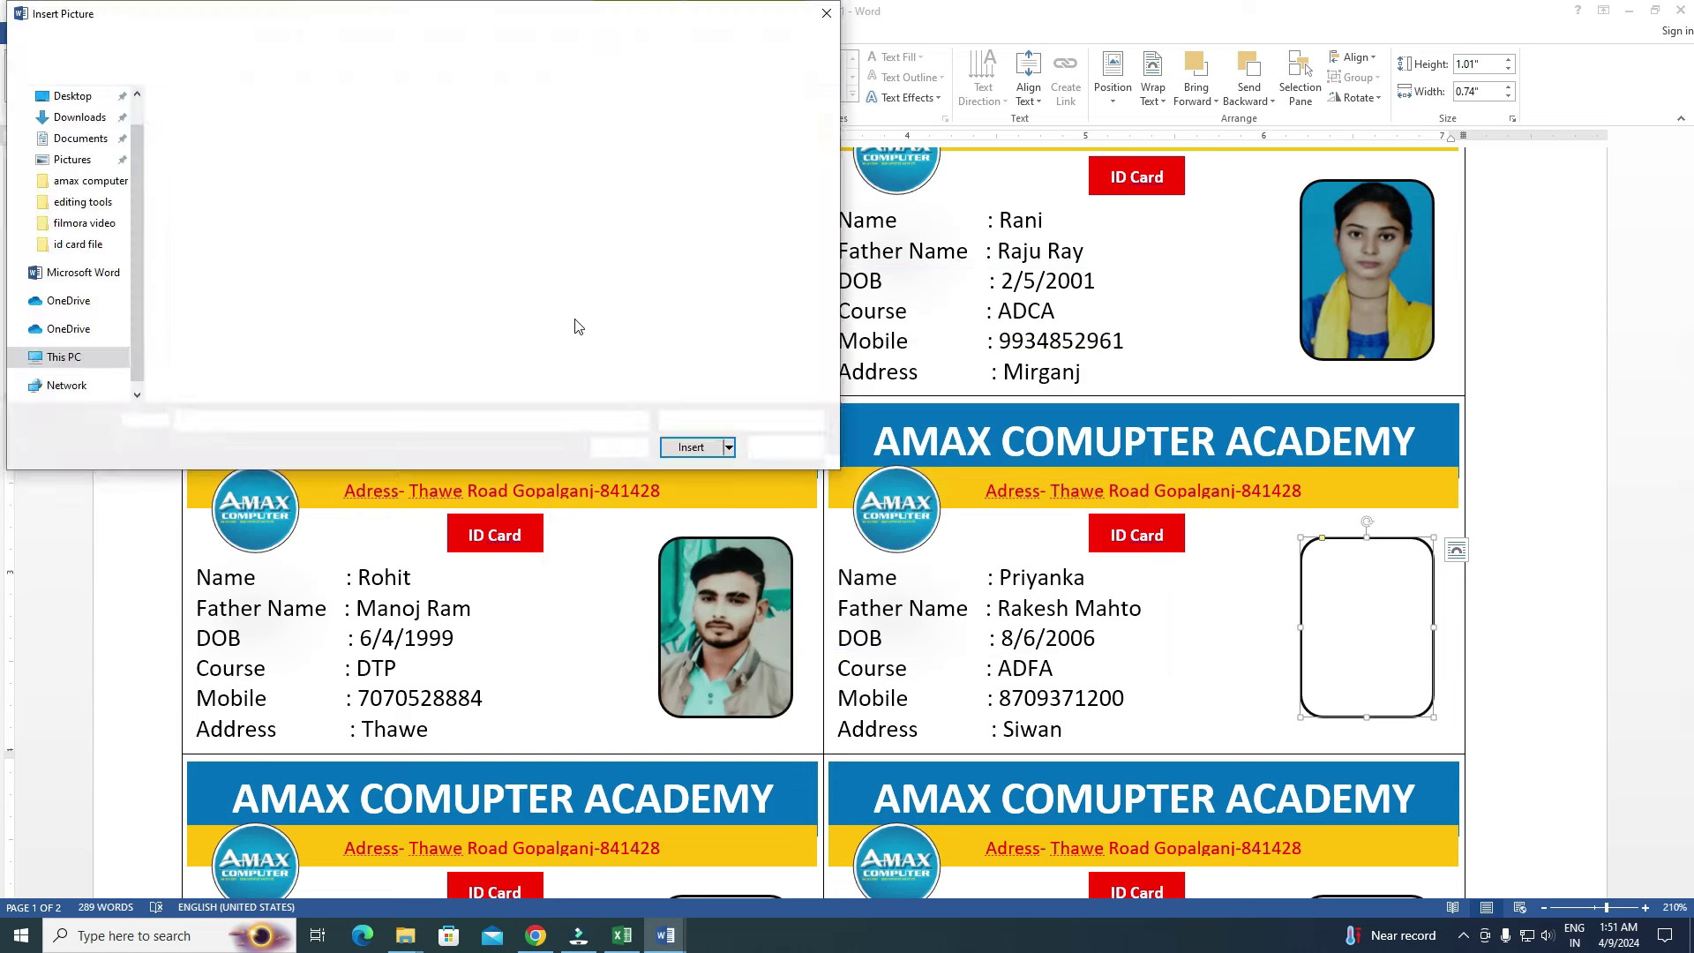
{"action": "left_click", "coordinate": [419, 174]}
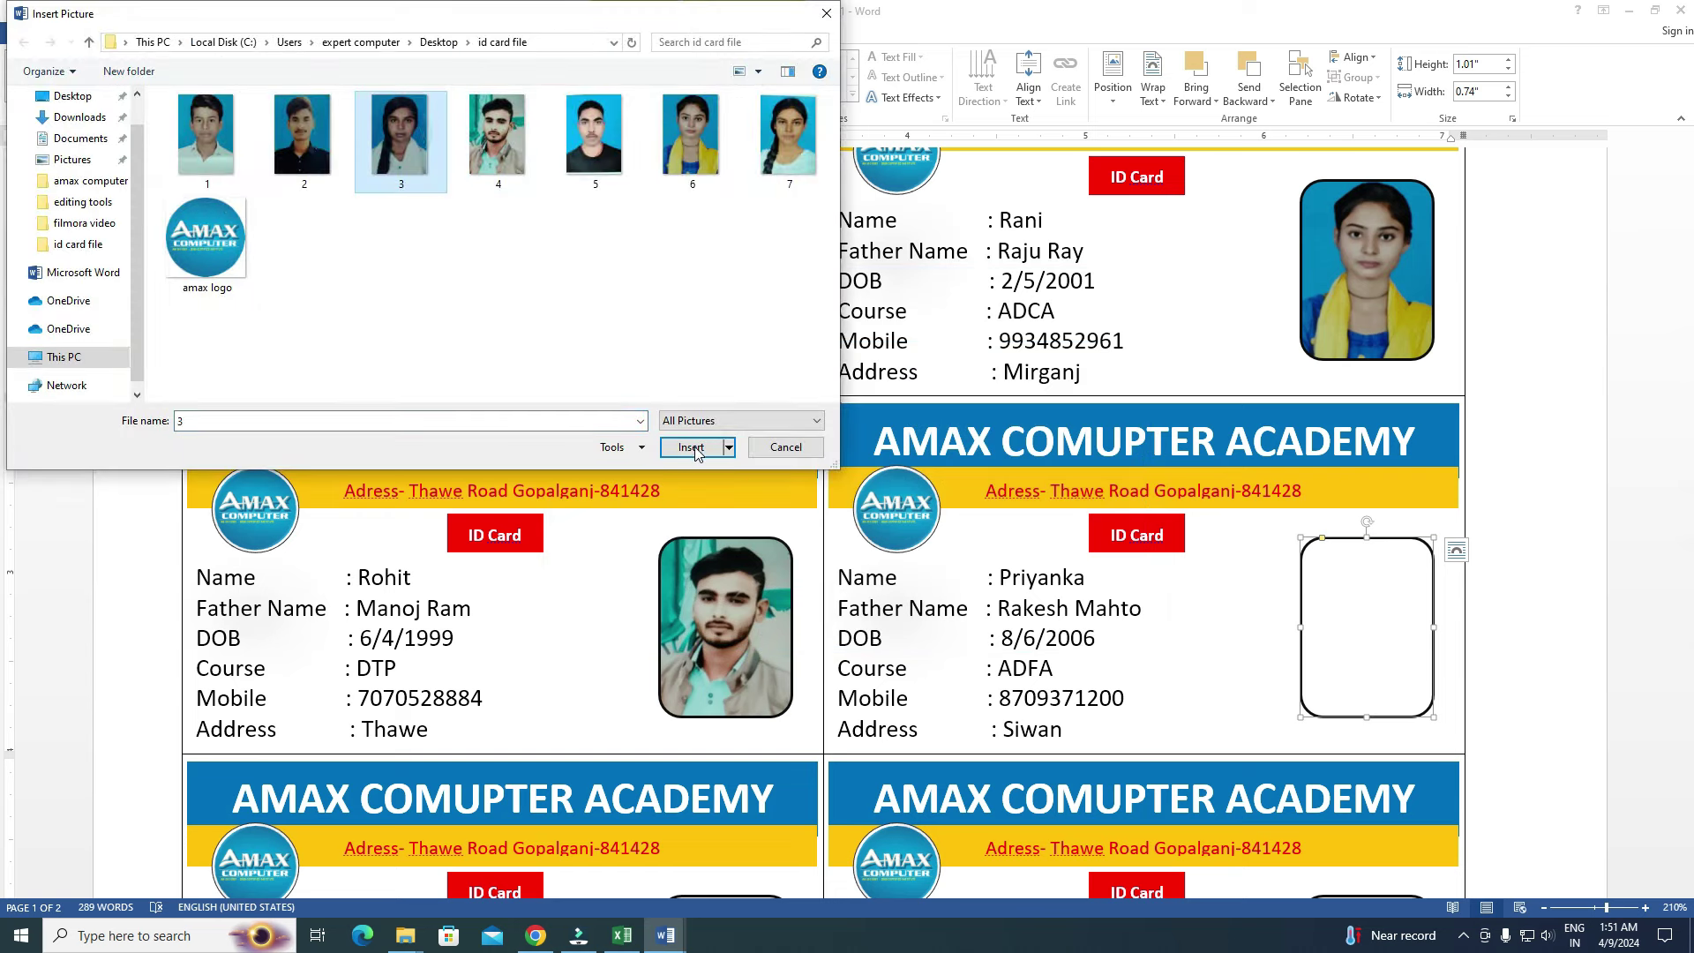
{"action": "left_click", "coordinate": [691, 447]}
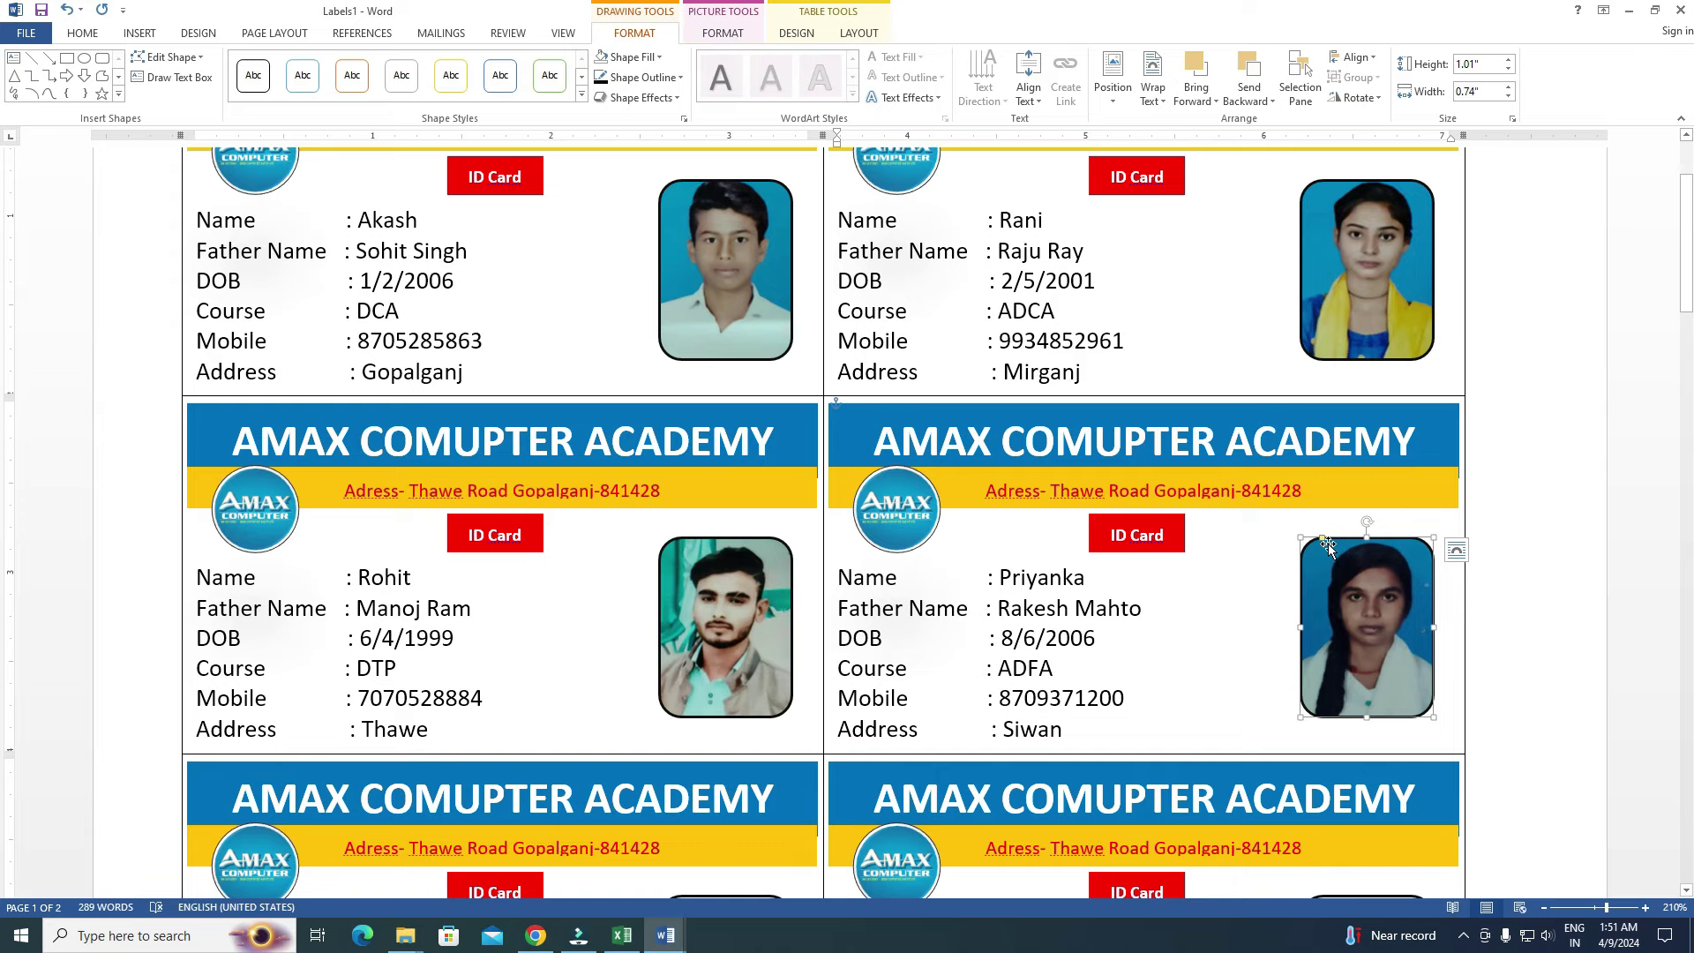
{"action": "scroll", "coordinate": [1327, 544], "scroll_direction": "up", "scroll_amount": 3}
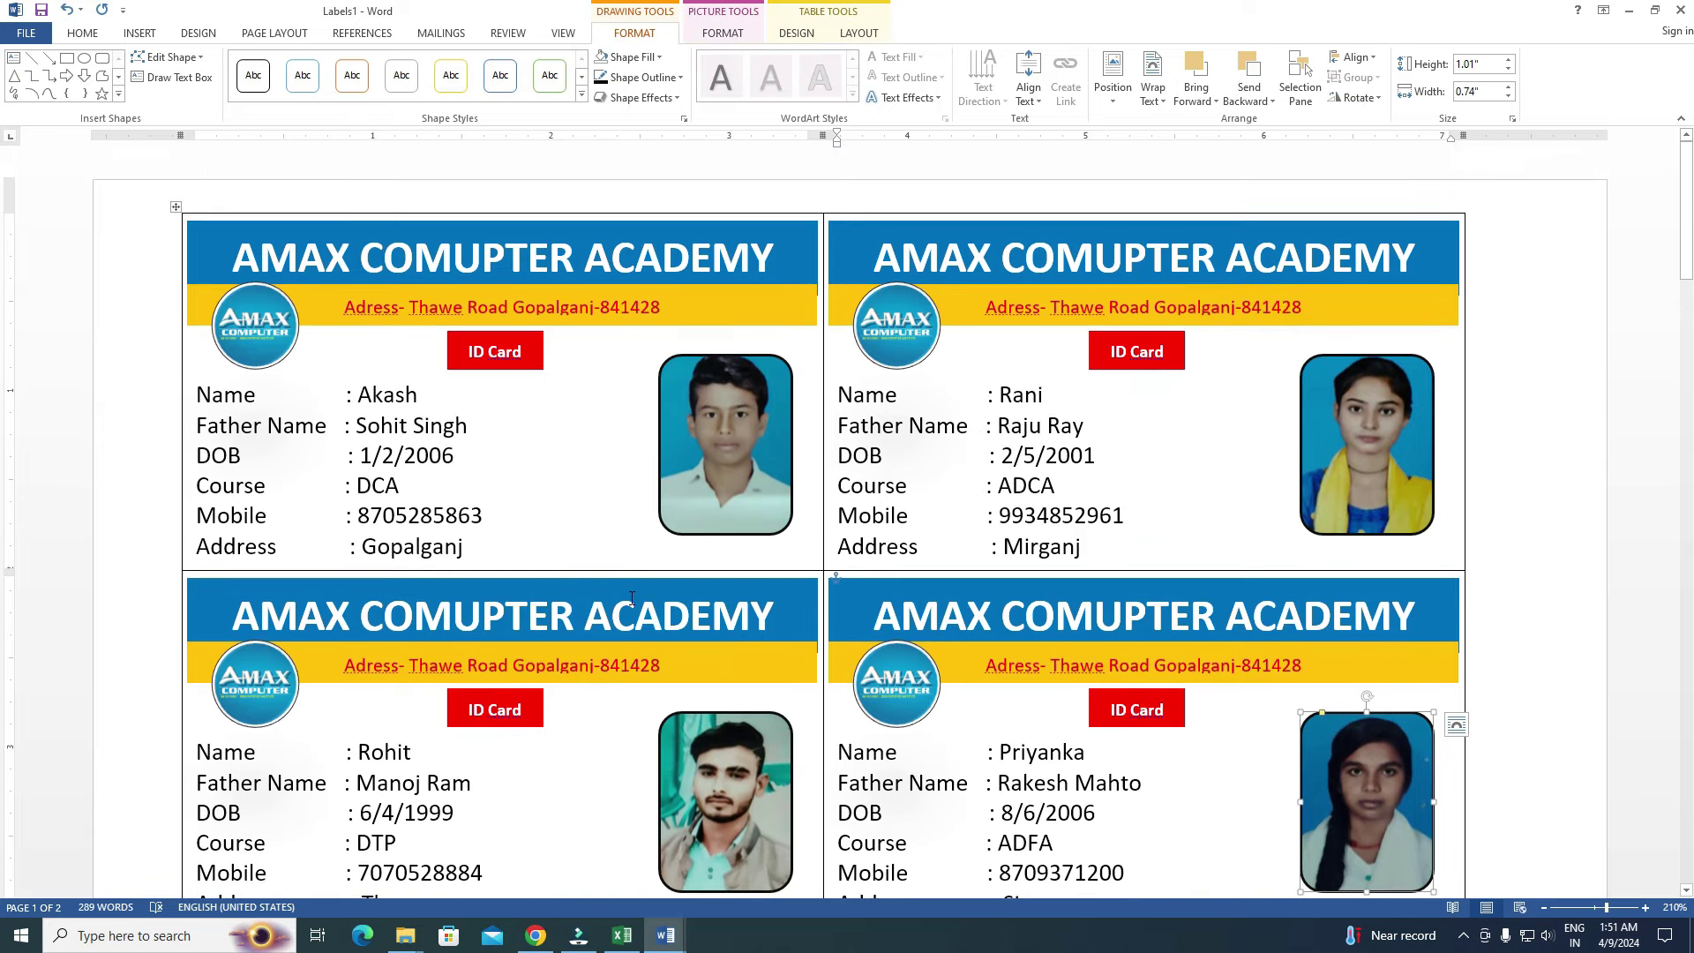